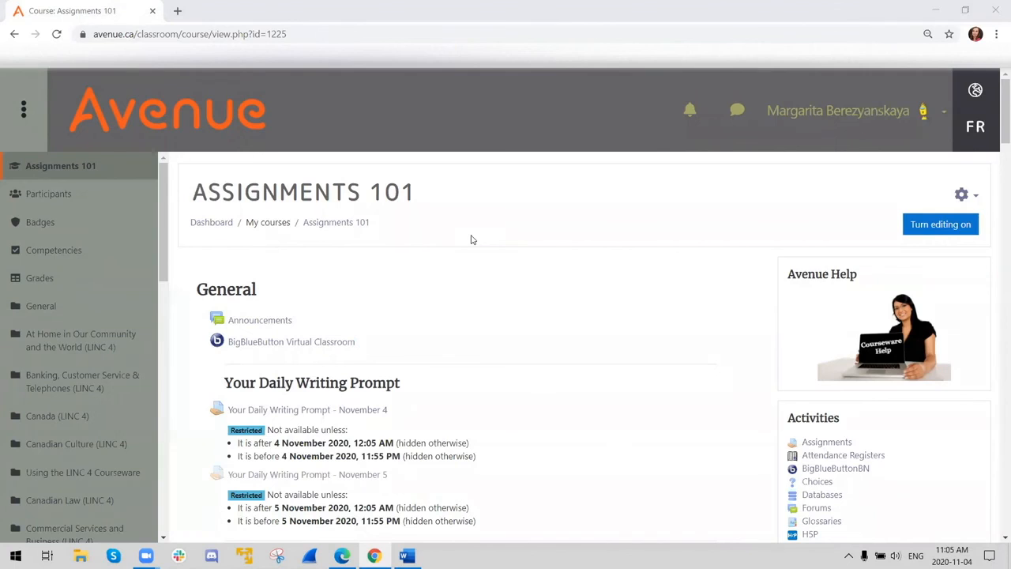
# - Turn on editing for the Assignments 101 course
pyautogui.scroll(-2, 700, 345)
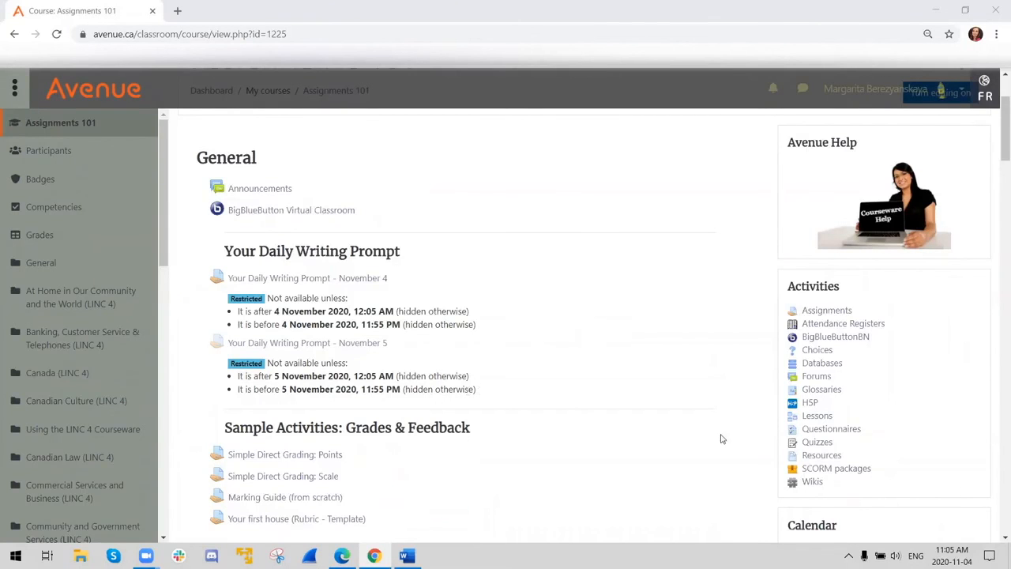
pyautogui.scroll(-2, 700, 447)
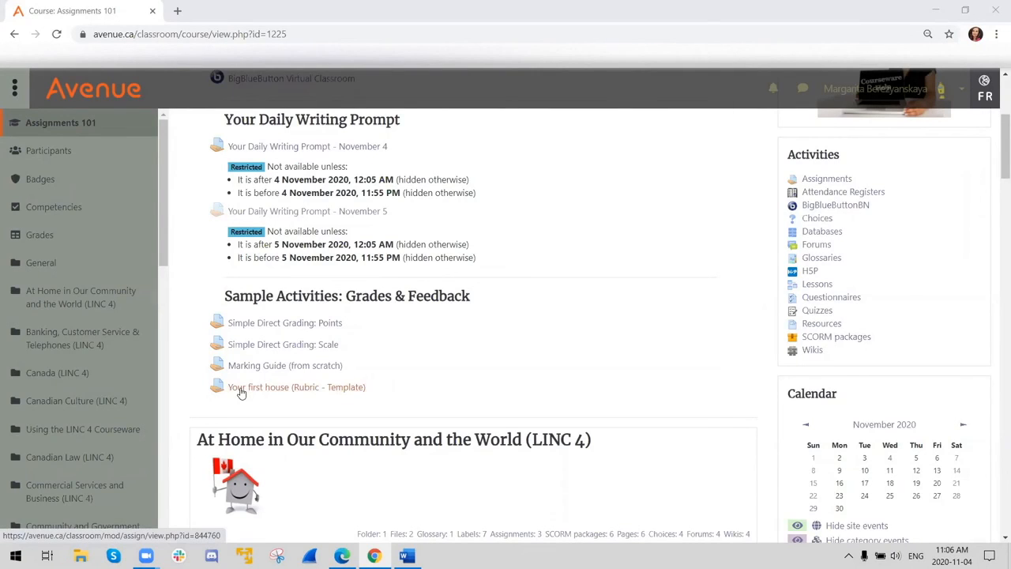
pyautogui.scroll(3, 758, 232)
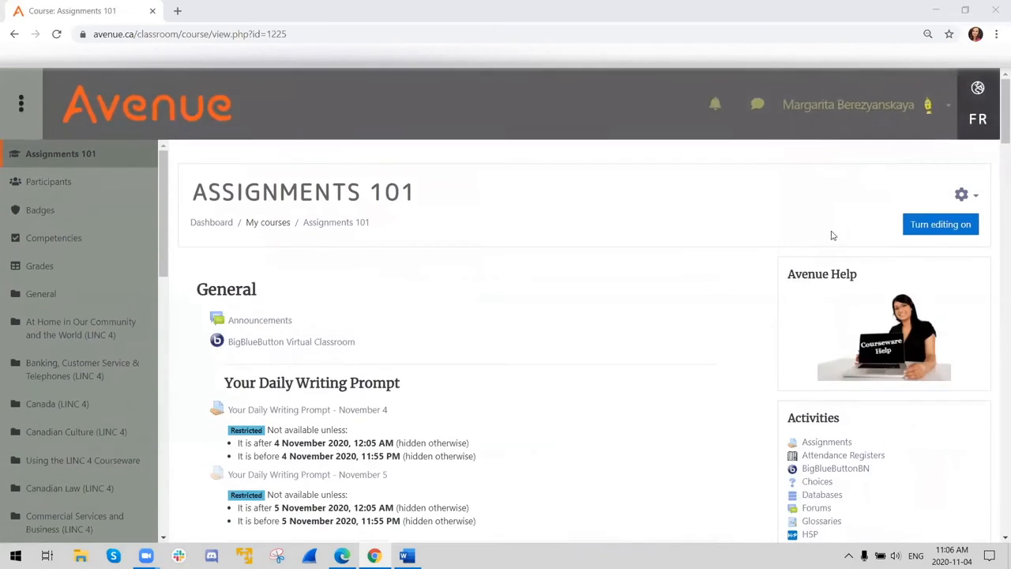
pyautogui.click(938, 224)
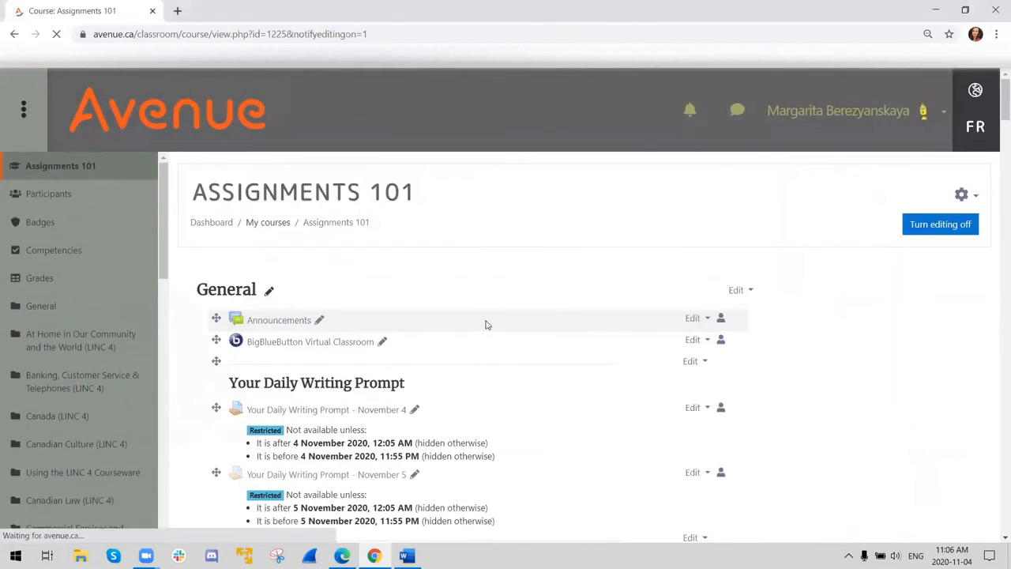
# - Open the "Simple Direct Grading: Points" assignment from the Sample Activities section and open its settings for editing
pyautogui.scroll(-4, 476, 354)
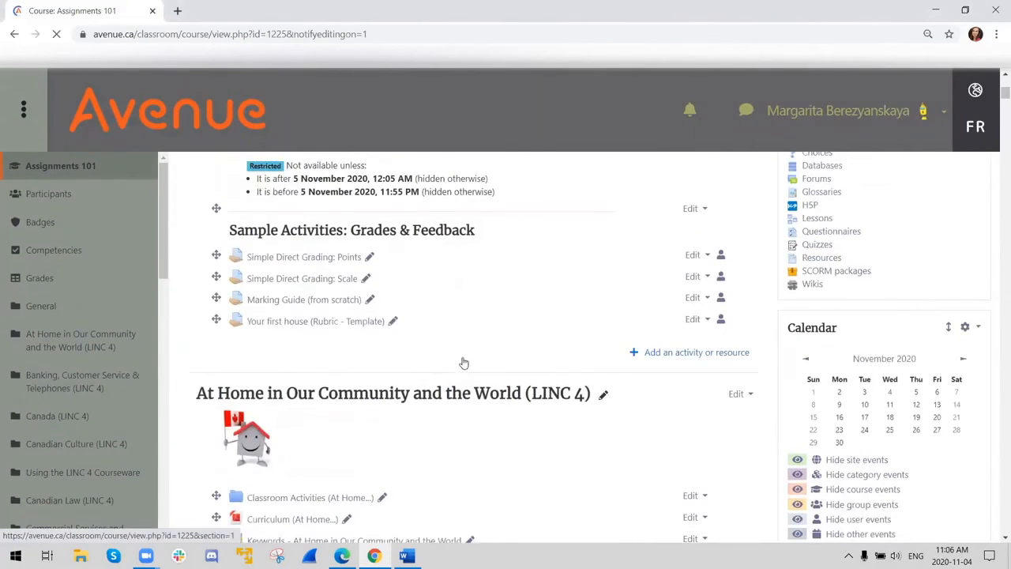
pyautogui.click(292, 257)
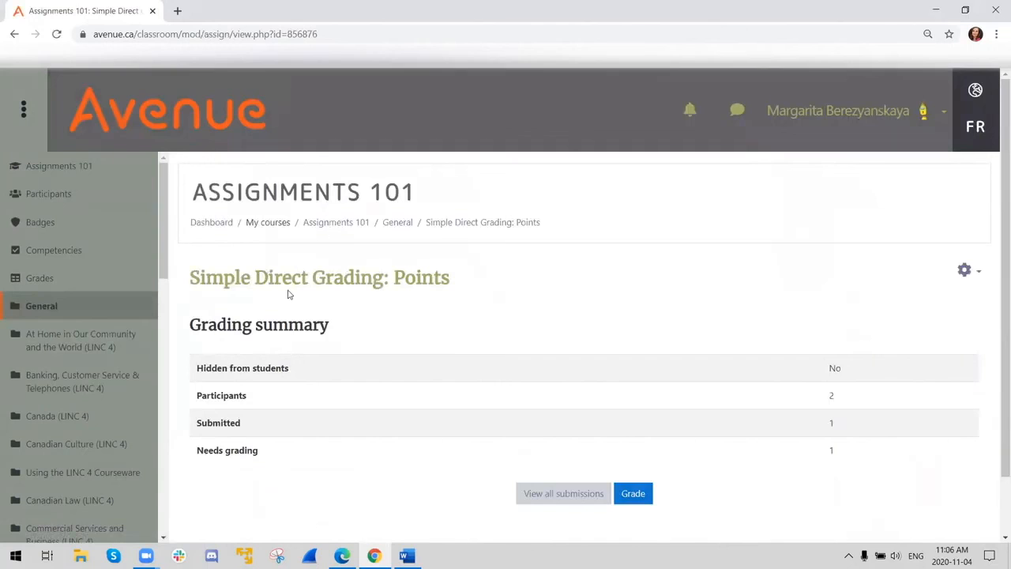
pyautogui.click(964, 271)
pyautogui.click(900, 294)
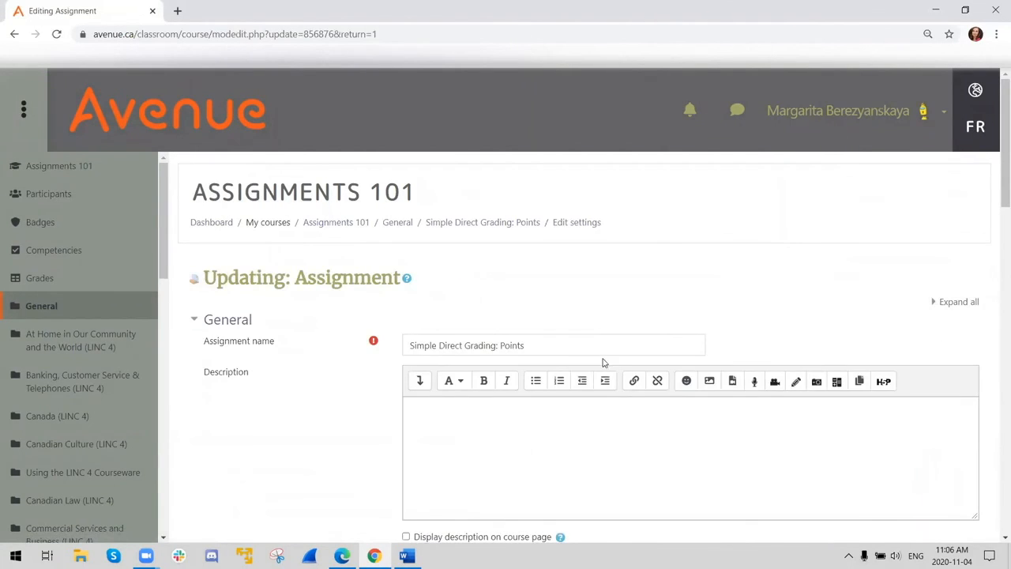
# - Look over the availability and submission type settings and expand the assignment's Grade section
pyautogui.scroll(-3, 598, 373)
pyautogui.scroll(-5, 598, 373)
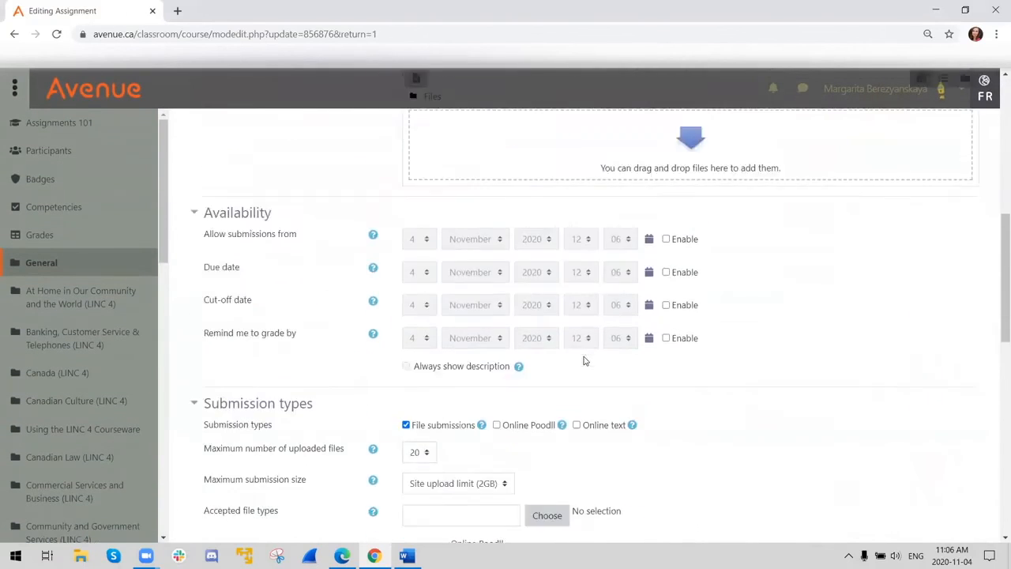
pyautogui.scroll(2, 644, 388)
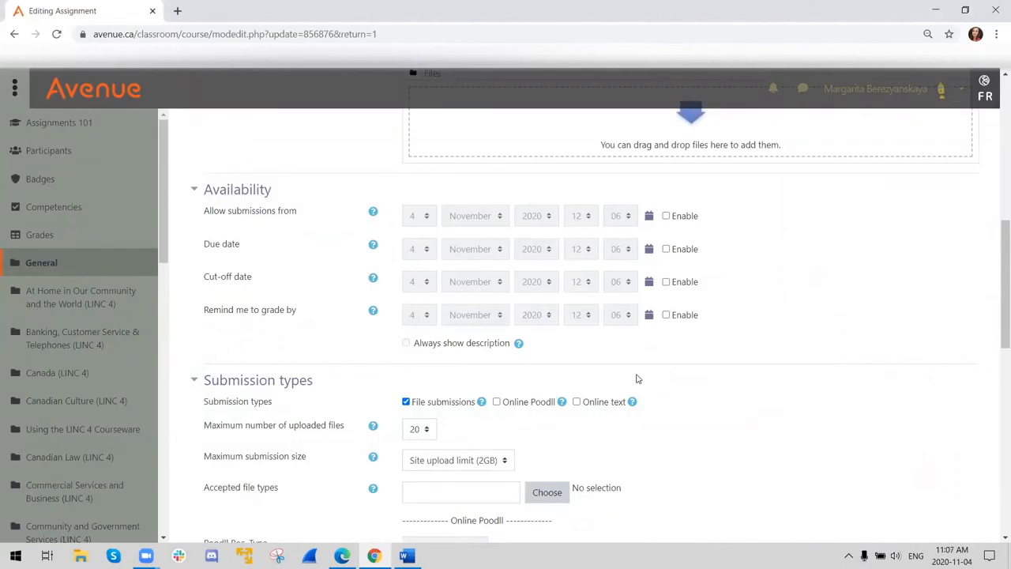
pyautogui.scroll(-3, 638, 379)
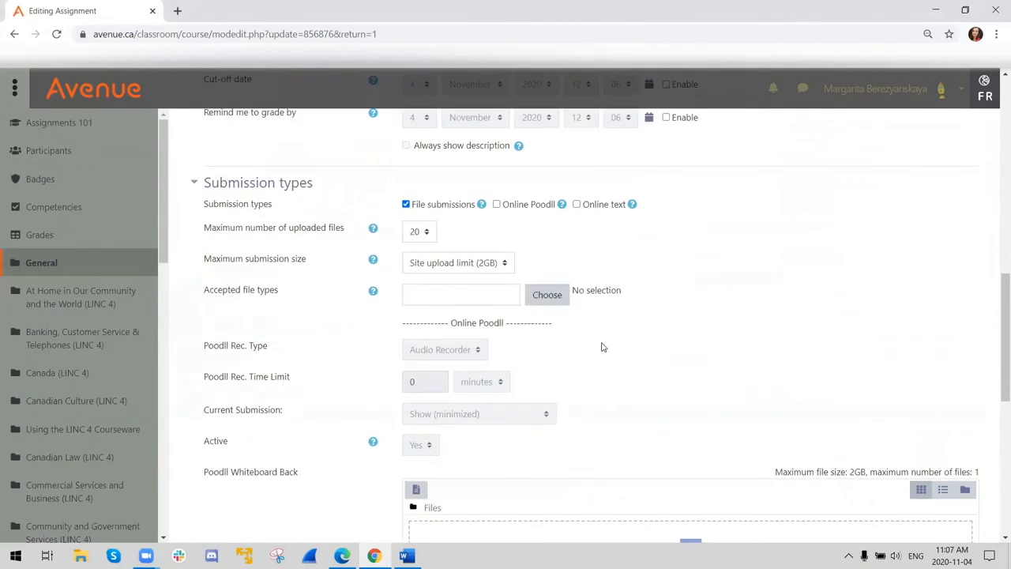
pyautogui.scroll(-5, 602, 345)
pyautogui.scroll(-1, 602, 348)
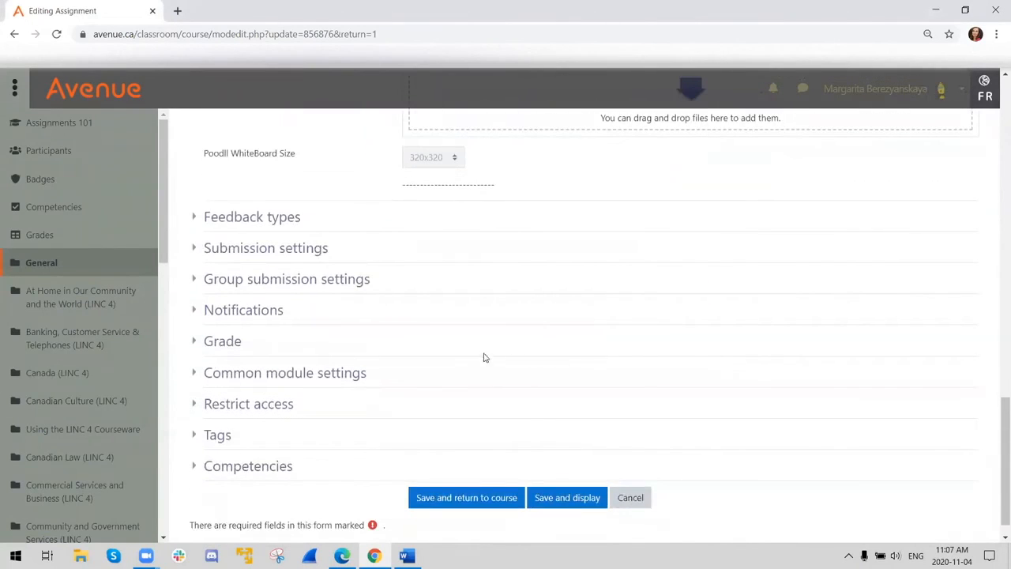
pyautogui.click(195, 343)
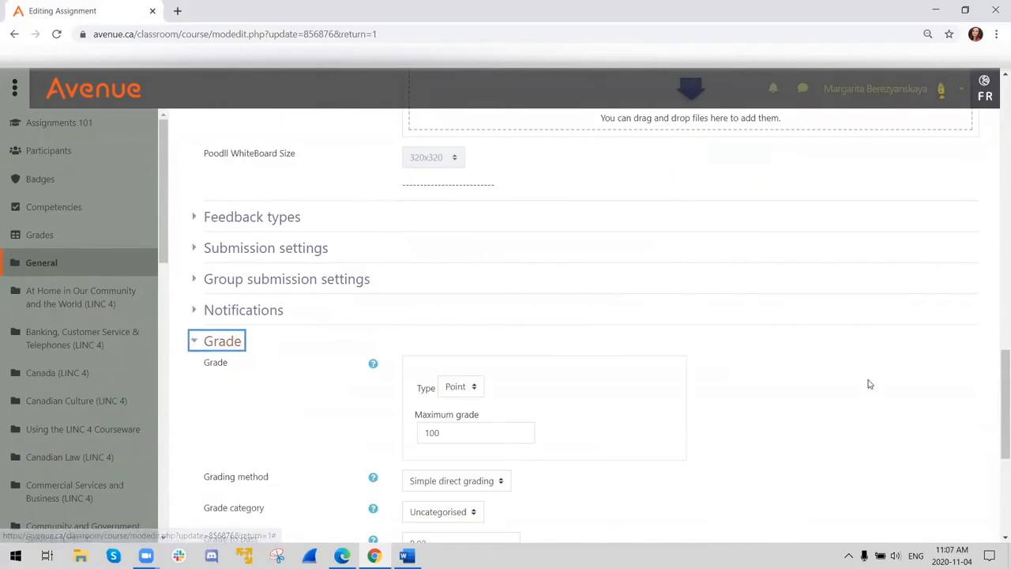
pyautogui.scroll(-3, 822, 397)
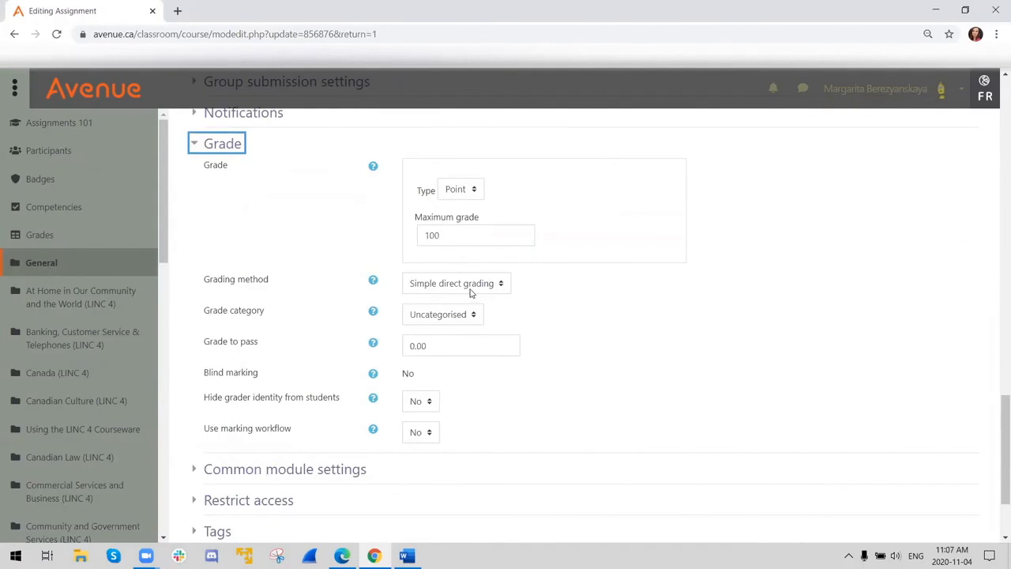
# - Choose Point as the assignment's grade type and place the cursor in the maximum grade value
pyautogui.click(464, 194)
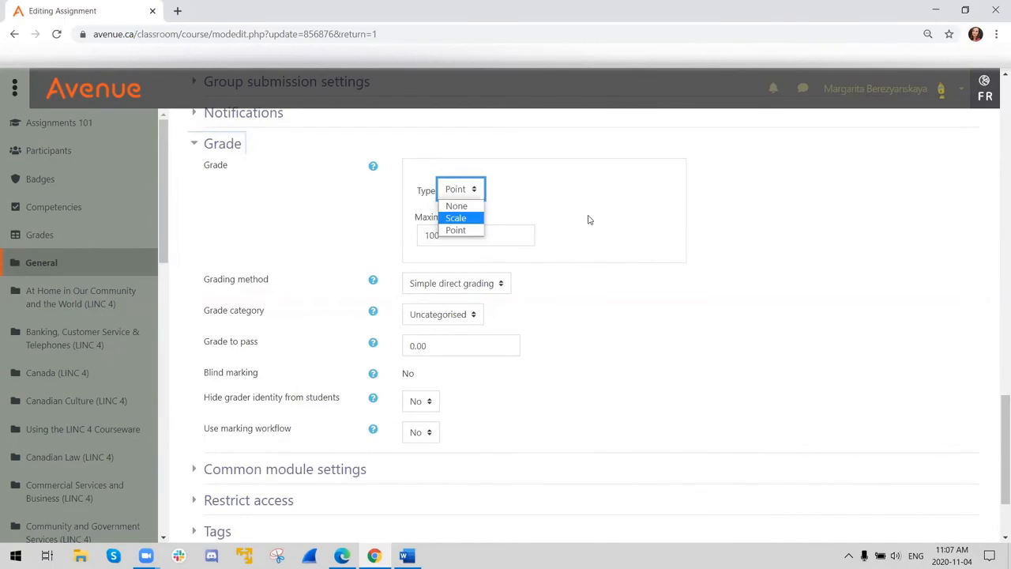
pyautogui.click(462, 230)
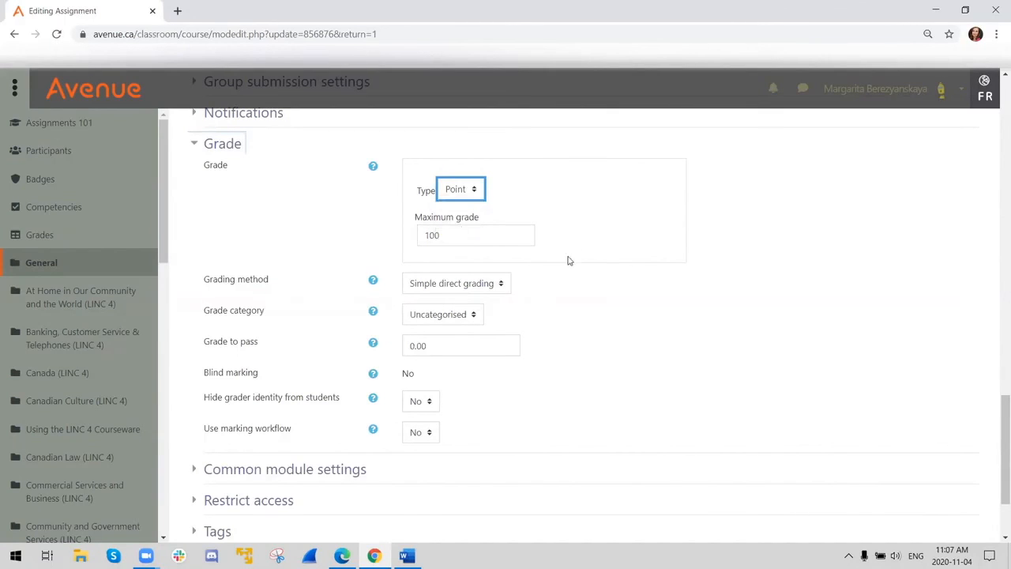
pyautogui.click(457, 237)
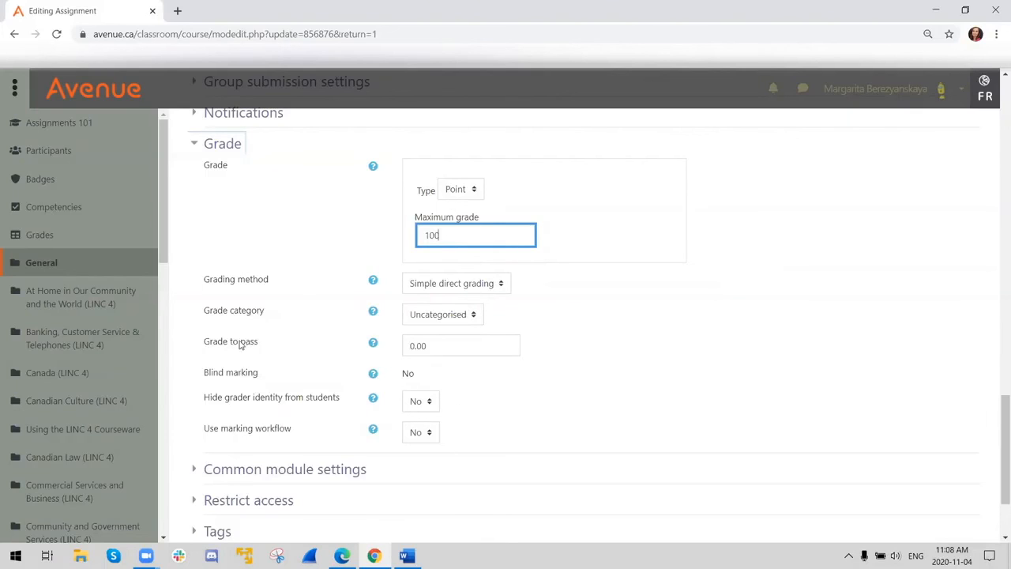
# - Try a grade to pass of 70 for the assignment, and clear the value again
pyautogui.moveTo(440, 345); pyautogui.dragTo(389, 352)
pyautogui.write('70')
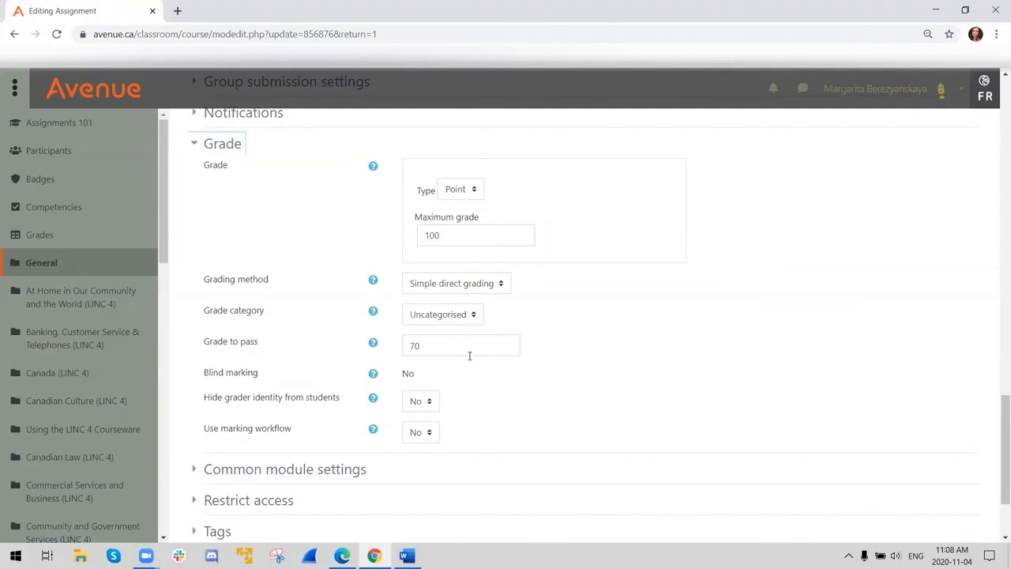
pyautogui.click(438, 342)
pyautogui.press('BackSpace')
pyautogui.press('BackSpace')
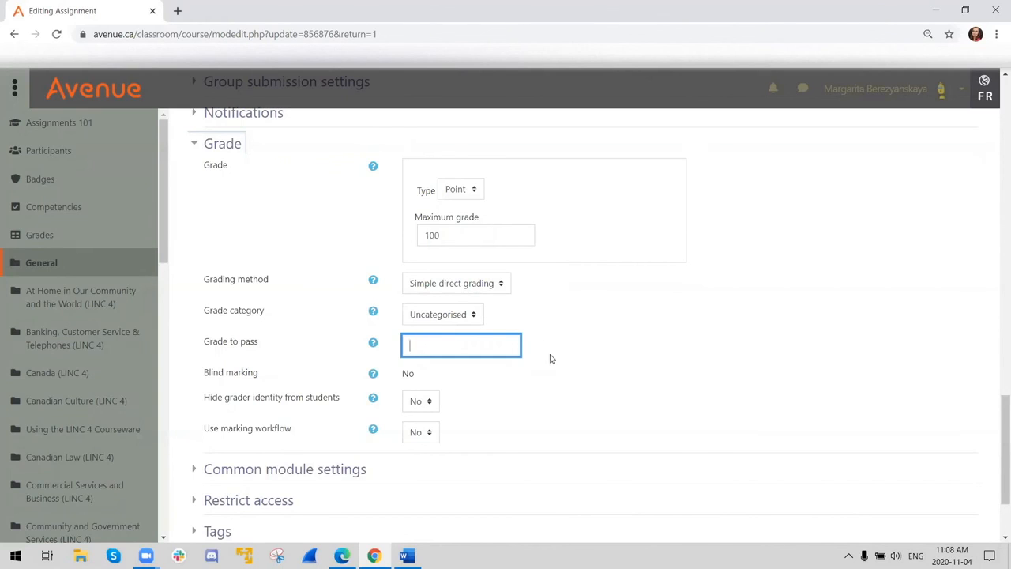
pyautogui.click(630, 372)
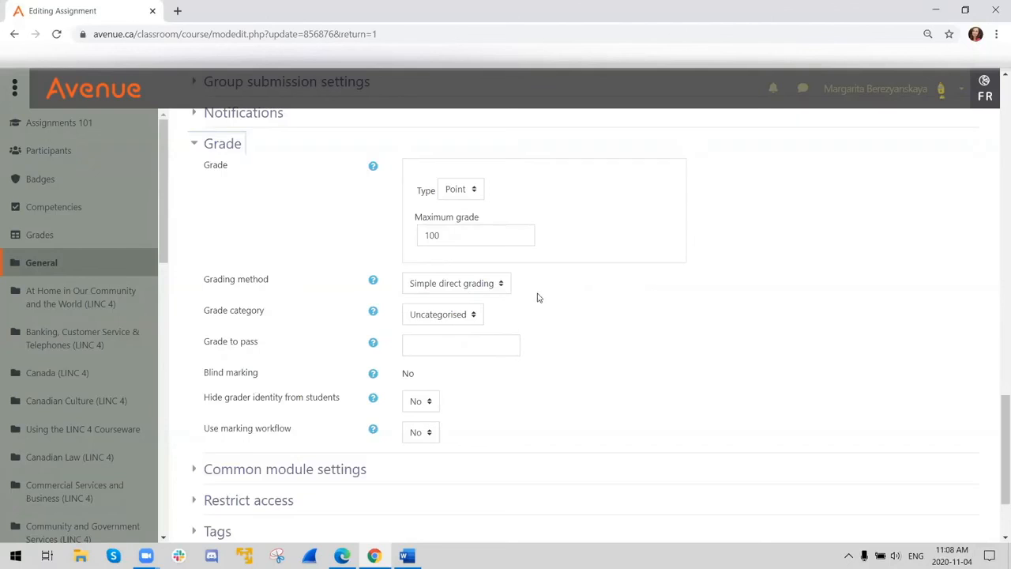
# - Save the assignment settings and display the assignment's grading summary
pyautogui.scroll(2, 537, 375)
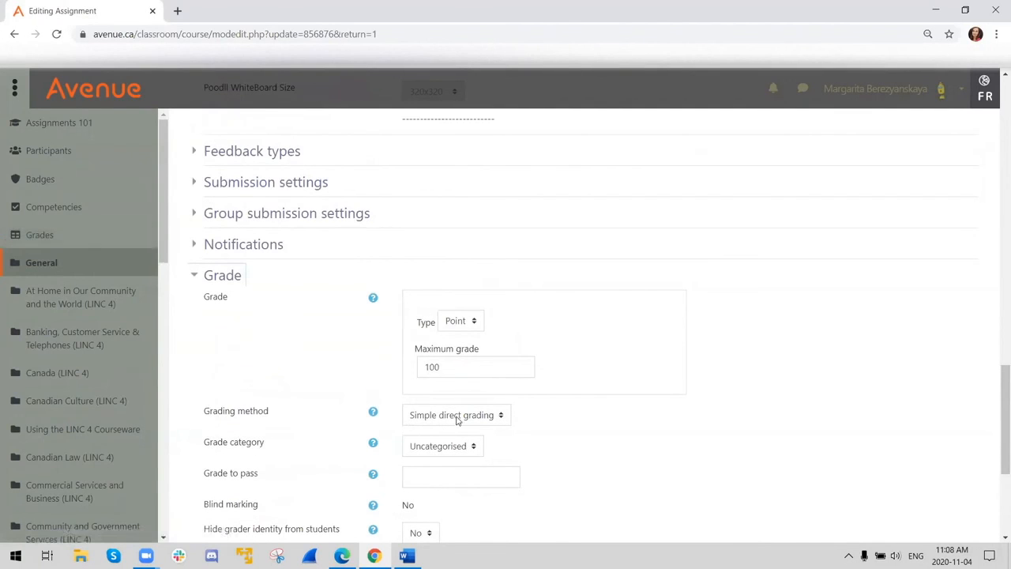
pyautogui.scroll(-4, 546, 359)
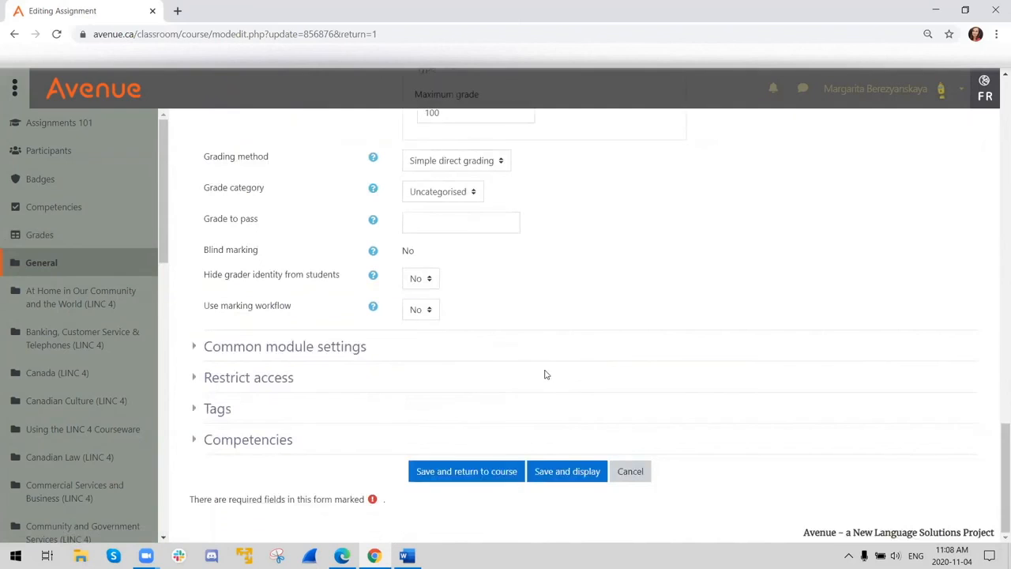
pyautogui.click(553, 475)
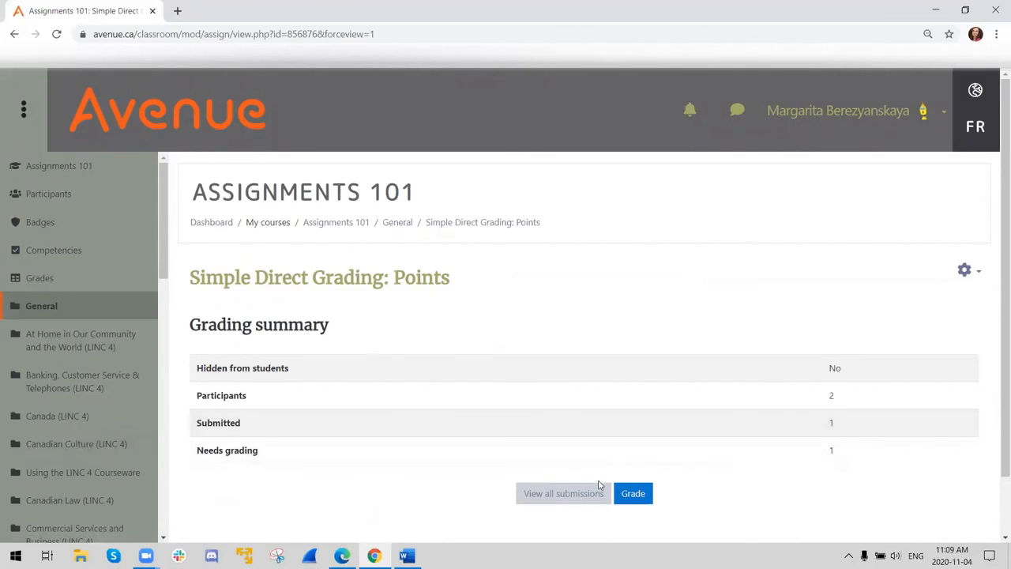
# - Open the list of all submissions and start grading the student whose work is submitted for grading
pyautogui.click(545, 495)
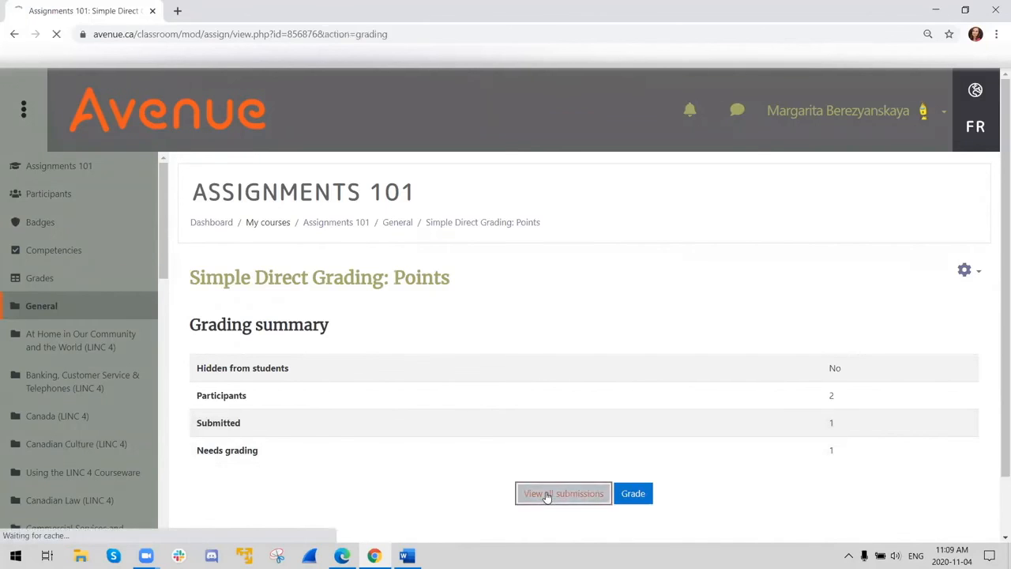
pyautogui.scroll(-3, 303, 419)
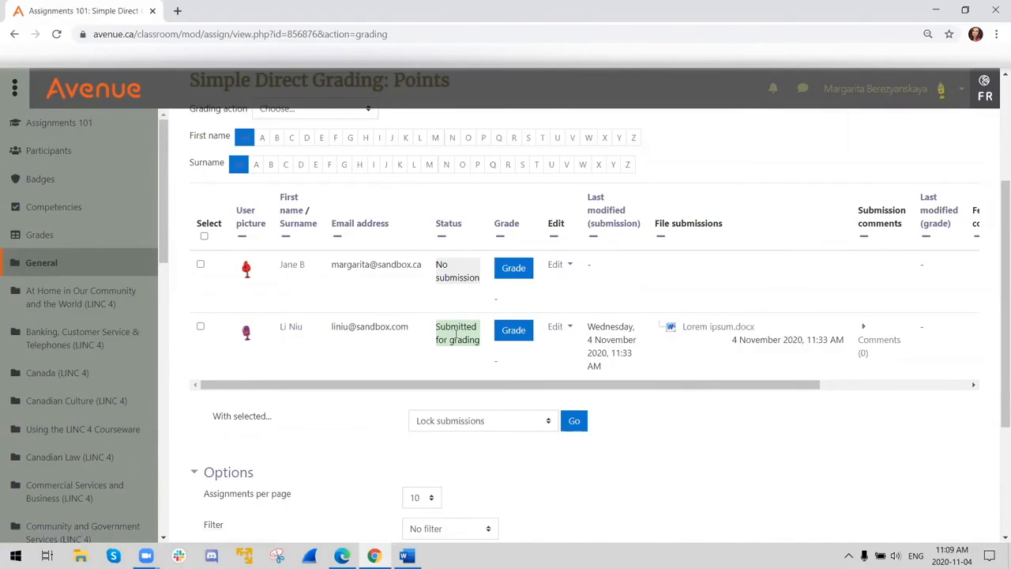
pyautogui.click(513, 331)
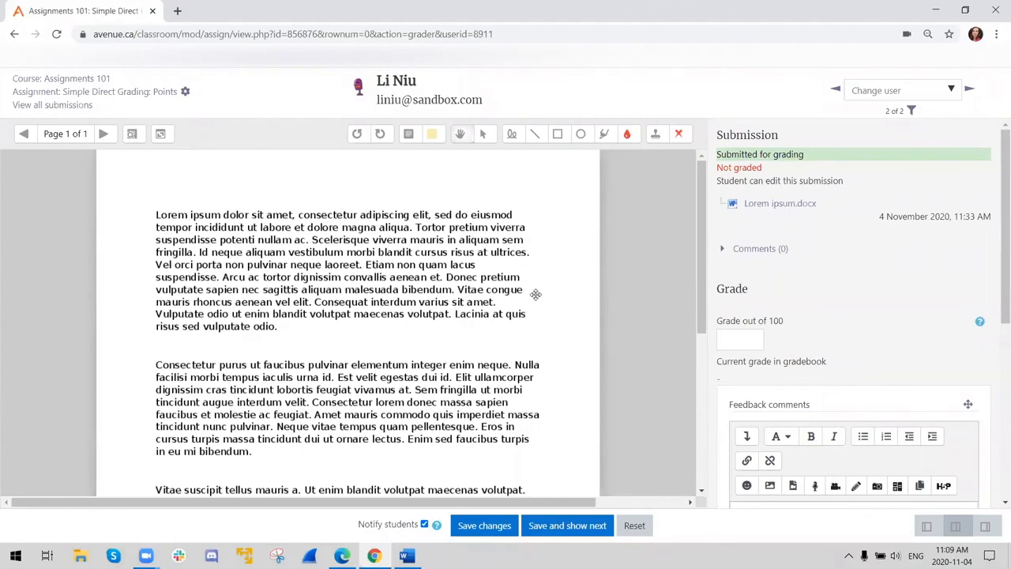
# - Give the student's submission a grade of 75 out of 100
pyautogui.click(736, 337)
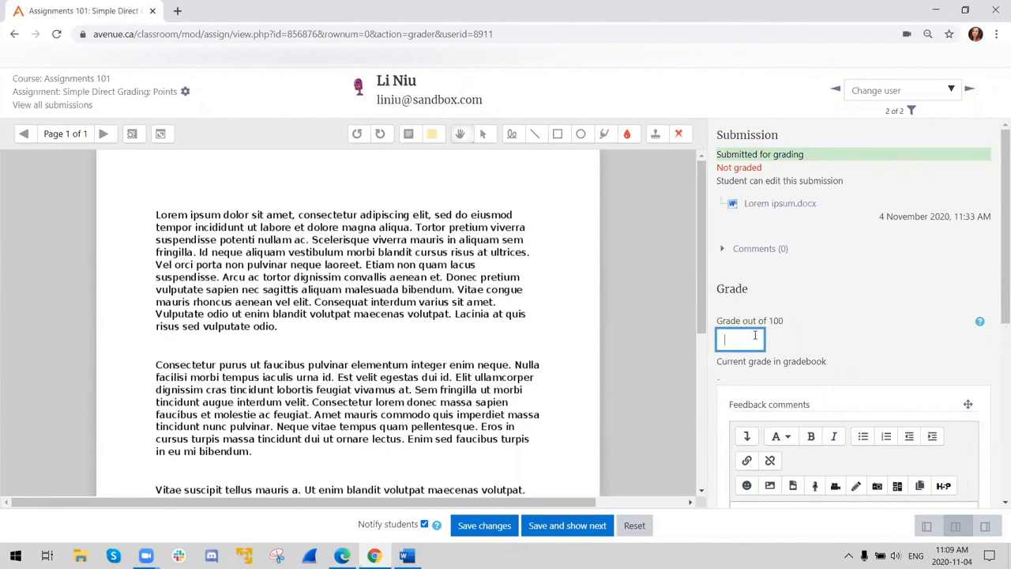
pyautogui.write('75')
pyautogui.click(855, 345)
pyautogui.scroll(-2, 885, 341)
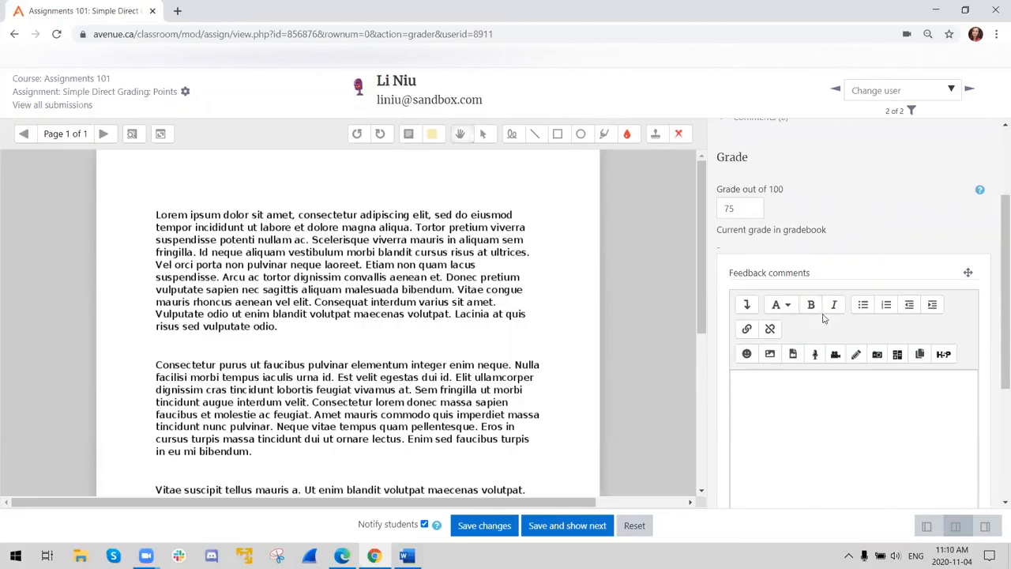
# - Look over the feedback comments and Feedback PoodLL options, and save the submission's grade with student notification enabled
pyautogui.click(799, 395)
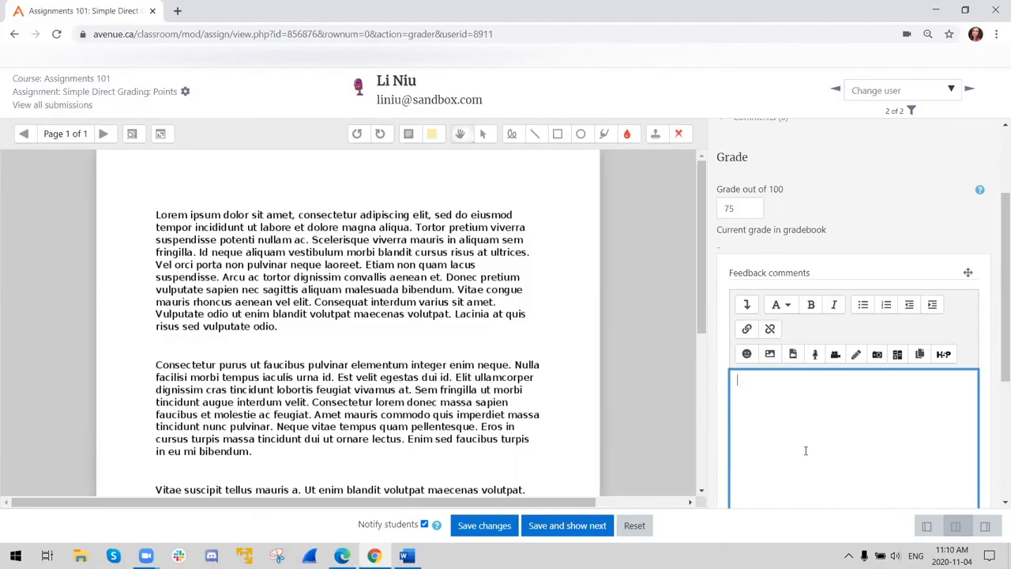
pyautogui.scroll(-3, 921, 411)
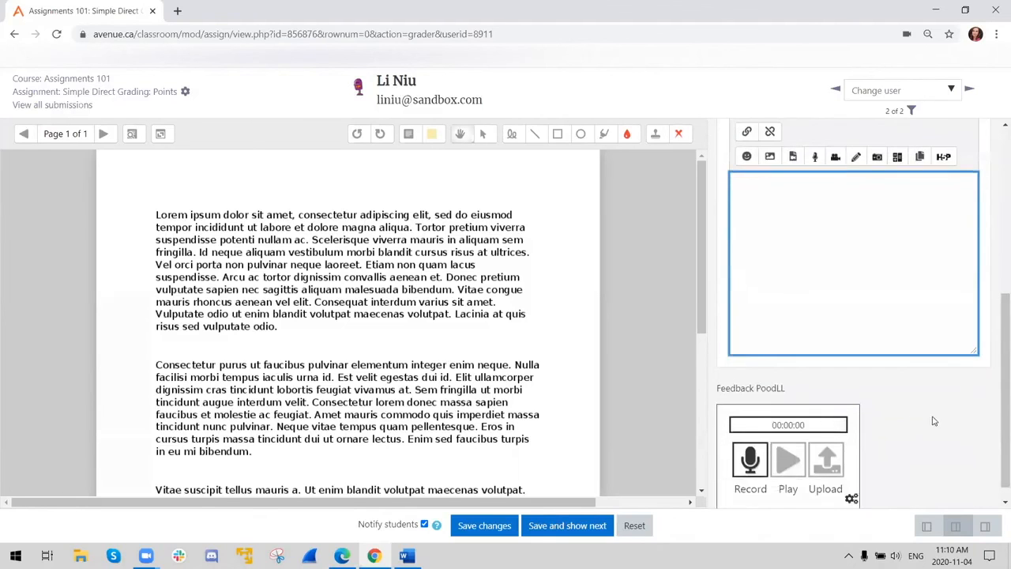
pyautogui.scroll(2, 873, 403)
pyautogui.scroll(2, 873, 403)
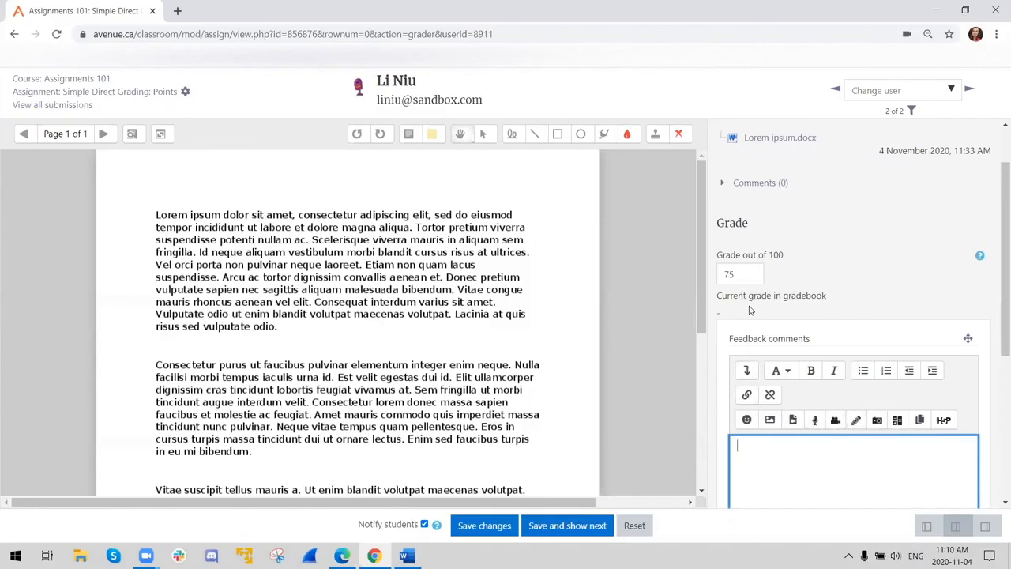
pyautogui.scroll(-1, 741, 435)
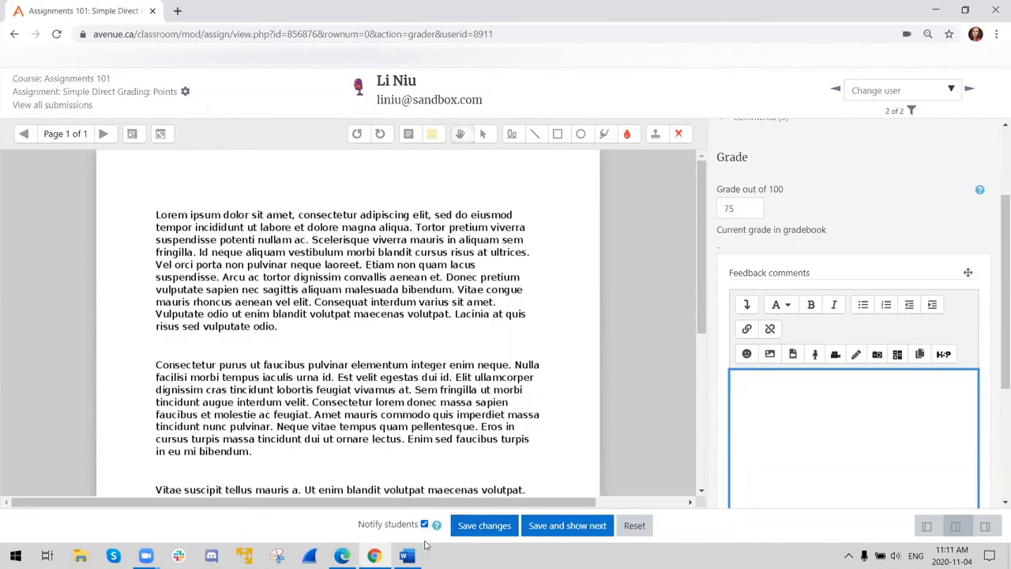
pyautogui.click(477, 530)
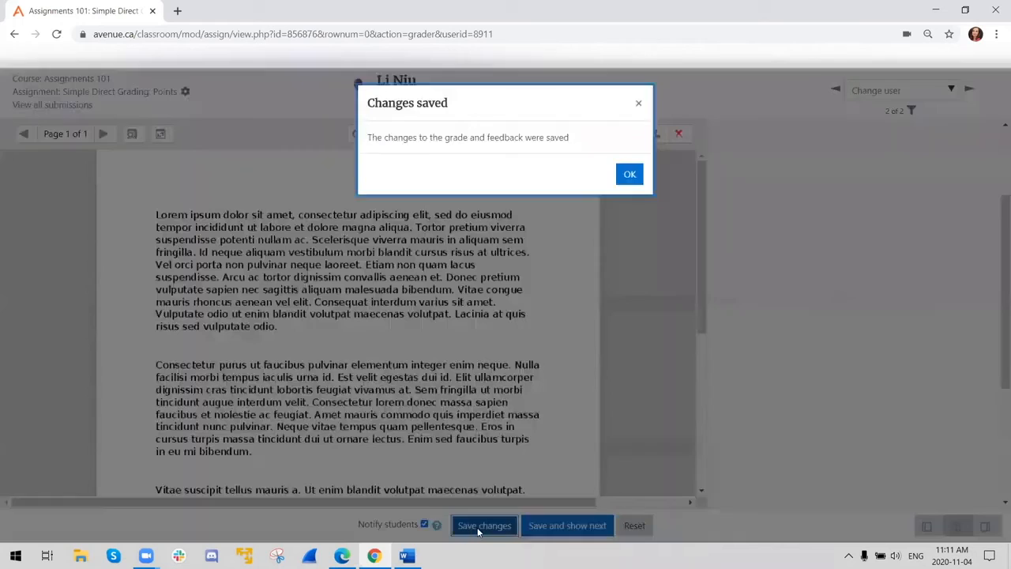
pyautogui.click(630, 175)
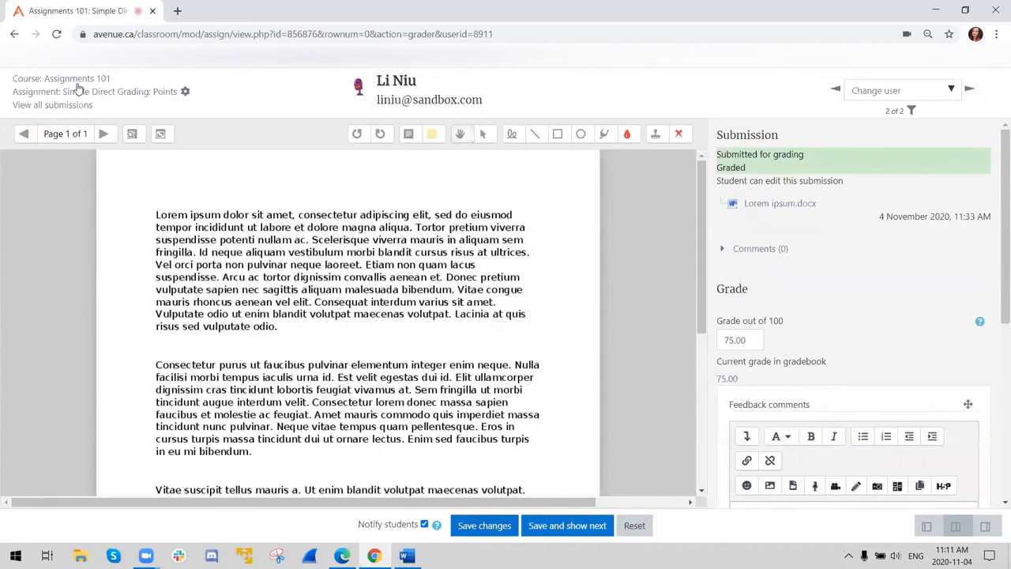
# - Return from the grading view to the Assignments 101 course page
pyautogui.click(76, 79)
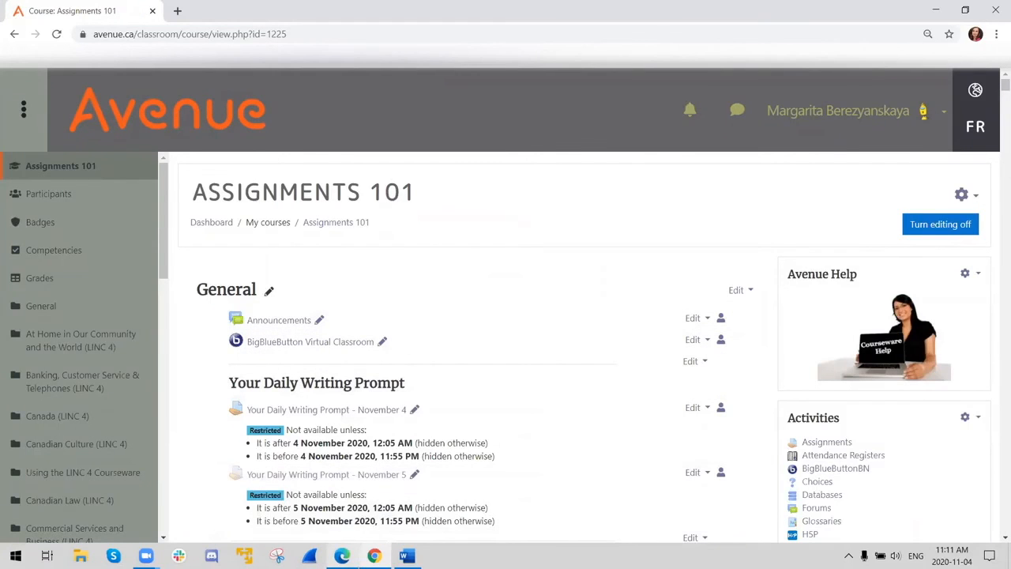
pyautogui.moveTo(342, 555)
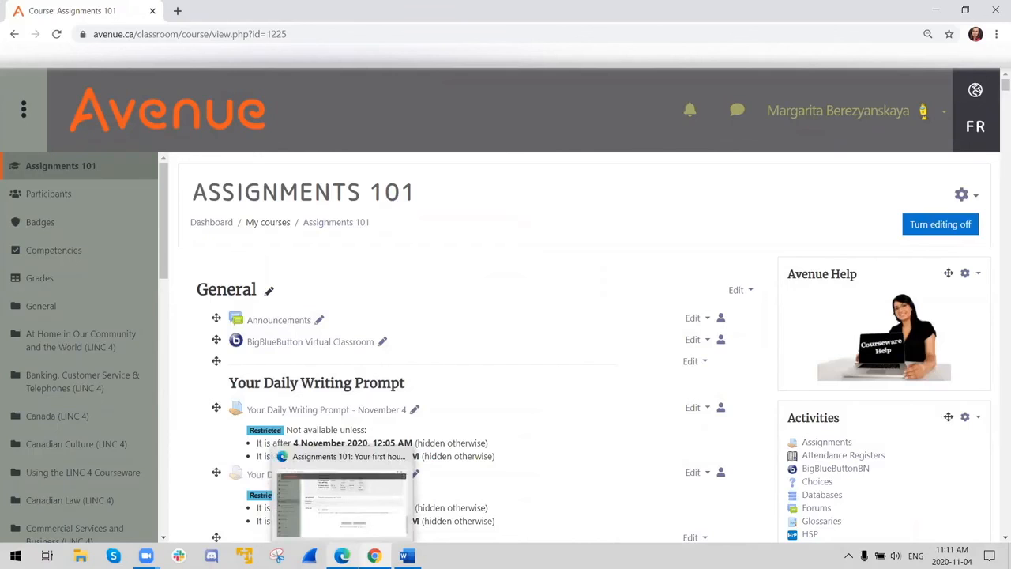
# - Switch to the student's Edge window and open the Simple Direct Grading: Points assignment to check its submission status and grade feedback
pyautogui.click(341, 501)
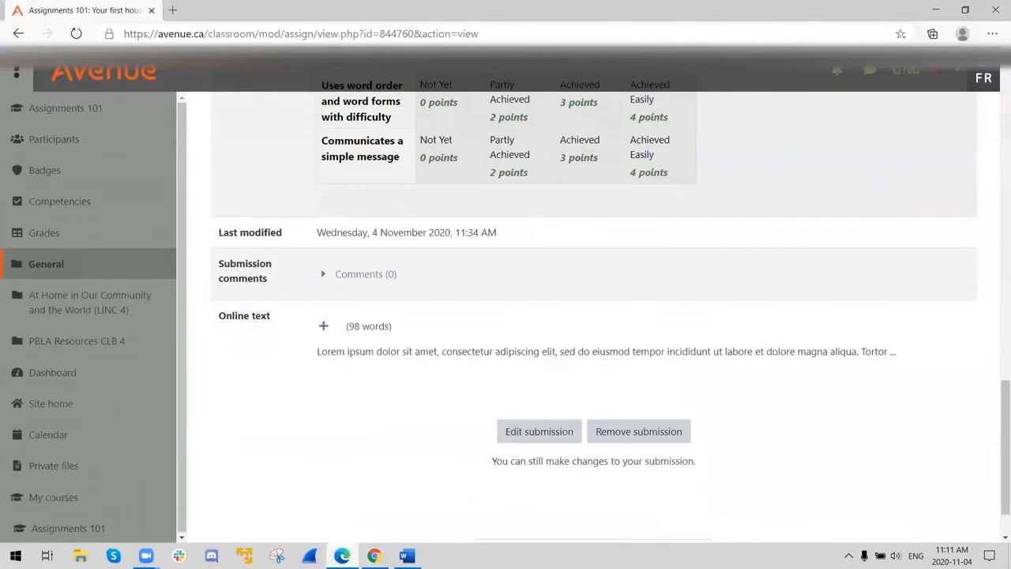
pyautogui.click(48, 108)
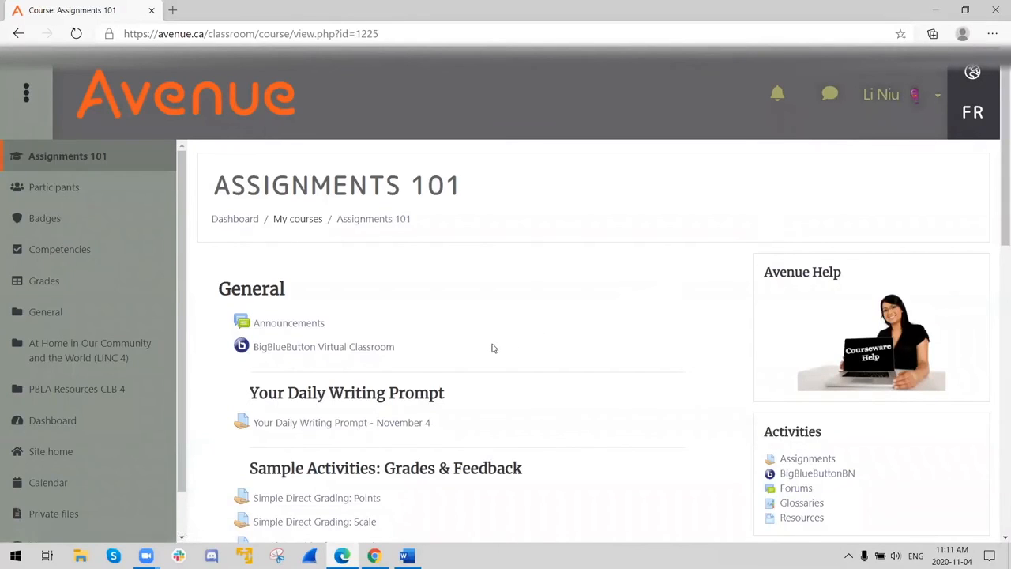
pyautogui.scroll(-2, 372, 425)
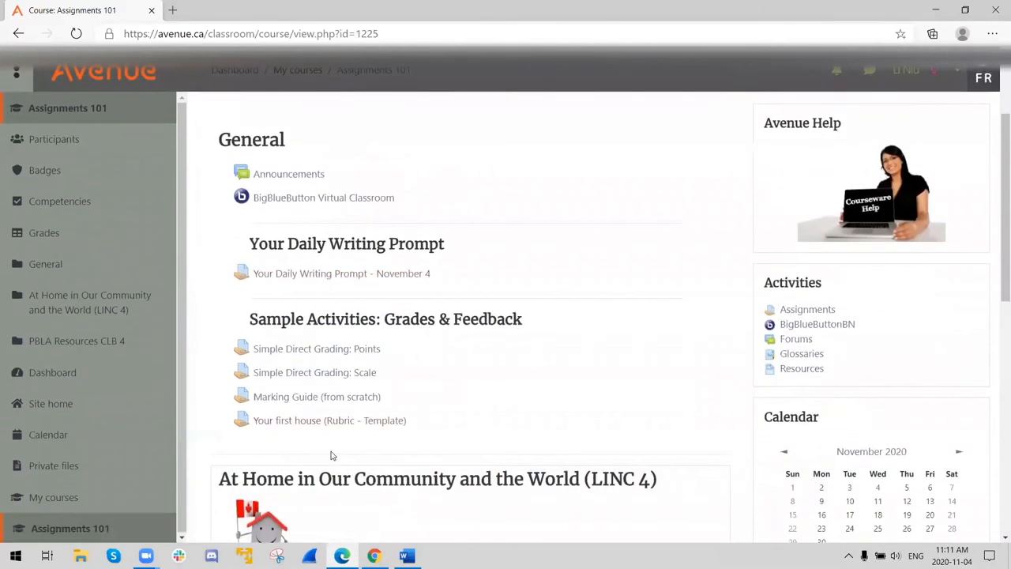
pyautogui.click(300, 356)
pyautogui.scroll(-3, 445, 350)
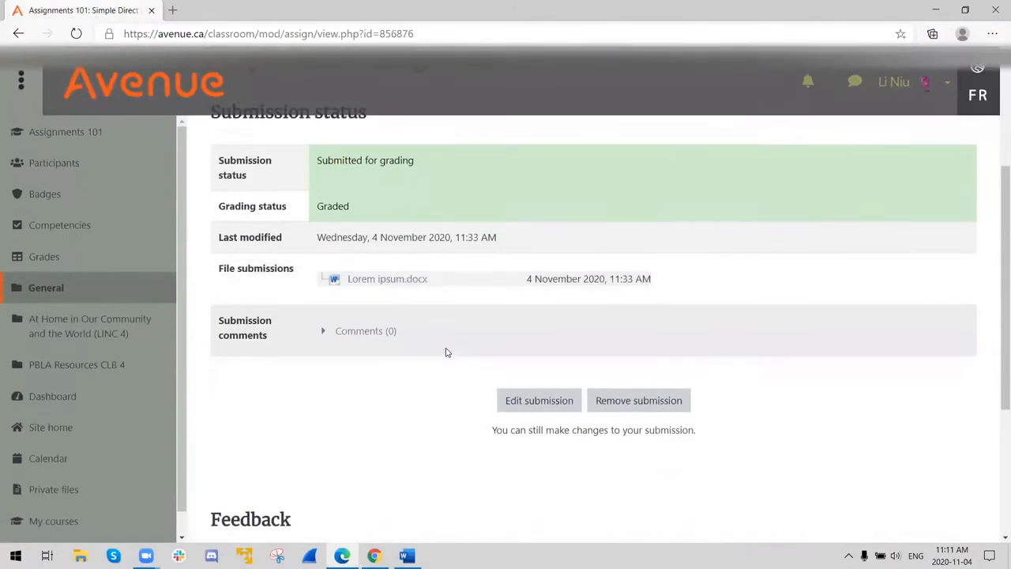
pyautogui.scroll(-3, 445, 354)
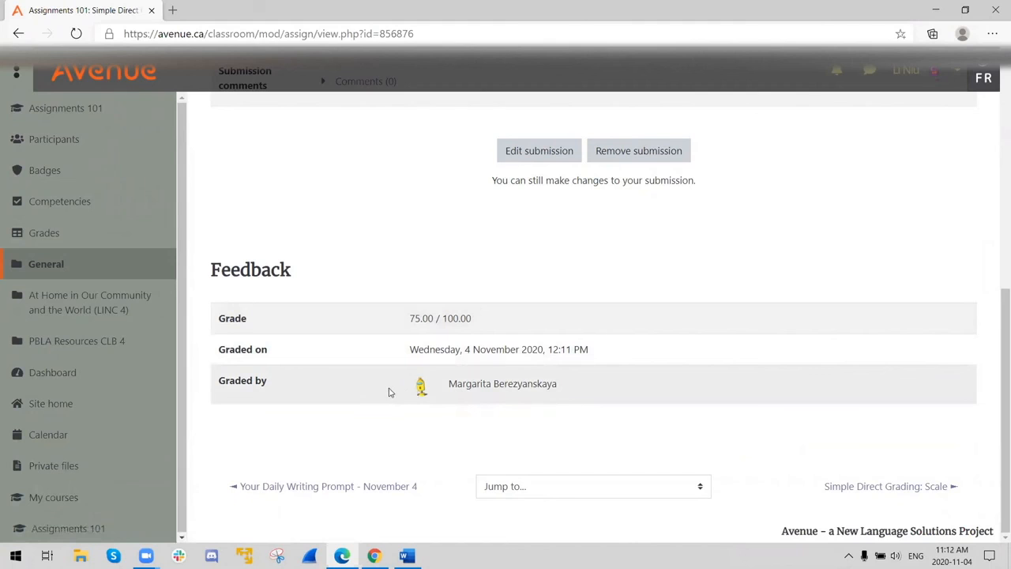
pyautogui.scroll(2, 382, 388)
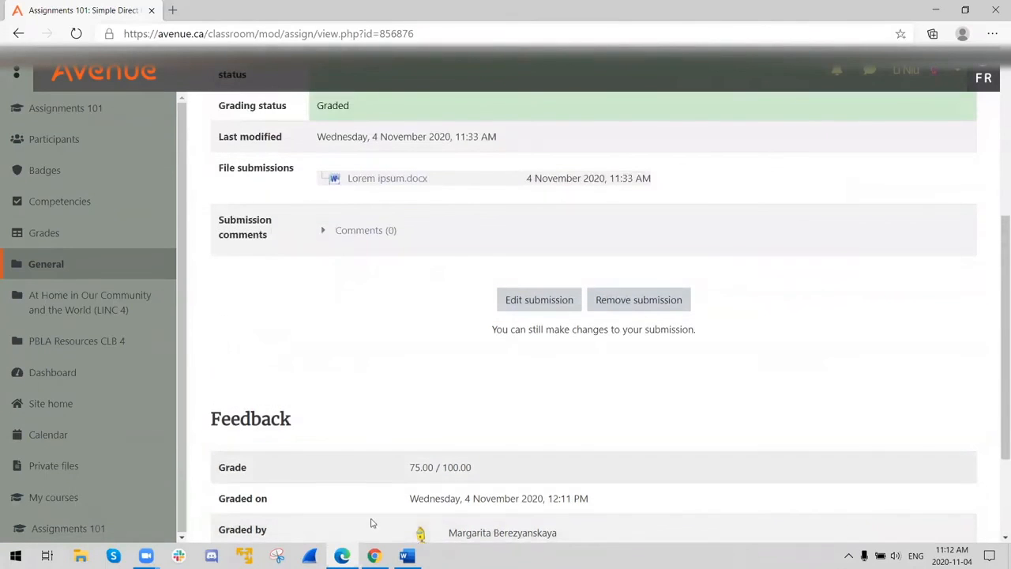
# - Return to the teacher's Chrome window and open the settings of the Simple Direct Grading: Scale assignment
pyautogui.moveTo(374, 556)
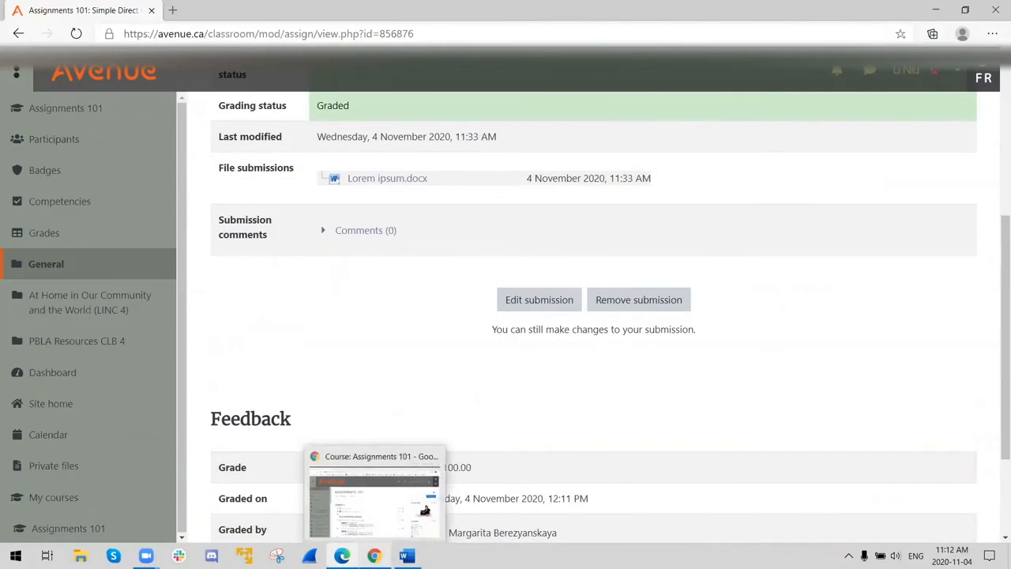
pyautogui.click(377, 506)
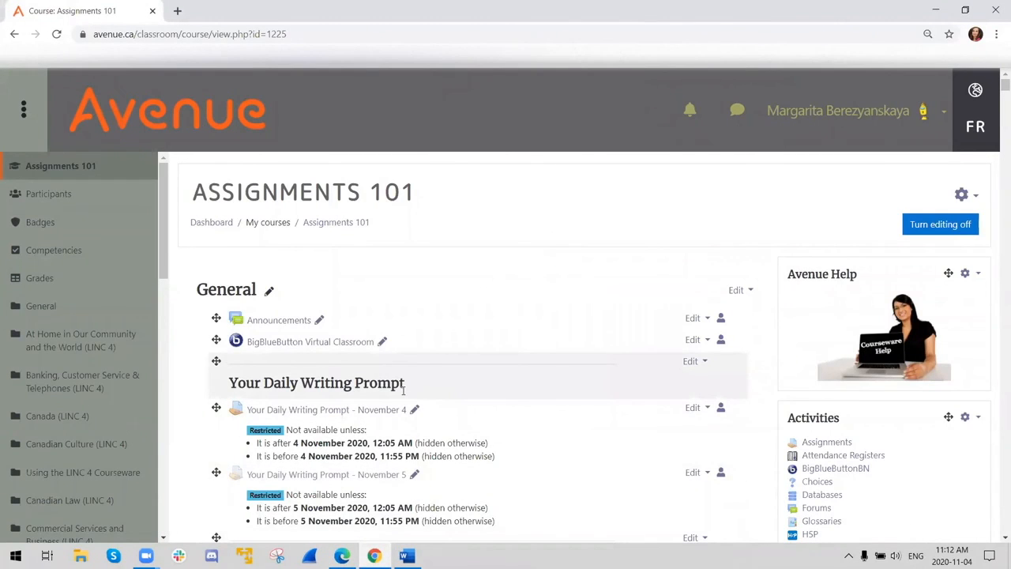
pyautogui.scroll(-3, 374, 357)
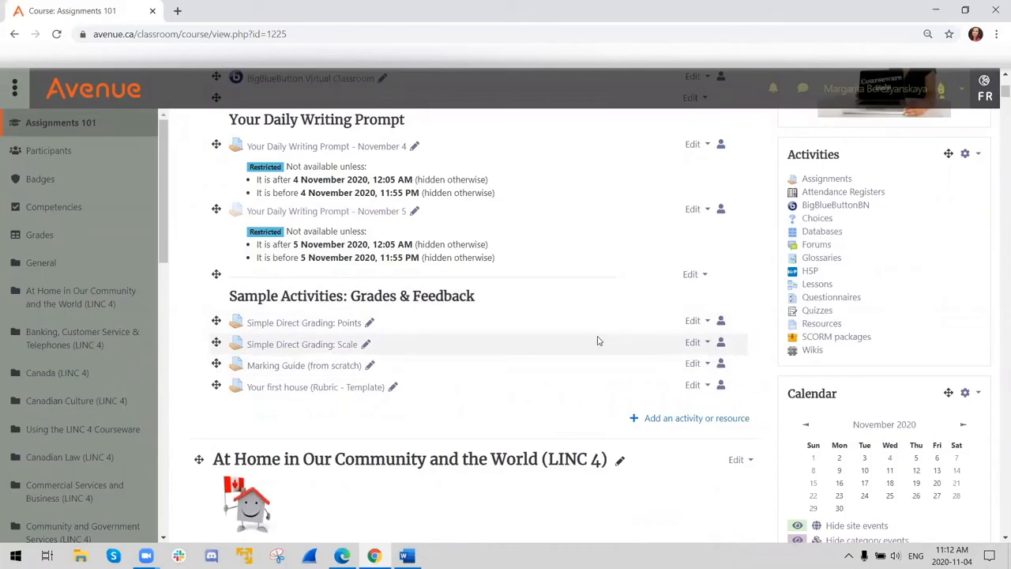
pyautogui.click(694, 347)
pyautogui.click(670, 364)
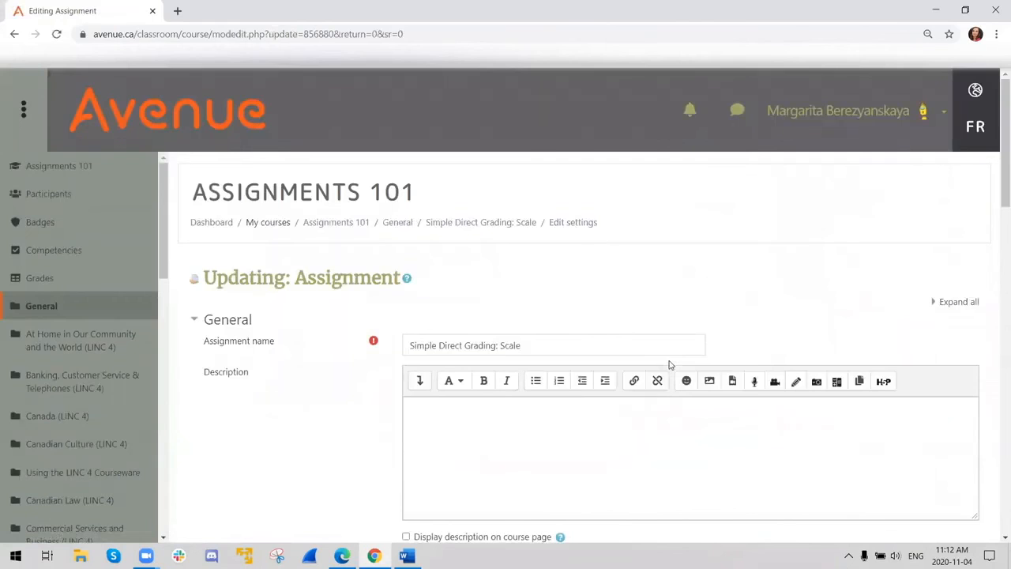
# - Expand the assignment's Grade settings and check the grade type options, keeping Scale selected
pyautogui.scroll(-3, 470, 338)
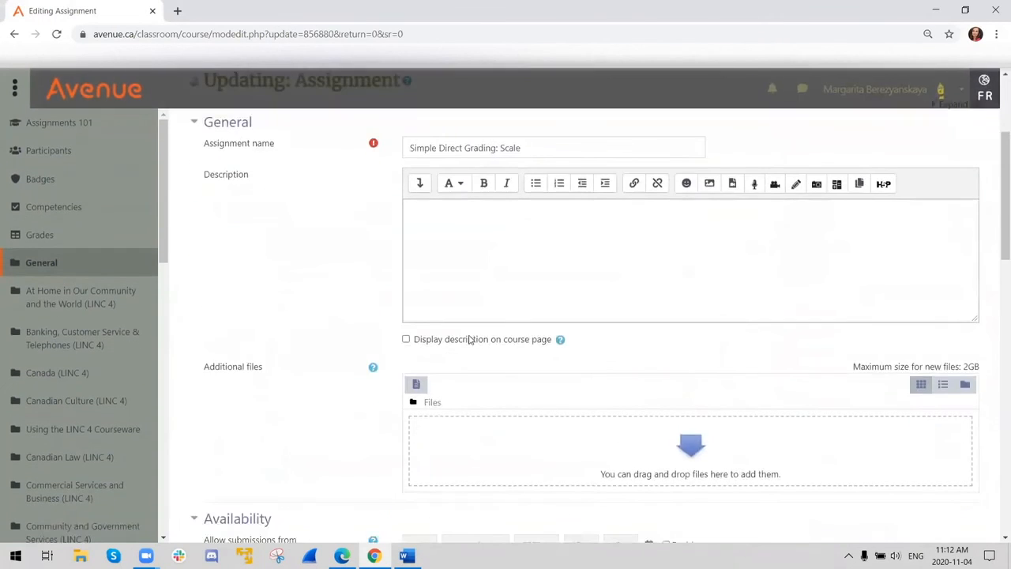
pyautogui.scroll(-9, 469, 338)
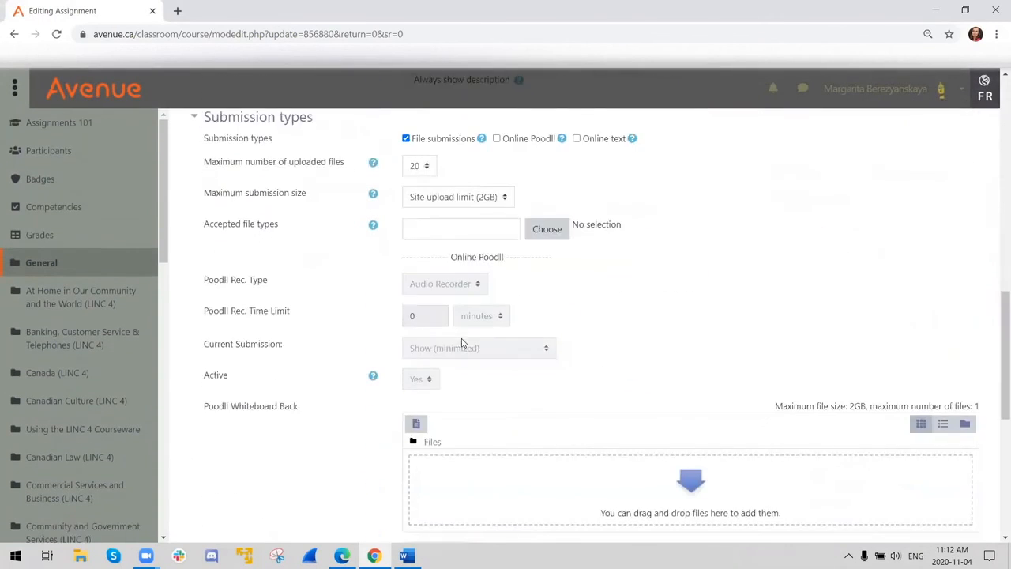
pyautogui.scroll(-5, 460, 344)
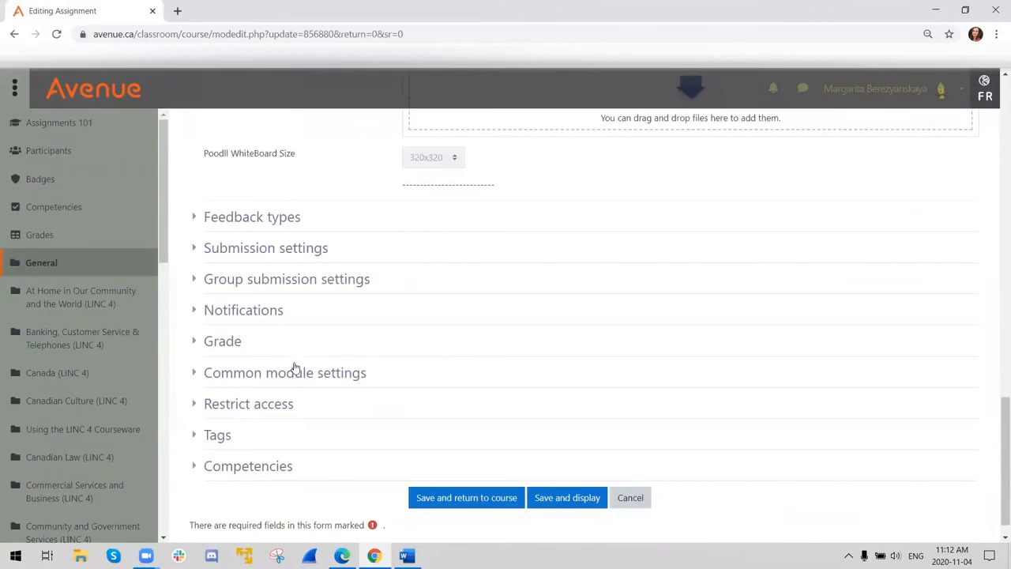
pyautogui.click(220, 341)
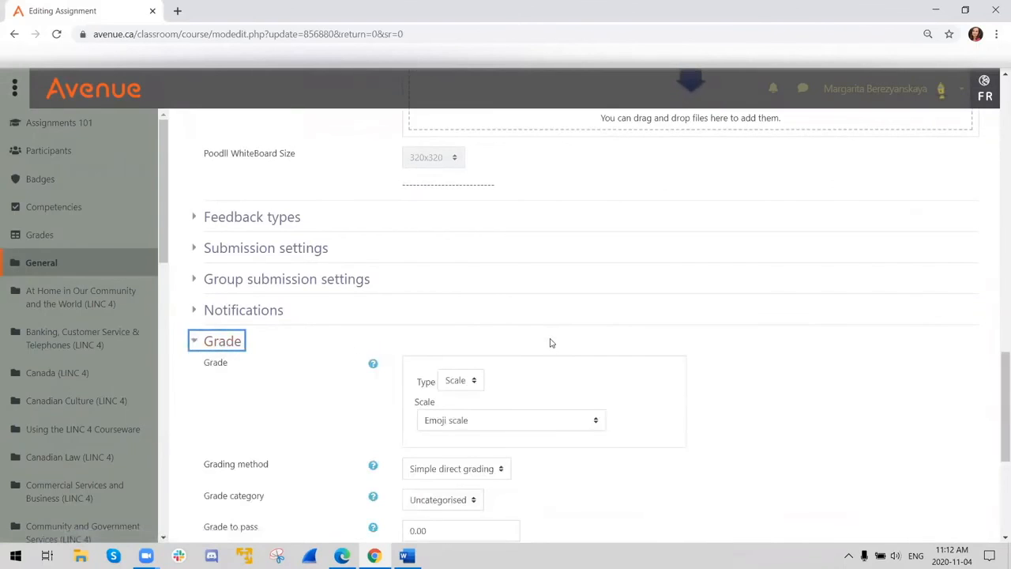
pyautogui.scroll(-2, 551, 343)
pyautogui.click(456, 252)
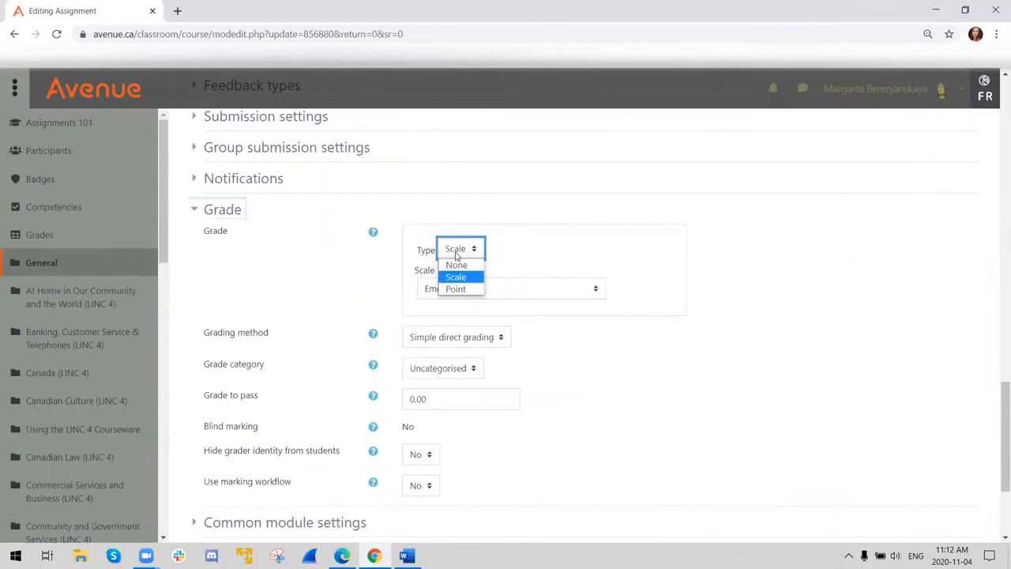
pyautogui.click(458, 277)
# - Look through the available grading scales and choose Default competence scale for the assignment
pyautogui.click(450, 292)
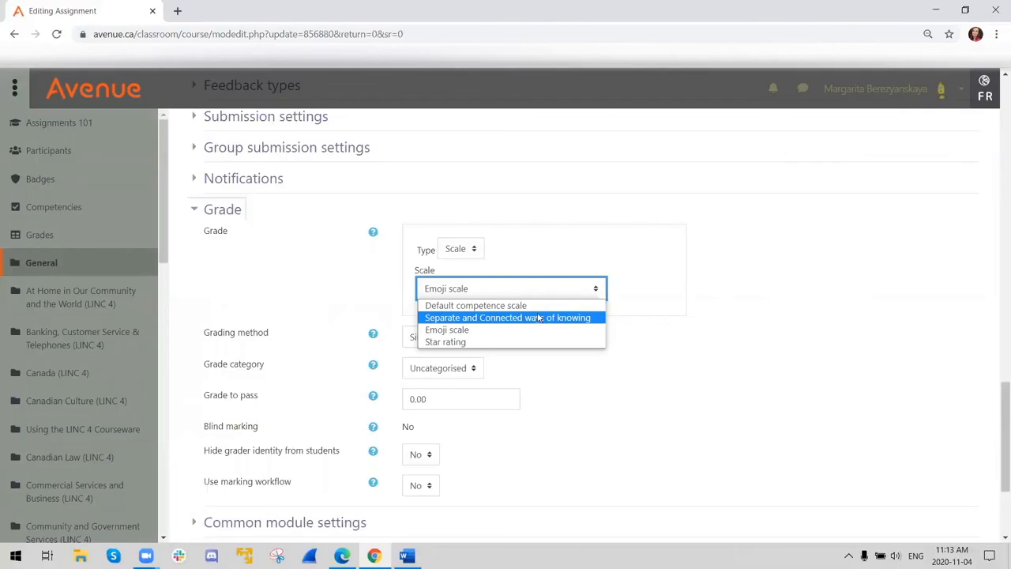
pyautogui.click(779, 269)
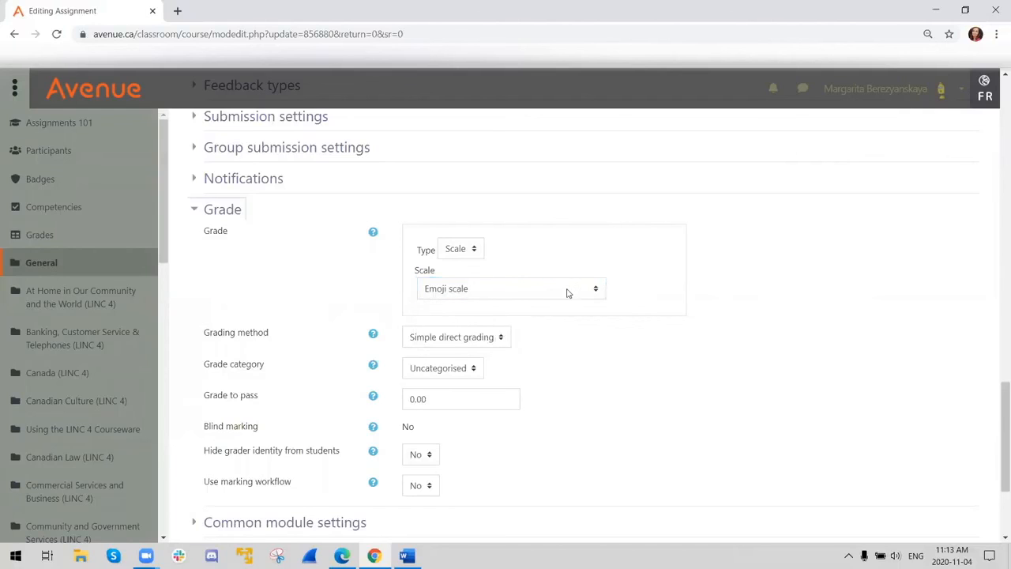
pyautogui.click(541, 293)
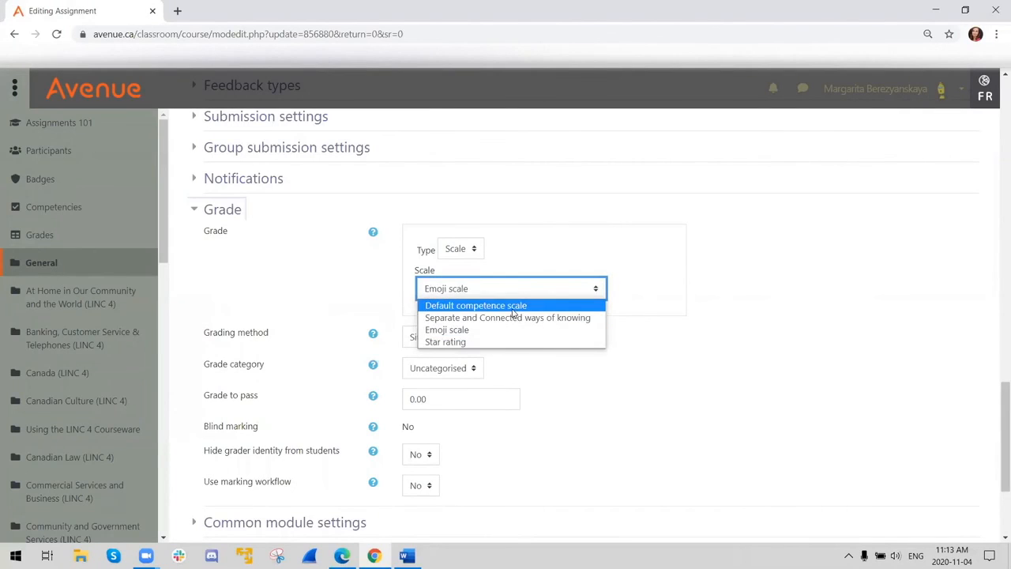
pyautogui.click(513, 308)
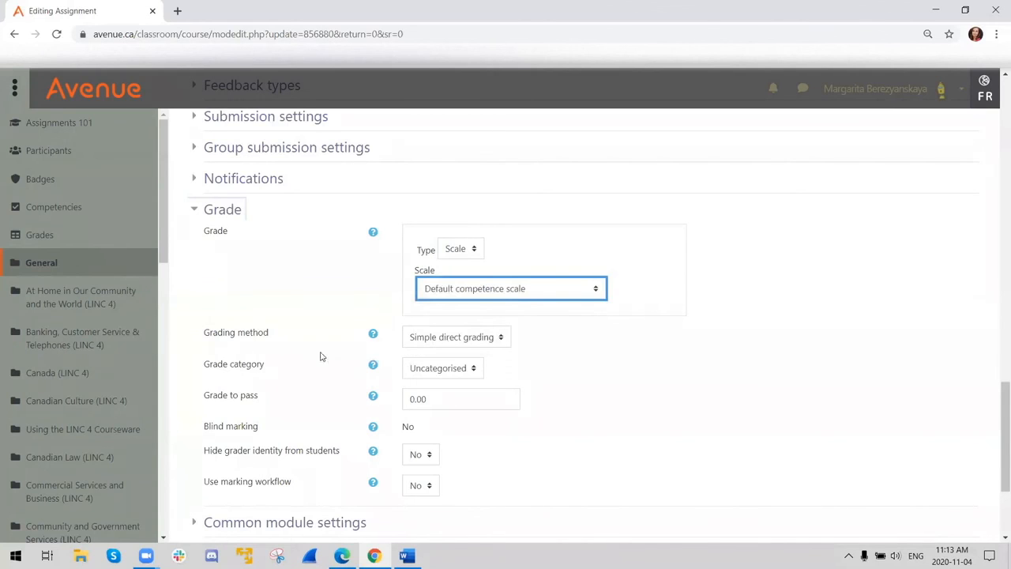
# - Leave the assignment settings without saving and look over the course's grader report
pyautogui.click(27, 241)
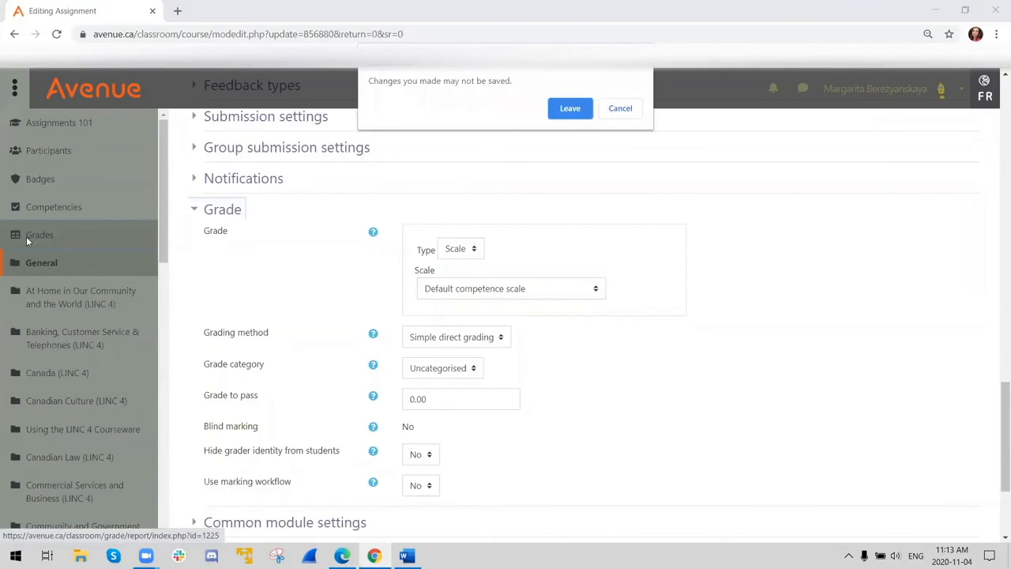
pyautogui.click(581, 109)
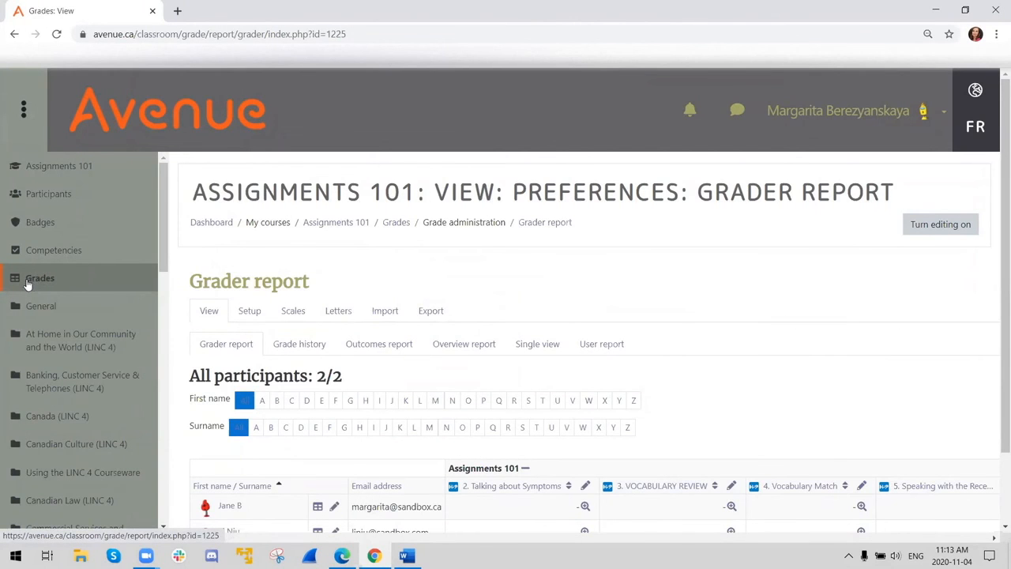
pyautogui.scroll(-3, 140, 323)
pyautogui.scroll(3, 139, 308)
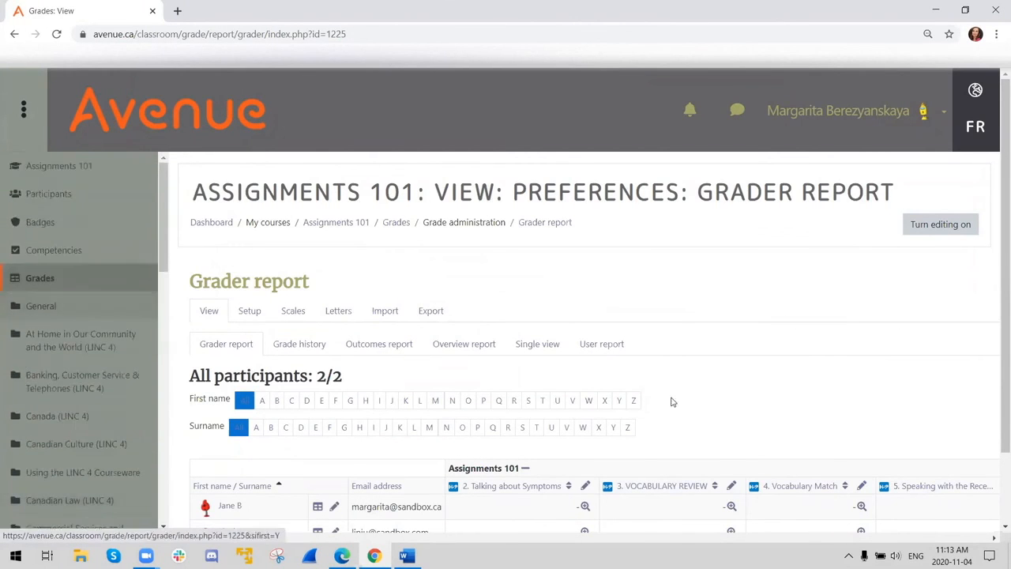
pyautogui.scroll(-2, 671, 402)
pyautogui.scroll(2, 628, 421)
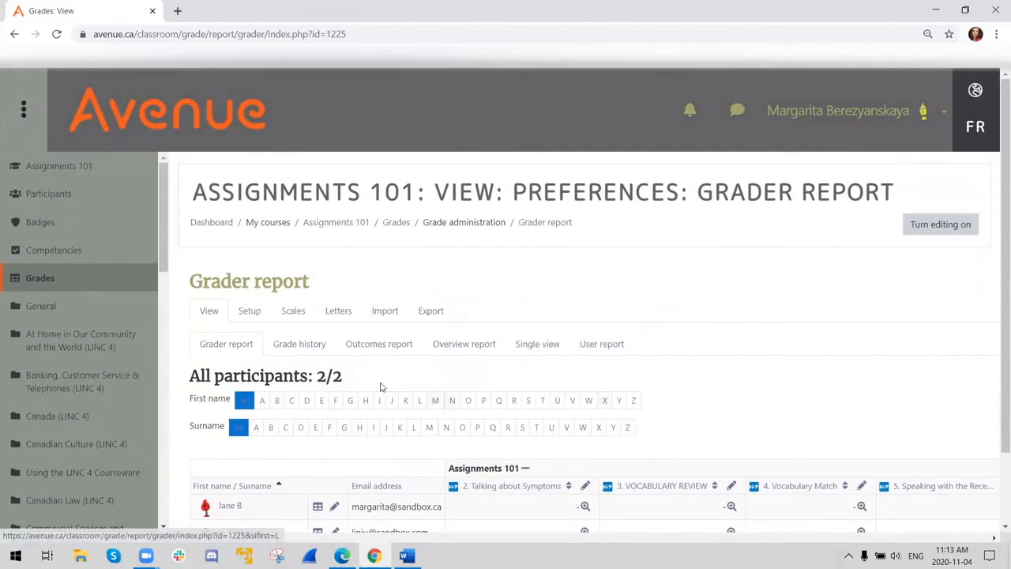
# - Open the course scales and start a new custom scale named "New scale"
pyautogui.click(292, 310)
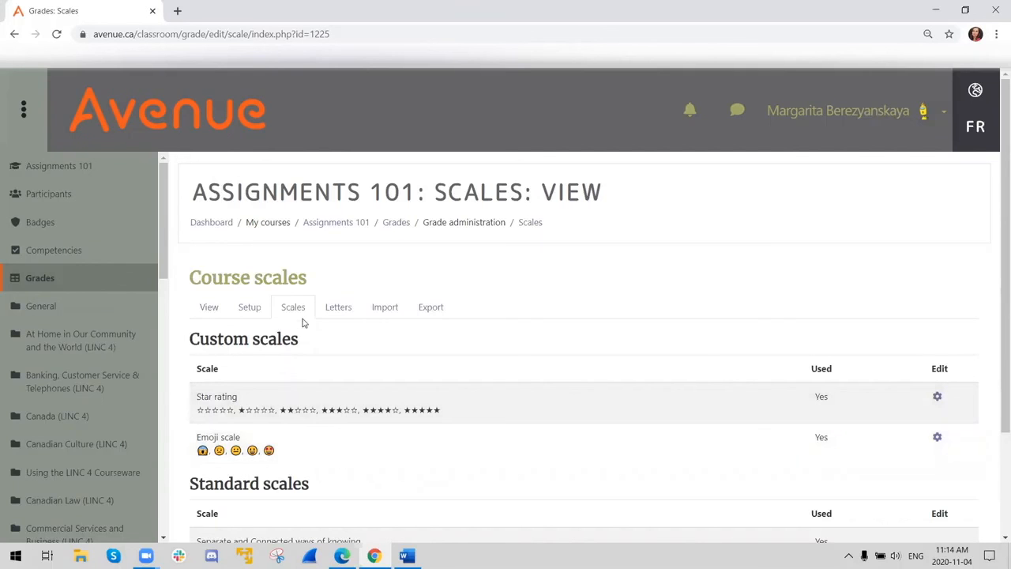
pyautogui.scroll(-2, 332, 352)
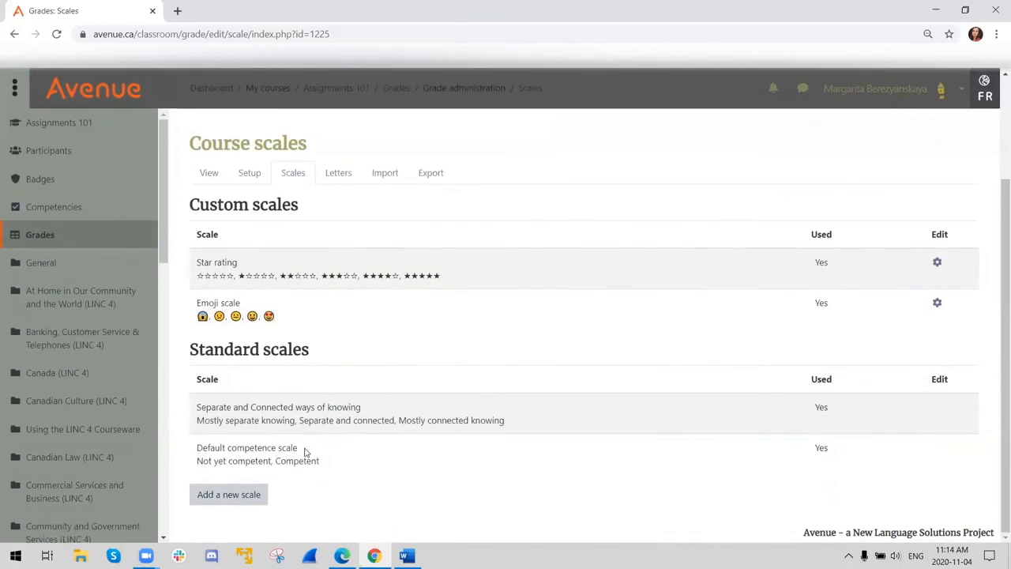
pyautogui.click(217, 501)
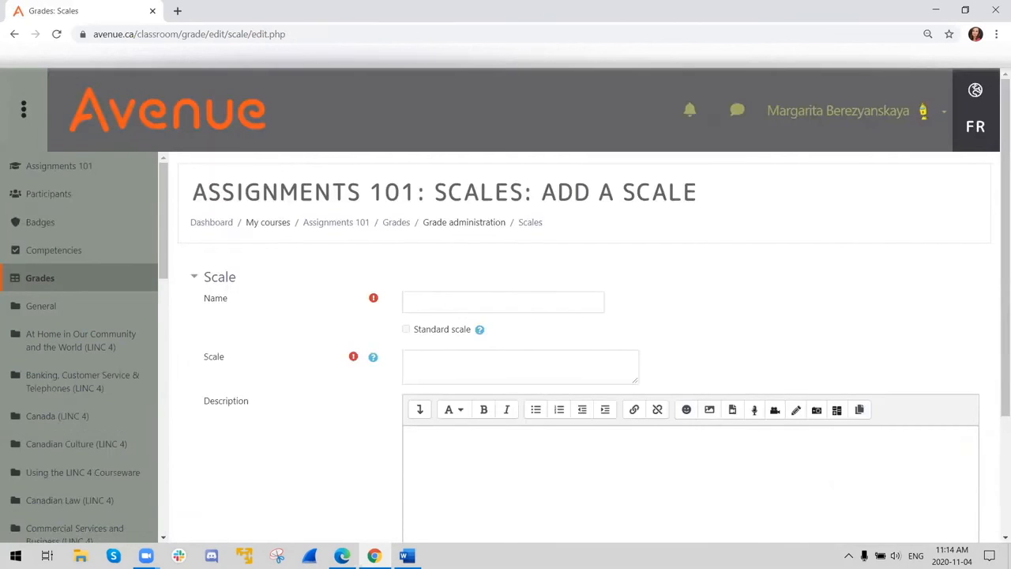
pyautogui.click(596, 299)
pyautogui.write('New scale')
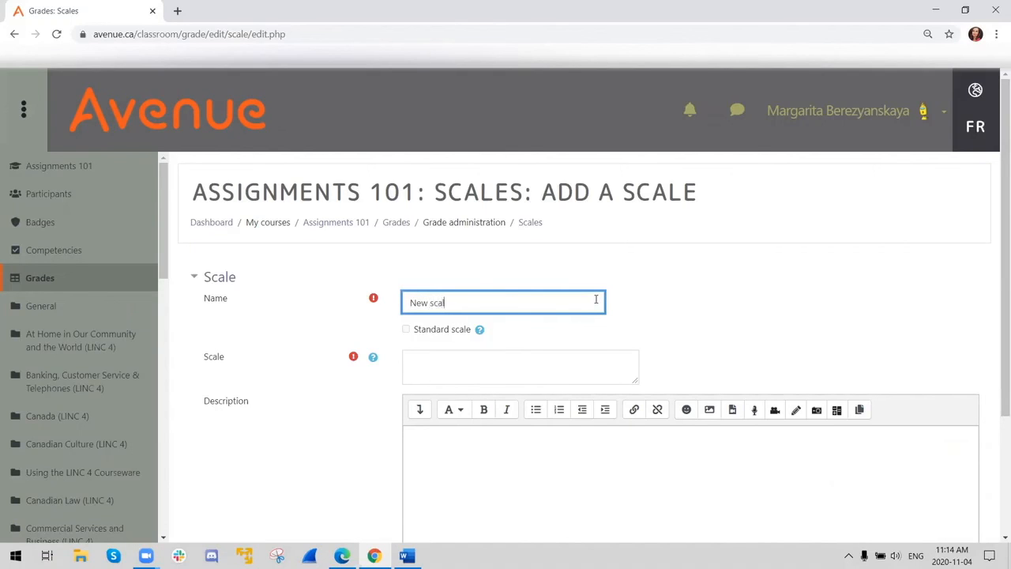
# - Paste the levels "Poor, Acceptable, Exceeds expectations, Outstanding" as the new scale's values
pyautogui.click(474, 365)
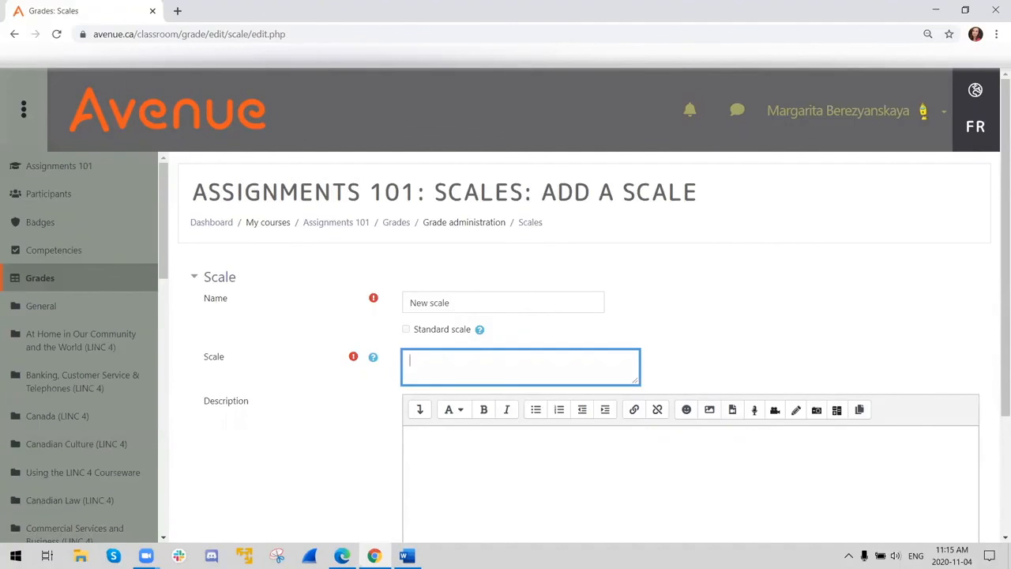
pyautogui.hotkey('alt', 'Tab')
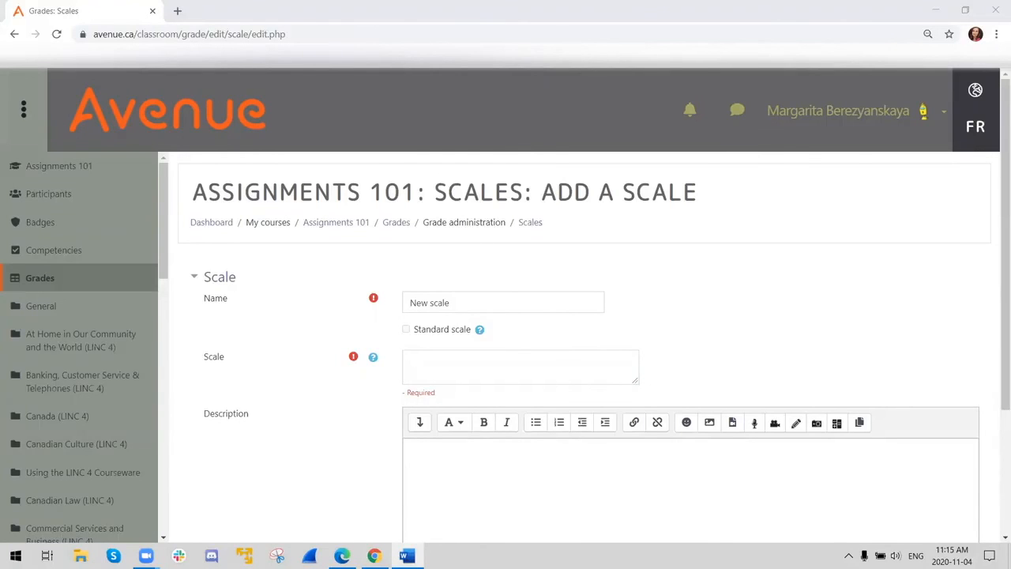
pyautogui.click(440, 356)
pyautogui.write('Poor, Acceptable, Exceeds expectations, Outstanding')
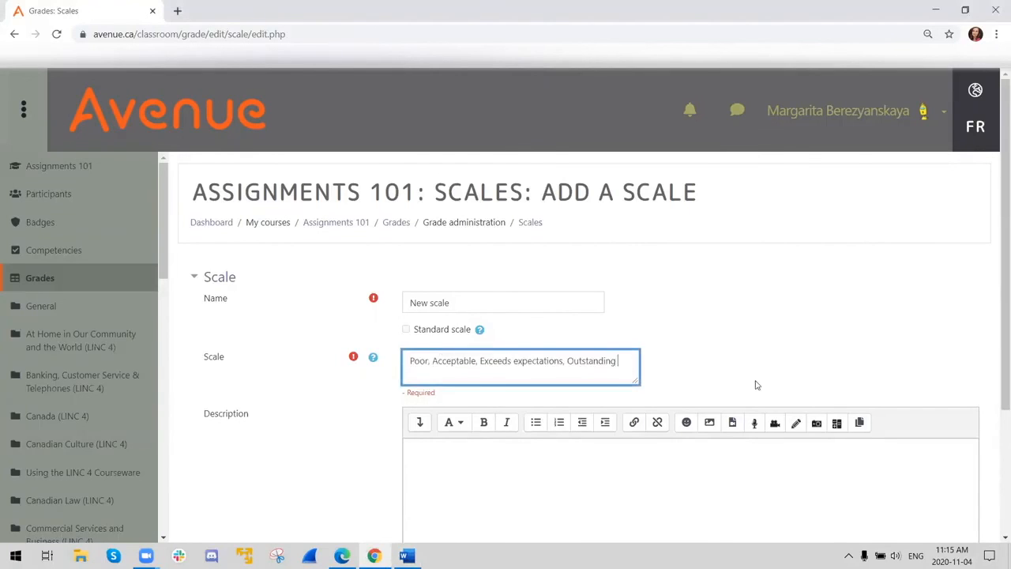
pyautogui.click(742, 371)
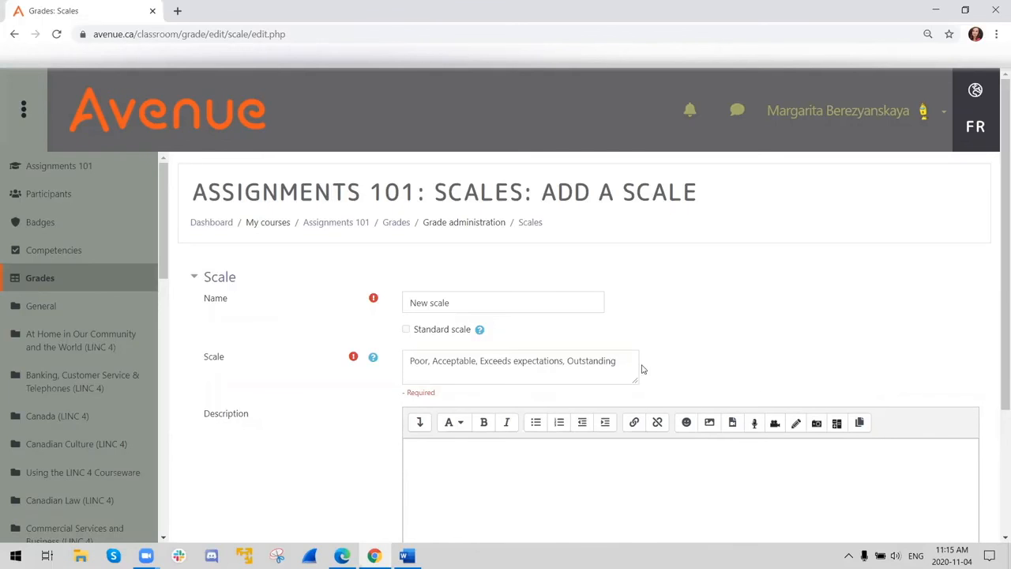
# - Review the new scale's form, leave the description empty, and save the scale
pyautogui.scroll(-3, 533, 411)
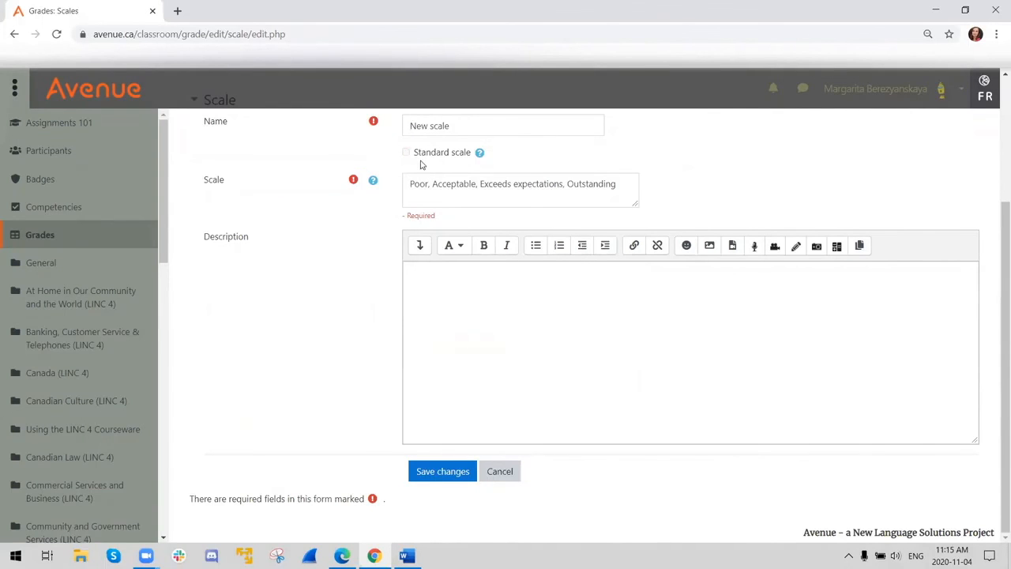
pyautogui.scroll(3, 408, 183)
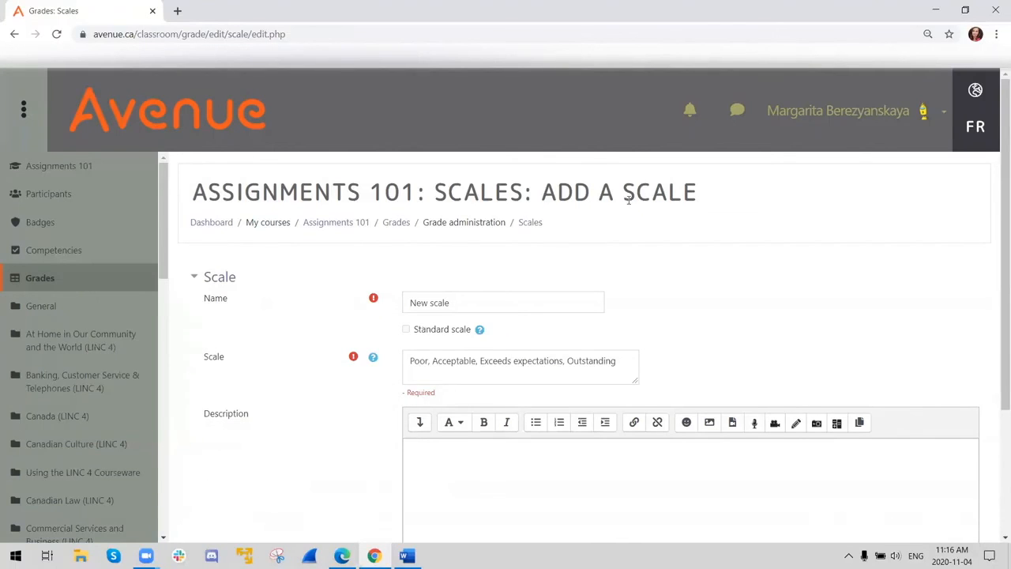
pyautogui.scroll(-2, 553, 316)
pyautogui.scroll(-1, 607, 254)
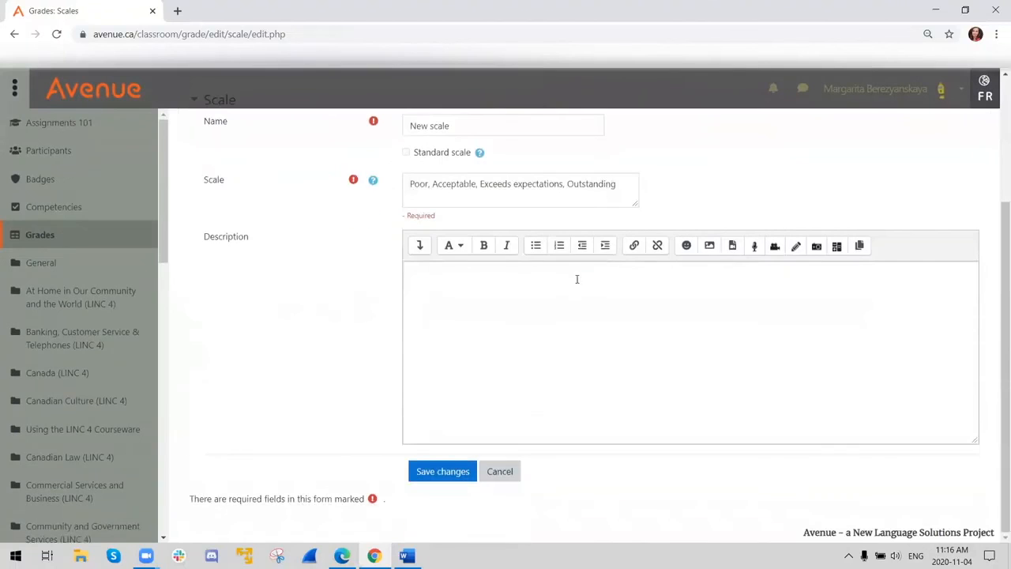
pyautogui.click(445, 470)
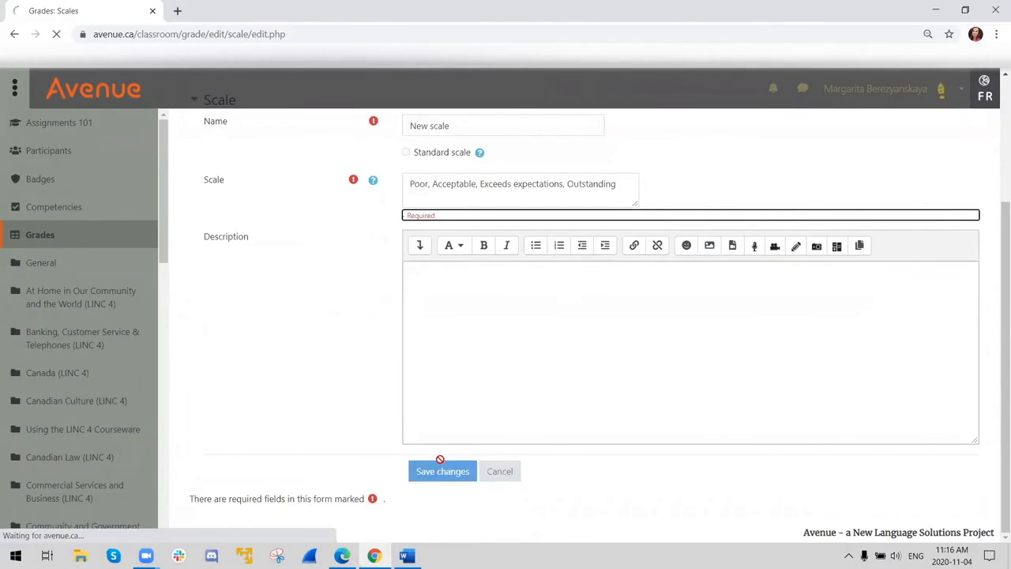
# - Return to the Assignments 101 course and open the grade settings of the "Simple Direct Grading: Scale" assignment
pyautogui.scroll(-1, 444, 463)
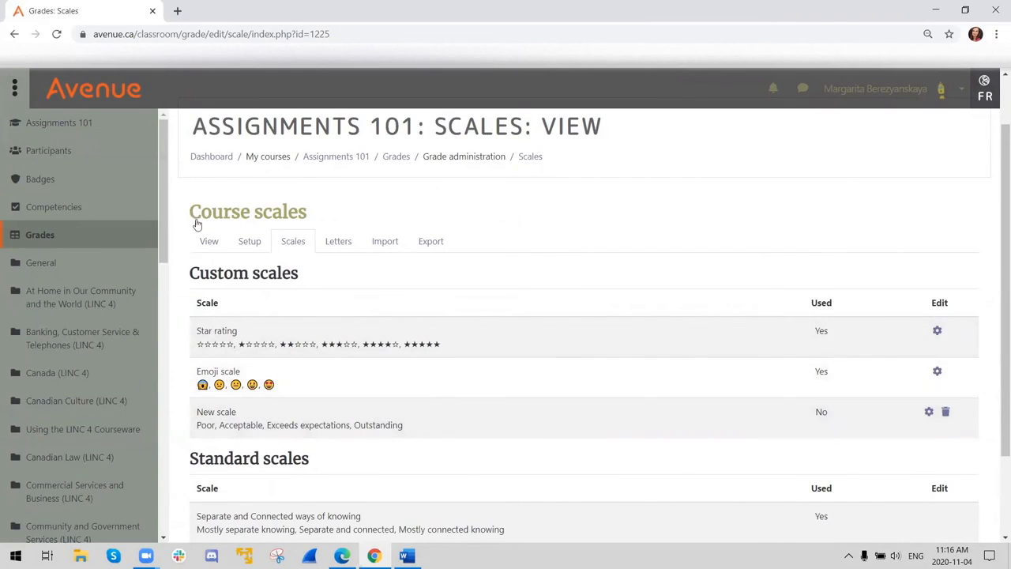
pyautogui.click(27, 126)
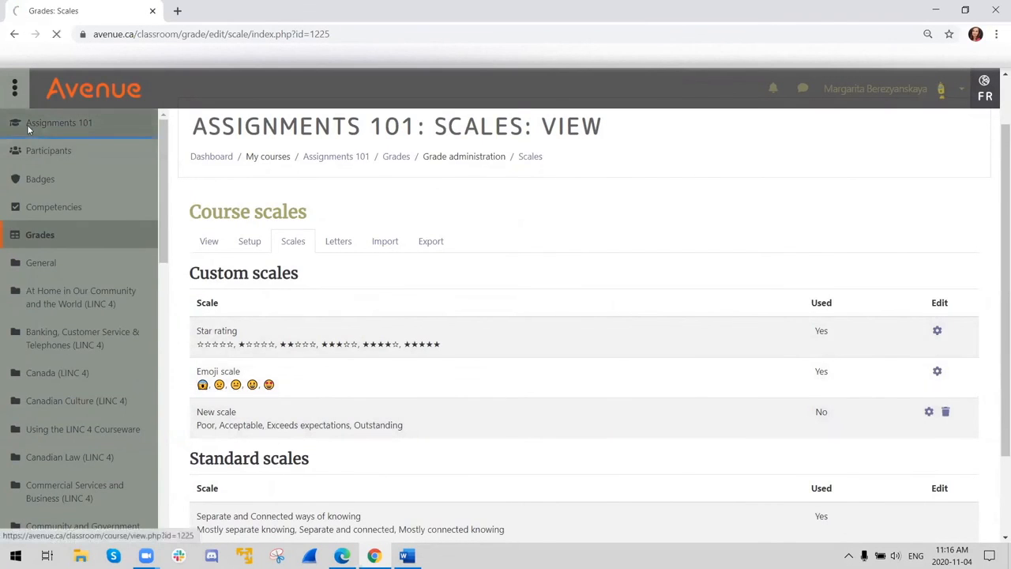
pyautogui.scroll(-4, 526, 356)
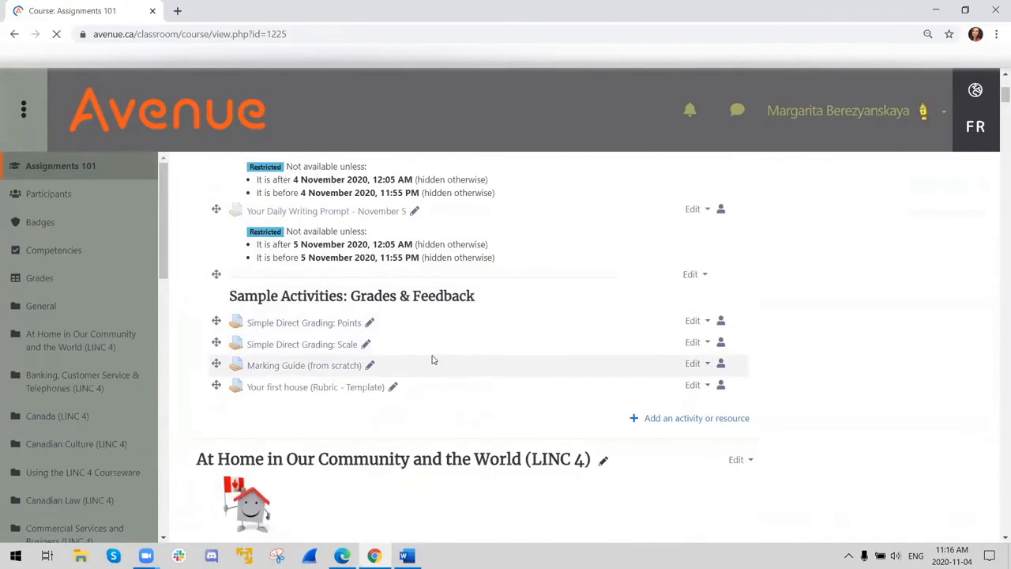
pyautogui.click(698, 342)
pyautogui.click(671, 365)
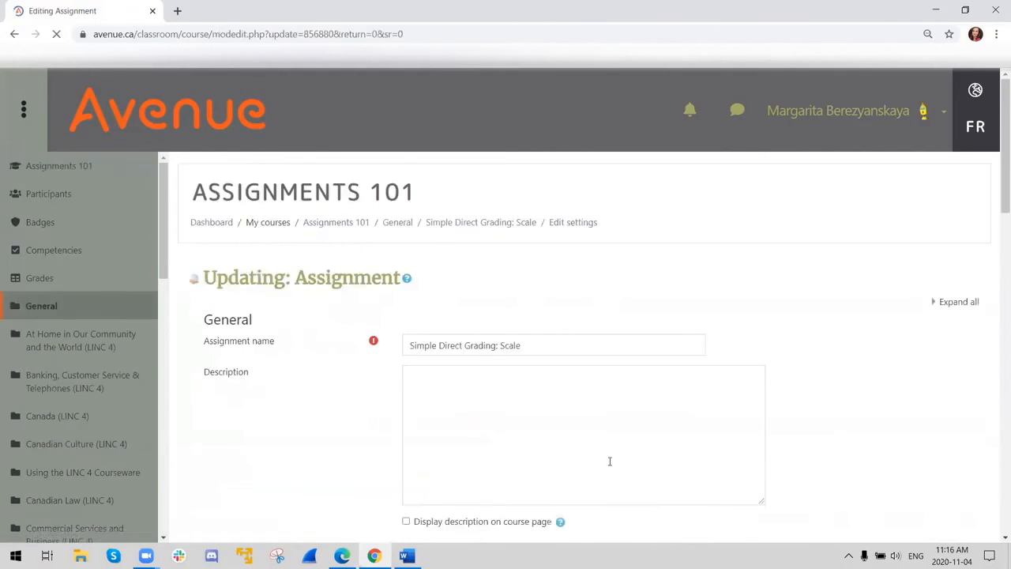
pyautogui.scroll(-5, 538, 390)
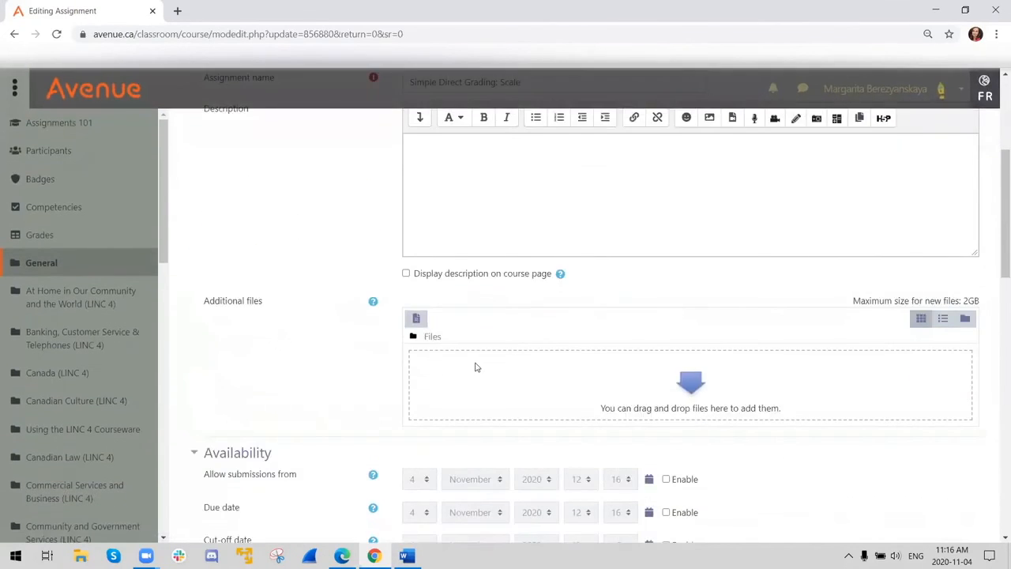
pyautogui.scroll(3, 483, 356)
pyautogui.scroll(-6, 489, 357)
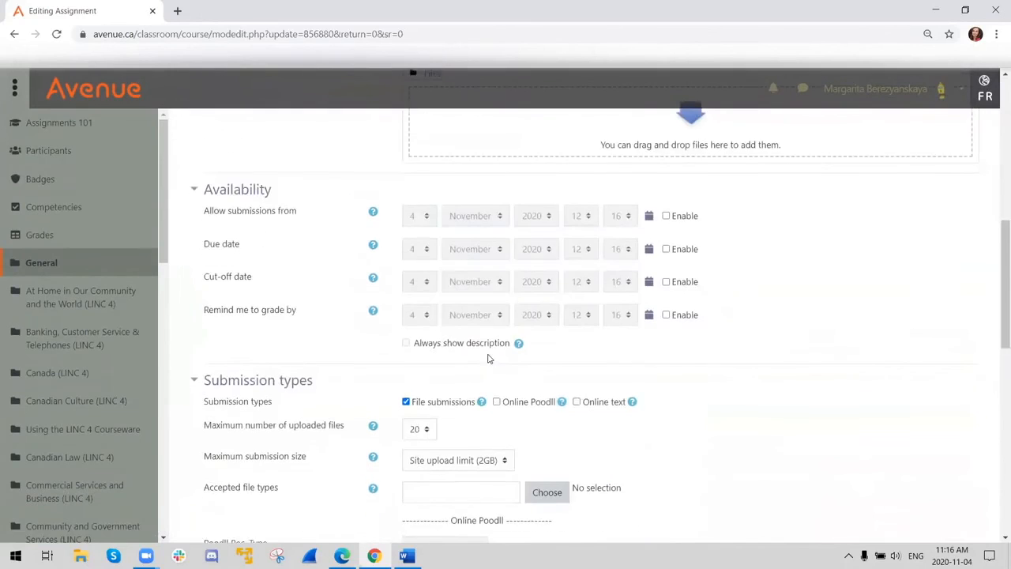
pyautogui.scroll(-5, 482, 356)
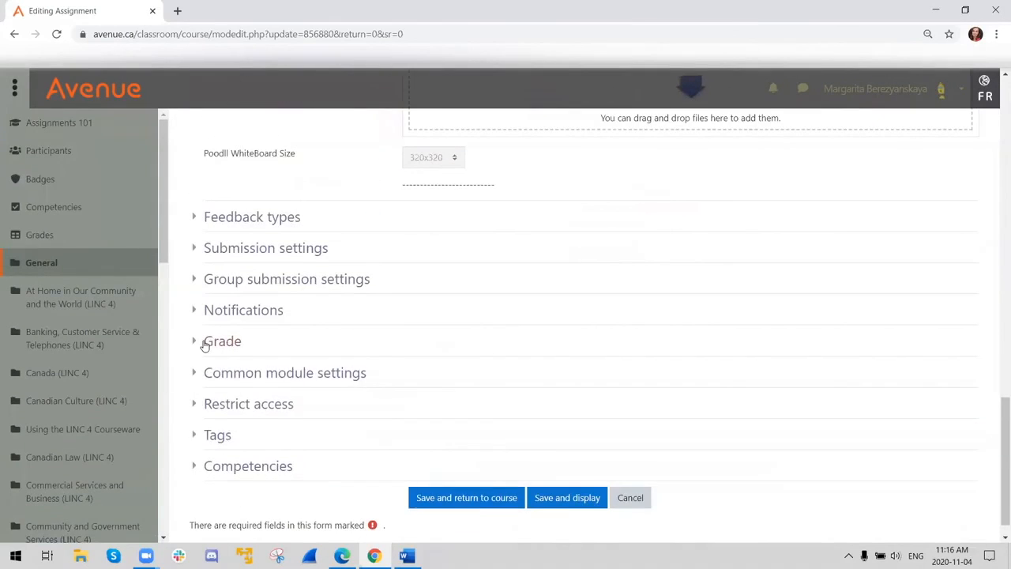
pyautogui.click(207, 341)
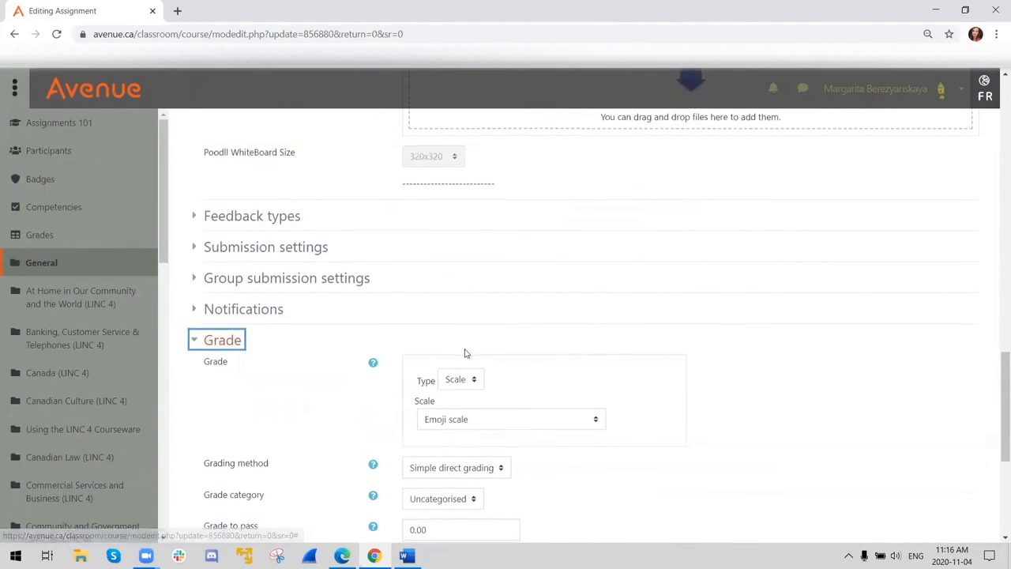
# - Choose "New scale" as the assignment's grading scale, keep simple direct grading, and save and display the assignment
pyautogui.scroll(-1, 455, 351)
pyautogui.click(441, 359)
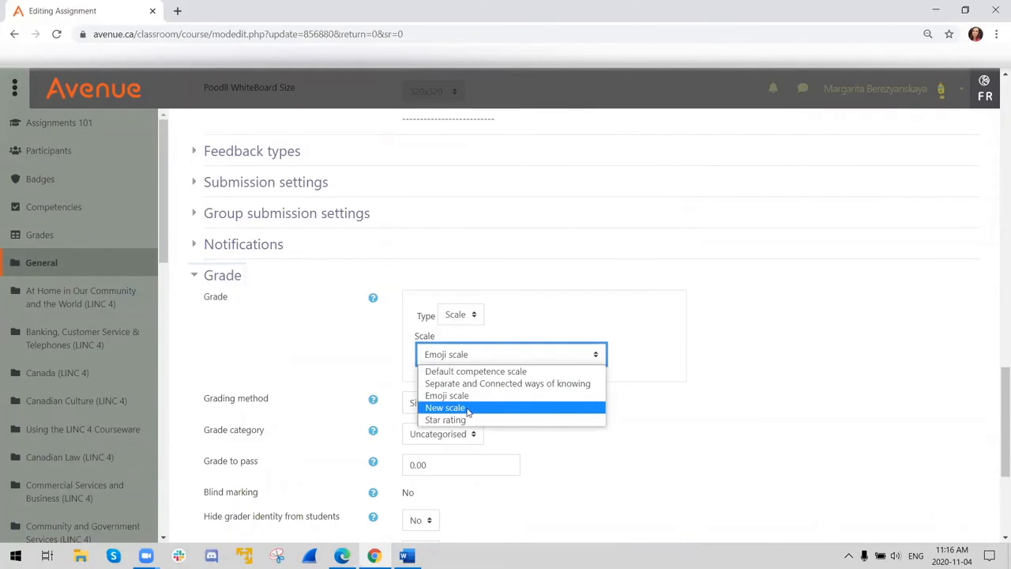
pyautogui.click(470, 408)
pyautogui.scroll(-3, 509, 399)
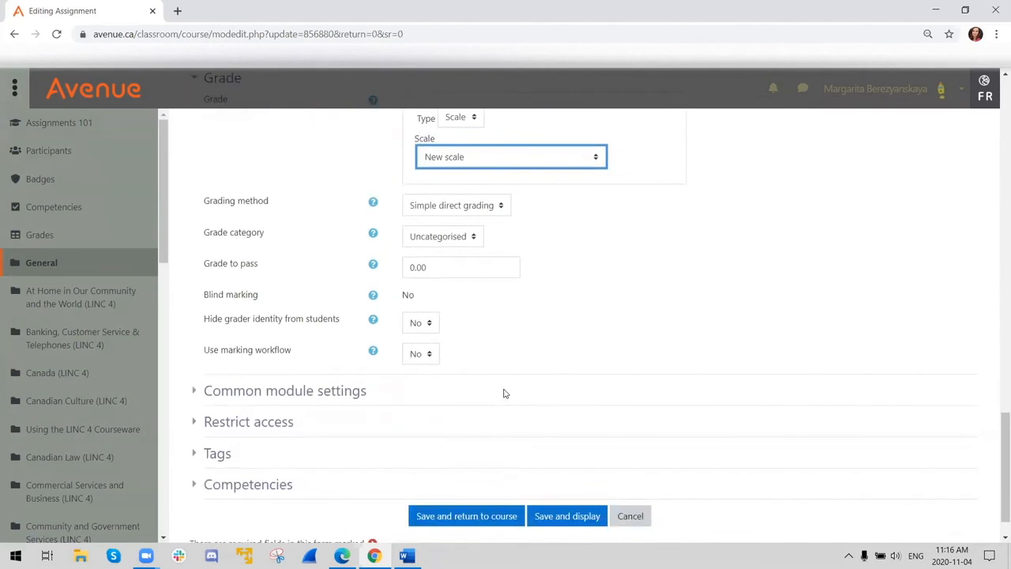
pyautogui.scroll(-1, 482, 442)
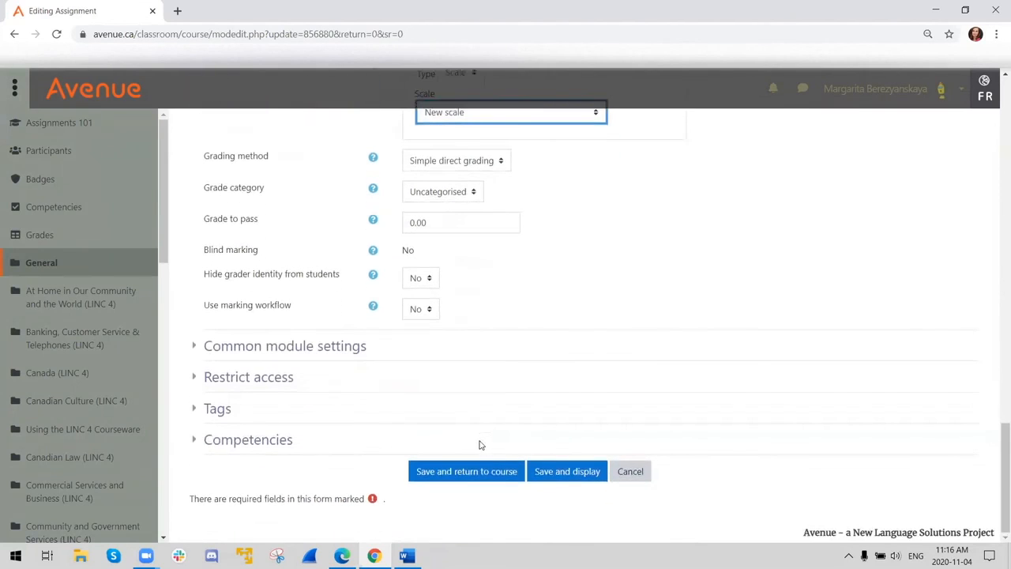
pyautogui.click(549, 469)
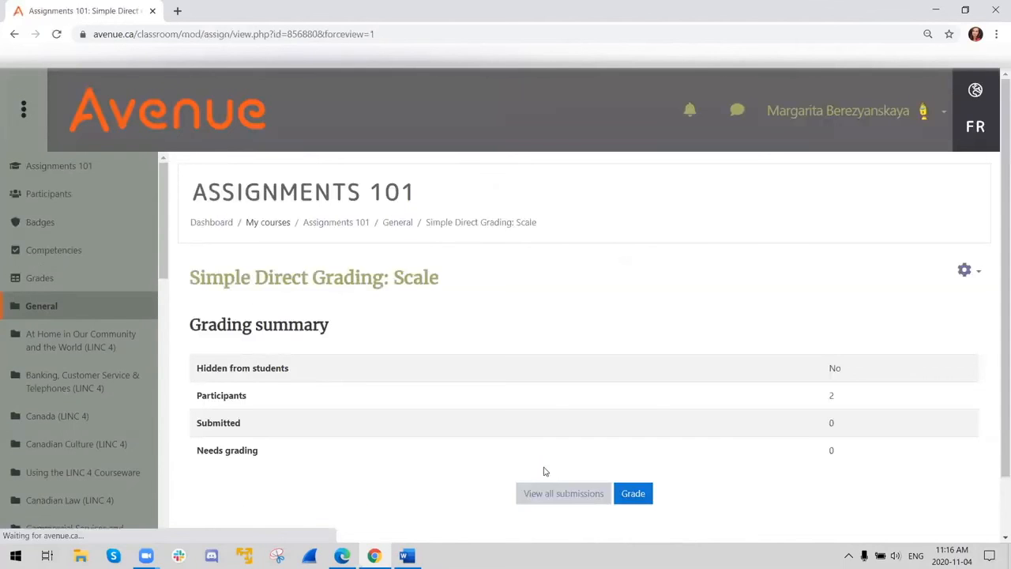
# - Open the second listed student's grading page from all submissions and view the grade levels offered
pyautogui.scroll(-1, 544, 442)
pyautogui.click(578, 425)
pyautogui.scroll(-2, 579, 427)
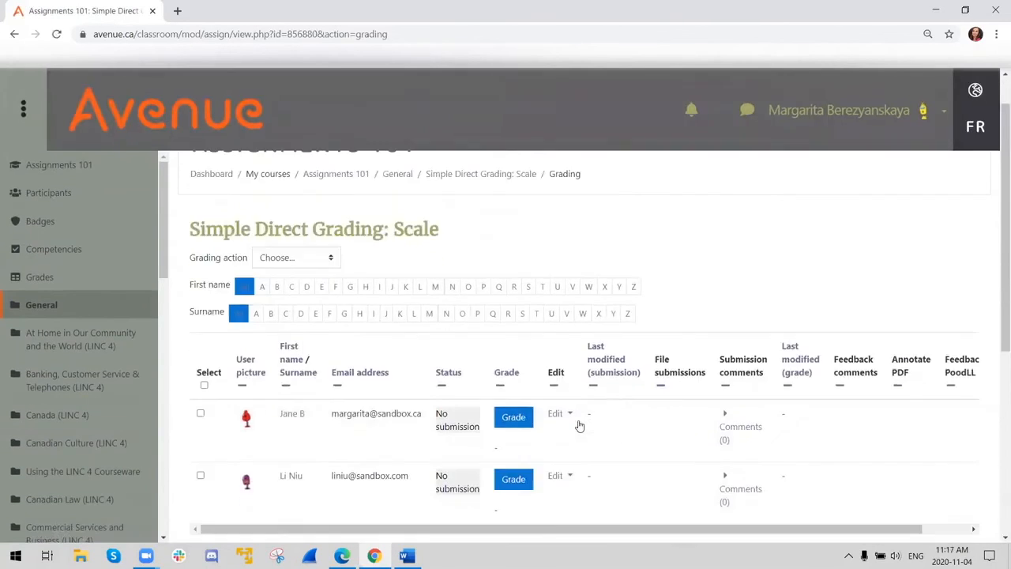
pyautogui.click(513, 397)
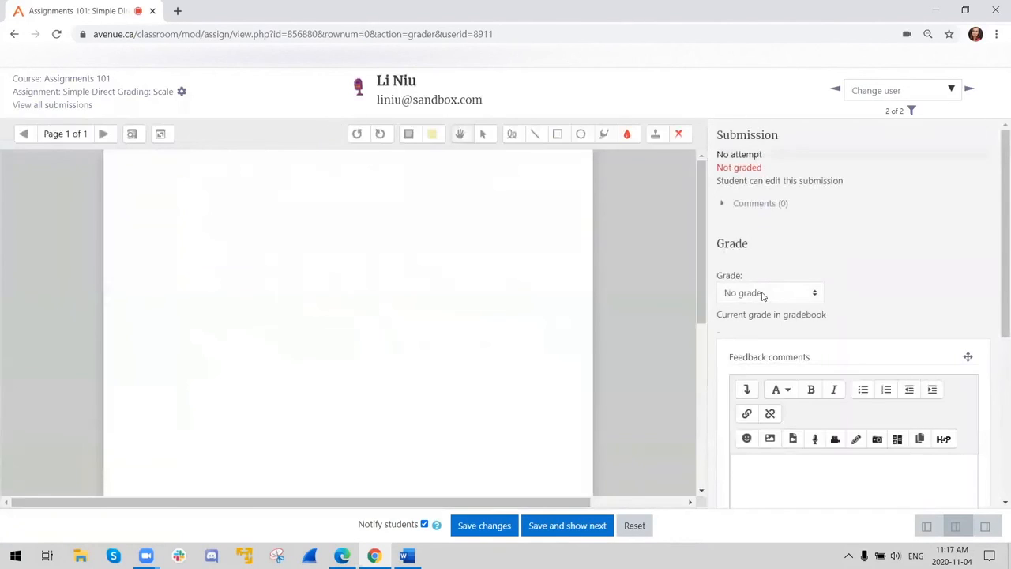
pyautogui.click(762, 293)
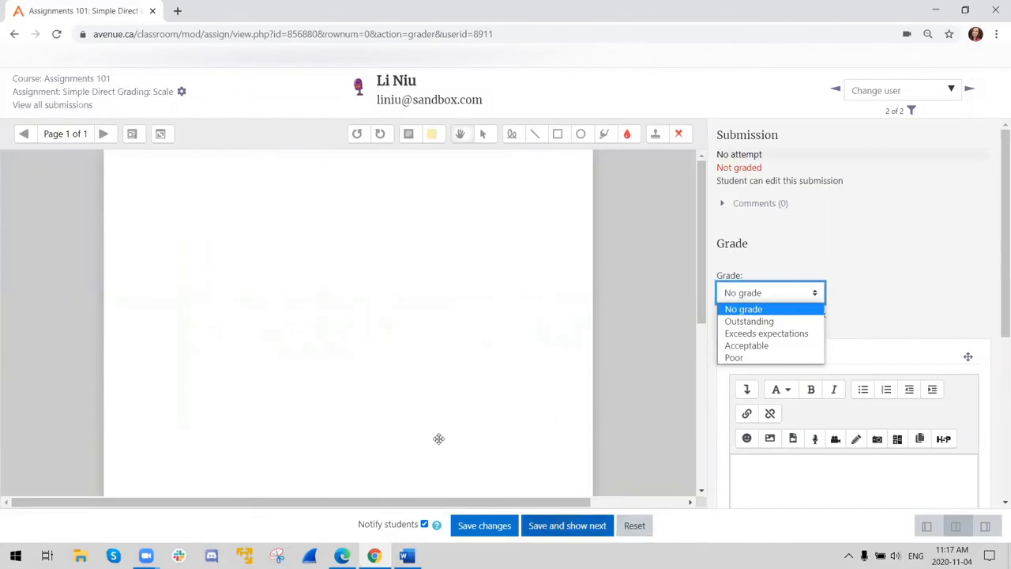
# - Leave the student ungraded, reopen the assignment's settings, set its grading scale to "Emoji scale", and save and display the assignment
pyautogui.click(75, 95)
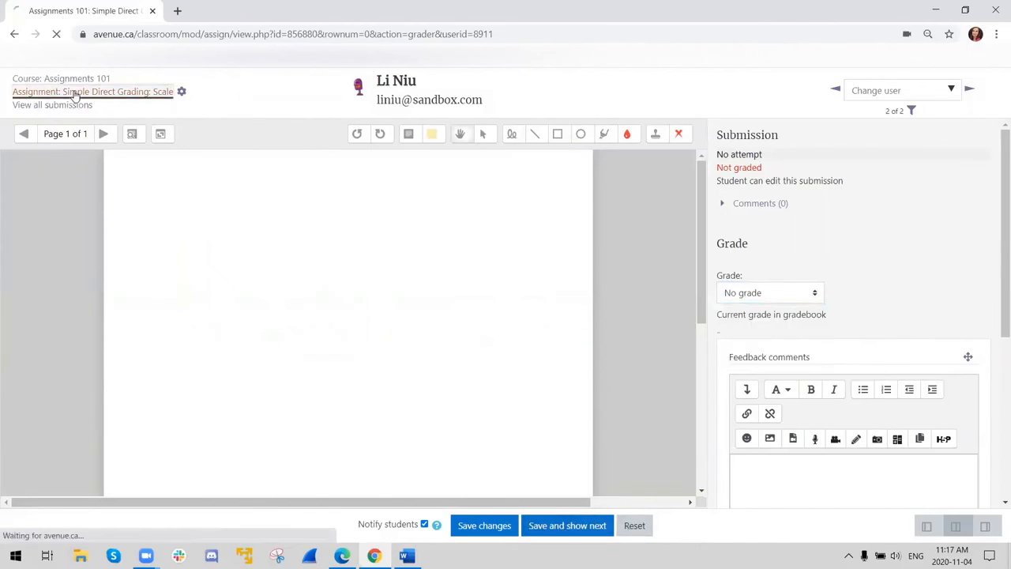
pyautogui.scroll(-2, 429, 368)
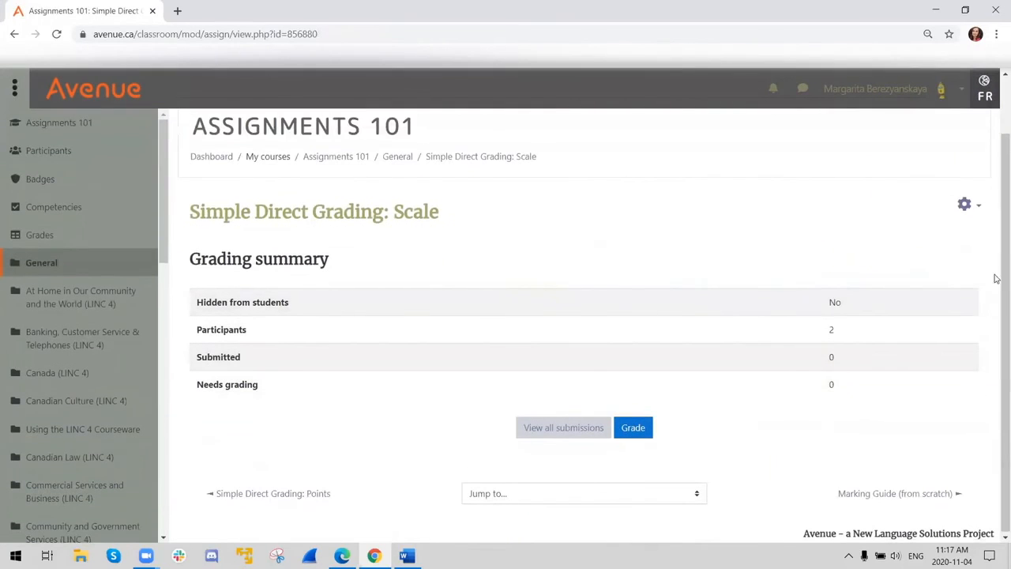
pyautogui.click(965, 205)
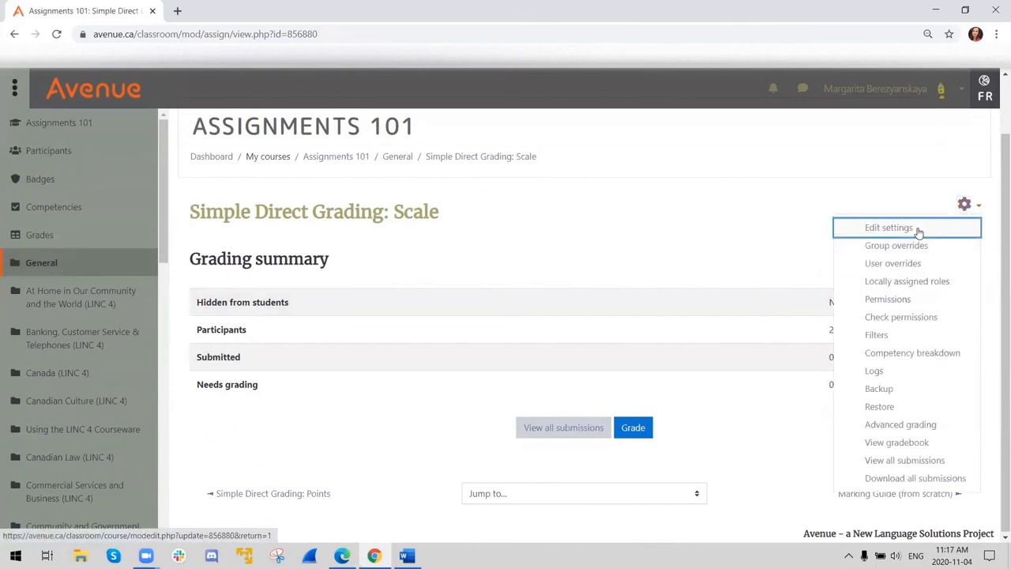
pyautogui.click(887, 234)
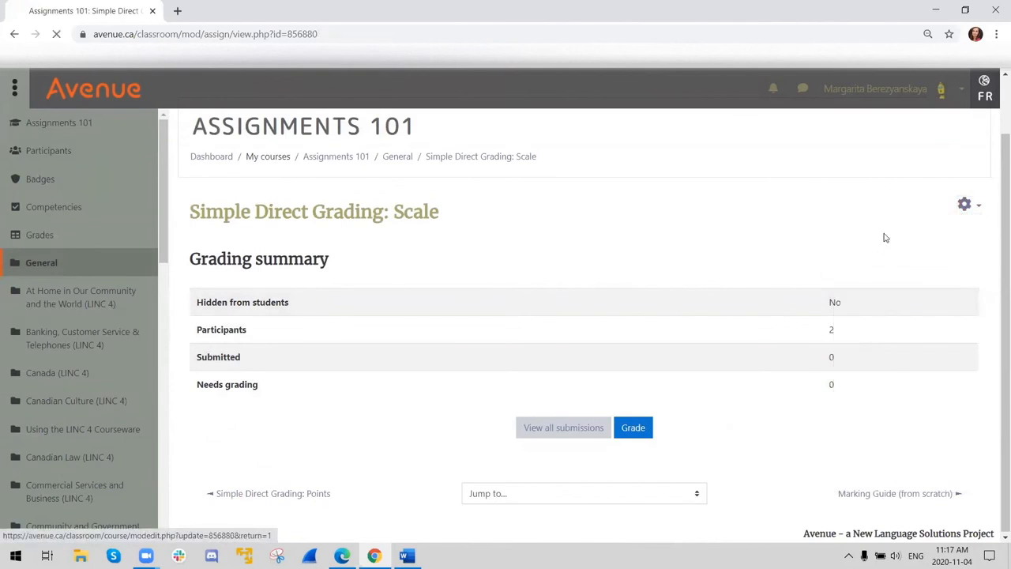
pyautogui.scroll(-15, 519, 384)
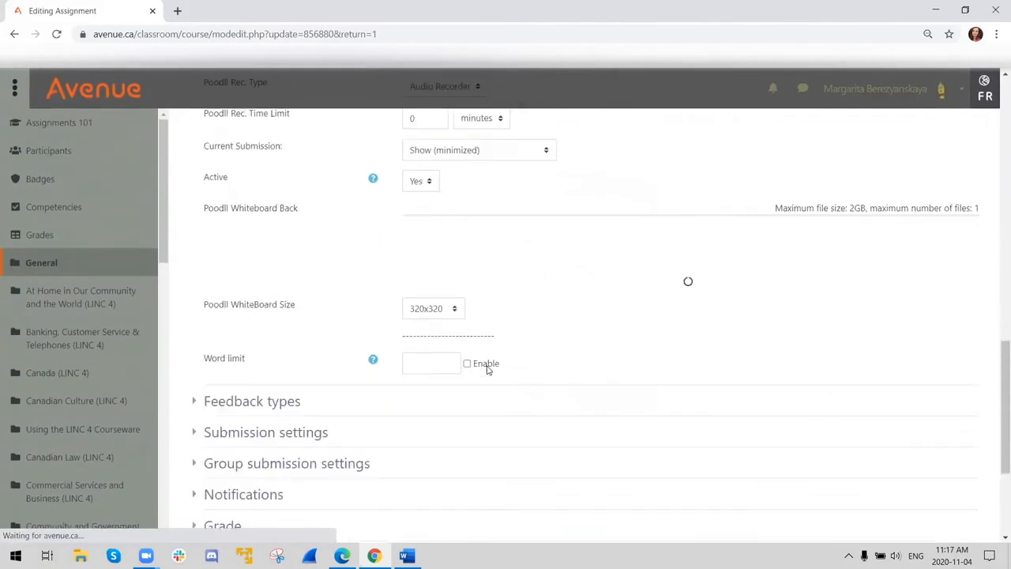
pyautogui.scroll(-3, 203, 429)
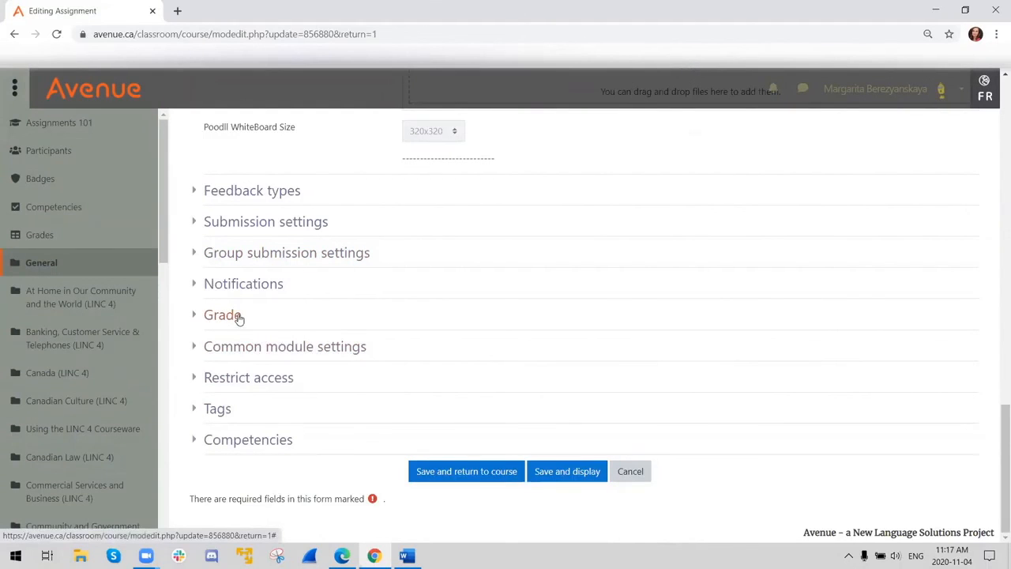
pyautogui.click(195, 317)
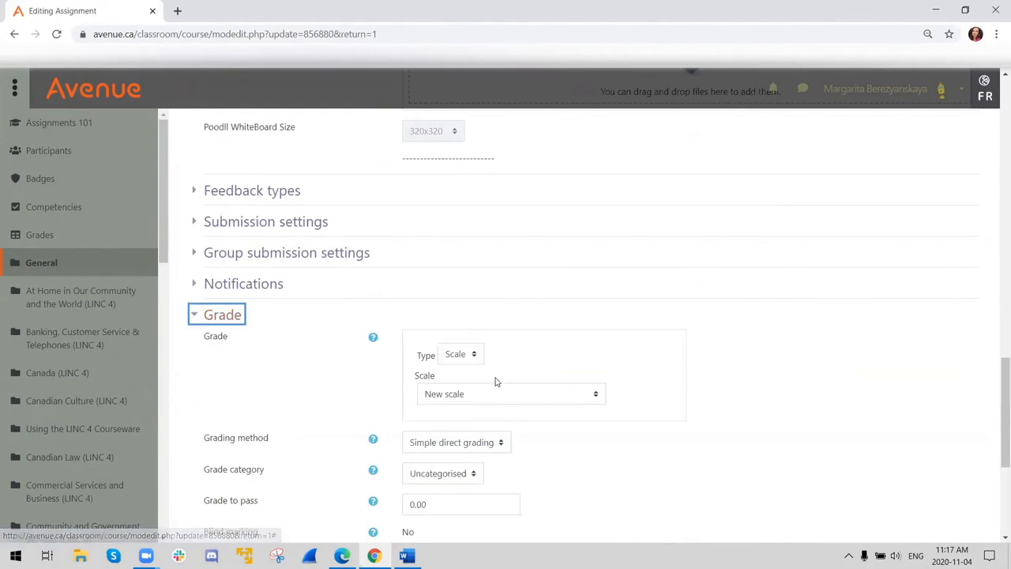
pyautogui.click(460, 396)
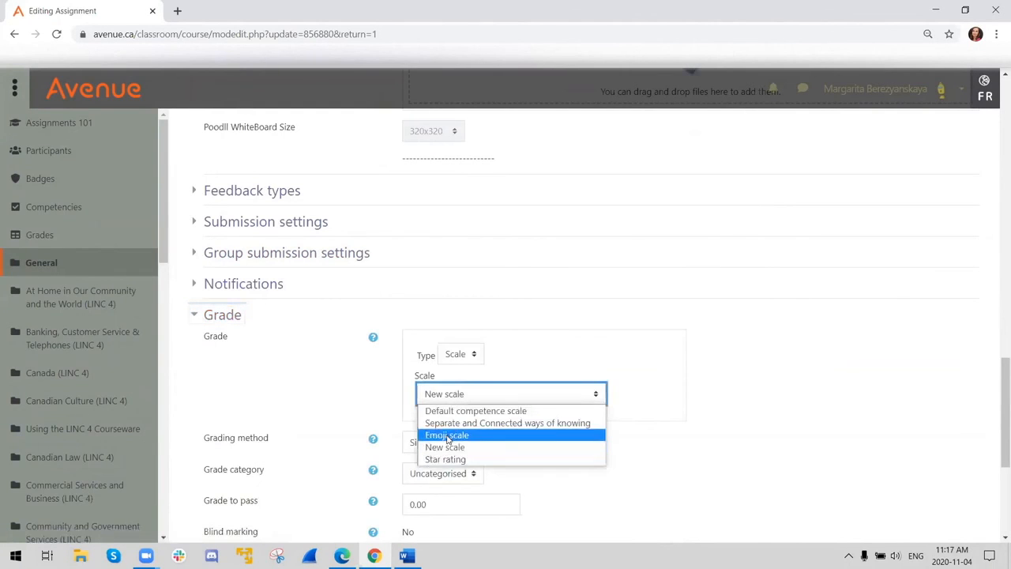
pyautogui.click(449, 436)
pyautogui.scroll(-4, 831, 399)
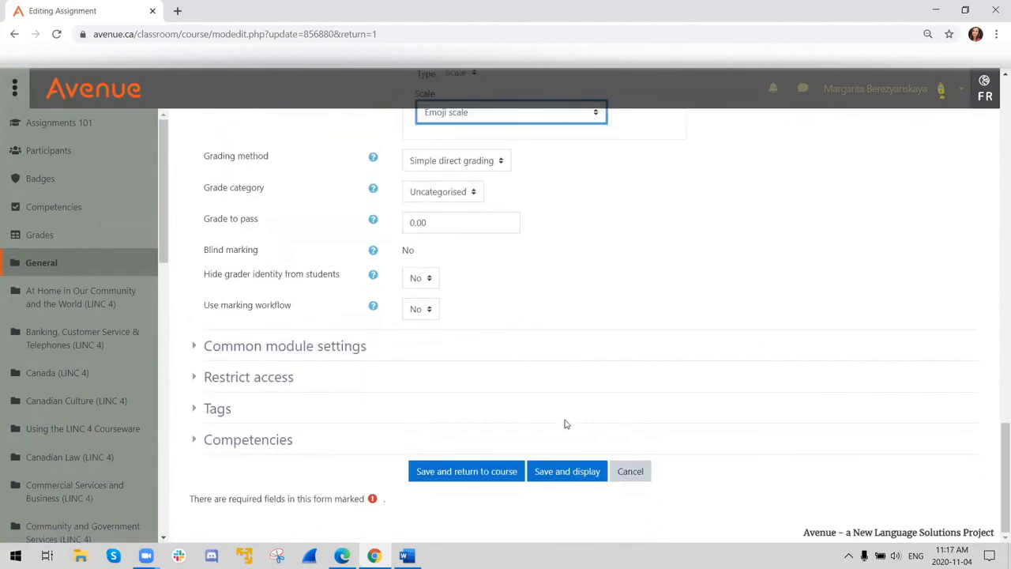
pyautogui.click(556, 473)
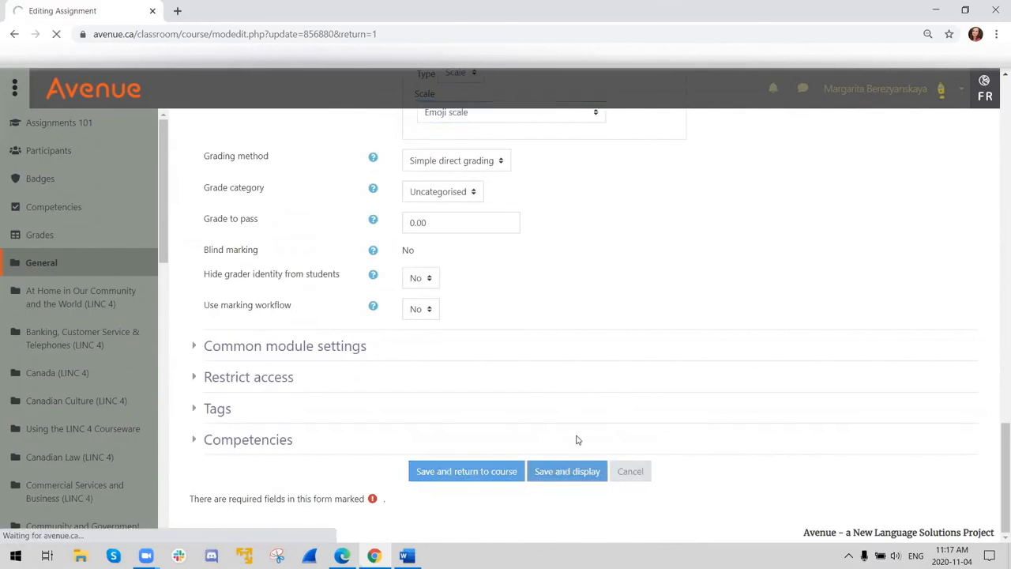
# - Start grading the assignment and view the emoji grade choices for the first student without selecting one
pyautogui.scroll(-2, 672, 418)
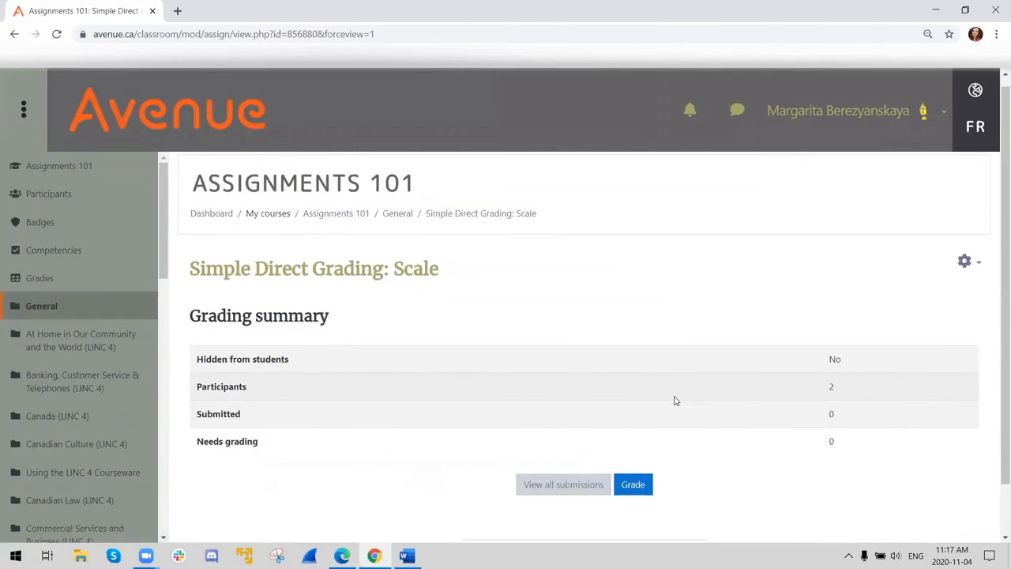
pyautogui.click(634, 428)
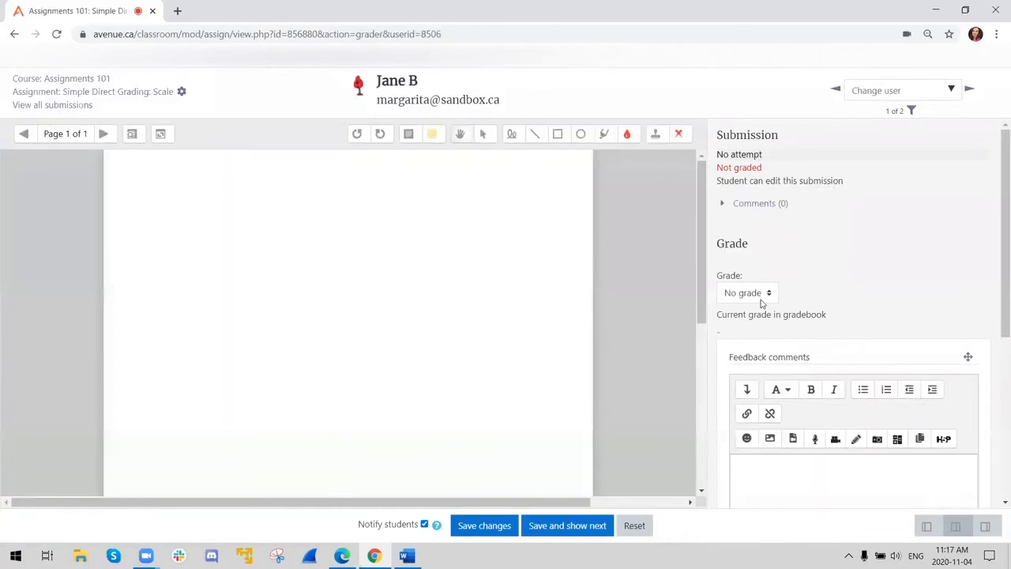
pyautogui.click(765, 293)
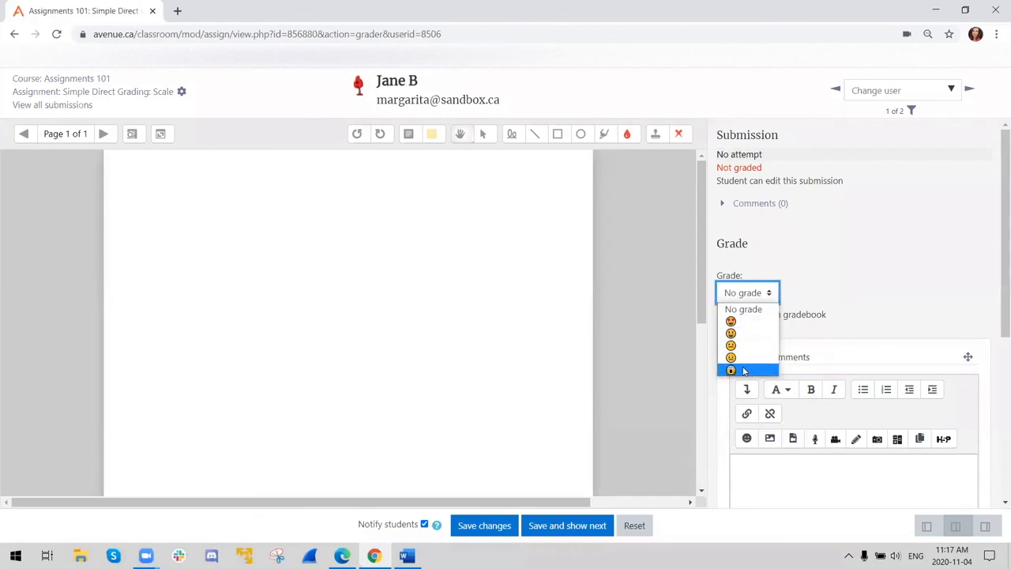
pyautogui.click(811, 314)
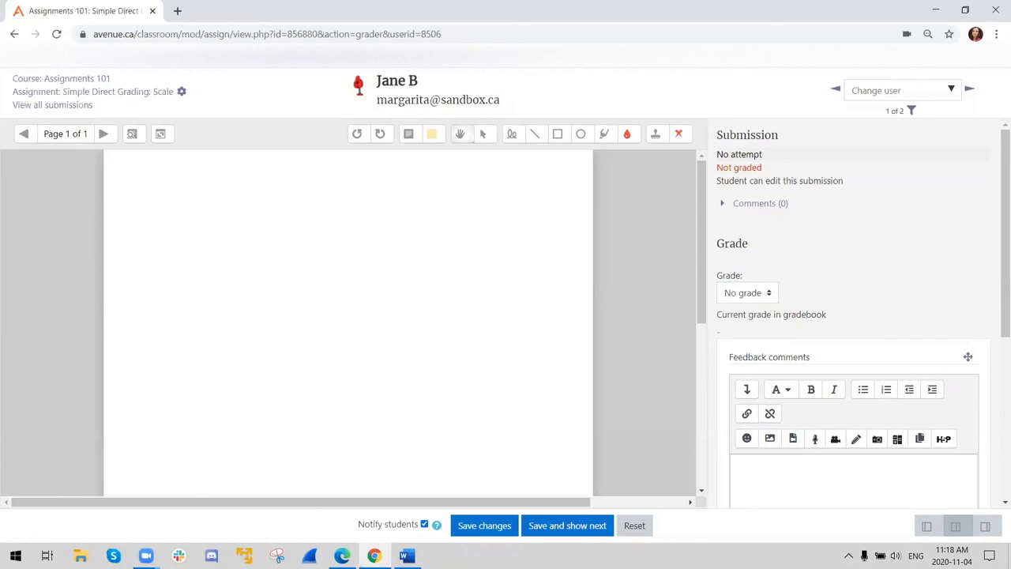
pyautogui.hotkey('alt', 'Tab')
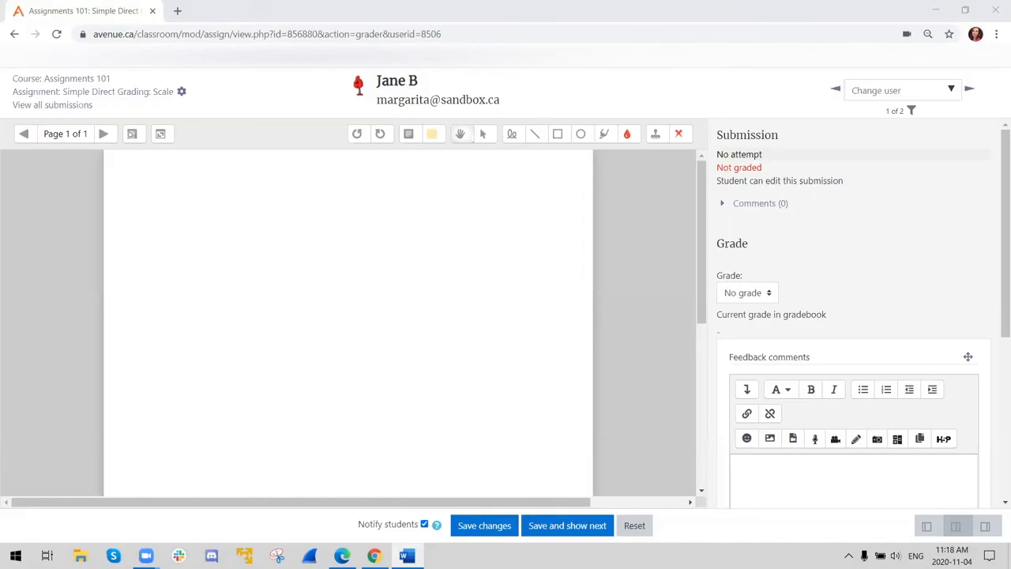
pyautogui.hotkey('alt', 'Tab')
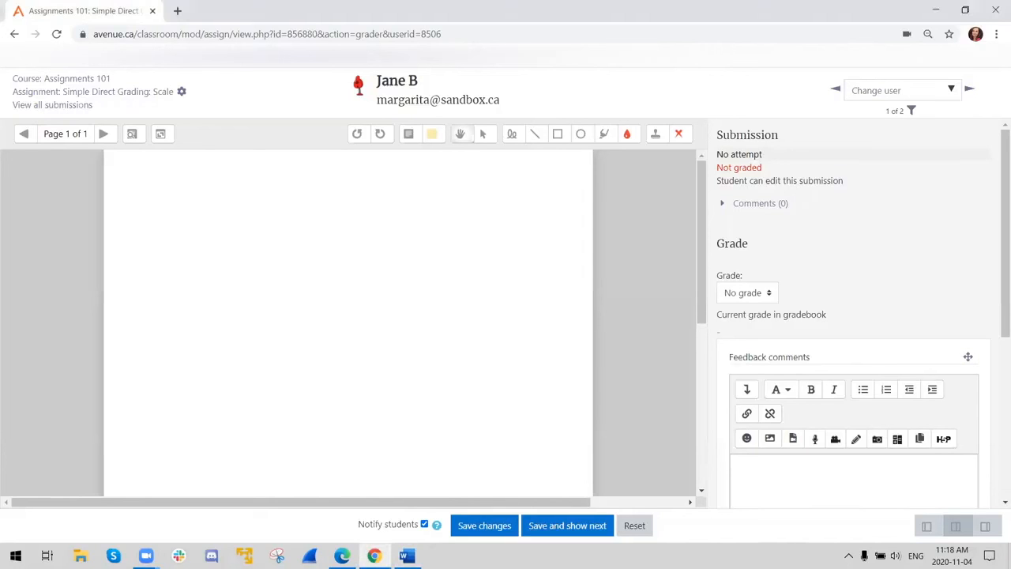
pyautogui.hotkey('alt', 'Tab')
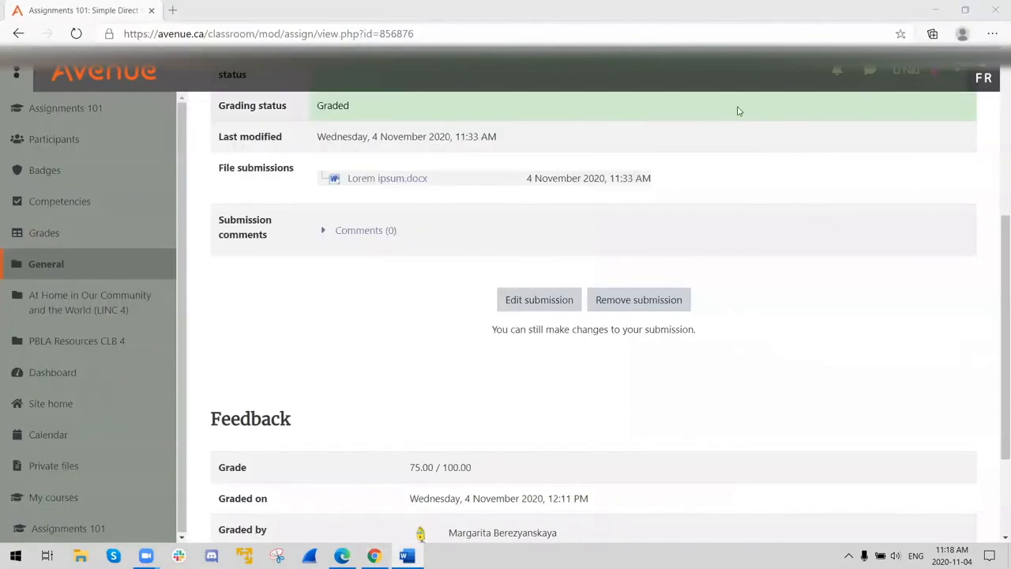
pyautogui.hotkey('ctrl', 't')
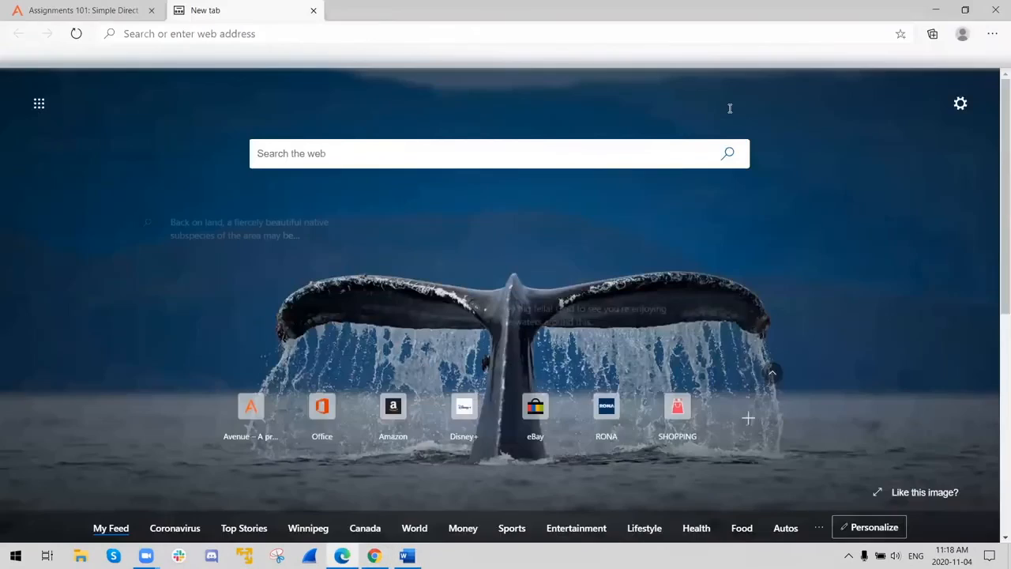
pyautogui.hotkey('ctrl', 'w')
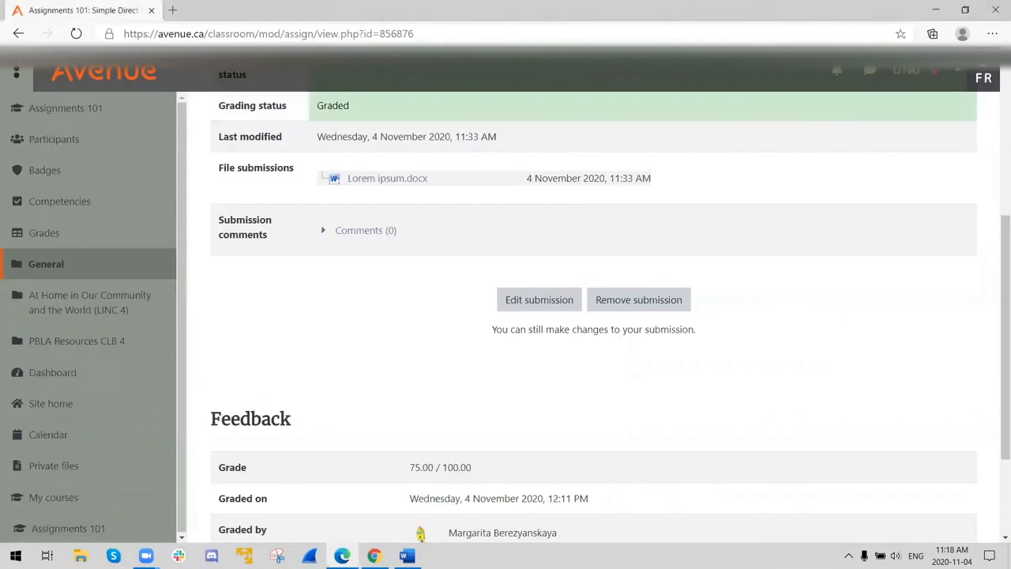
pyautogui.hotkey('alt', 'Tab')
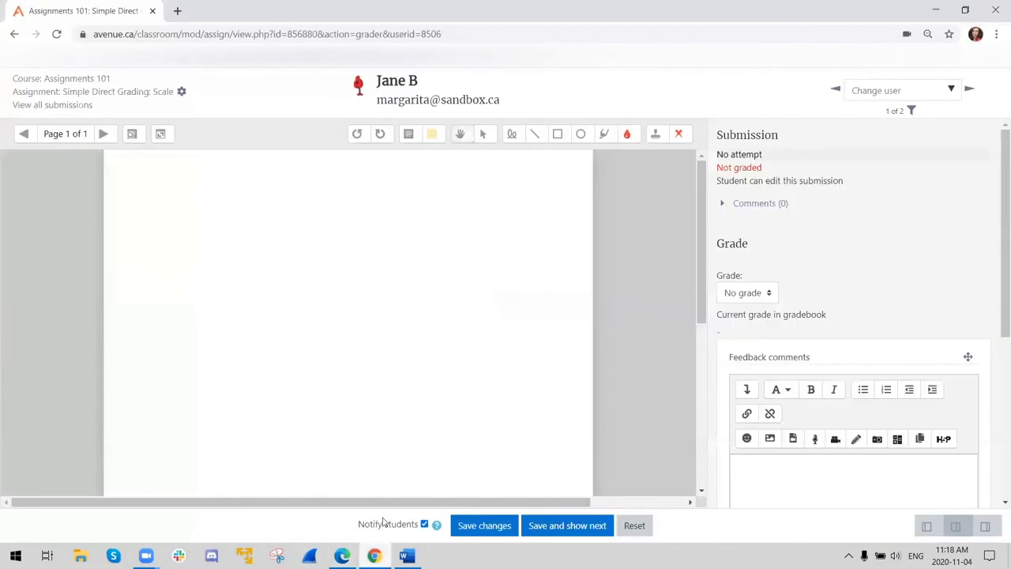
pyautogui.click(177, 11)
pyautogui.moveTo(180, 18); pyautogui.dragTo(1010, 70)
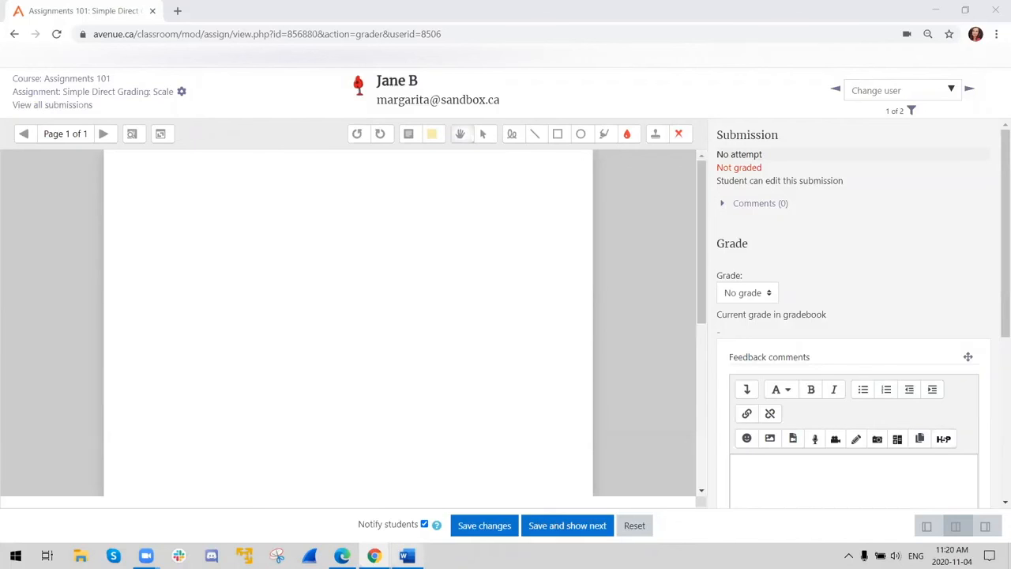
# - Return to the Assignments 101 course page and open the settings of the "Marking Guide (from scratch)" assignment
pyautogui.click(66, 79)
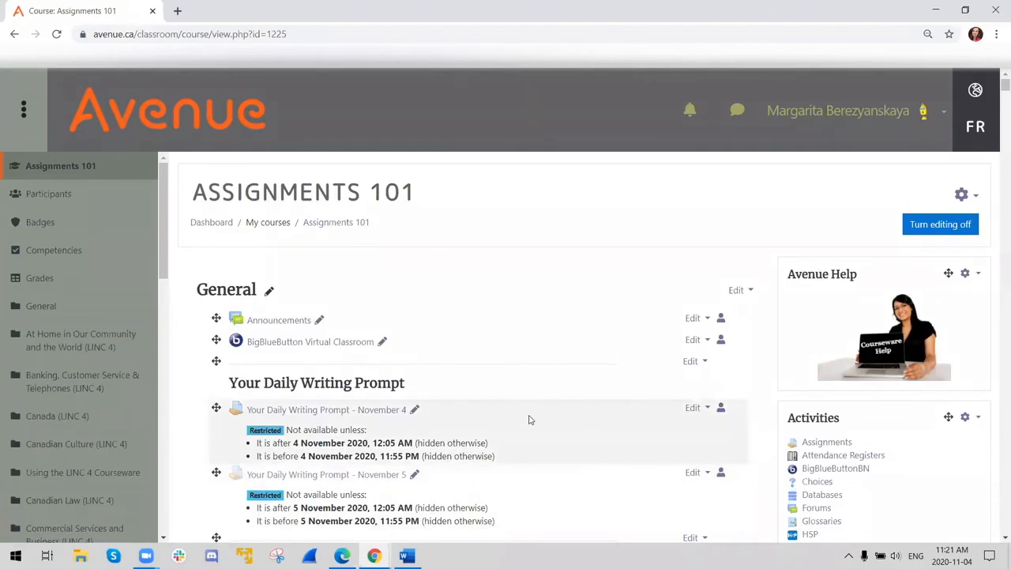
pyautogui.scroll(-3, 524, 424)
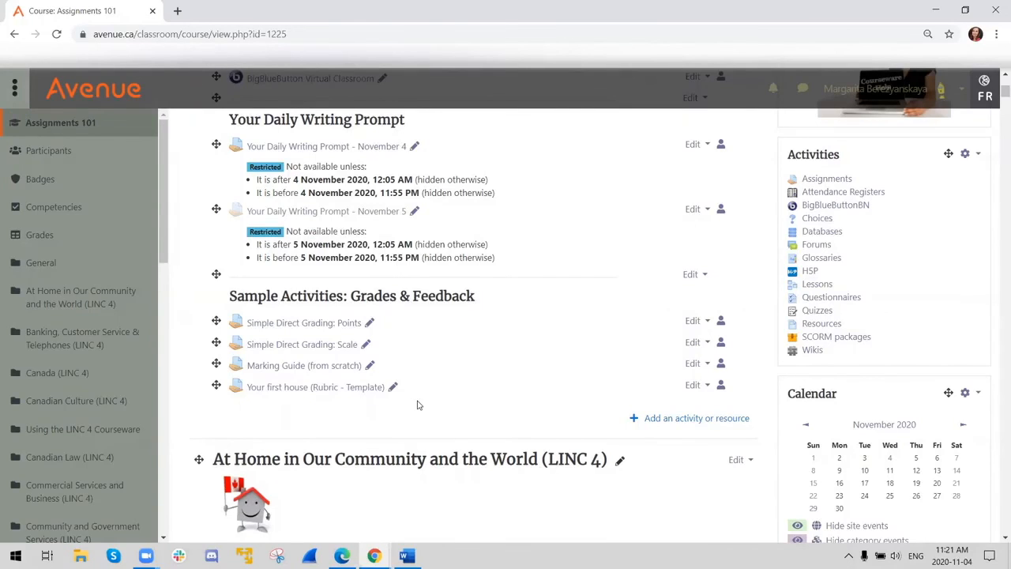
pyautogui.click(305, 368)
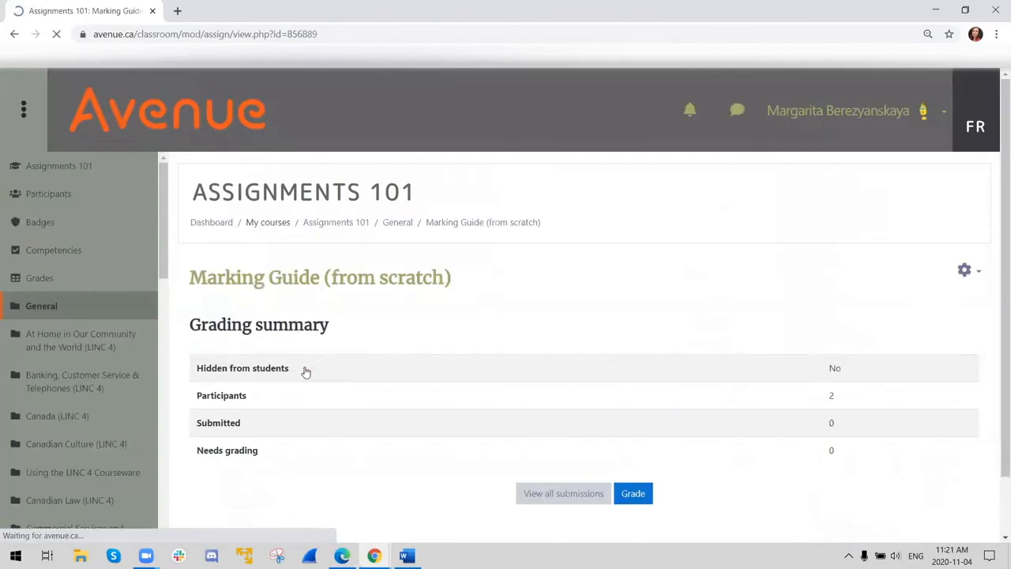
pyautogui.click(965, 270)
pyautogui.click(925, 297)
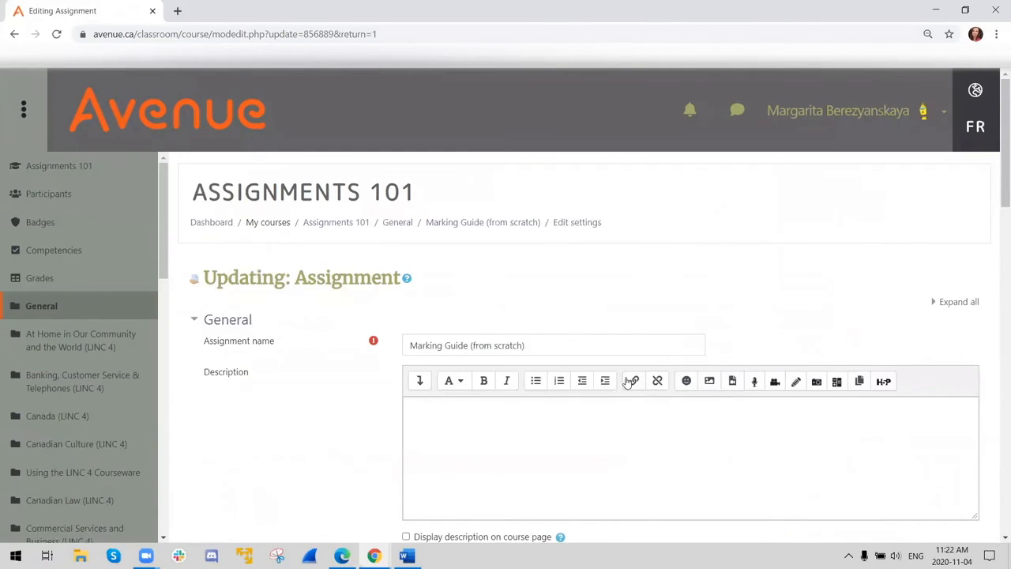
# - Set the assignment's grading method to "Marking guide" in its grade settings
pyautogui.scroll(-3, 456, 404)
pyautogui.scroll(-2, 451, 404)
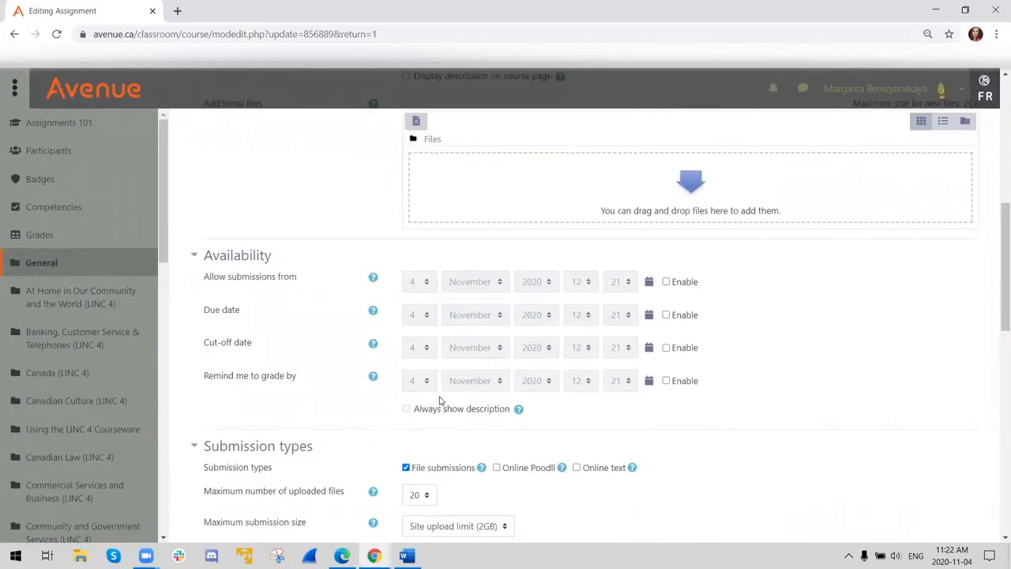
pyautogui.scroll(5, 438, 397)
pyautogui.scroll(-15, 434, 399)
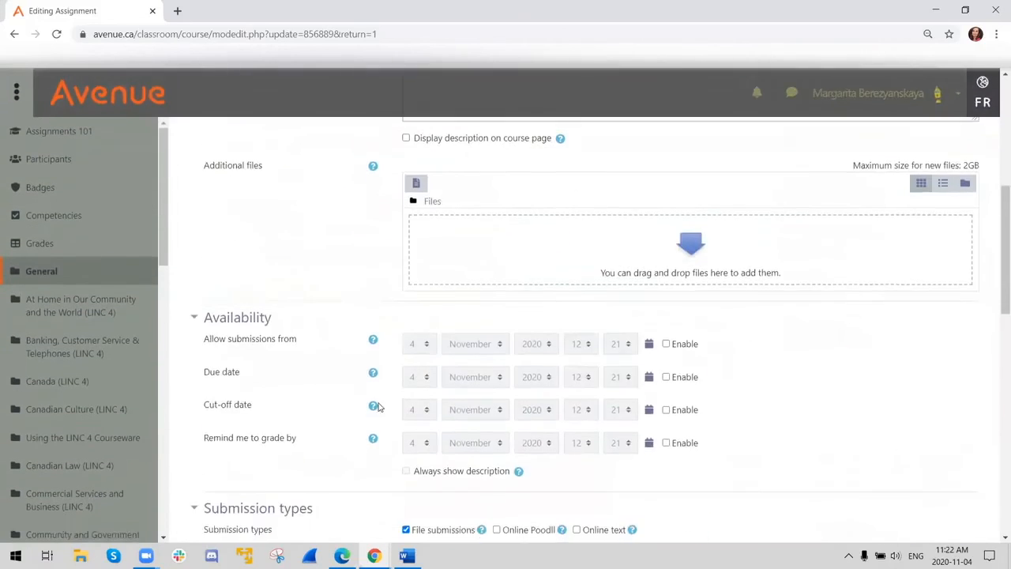
pyautogui.scroll(-2, 221, 395)
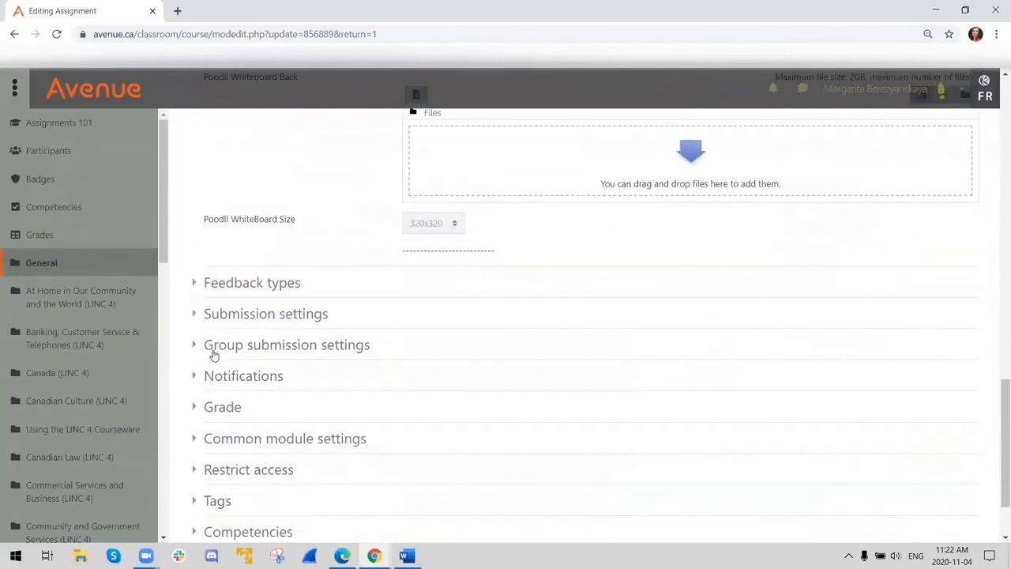
pyautogui.click(218, 407)
pyautogui.scroll(-1, 396, 411)
pyautogui.scroll(-1, 431, 405)
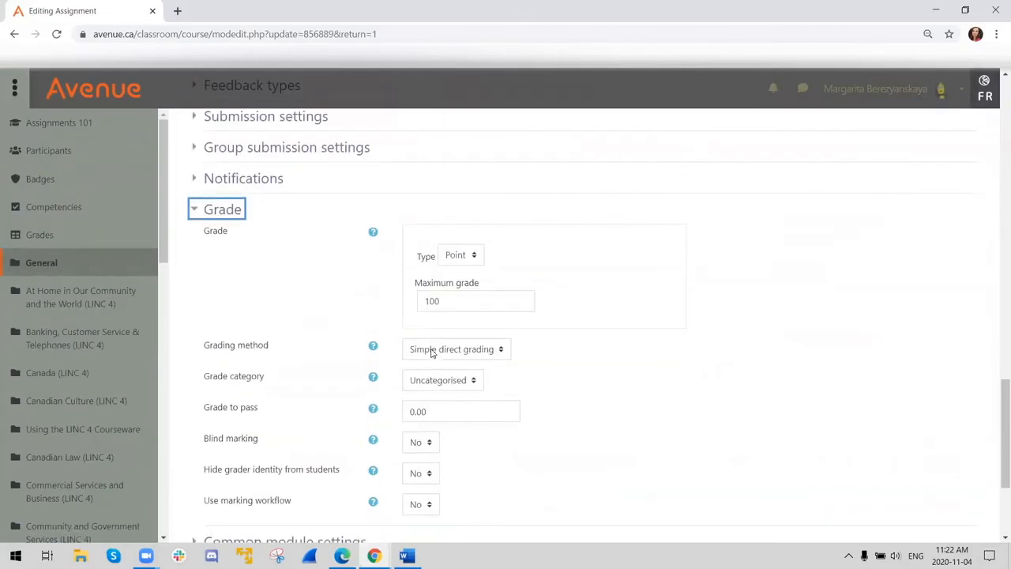
pyautogui.click(429, 358)
pyautogui.click(430, 379)
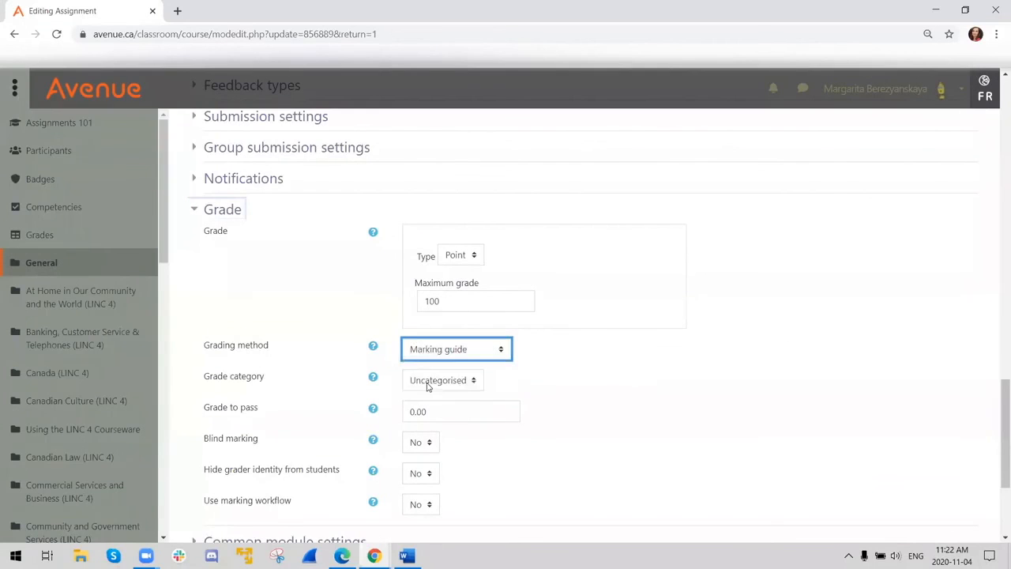
# - Save and display the assignment, and start defining a new grading form from scratch
pyautogui.scroll(5, 573, 396)
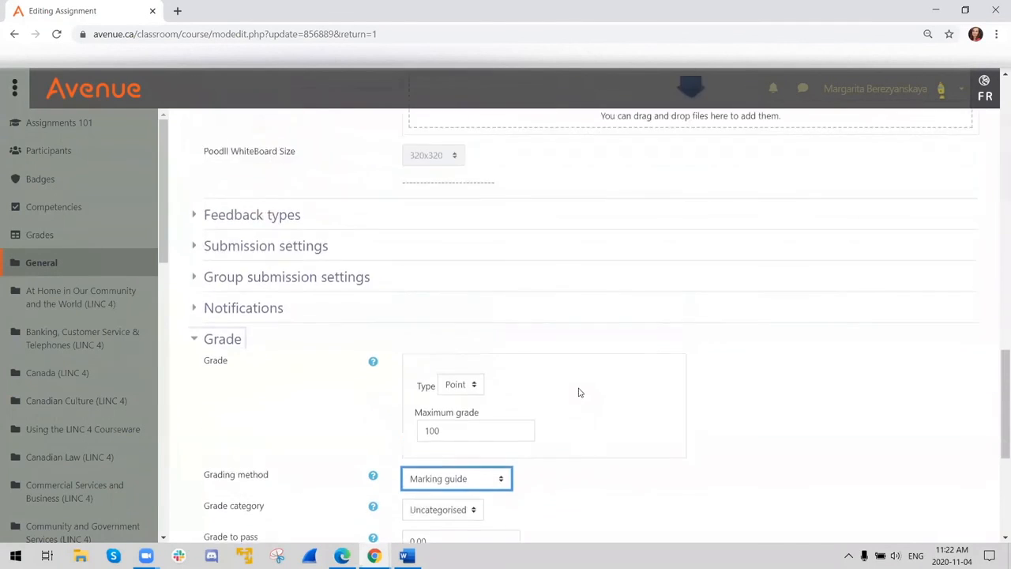
pyautogui.scroll(5, 579, 388)
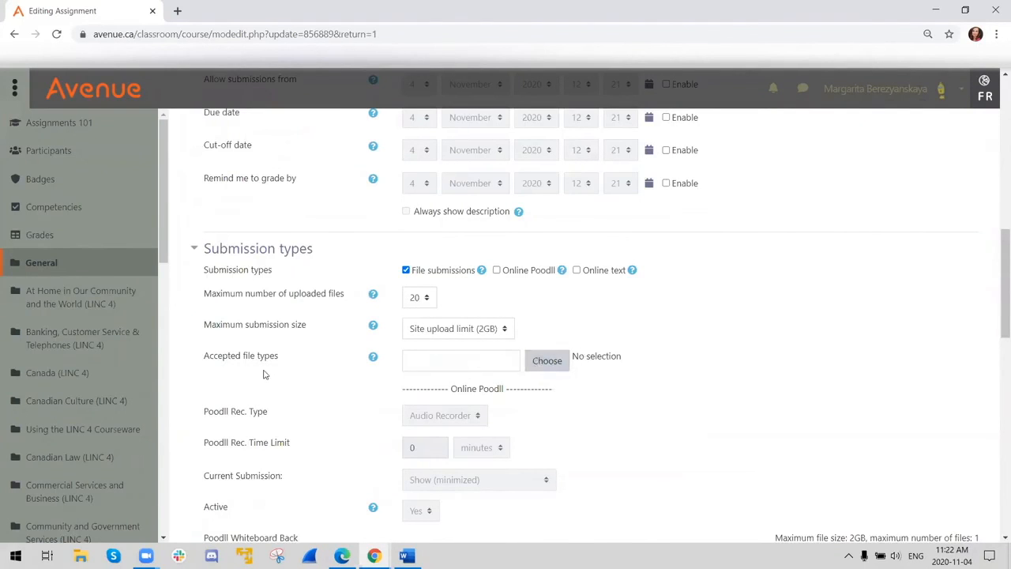
pyautogui.scroll(-2, 399, 324)
pyautogui.scroll(-8, 399, 328)
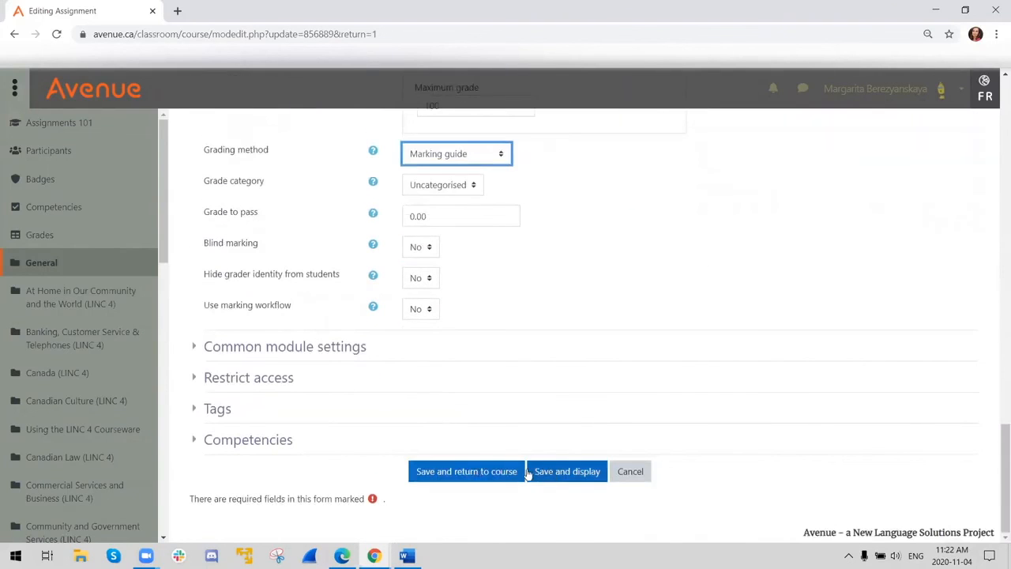
pyautogui.click(540, 472)
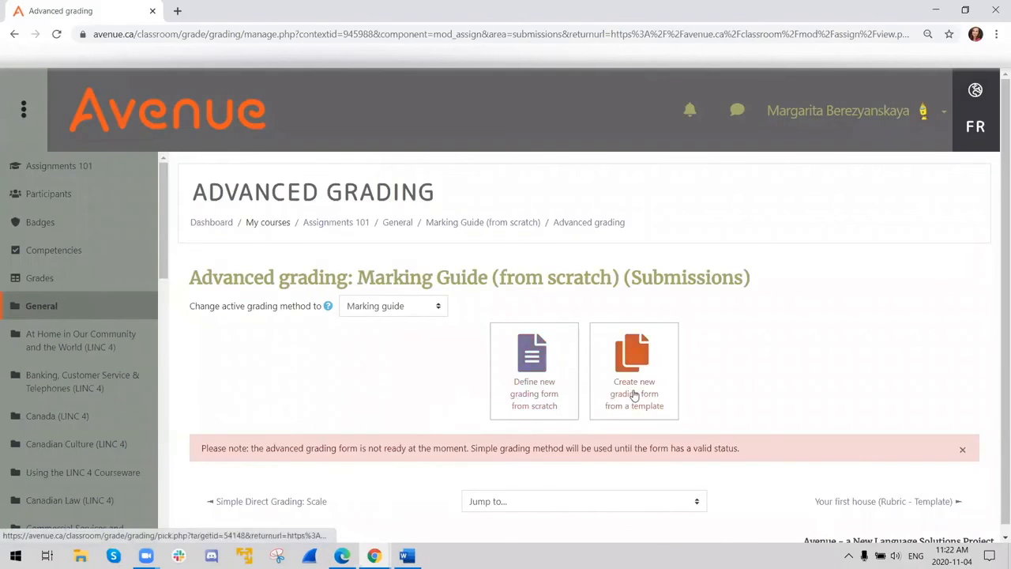
pyautogui.scroll(-1, 405, 369)
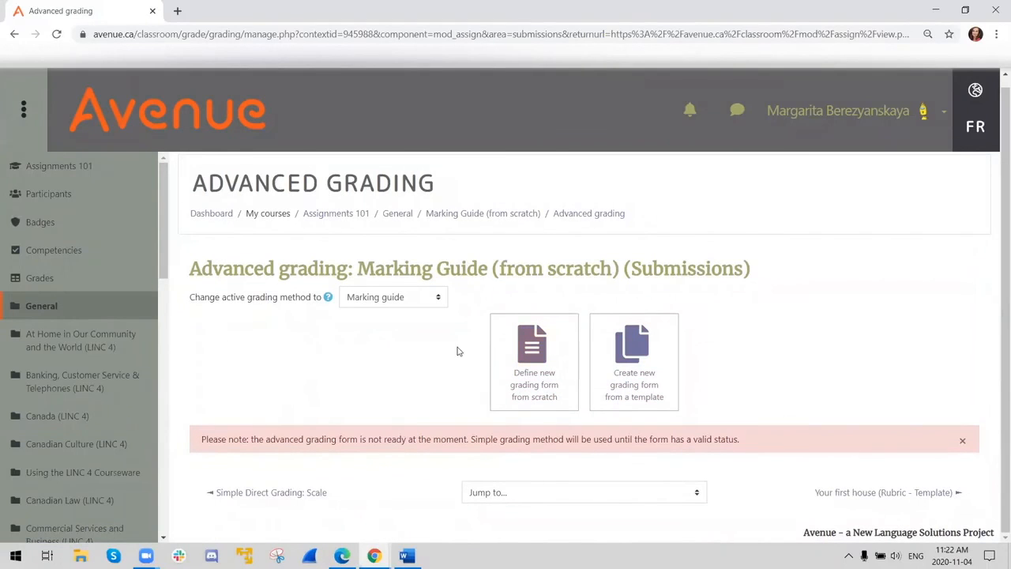
pyautogui.click(529, 357)
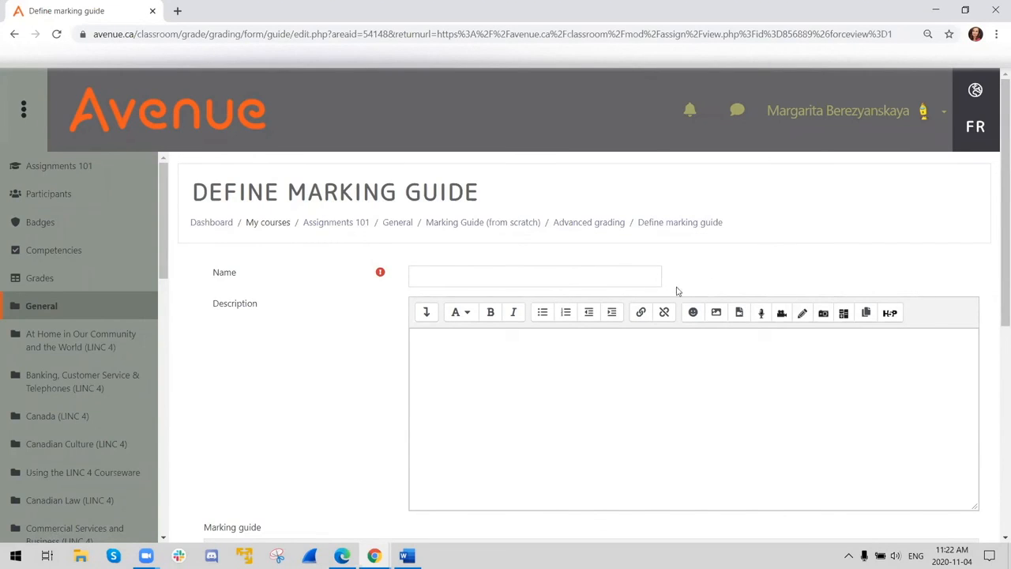
# - Name the marking guide "Paragraph writing"
pyautogui.click(661, 271)
pyautogui.write('Paragra')
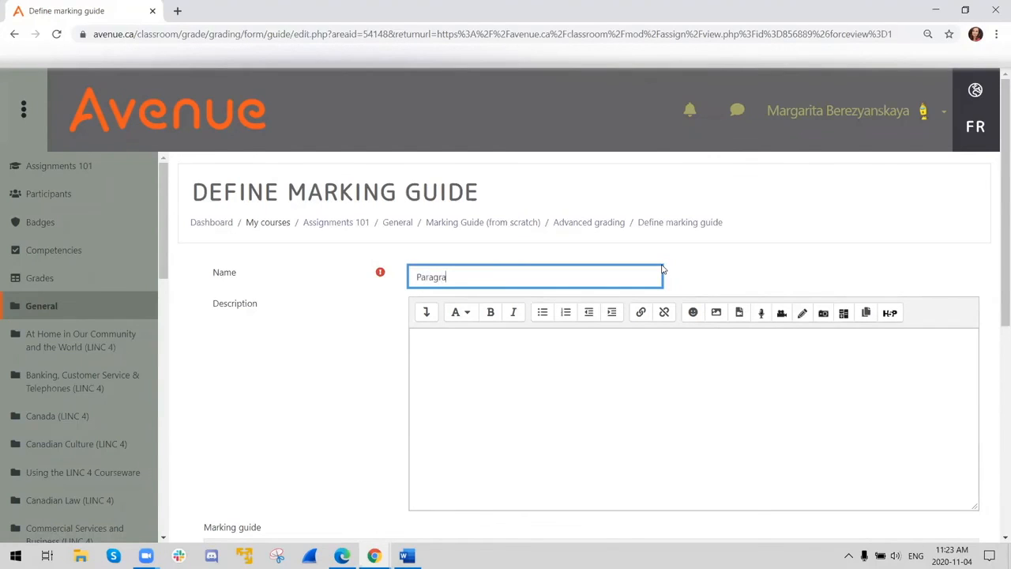
pyautogui.write('ph writing')
pyautogui.scroll(-3, 689, 345)
pyautogui.scroll(2, 688, 342)
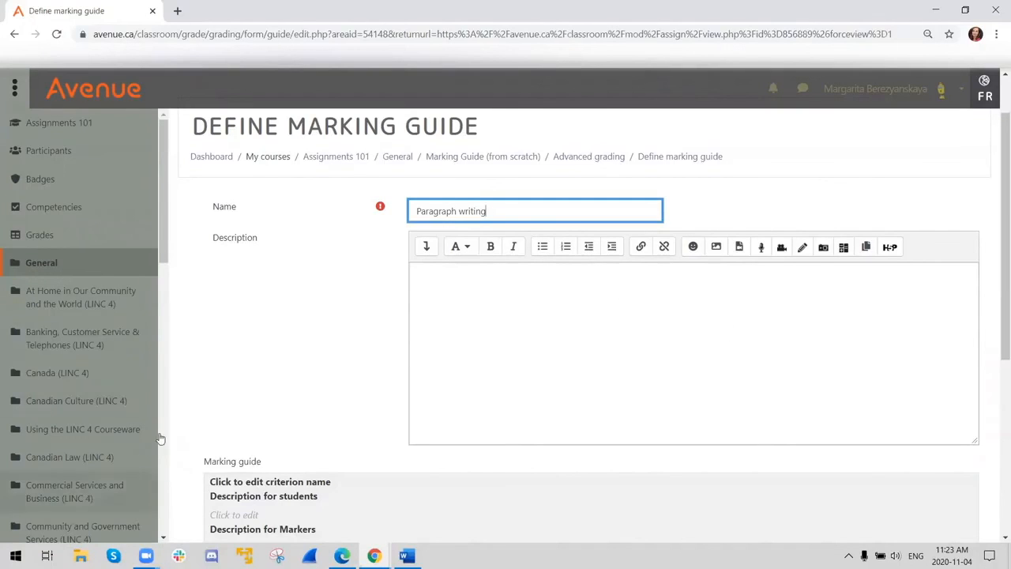
# - Name the marking guide's first criterion "Topic Sentence"
pyautogui.scroll(-3, 289, 391)
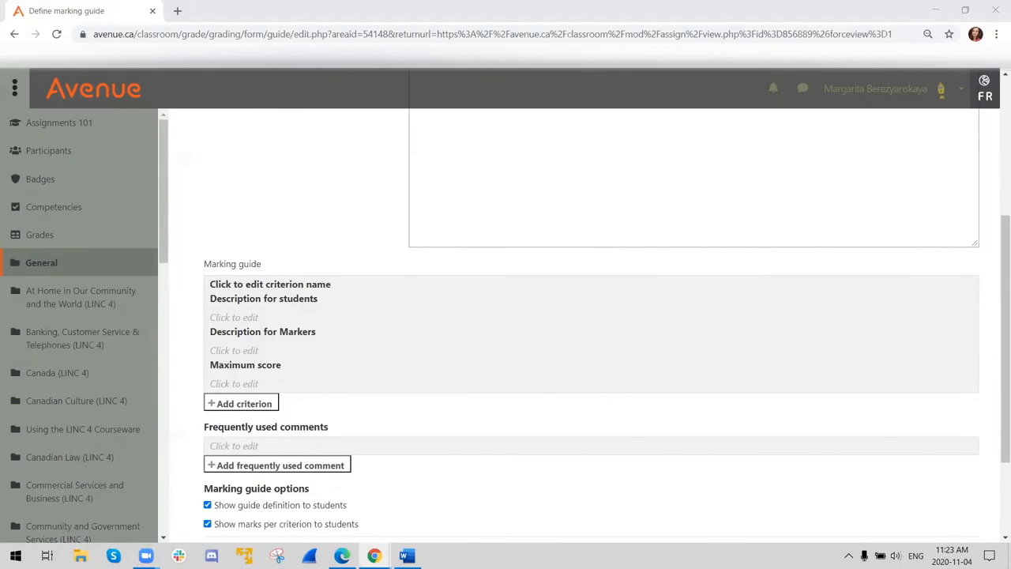
pyautogui.click(248, 286)
pyautogui.write('Topic Sentence')
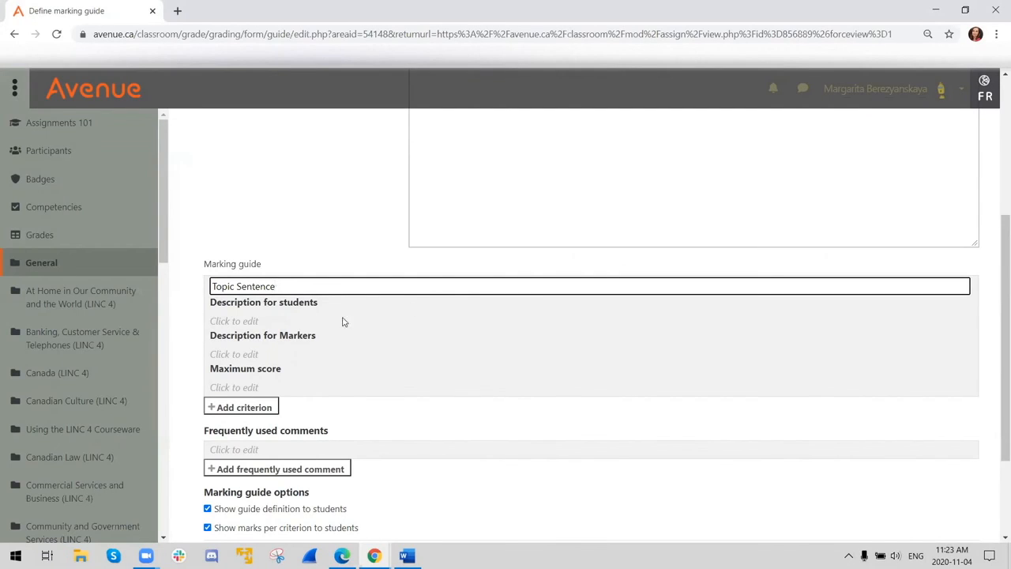
# - Paste the Topic Sentence criterion's student description, saying it states the paragraph's main idea and has a clear focus that tells what the paragraph is about
pyautogui.hotkey('alt', 'Tab')
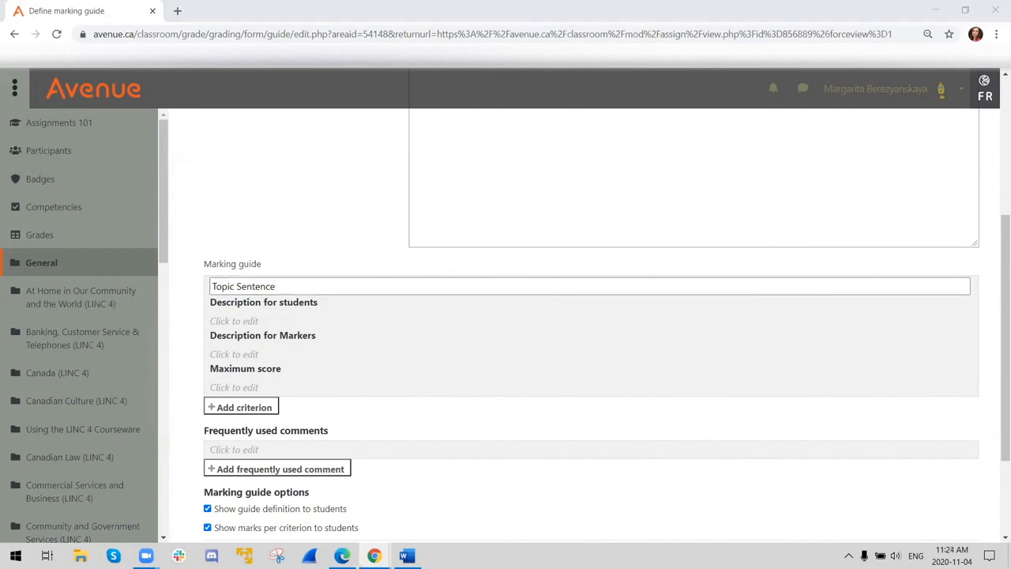
pyautogui.click(231, 317)
pyautogui.click(232, 317)
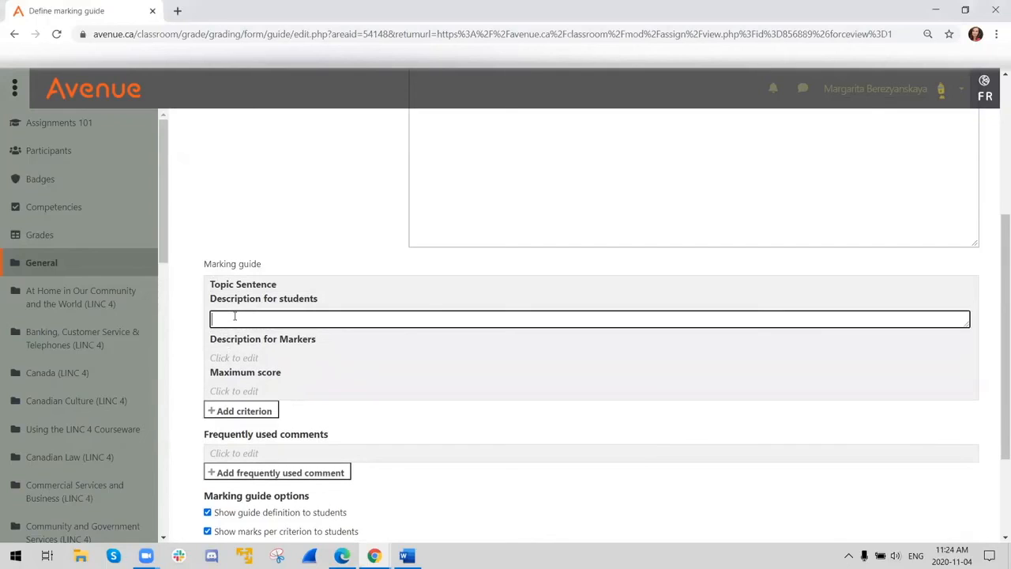
pyautogui.write('The topic sentence states the main idea of the paragraph. It has a clear focus that tells the reader what the paragraph will be about.')
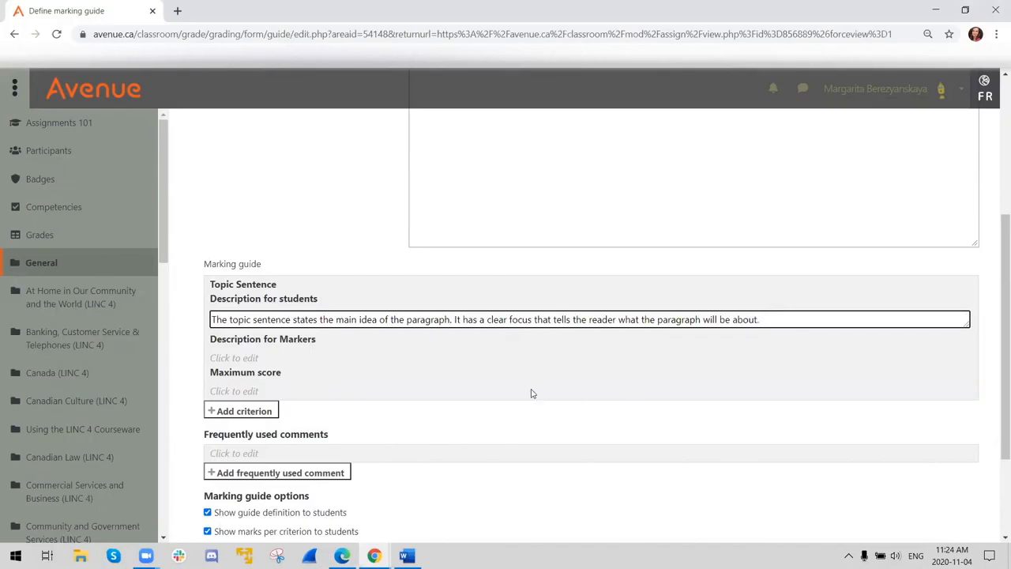
pyautogui.click(385, 384)
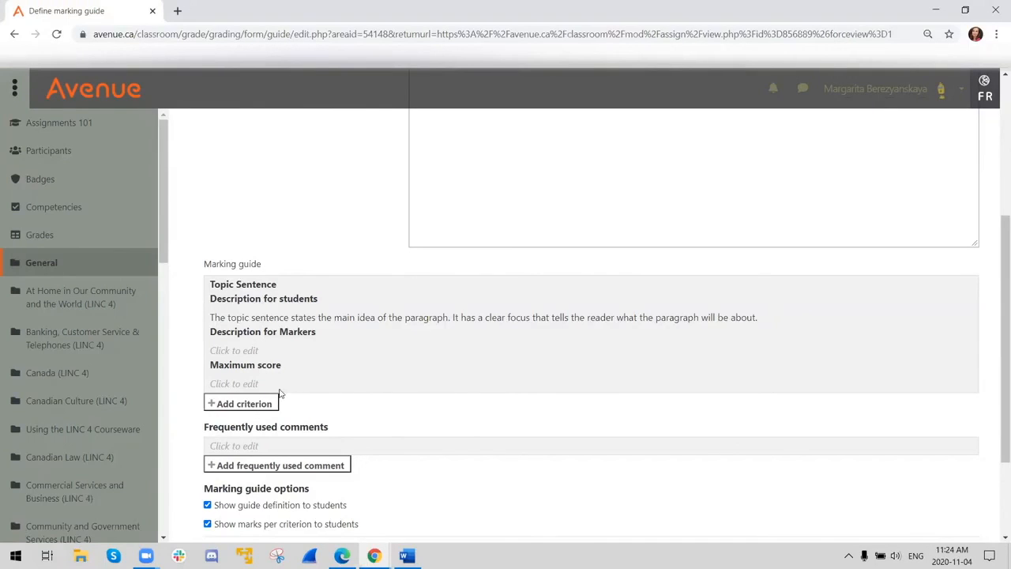
# - Set the Topic Sentence criterion's maximum score to 25
pyautogui.click(249, 383)
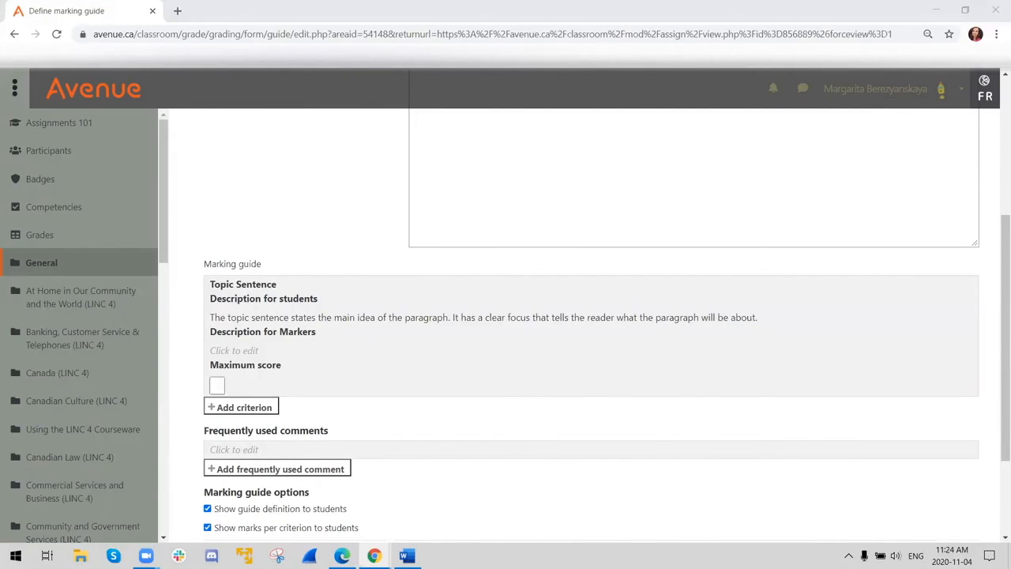
pyautogui.click(216, 385)
pyautogui.write('25')
# - Add a second criterion named "Supporting details" to the marking guide
pyautogui.scroll(-2, 343, 426)
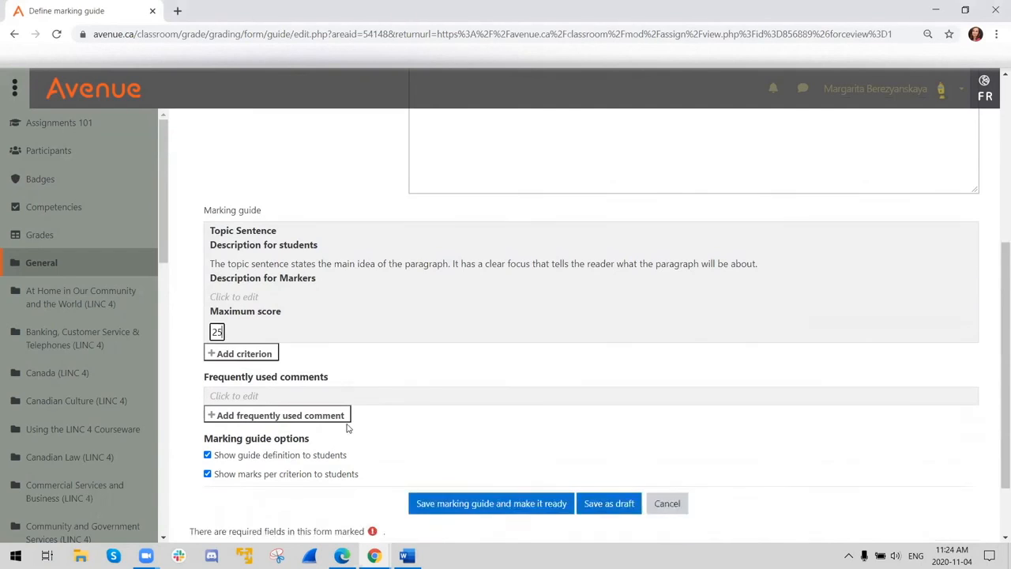
pyautogui.click(239, 274)
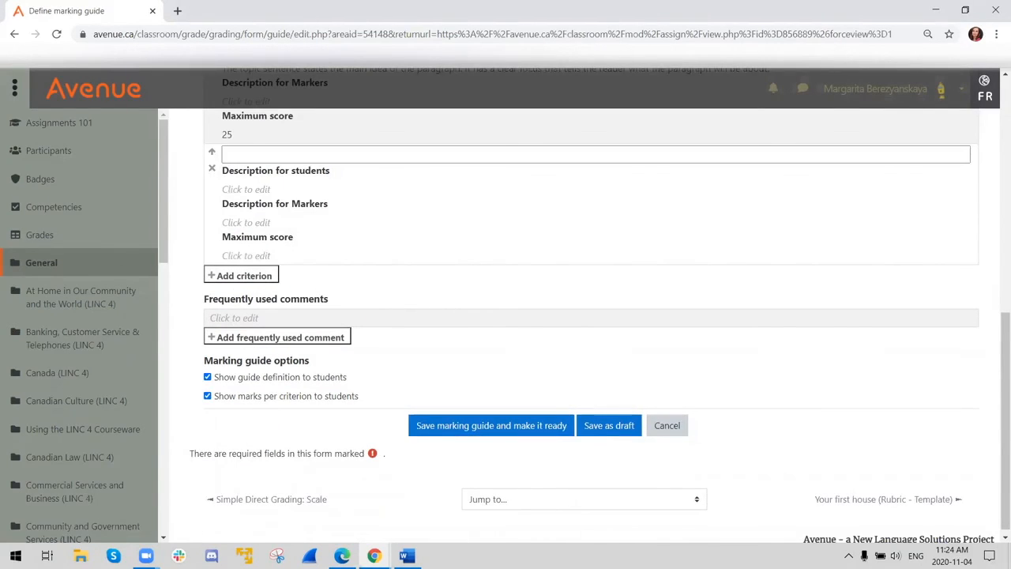
pyautogui.click(243, 157)
pyautogui.write('Supporting details')
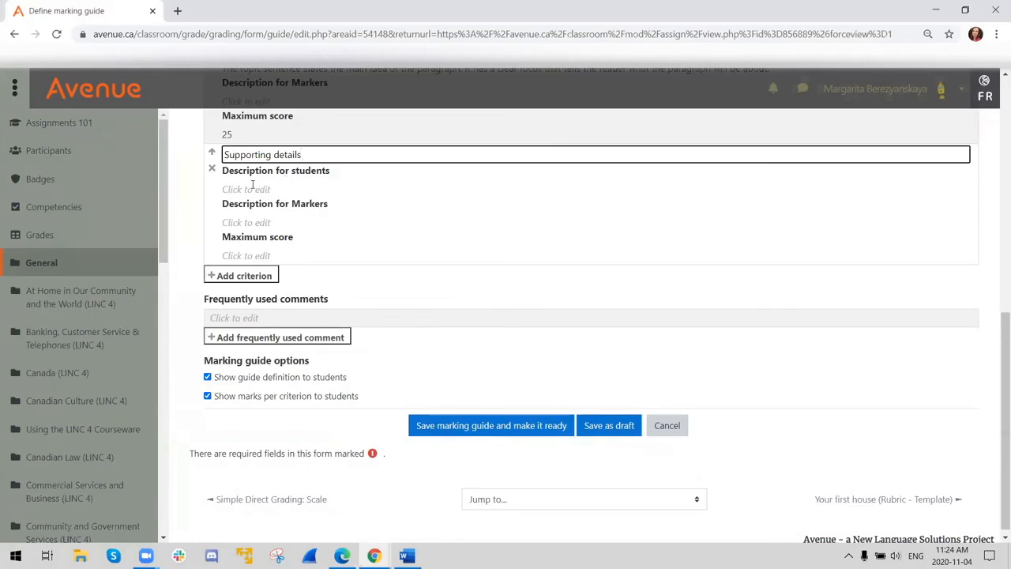
# - Describe it for students as "Supporting details support the topic sentence. They can include explanations, reasons, facts and examples." and set its maximum score to 40
pyautogui.click(253, 188)
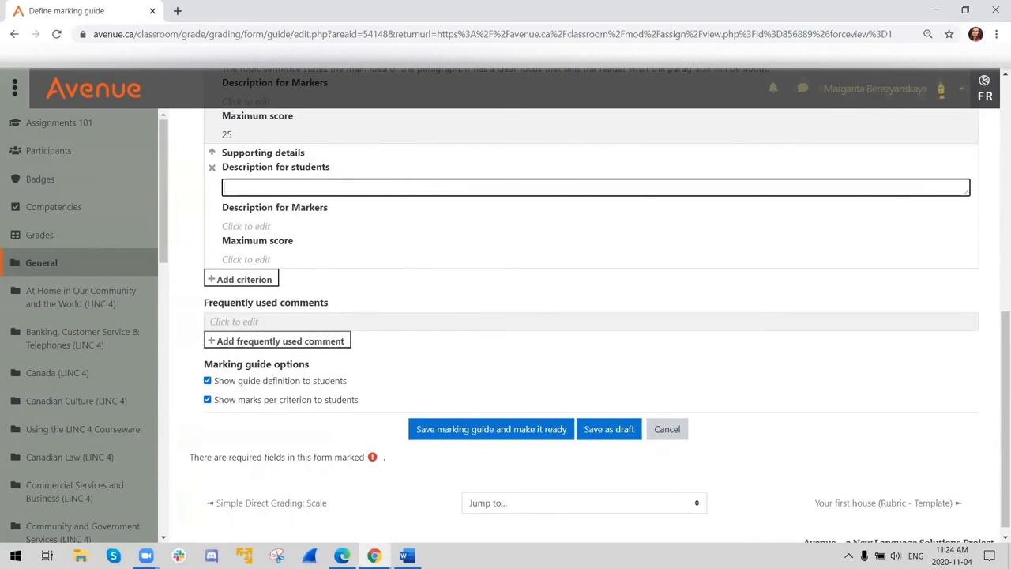
pyautogui.hotkey('alt', 'Tab')
pyautogui.hotkey('alt', 'Tab')
pyautogui.write('Supporting details support the topic sentence. They can include explanations, reasons, facts and examples.')
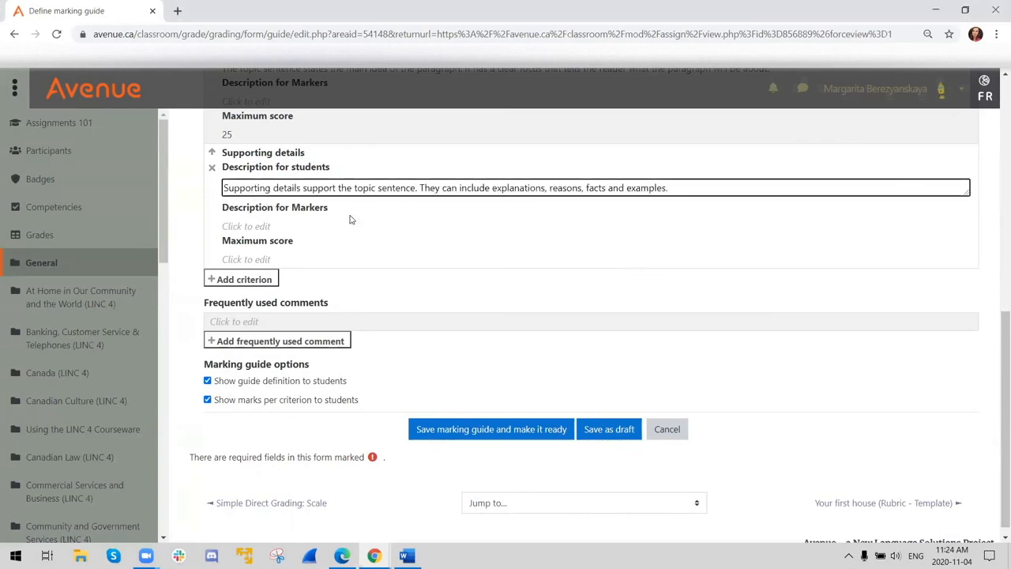
pyautogui.click(241, 259)
pyautogui.write('40')
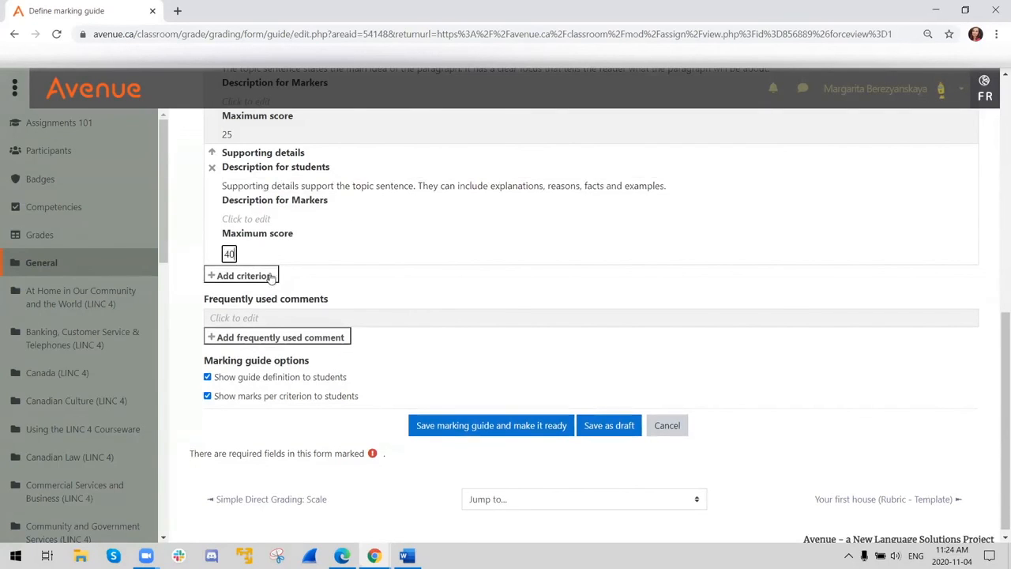
# - Add a third criterion named "Concluding statement" to the marking guide
pyautogui.click(237, 275)
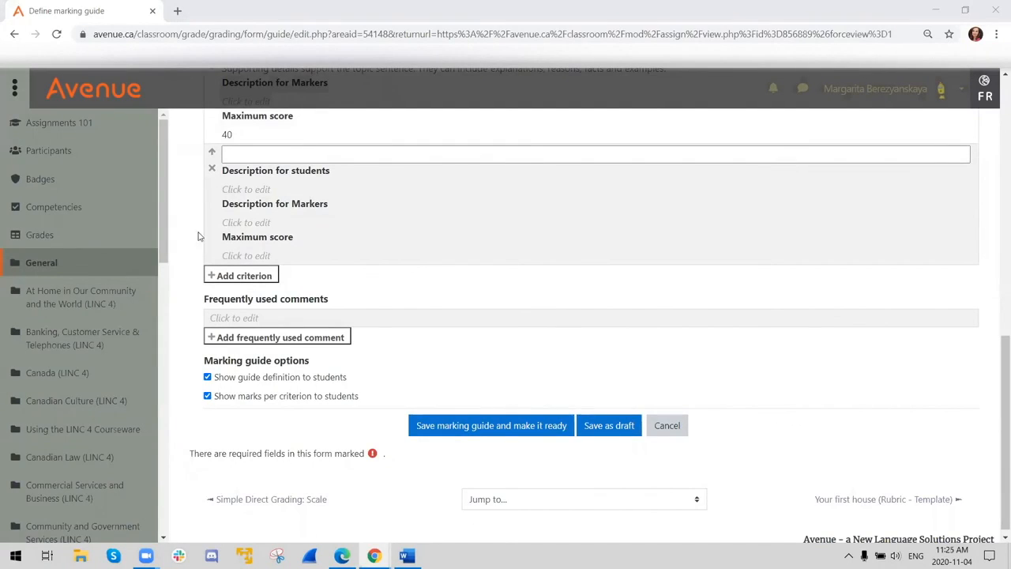
pyautogui.click(308, 150)
pyautogui.write('Concluding statement')
# - Describe Concluding statement for students as "The final sentence often summarizes the paragraph and restates the topic sentence." and set its maximum score to 25
pyautogui.click(246, 188)
pyautogui.write('The final sentence often summarizes the paragraph and restates the topic sentence.')
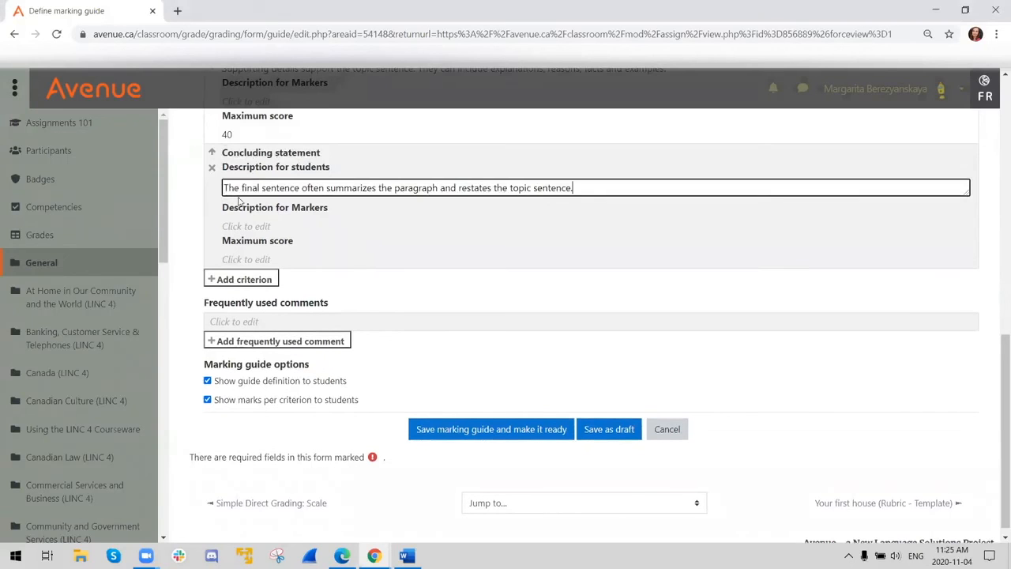
pyautogui.click(238, 259)
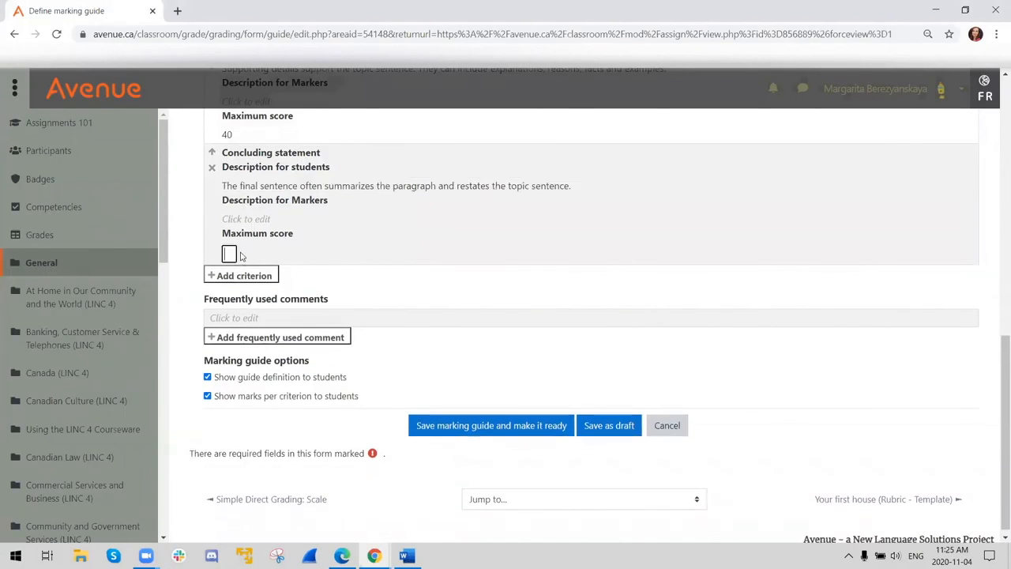
pyautogui.write('25')
# - Add a fourth criterion named "Transitions" to the marking guide
pyautogui.click(231, 276)
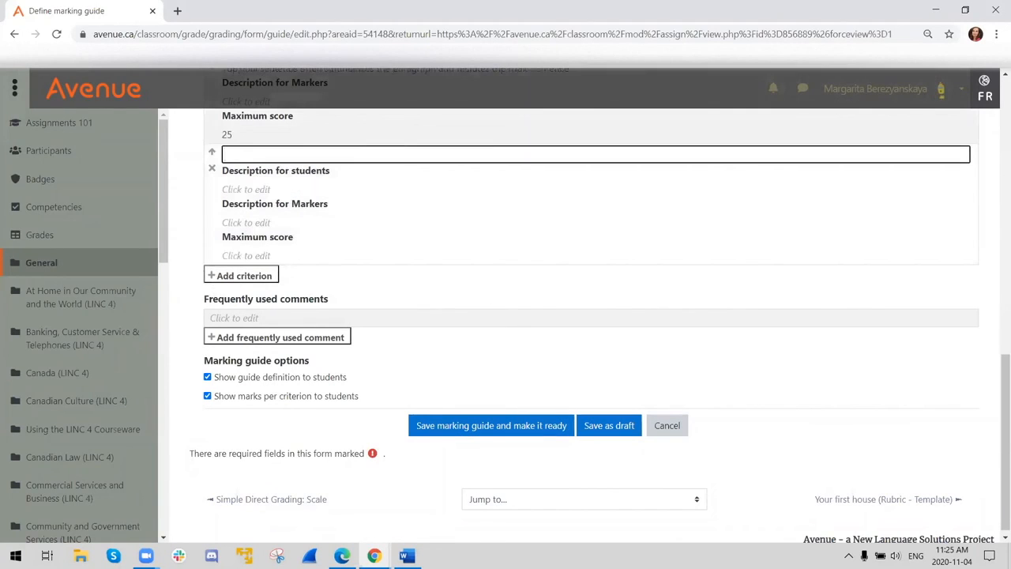
pyautogui.hotkey('alt', 'Tab')
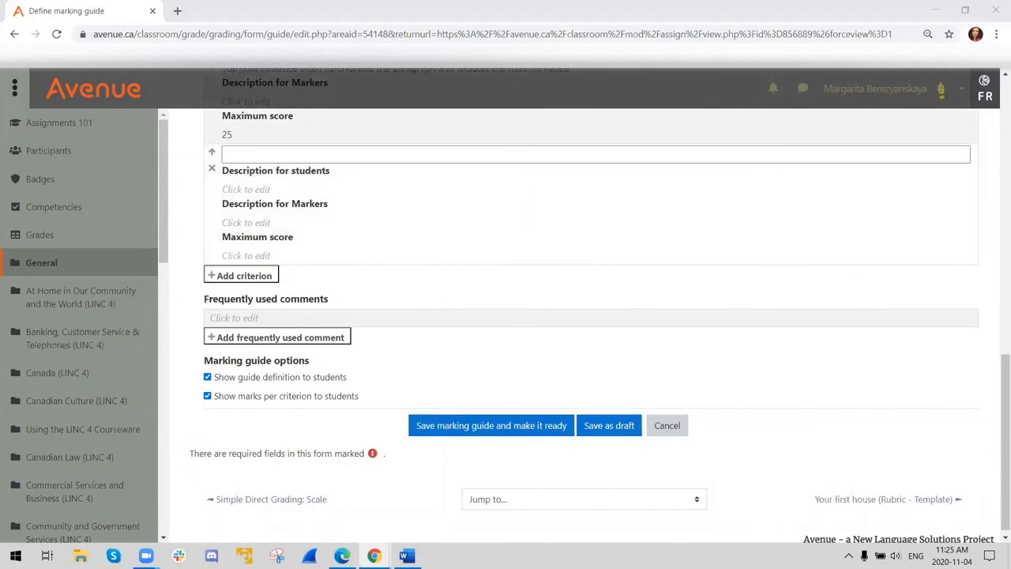
pyautogui.click(351, 154)
pyautogui.write('Transitions')
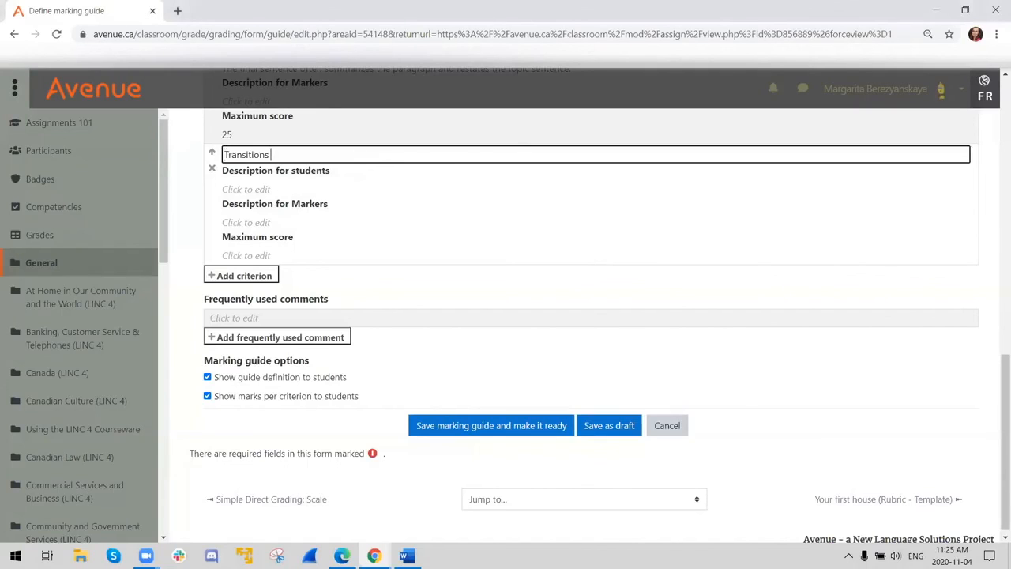
# - Describe Transitions for students as "Transitions are words or phrases that connect ideas within a sentence or paragraph. They help make a paragraph easy to understand."
pyautogui.hotkey('alt', 'Tab')
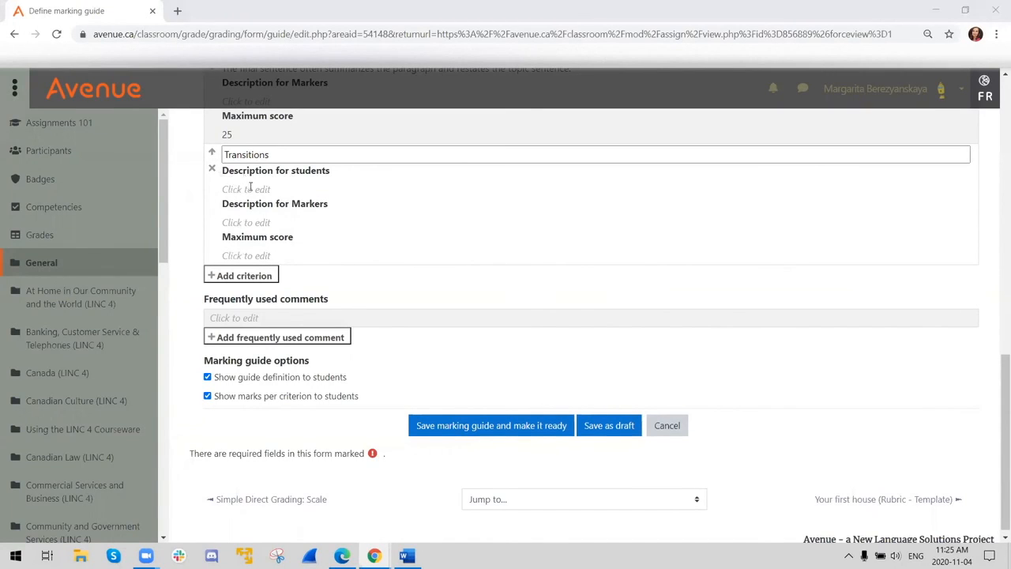
pyautogui.click(251, 189)
pyautogui.hotkey('ctrl', 'v')
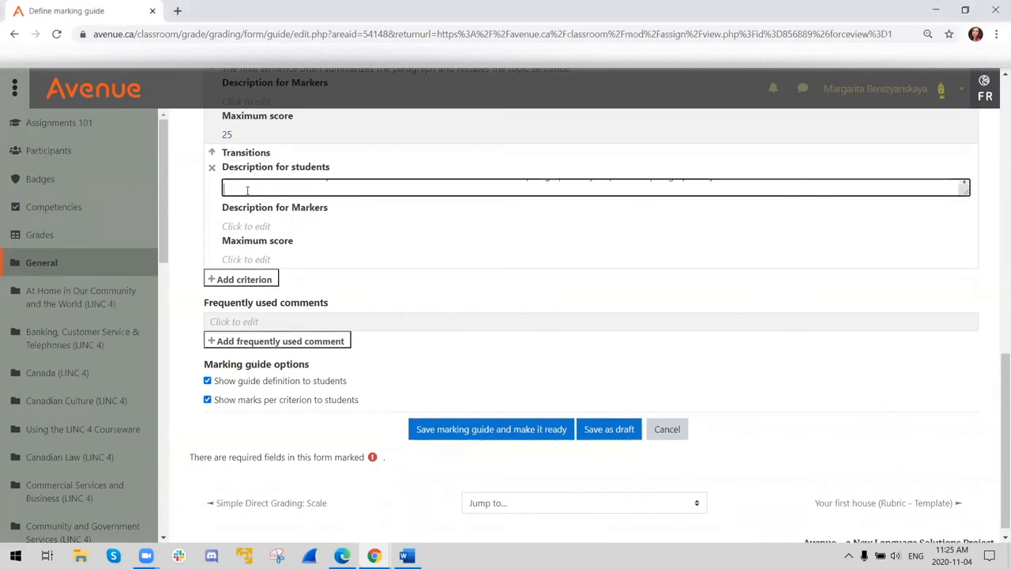
# - Set the Transitions criterion's maximum score to 10
pyautogui.click(239, 257)
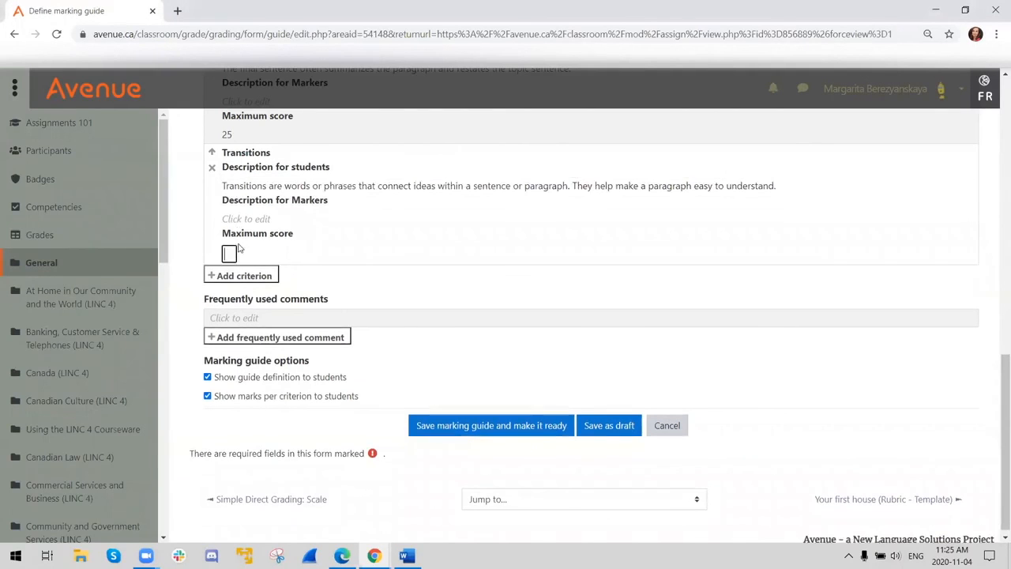
pyautogui.write('10')
pyautogui.click(339, 283)
# - Enter "Good job!" as the first frequently used comment of the marking guide
pyautogui.scroll(7, 348, 237)
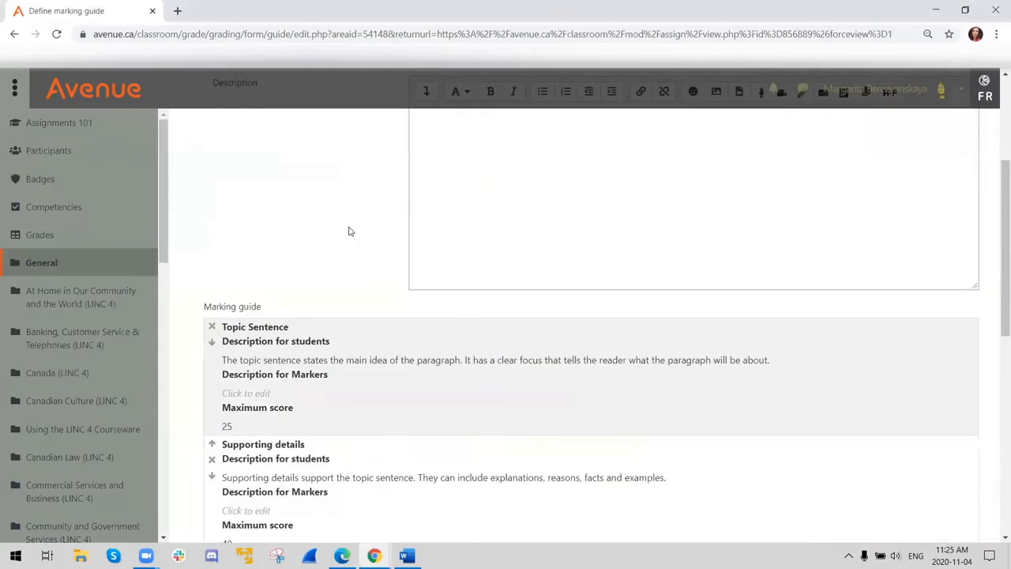
pyautogui.scroll(-5, 364, 341)
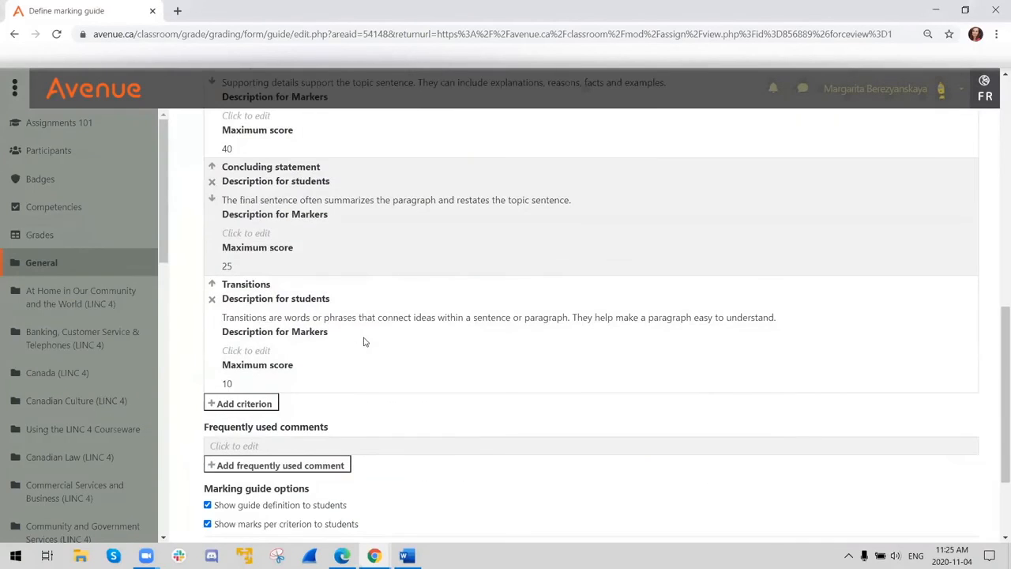
pyautogui.scroll(-2, 368, 335)
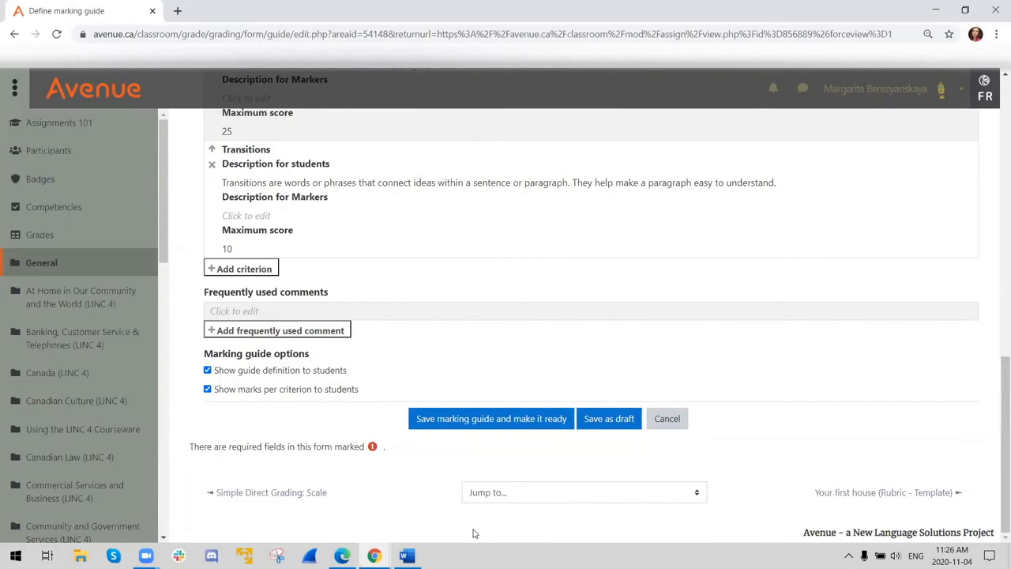
pyautogui.click(243, 312)
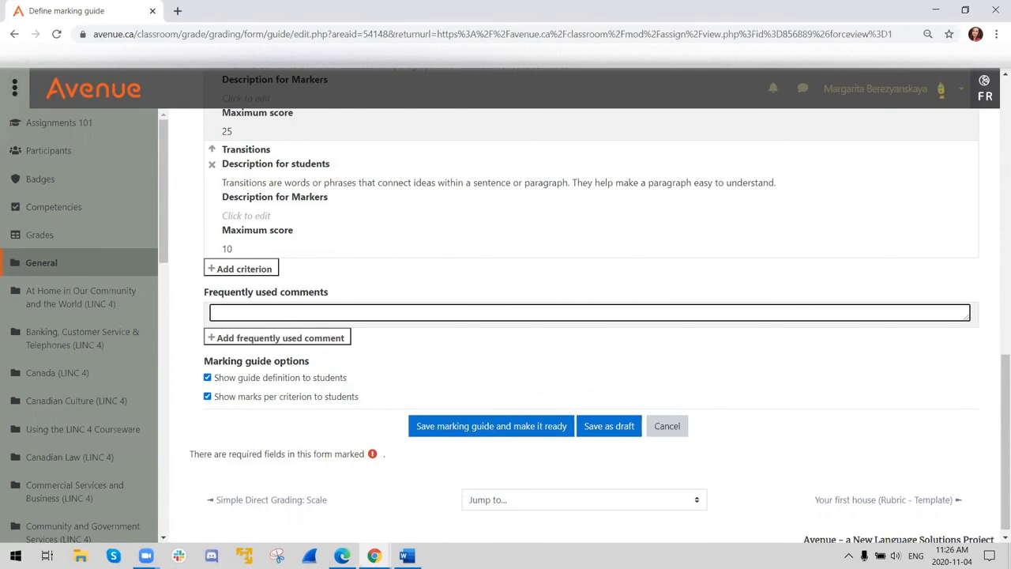
pyautogui.hotkey('alt', 'Tab')
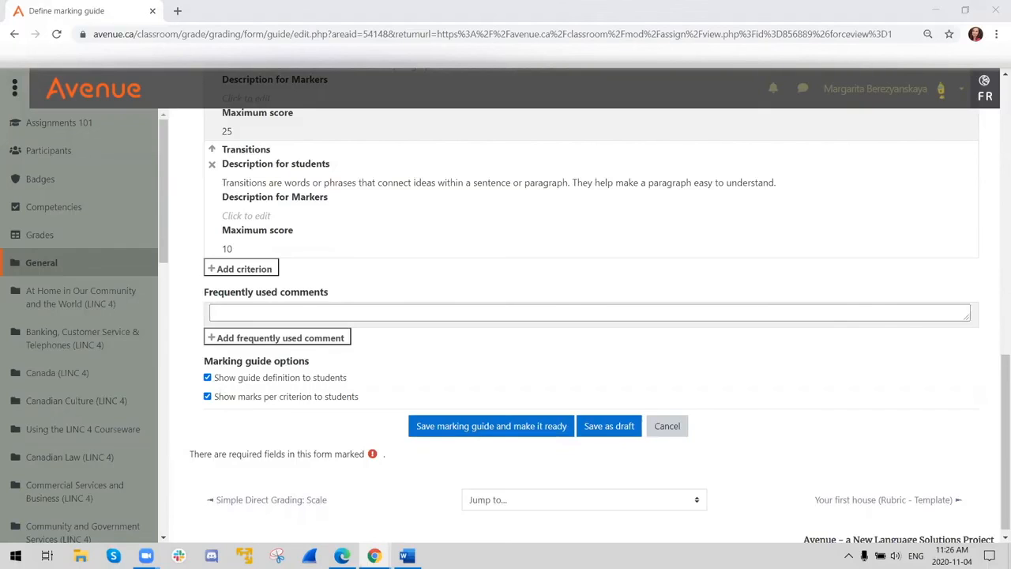
pyautogui.click(276, 314)
pyautogui.write('Good job!')
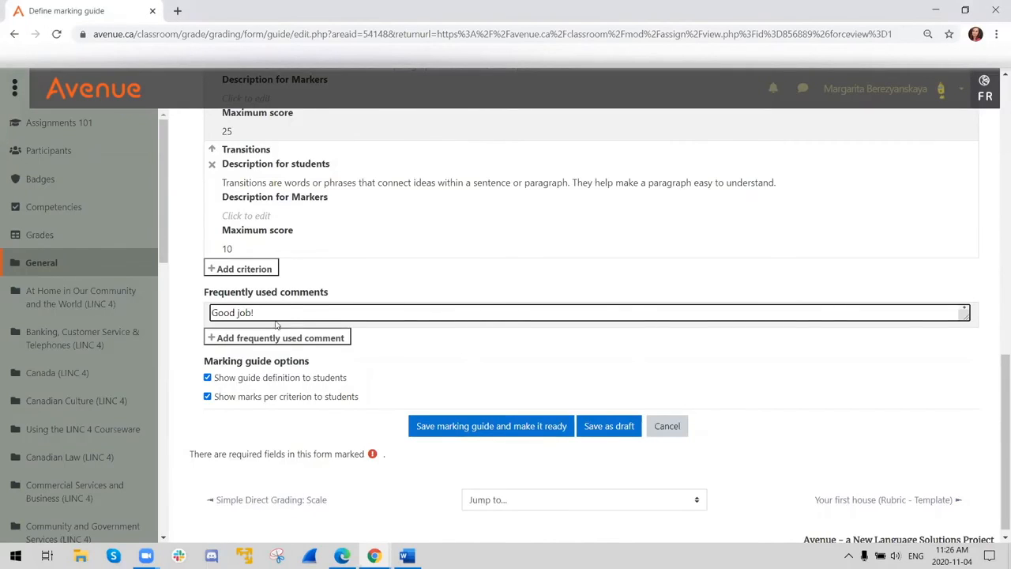
pyautogui.hotkey('ctrl', 'z')
# - Add a second frequently used comment reading "I like how you organized your supporting details."
pyautogui.click(297, 339)
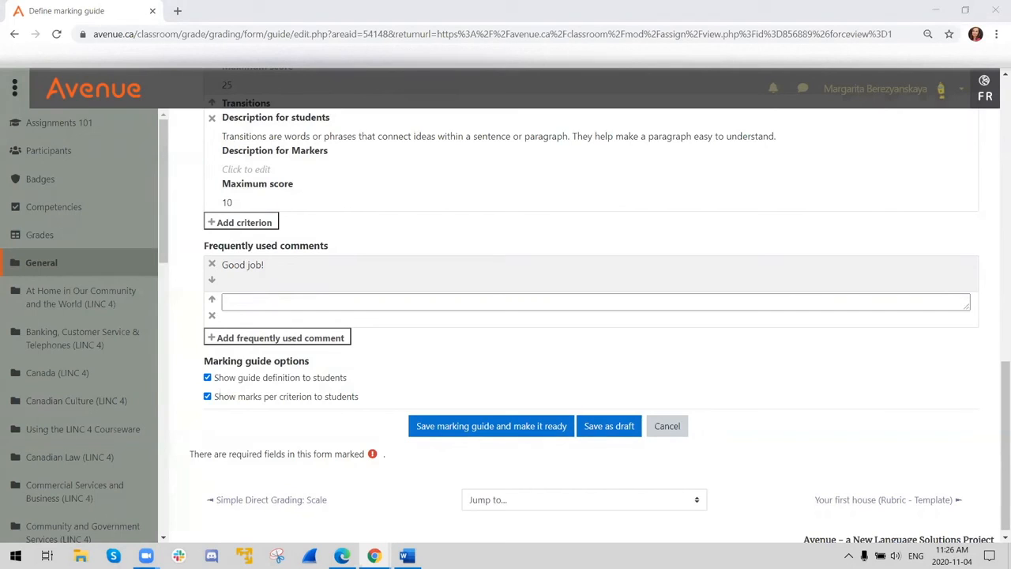
pyautogui.click(303, 301)
pyautogui.write('I like how you organized your supporting details.')
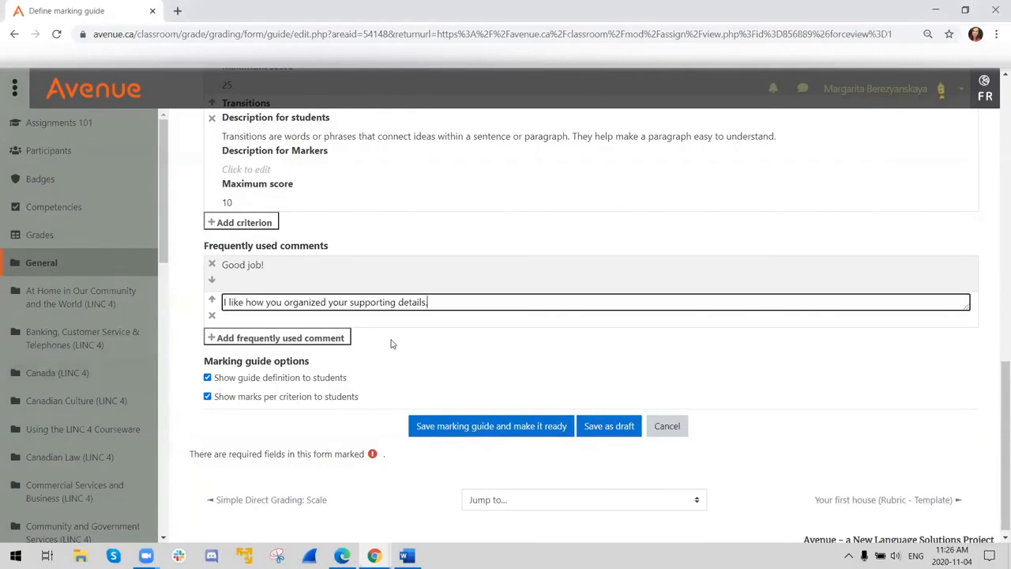
# - Add a third frequently used comment reading "Please review the use of transitions. Let me know if you have any questions."
pyautogui.click(276, 338)
pyautogui.hotkey('alt', 'Tab')
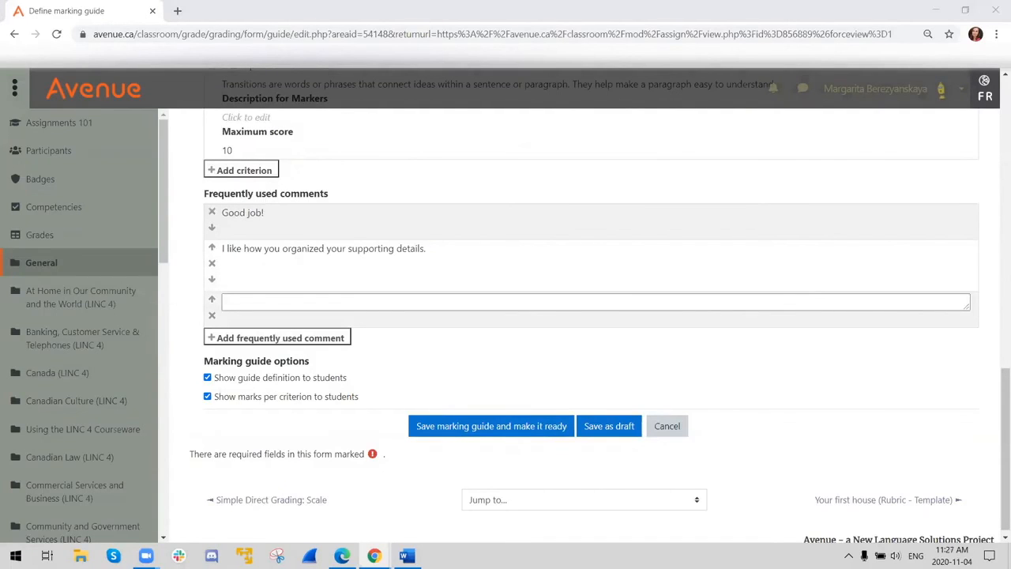
pyautogui.click(317, 305)
pyautogui.write('Please review the use of transitions. Let me know if you have any questions.')
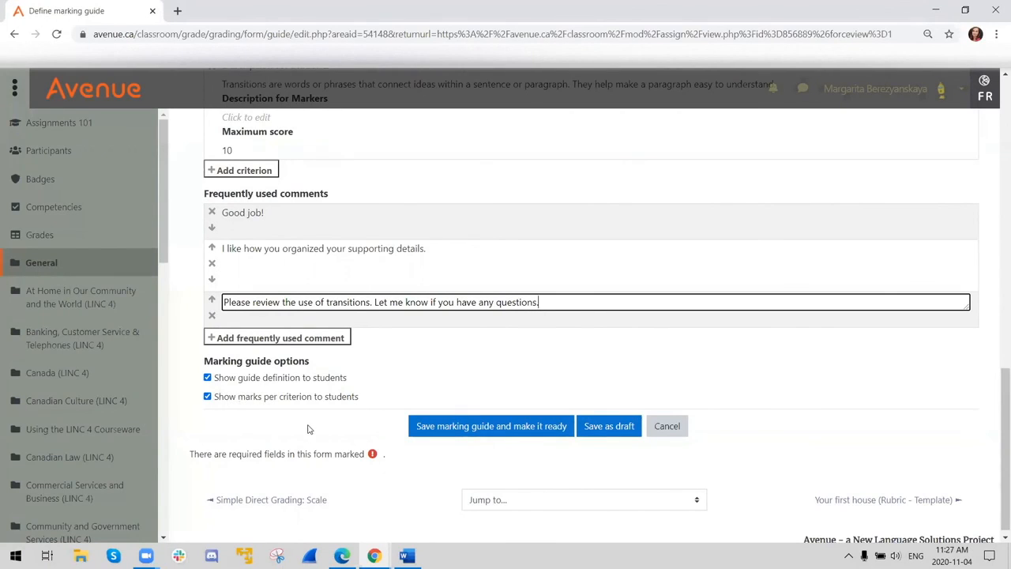
# - Save the marking guide and make it ready, with marks per criterion shown to students
pyautogui.click(208, 399)
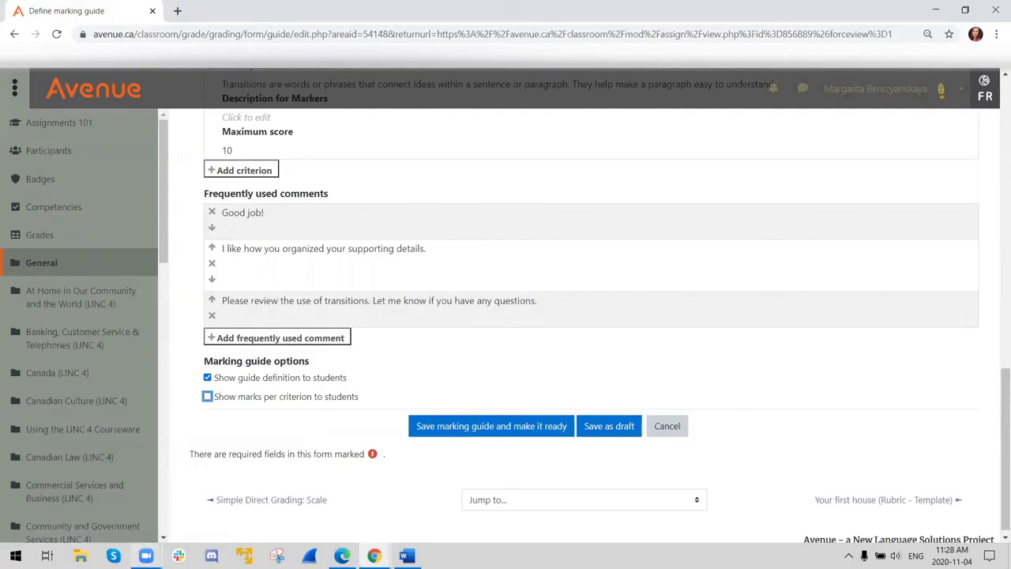
pyautogui.click(208, 396)
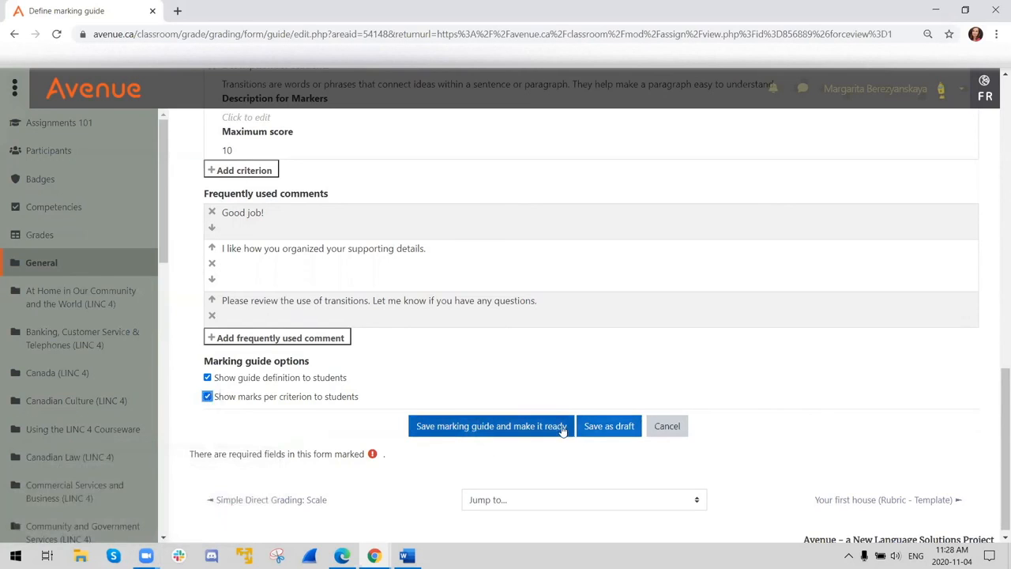
pyautogui.click(445, 427)
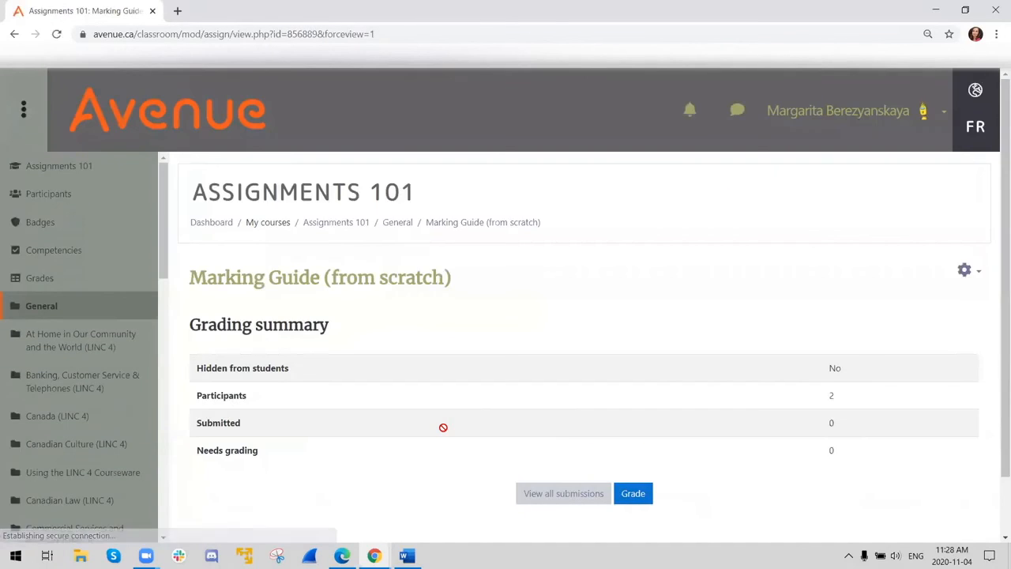
# - Open the list of all submissions for the Marking Guide (from scratch) assignment
pyautogui.scroll(-1, 447, 417)
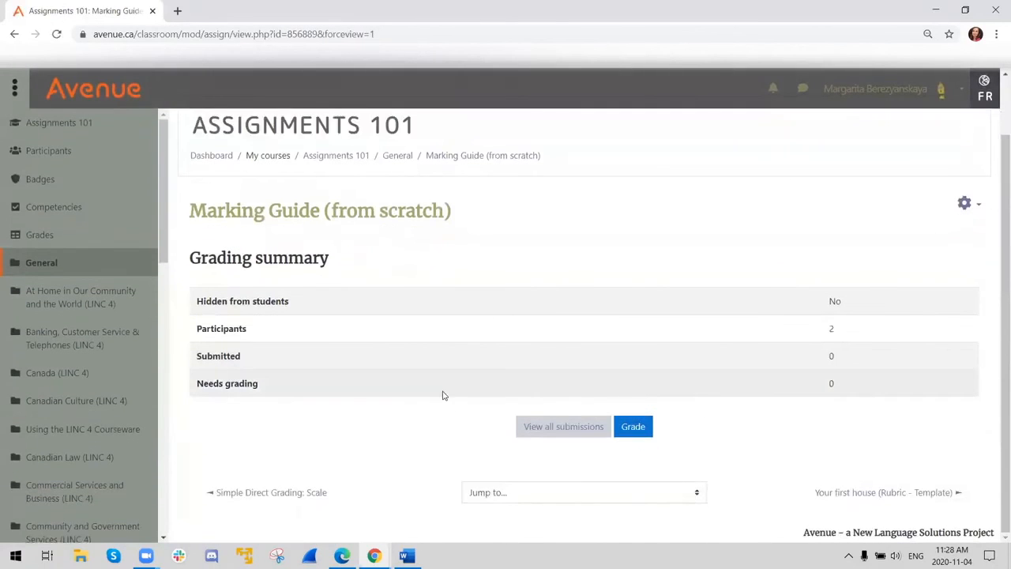
pyautogui.click(594, 426)
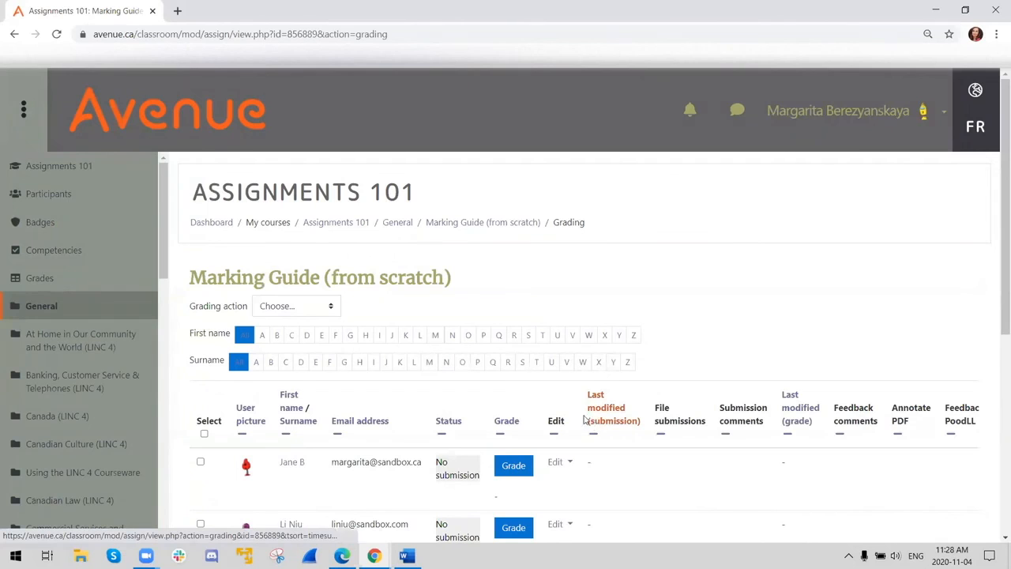
pyautogui.scroll(-3, 589, 421)
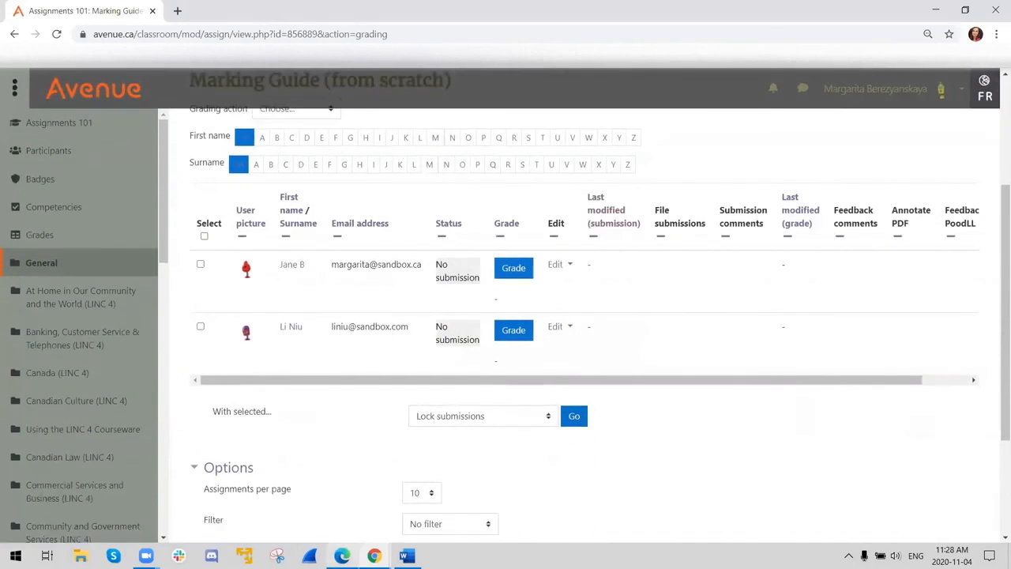
# - Switch to the student's Edge window, open the Marking Guide (from scratch) assignment and start adding a submission
pyautogui.moveTo(341, 556)
pyautogui.click(341, 498)
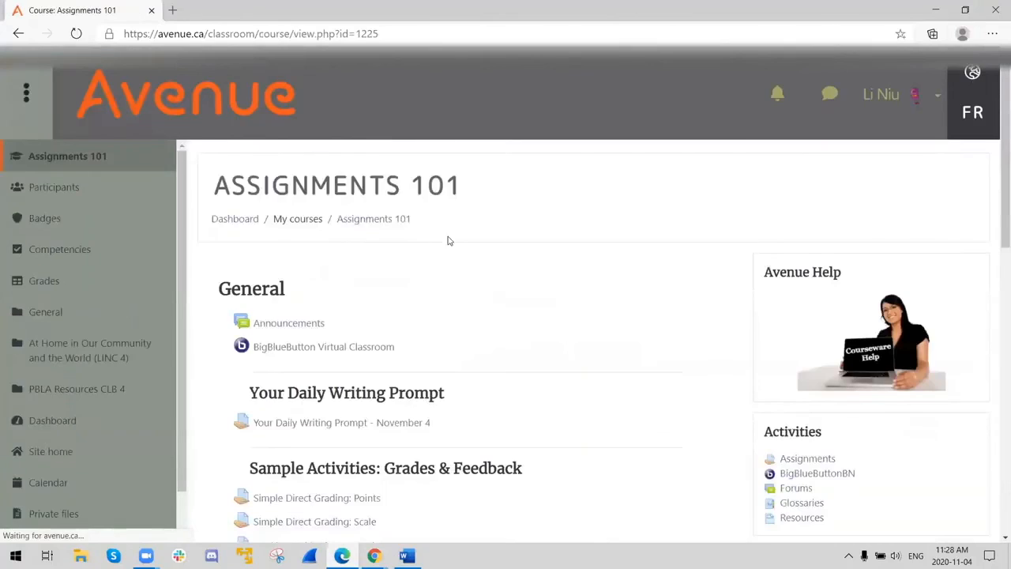
pyautogui.scroll(-4, 438, 260)
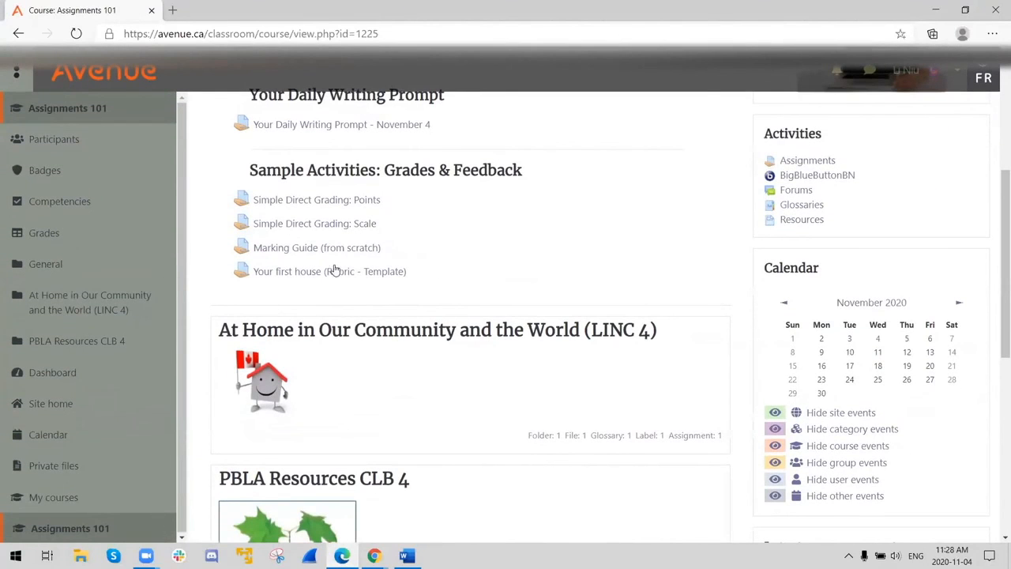
pyautogui.click(313, 250)
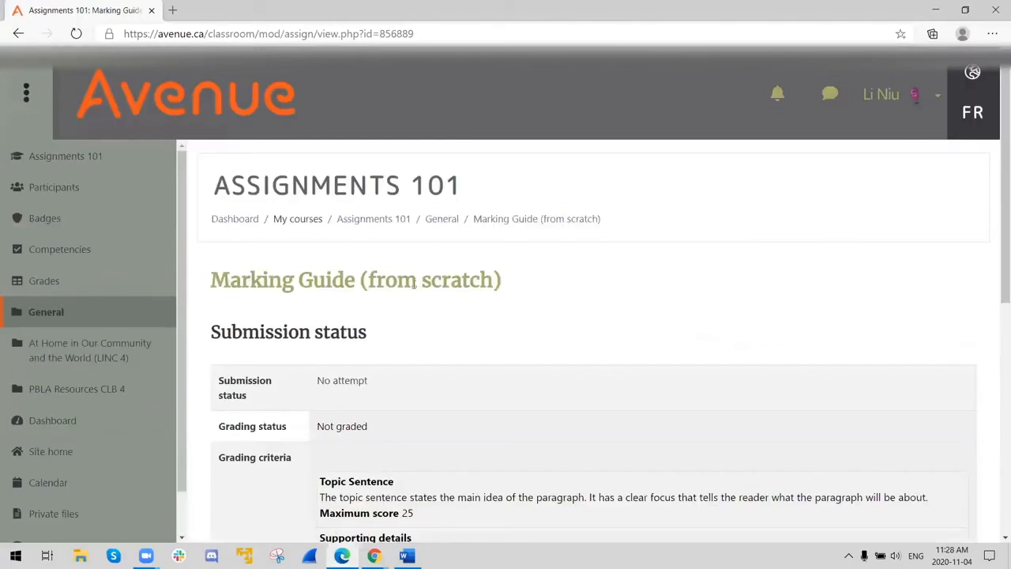
pyautogui.scroll(-6, 533, 290)
pyautogui.click(592, 367)
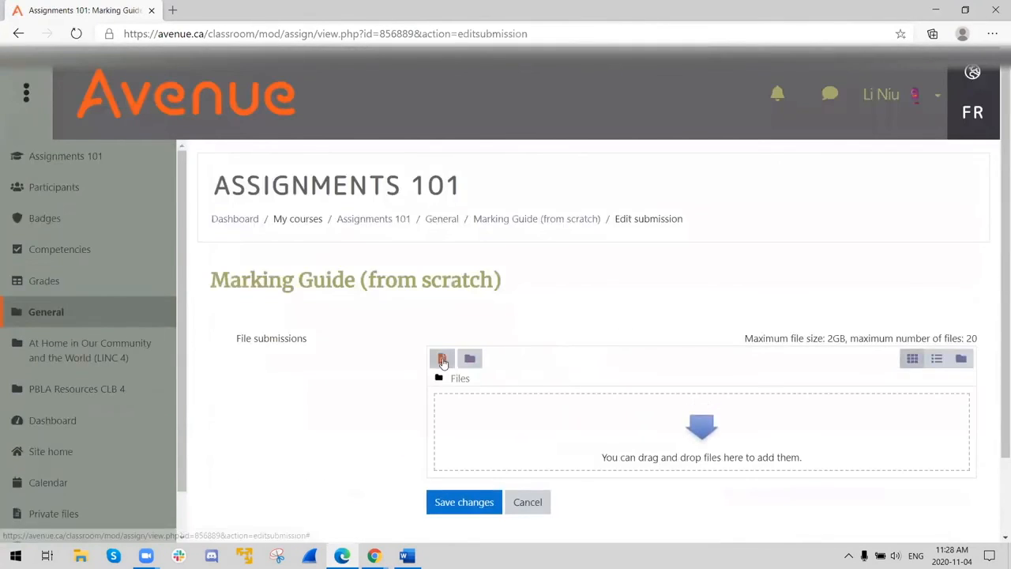
# - Upload Lorem ipsum.docx from the Assignments 101 folder as the student's file submission and save the changes
pyautogui.click(442, 359)
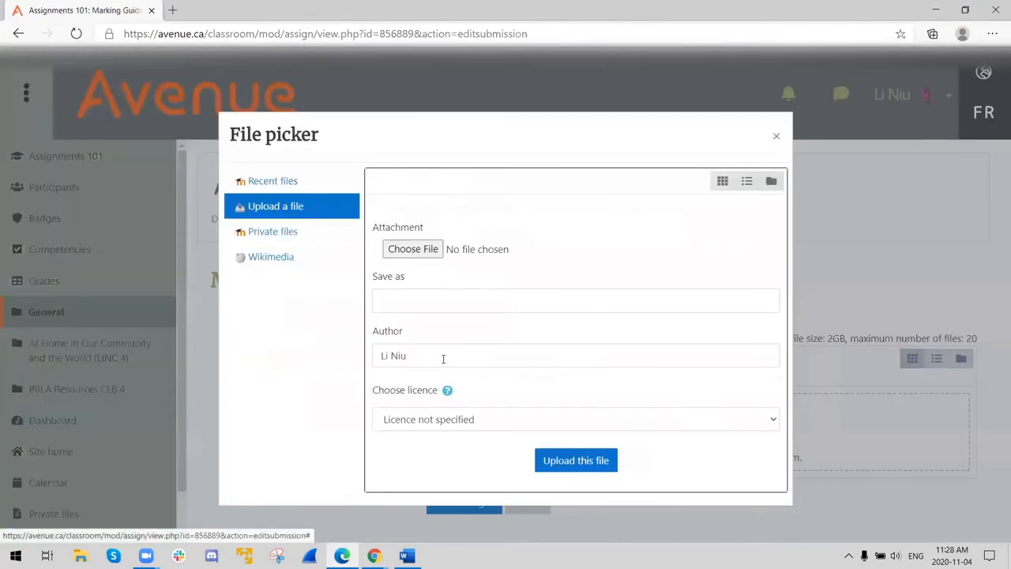
pyautogui.click(399, 249)
pyautogui.click(149, 111)
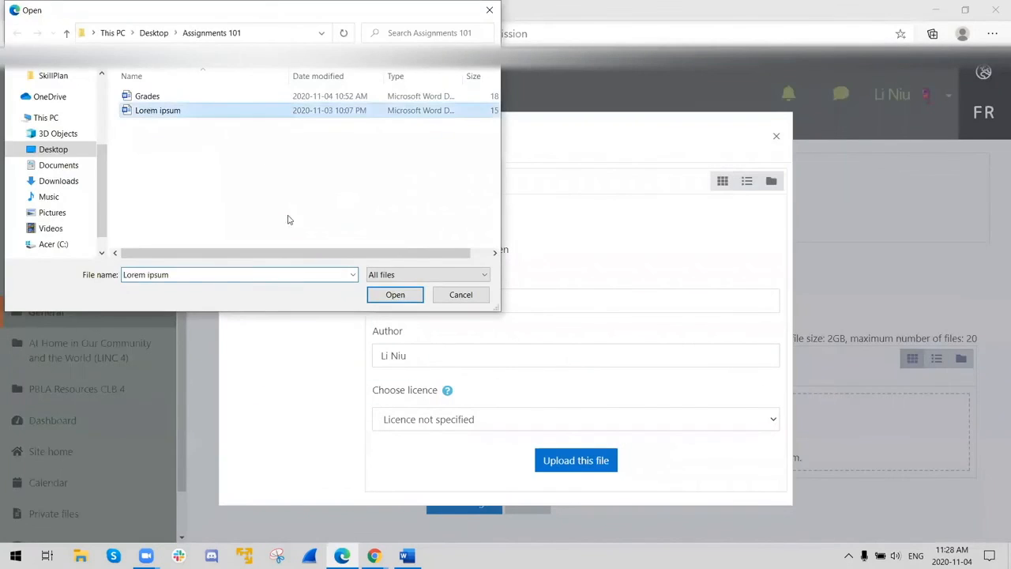
pyautogui.click(392, 295)
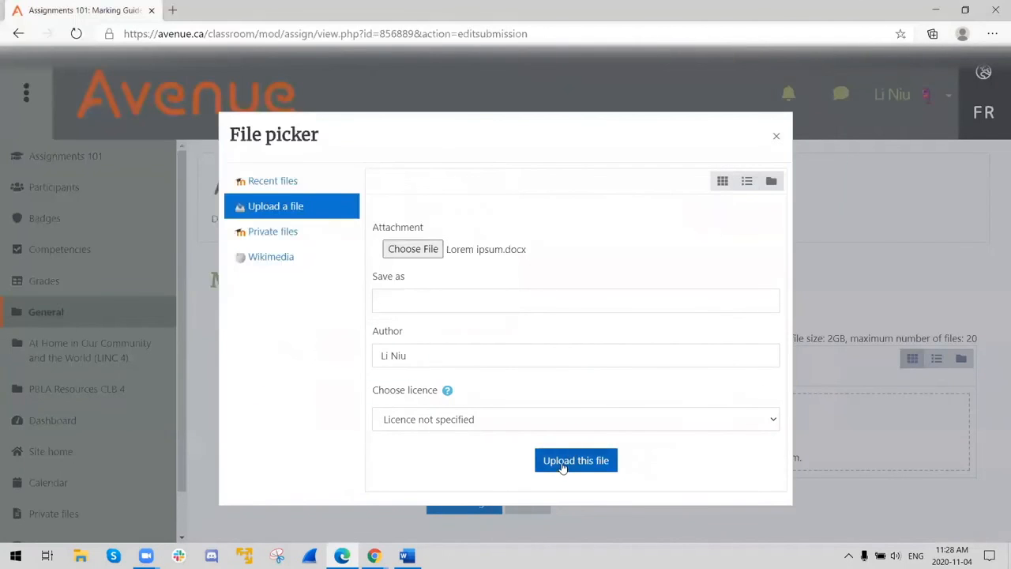
pyautogui.click(563, 461)
pyautogui.scroll(-1, 422, 397)
pyautogui.click(444, 409)
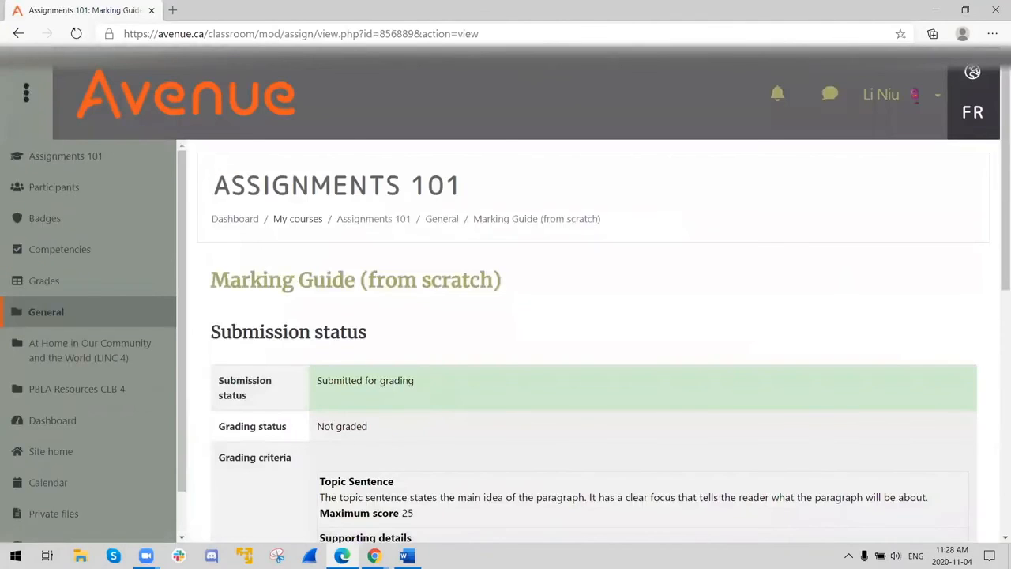
# - Switch back to the teacher's Chrome window and reload the assignment's list of submissions
pyautogui.click(374, 556)
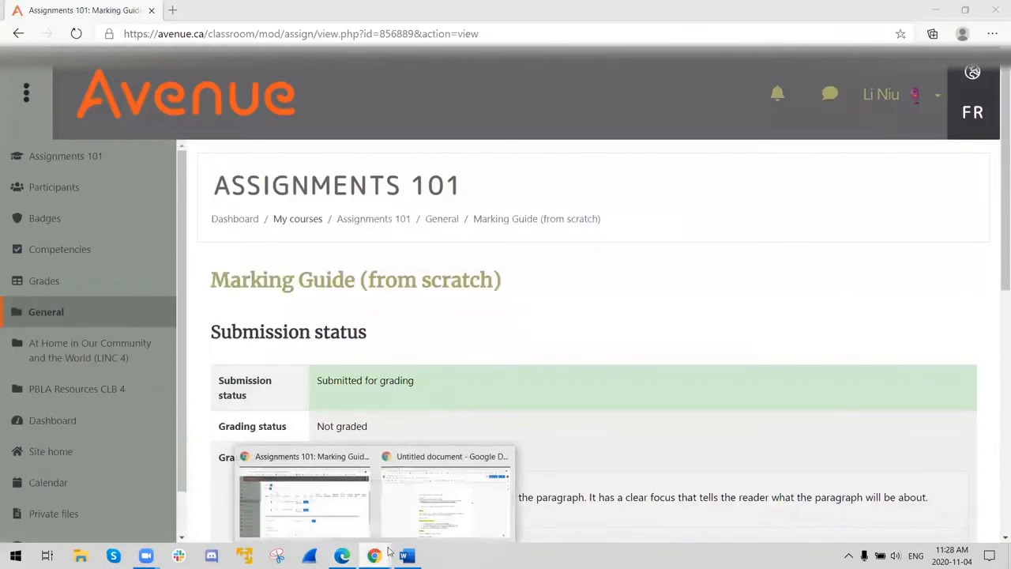
pyautogui.click(315, 502)
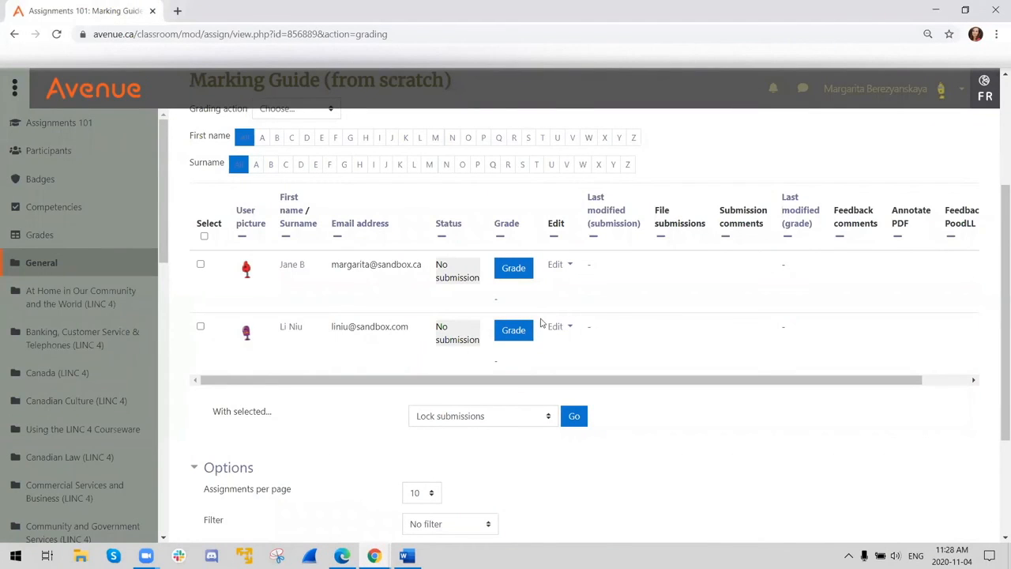
pyautogui.click(56, 34)
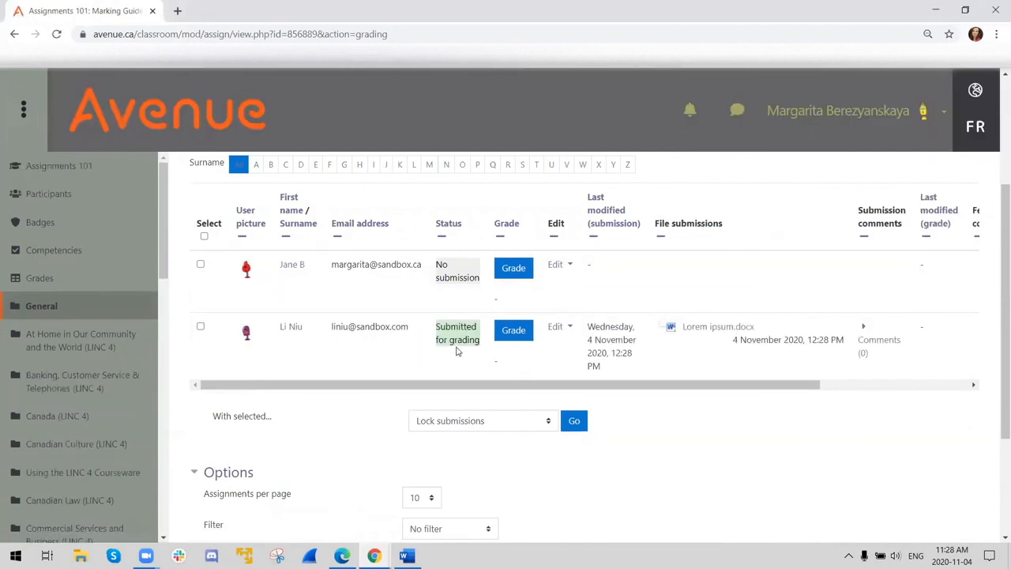
# - Open the student's submitted Lorem ipsum.docx for grading and look over the marking guide criteria
pyautogui.click(513, 331)
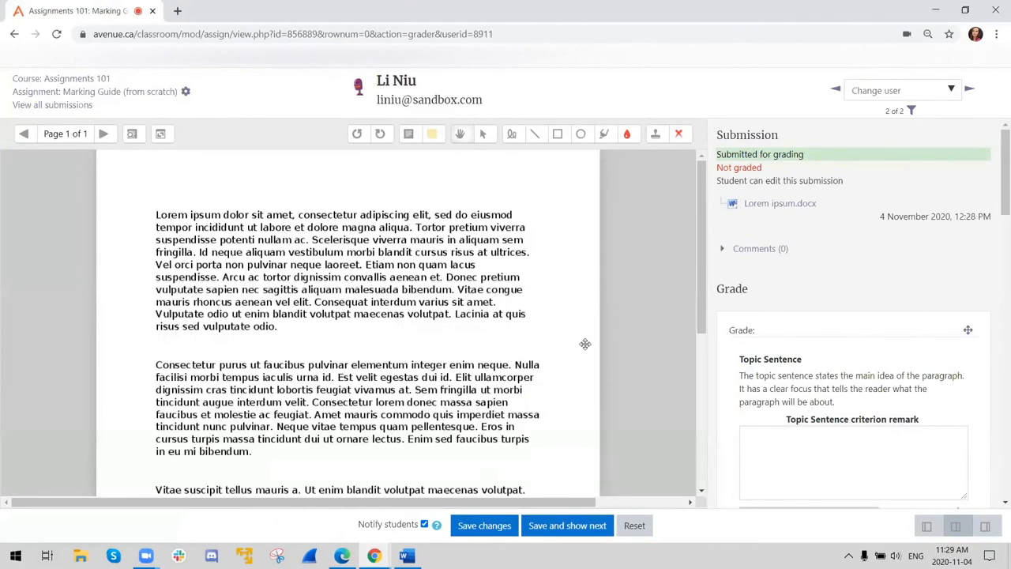
pyautogui.scroll(-2, 807, 345)
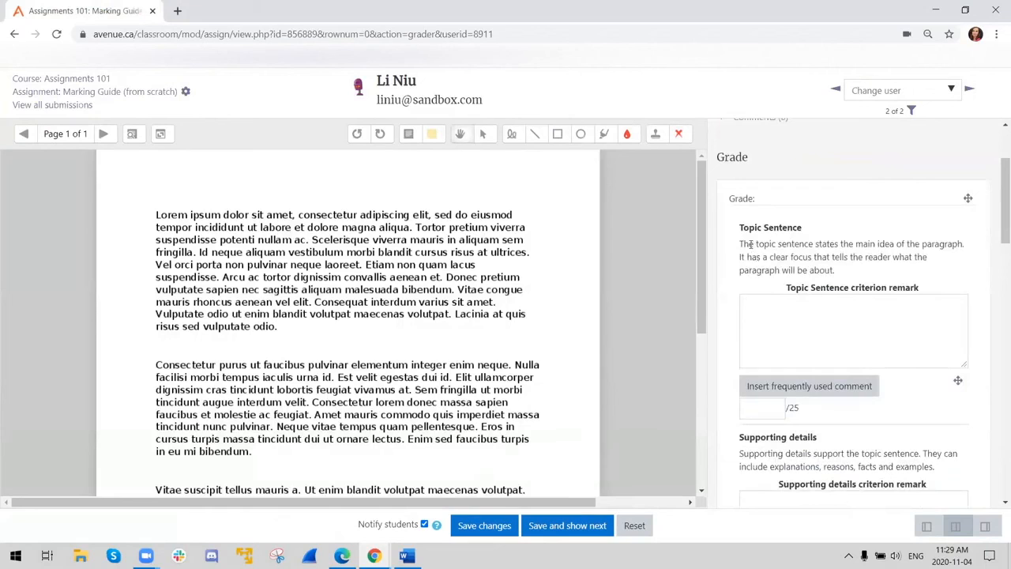
pyautogui.scroll(-2, 768, 288)
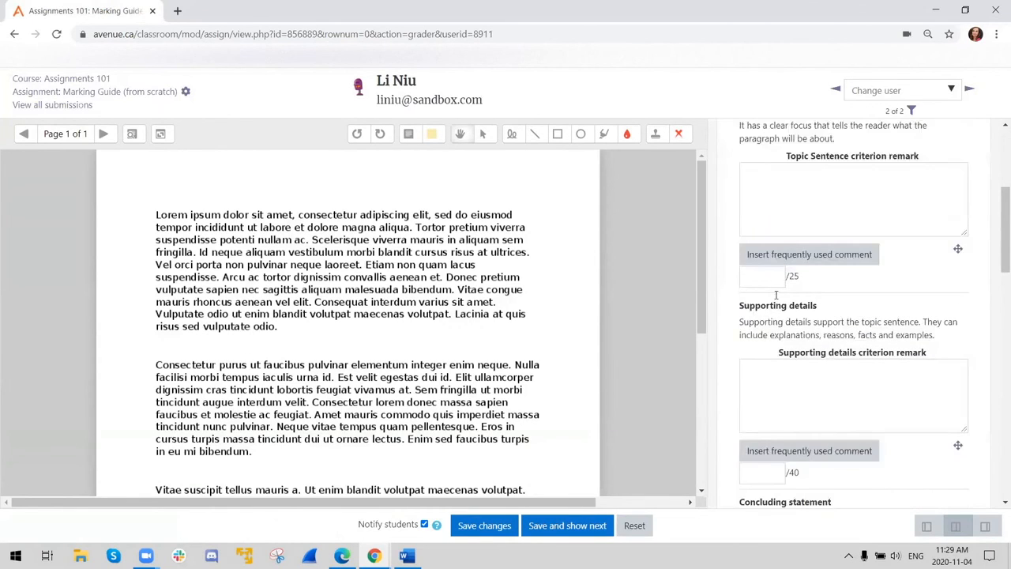
pyautogui.scroll(2, 777, 315)
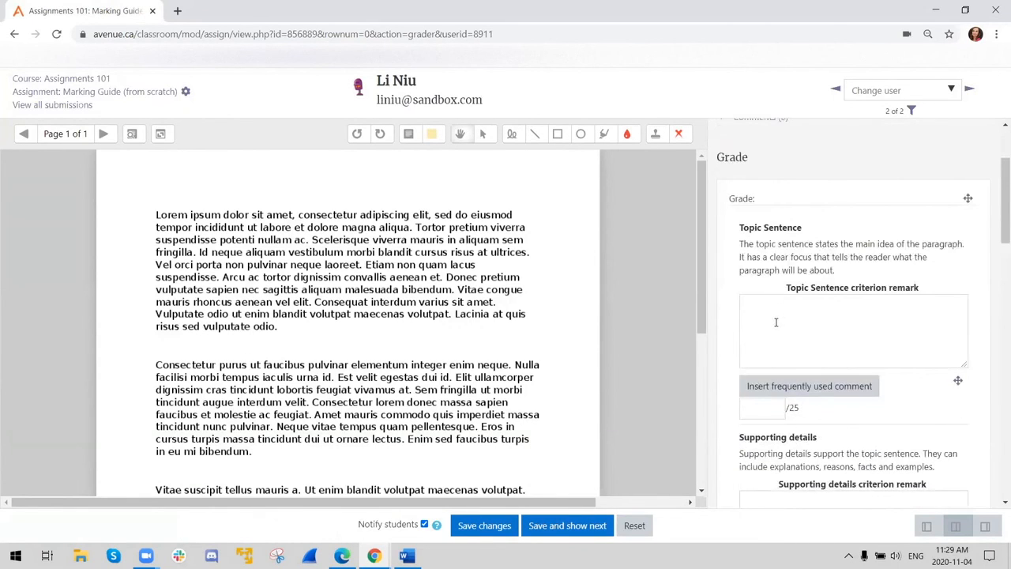
# - Insert the frequently used comment "Good job!" as the Topic Sentence criterion remark
pyautogui.click(776, 322)
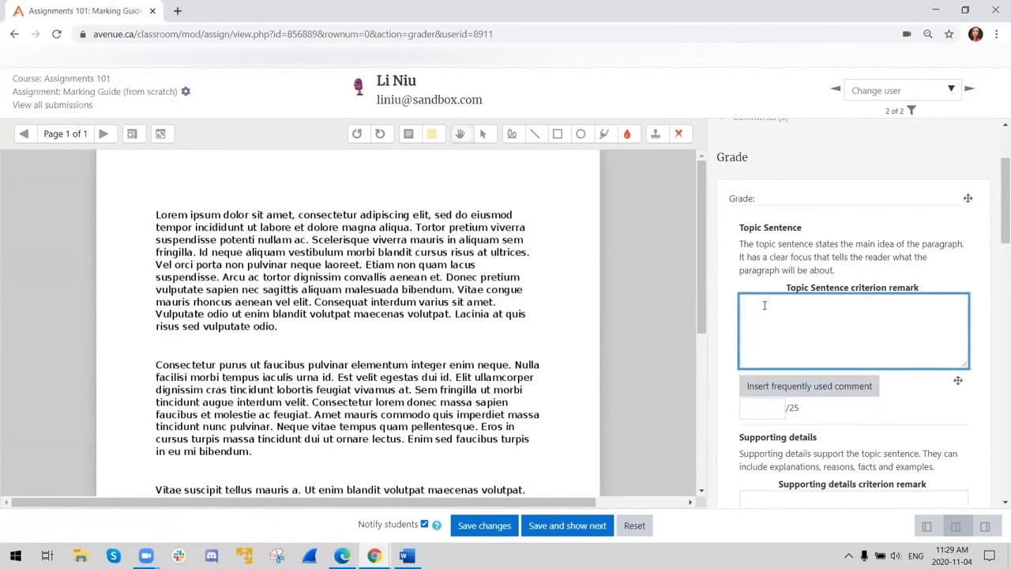
pyautogui.click(792, 389)
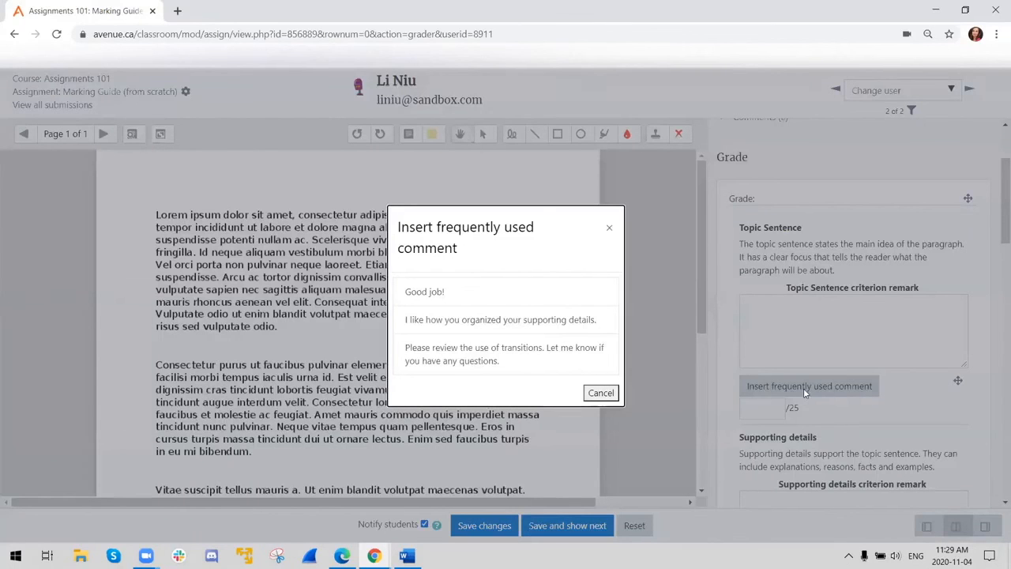
pyautogui.click(416, 292)
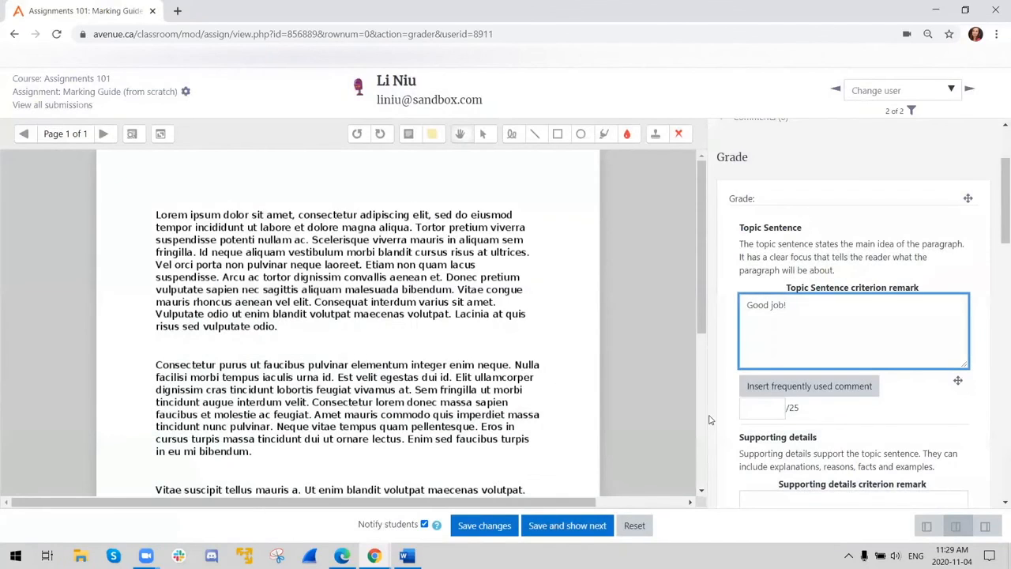
# - Score the Topic Sentence criterion 20 out of 25 and the Supporting details criterion 30 out of 40
pyautogui.scroll(-2, 711, 392)
pyautogui.scroll(-2, 712, 397)
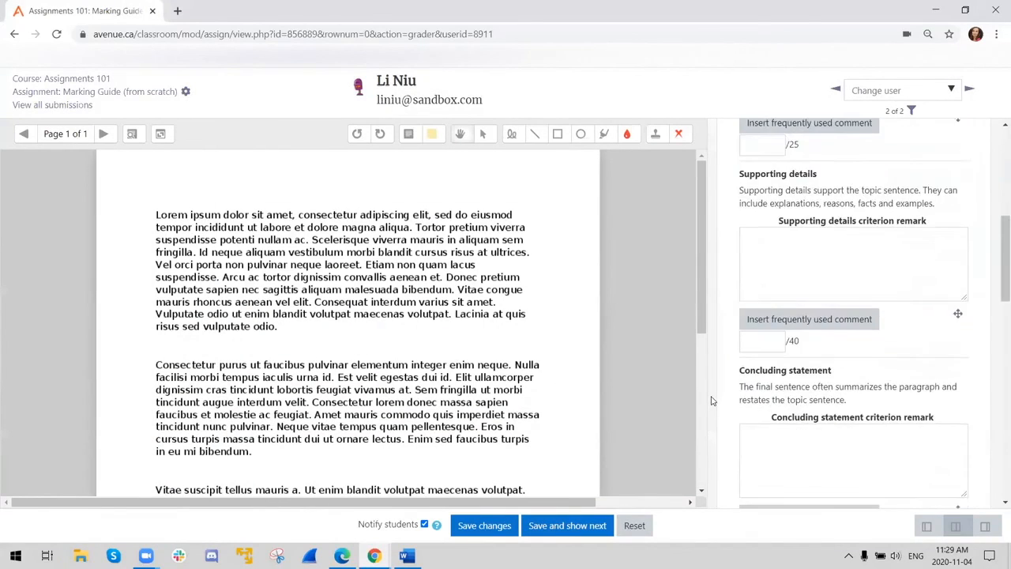
pyautogui.scroll(4, 713, 398)
pyautogui.scroll(-2, 811, 383)
pyautogui.click(756, 278)
pyautogui.write('20')
pyautogui.scroll(-3, 739, 397)
pyautogui.click(763, 279)
pyautogui.write('30')
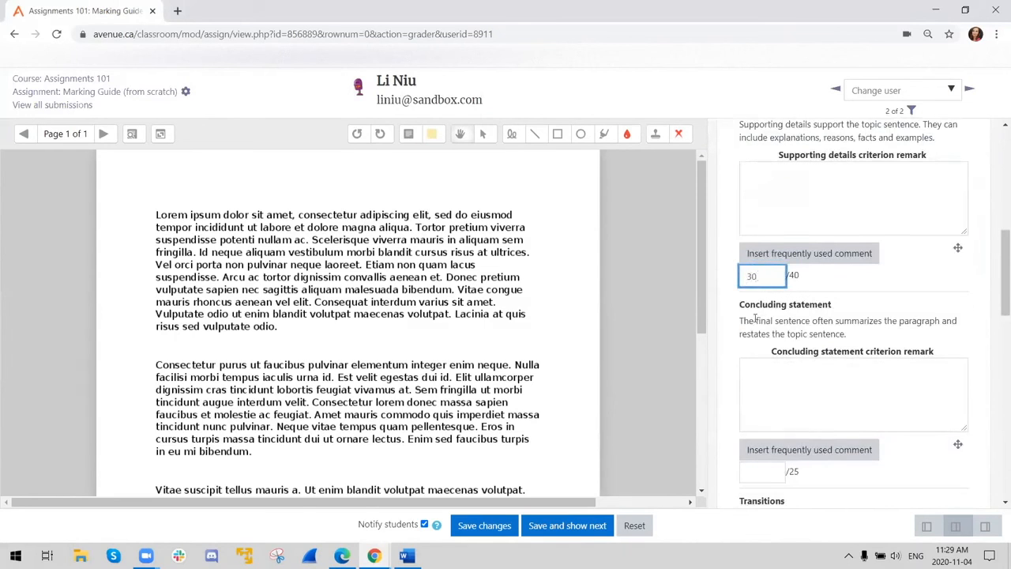
# - Score the Concluding statement criterion 25 out of 25 and the Transitions criterion 7 out of 10
pyautogui.scroll(-4, 763, 278)
pyautogui.click(765, 207)
pyautogui.write('20')
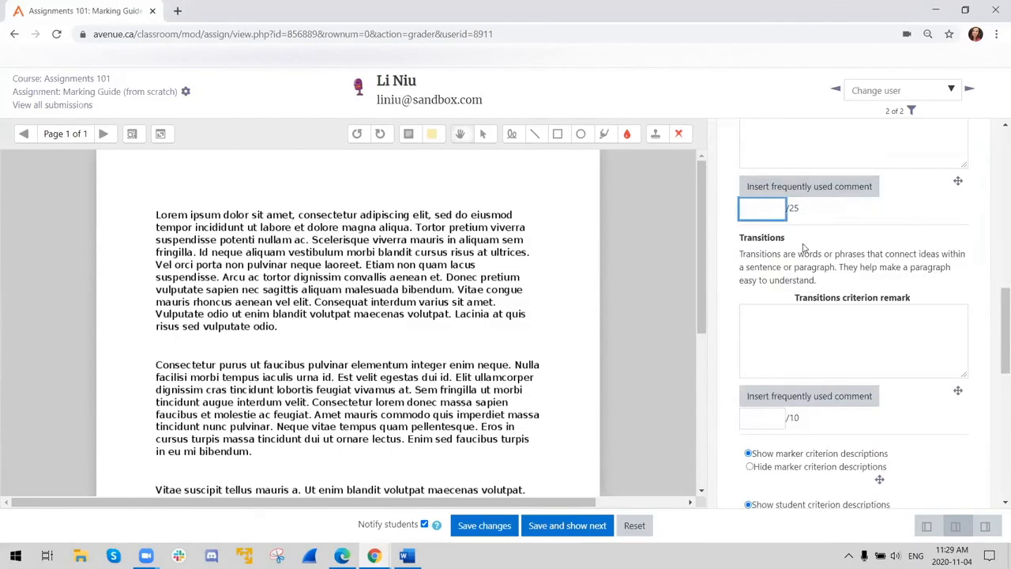
pyautogui.scroll(-3, 743, 209)
pyautogui.click(759, 220)
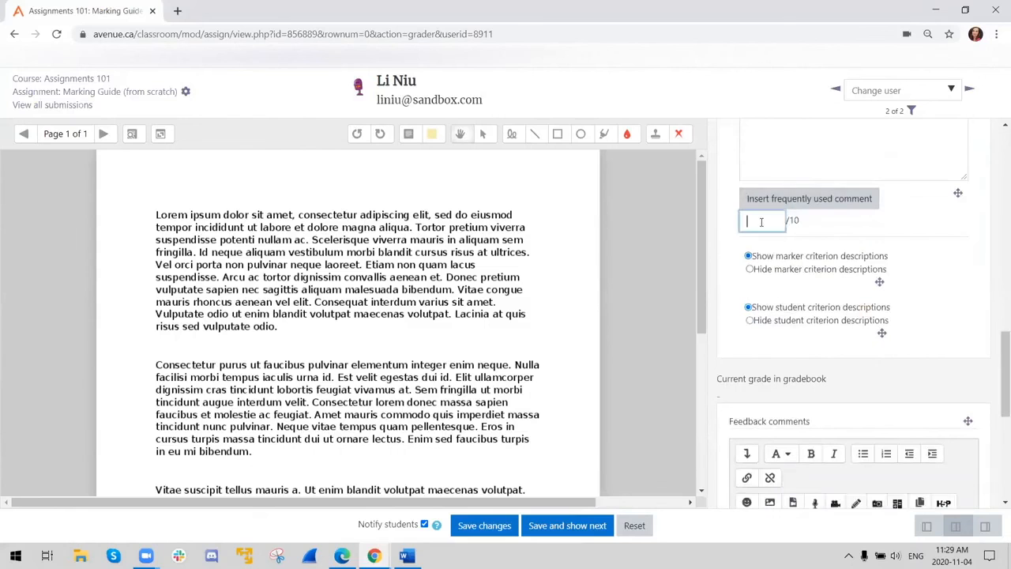
pyautogui.write('7')
# - Insert the frequently used comment "Please review the use of transitions. Let me know if you have any questions." as the Transitions criterion remark
pyautogui.scroll(1, 802, 215)
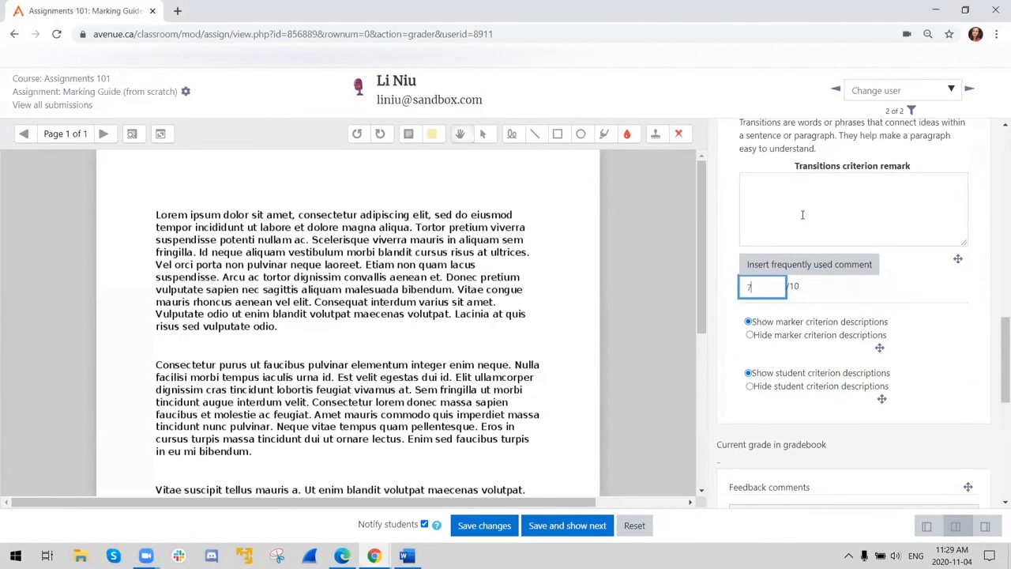
pyautogui.click(823, 269)
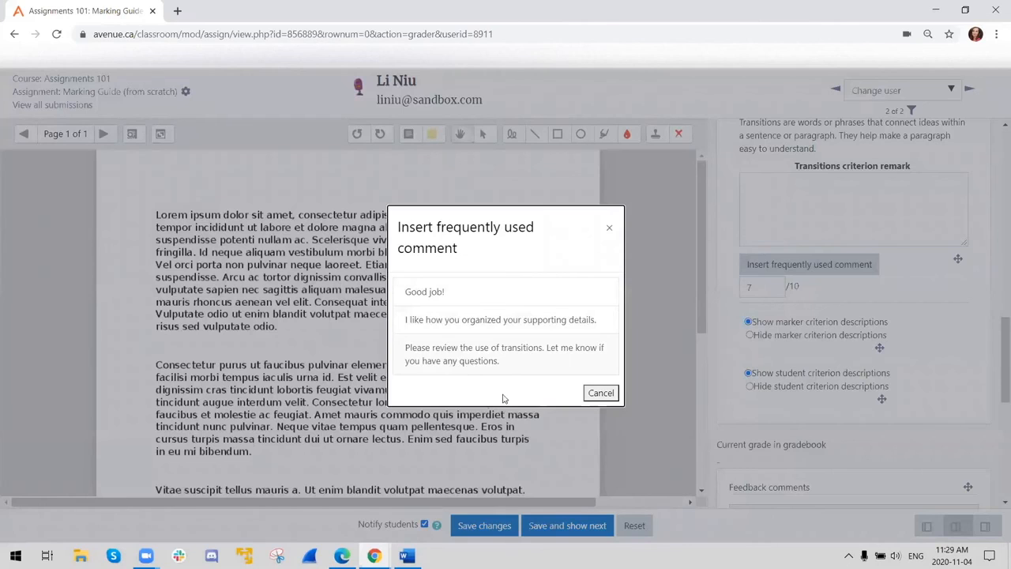
pyautogui.click(517, 369)
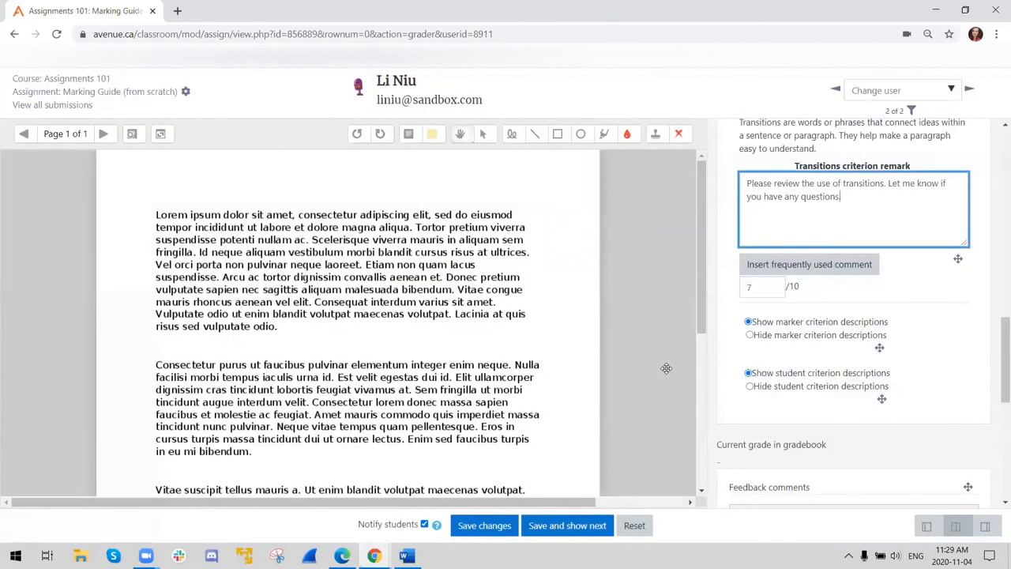
# - Save the grade and feedback for the student's submission and dismiss the confirmation
pyautogui.scroll(-3, 632, 403)
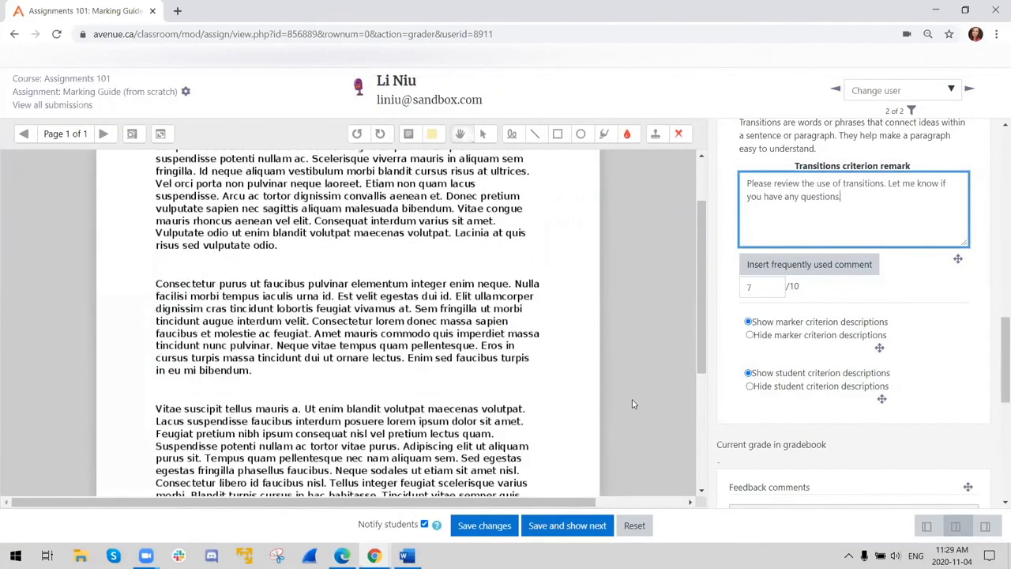
pyautogui.click(484, 526)
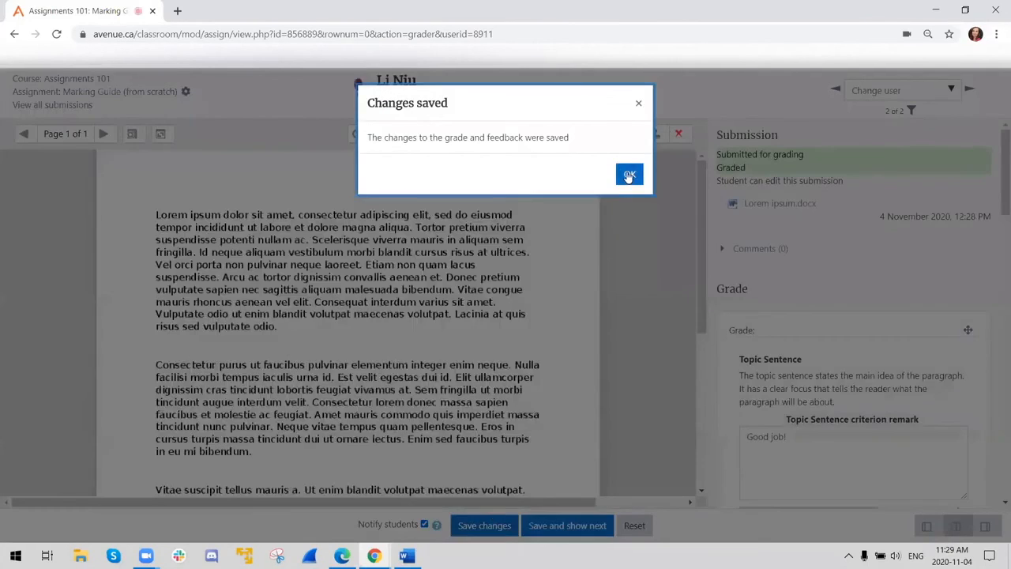
pyautogui.click(629, 176)
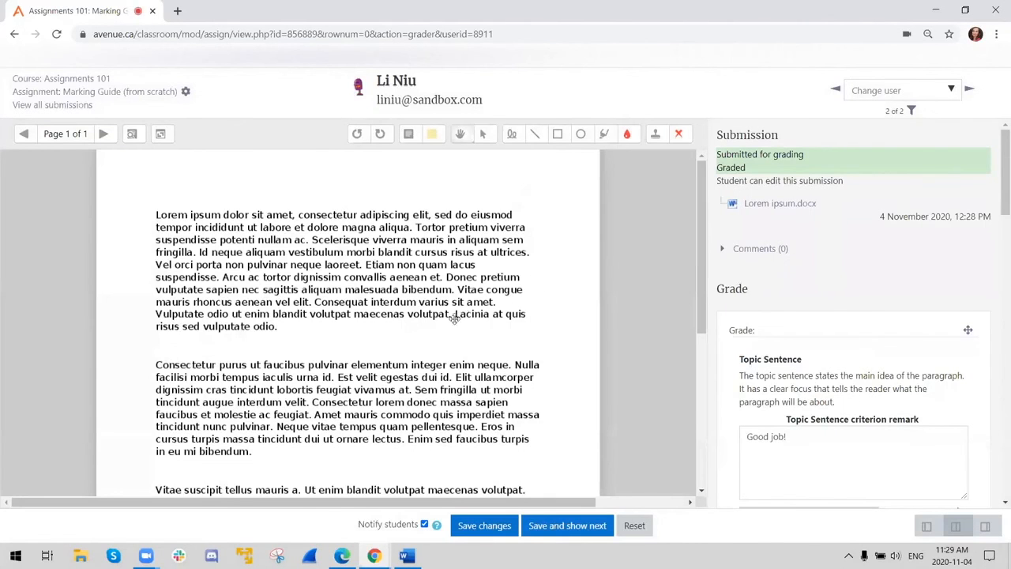
# - Switch to the student's Edge window and examine the reloaded assignment's grading status, criterion scores and feedback remarks
pyautogui.click(343, 555)
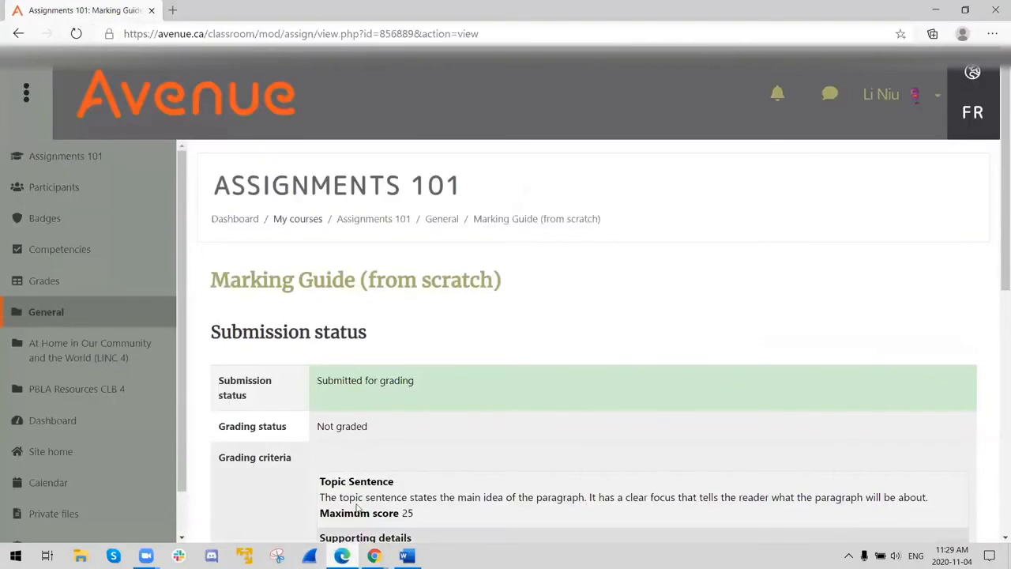
pyautogui.scroll(-3, 476, 329)
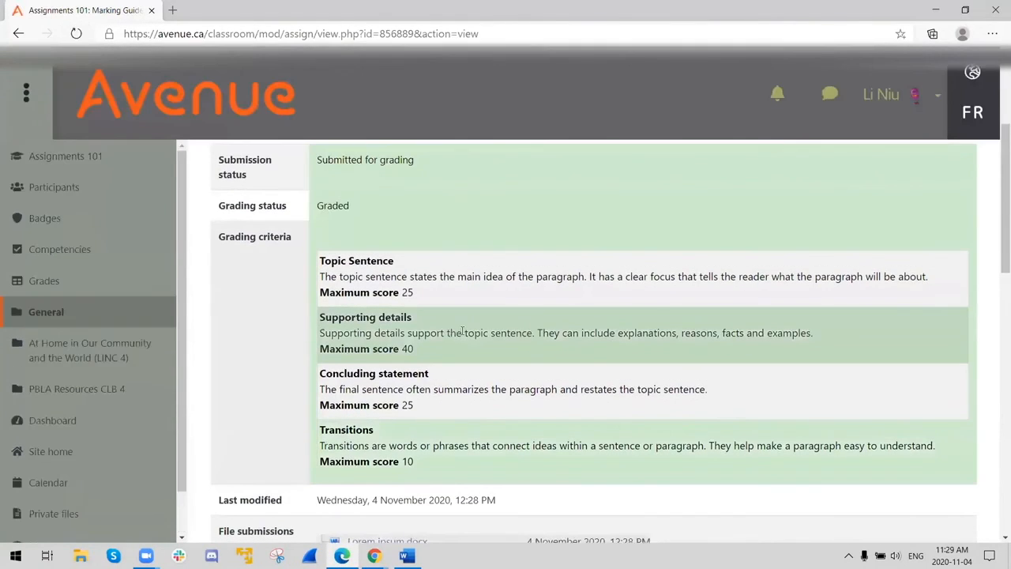
pyautogui.scroll(-6, 410, 341)
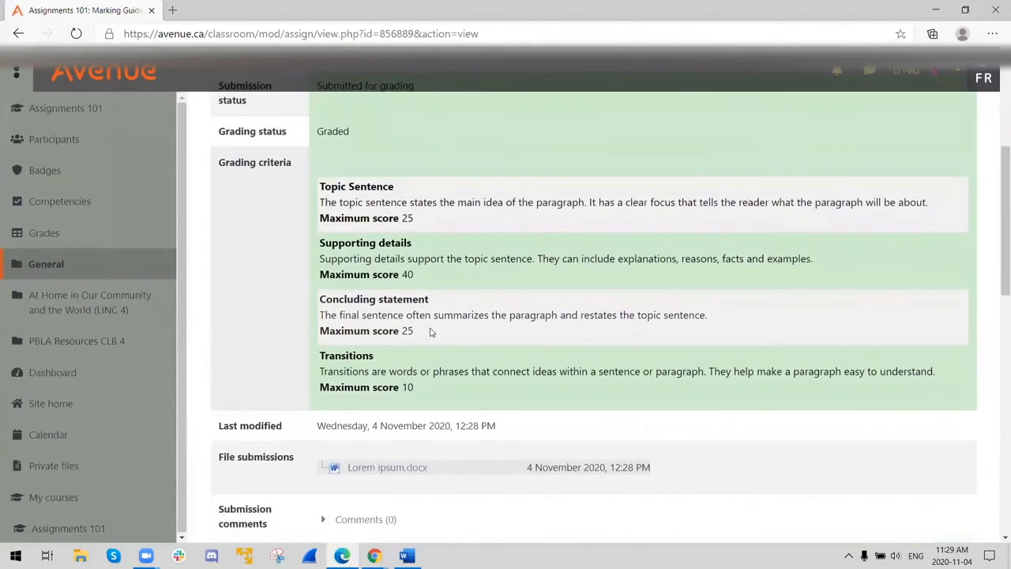
pyautogui.scroll(-4, 425, 335)
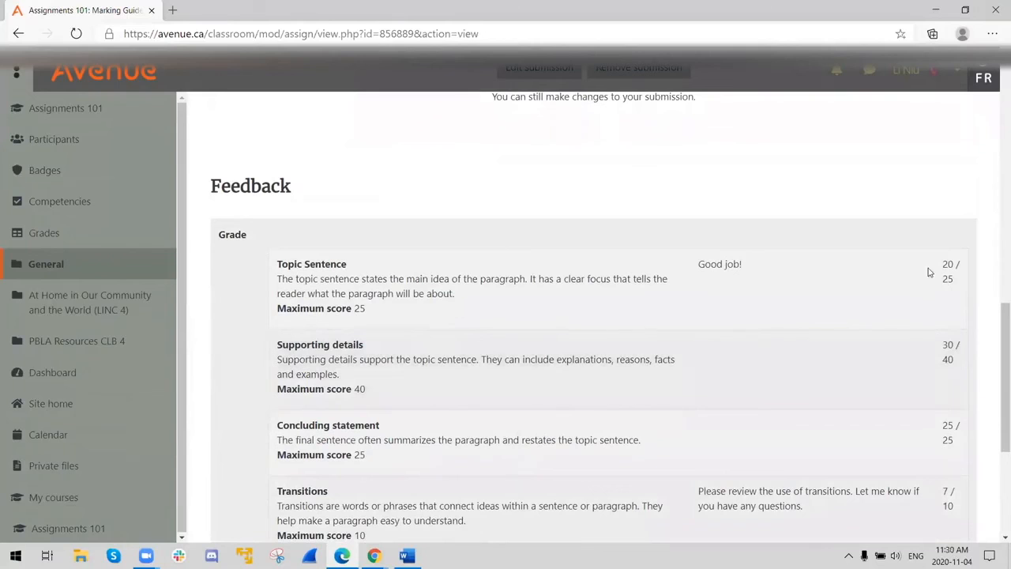
pyautogui.scroll(-2, 943, 328)
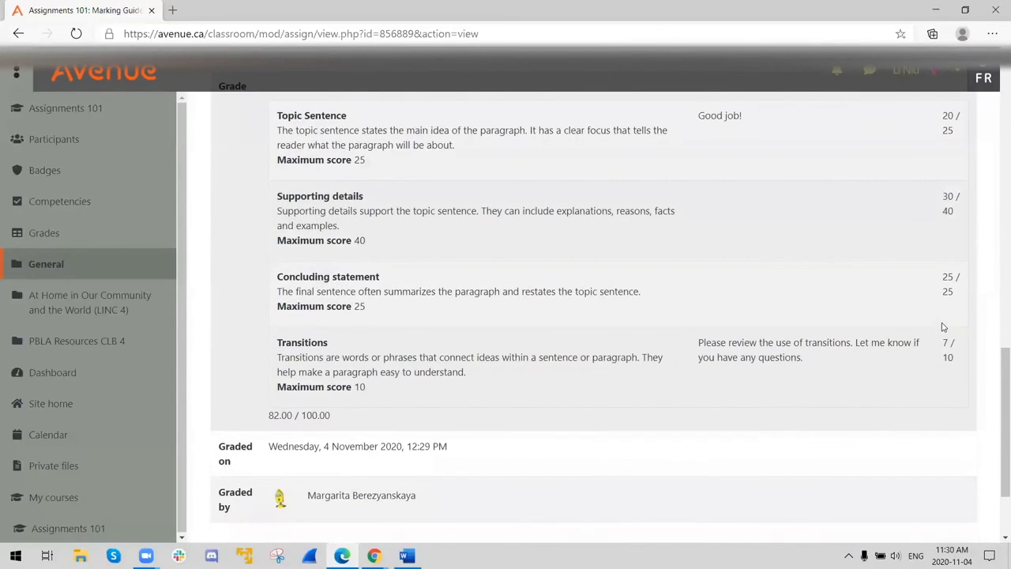
pyautogui.scroll(2, 935, 318)
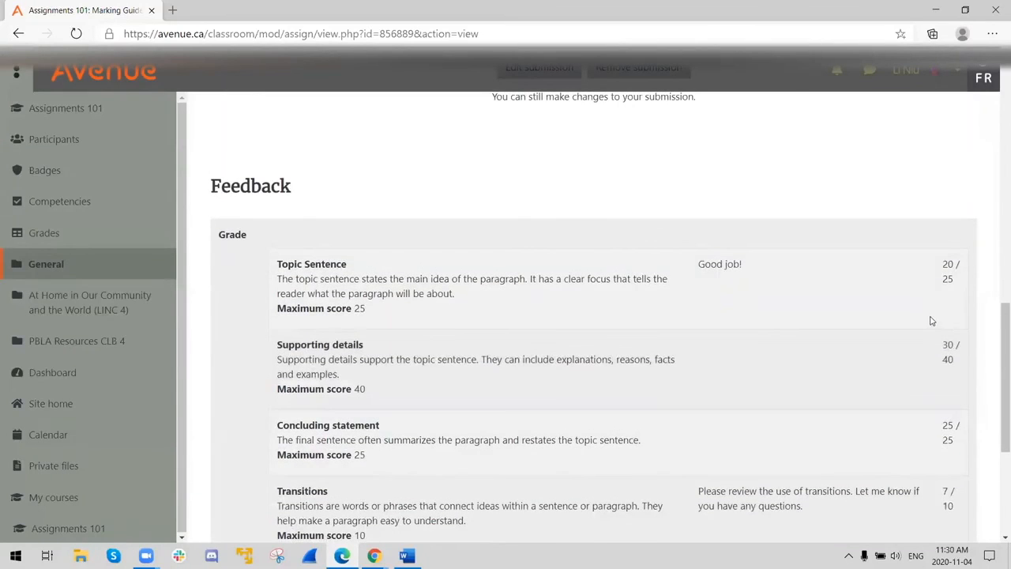
# - Switch back to the teacher's Chrome grading window and return to the Assignments 101 course page
pyautogui.moveTo(374, 556)
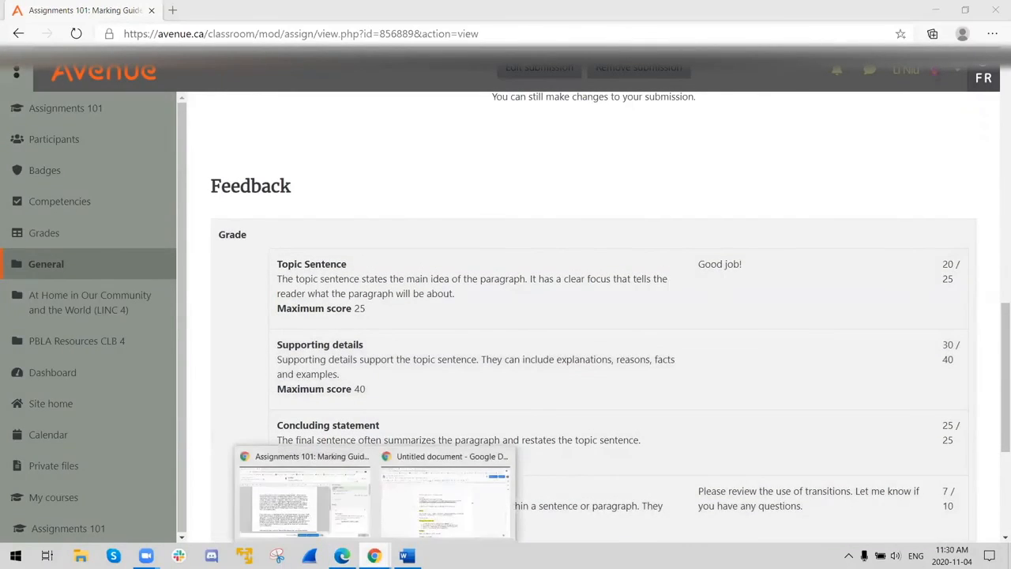
pyautogui.click(328, 505)
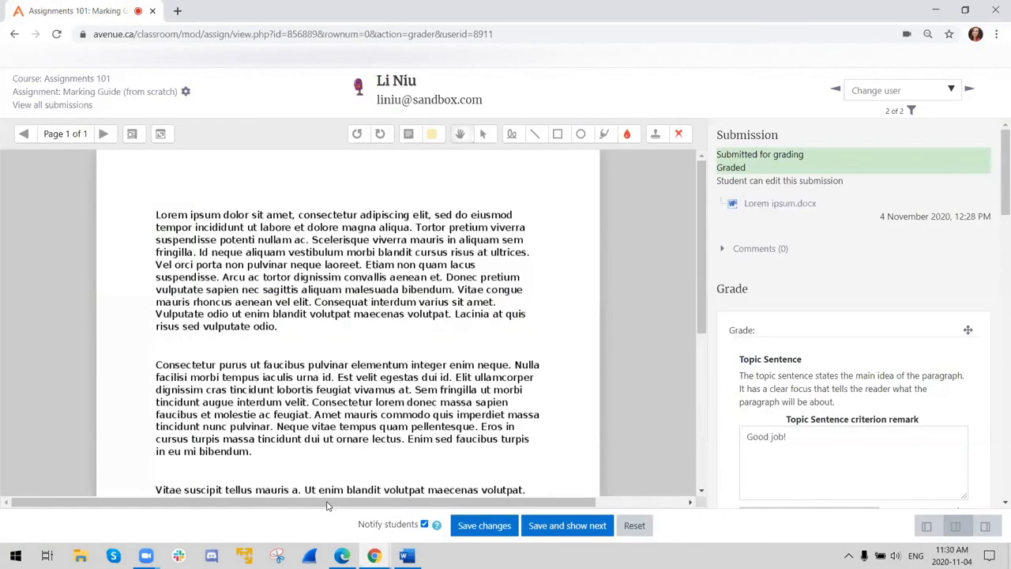
pyautogui.click(63, 80)
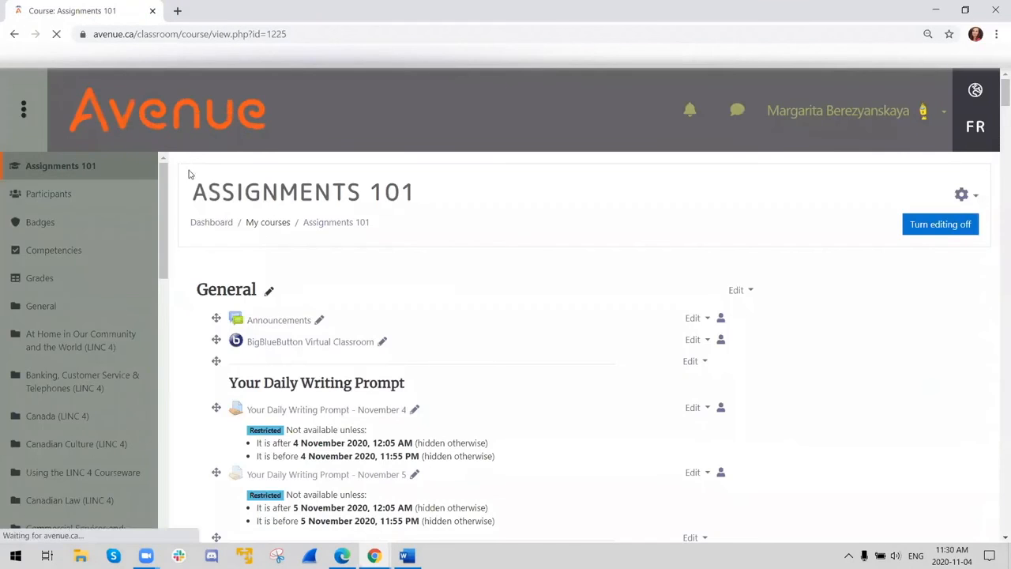
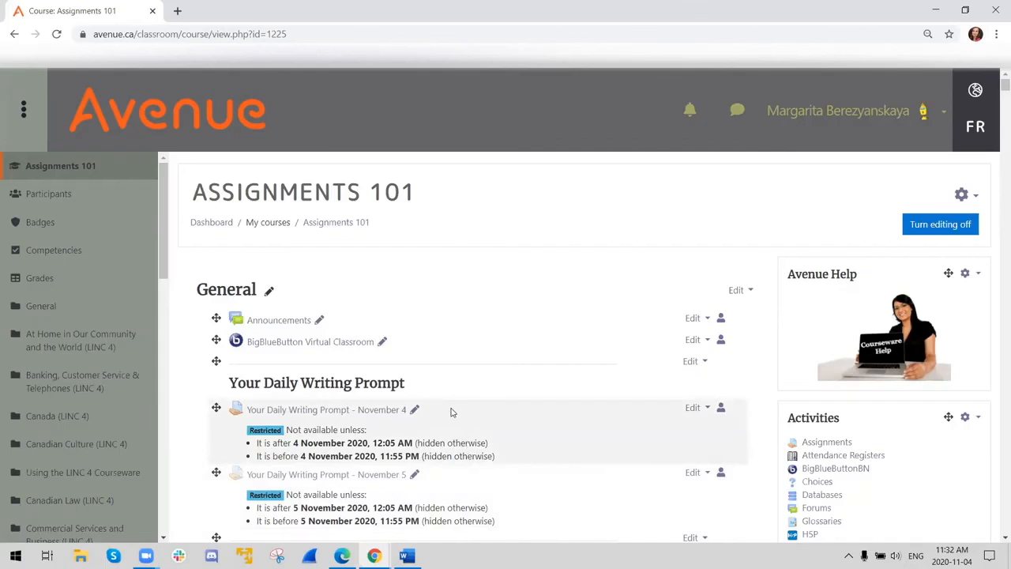
# - Open the "Your first house (Rubric - Template)" assignment, check its list of all submissions and return to the assignment page
pyautogui.scroll(-1, 436, 419)
pyautogui.scroll(-3, 435, 420)
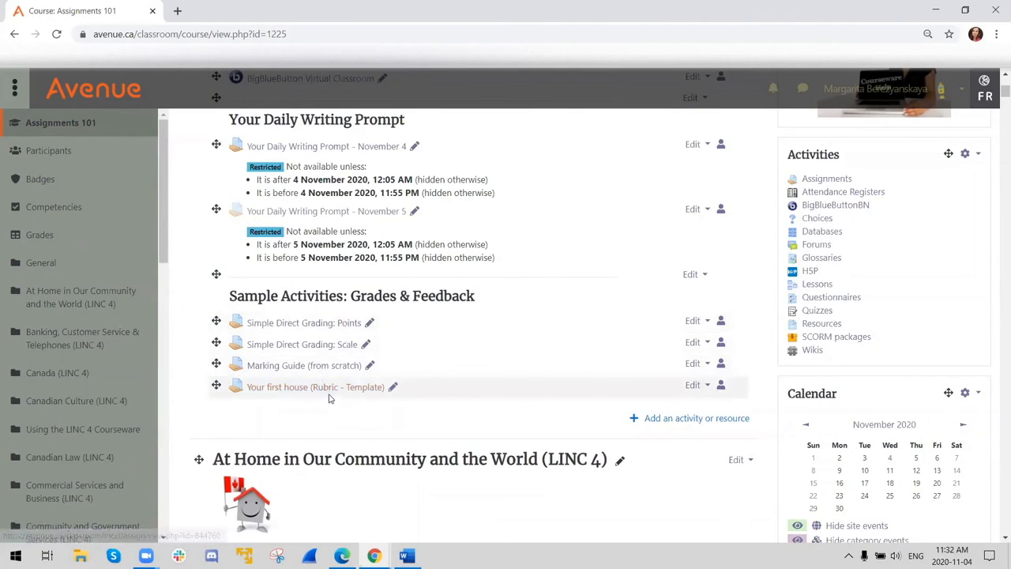
pyautogui.click(329, 395)
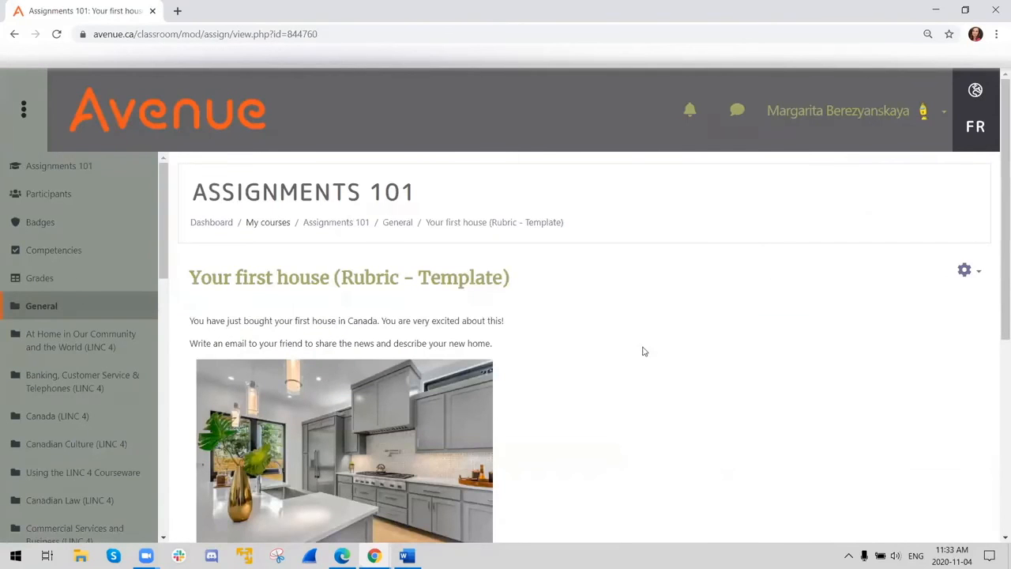
pyautogui.scroll(-2, 626, 345)
pyautogui.scroll(-2, 624, 345)
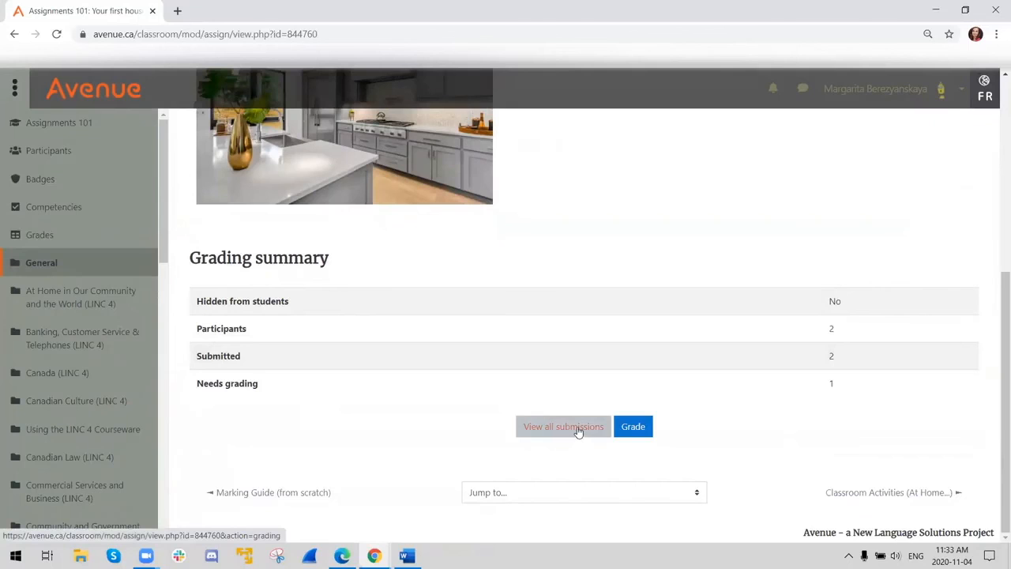
pyautogui.click(578, 427)
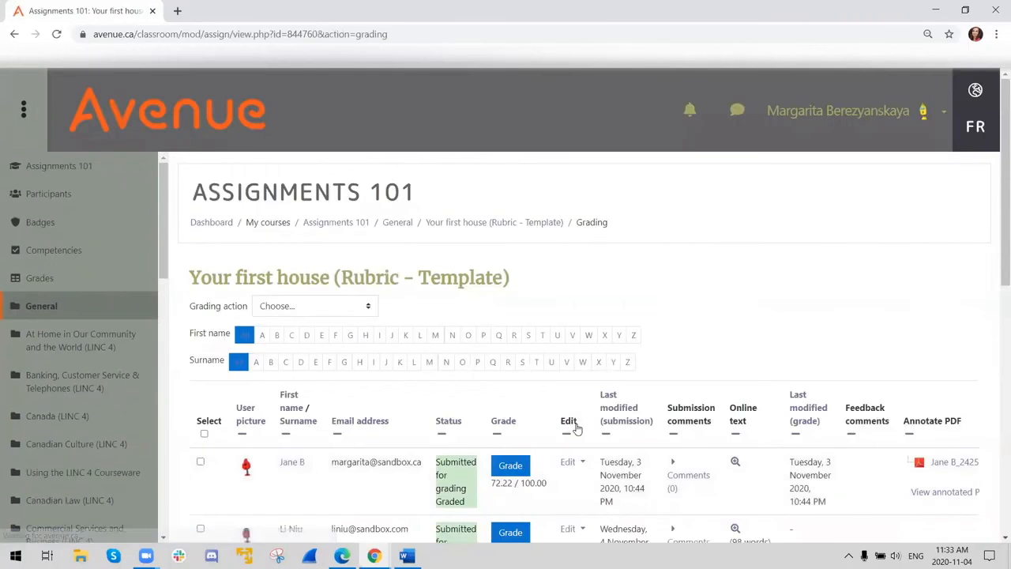
pyautogui.click(465, 225)
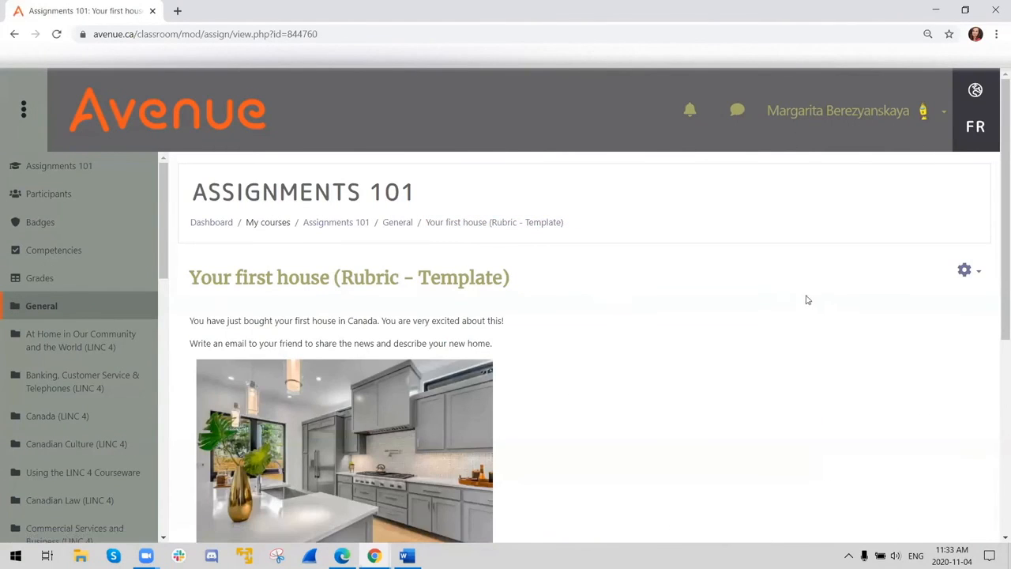
# - Open the assignment's settings for editing and expand the Grade section
pyautogui.click(966, 271)
pyautogui.click(905, 302)
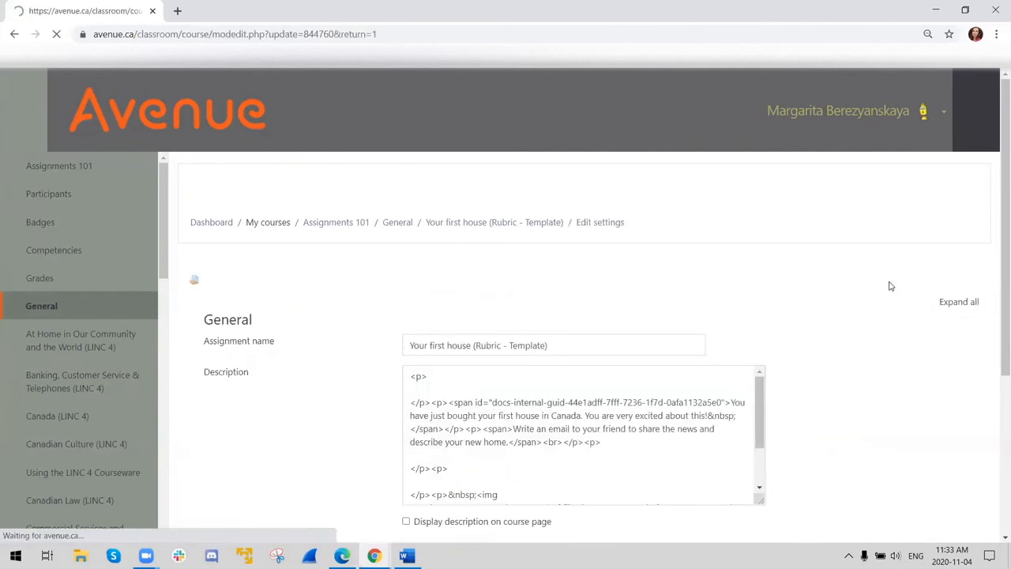
pyautogui.scroll(-5, 340, 387)
pyautogui.scroll(-12, 386, 365)
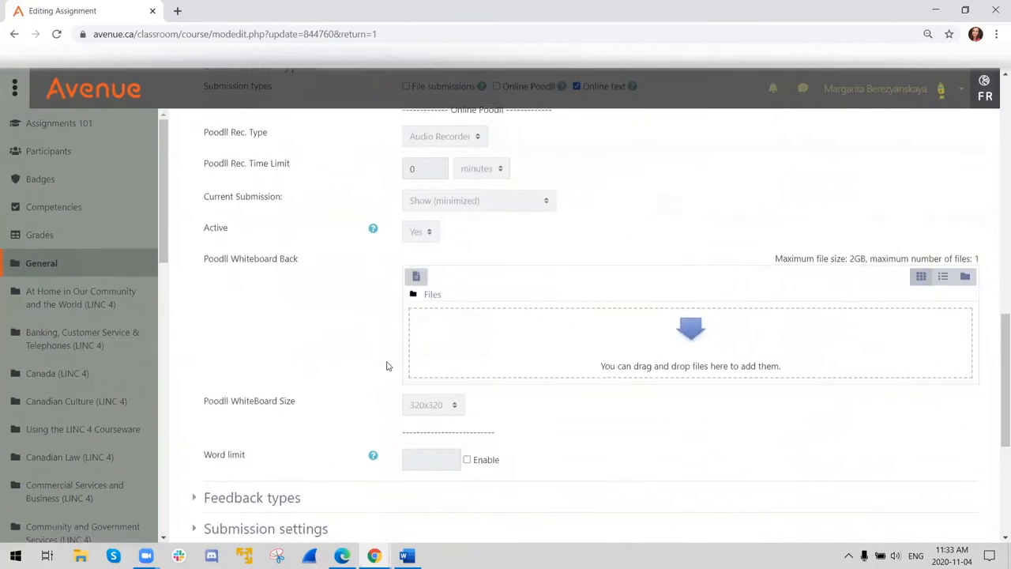
pyautogui.scroll(3, 382, 363)
pyautogui.scroll(-4, 316, 352)
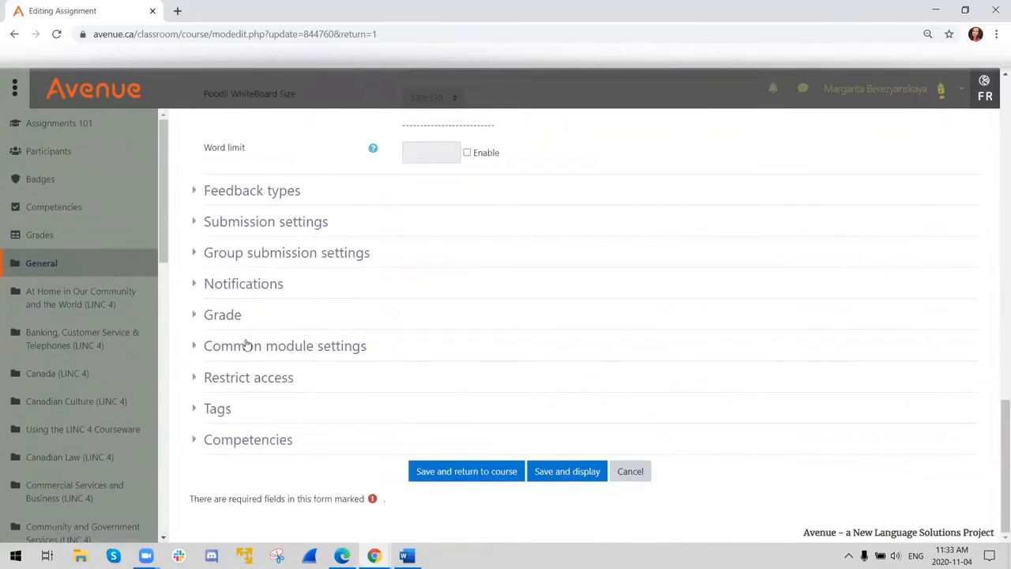
pyautogui.click(229, 316)
pyautogui.scroll(-2, 322, 335)
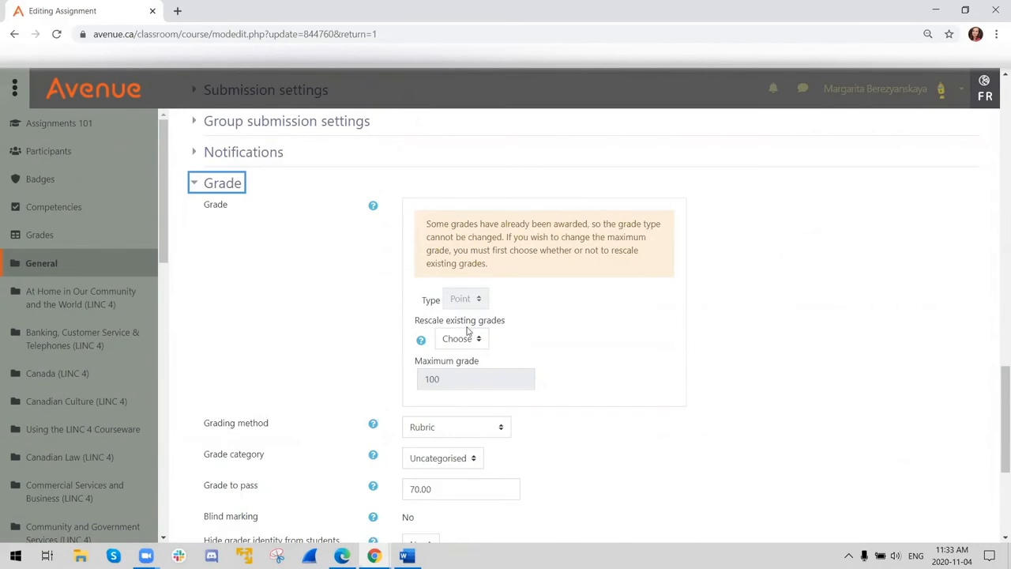
# - Review the Grade settings and select Rubric from the available grading methods
pyautogui.scroll(-2, 519, 369)
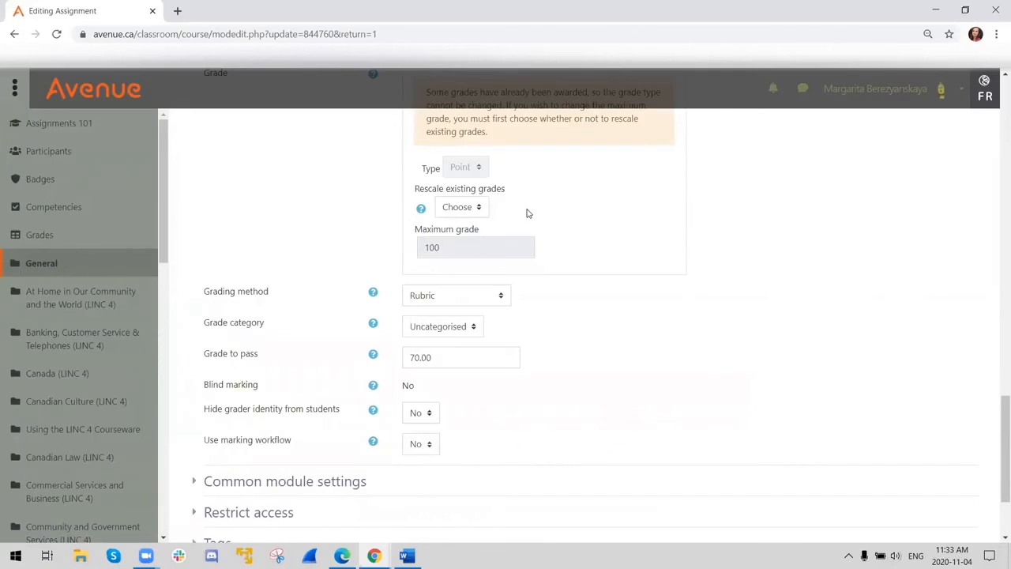
pyautogui.scroll(3, 527, 217)
pyautogui.scroll(-3, 623, 413)
pyautogui.click(435, 297)
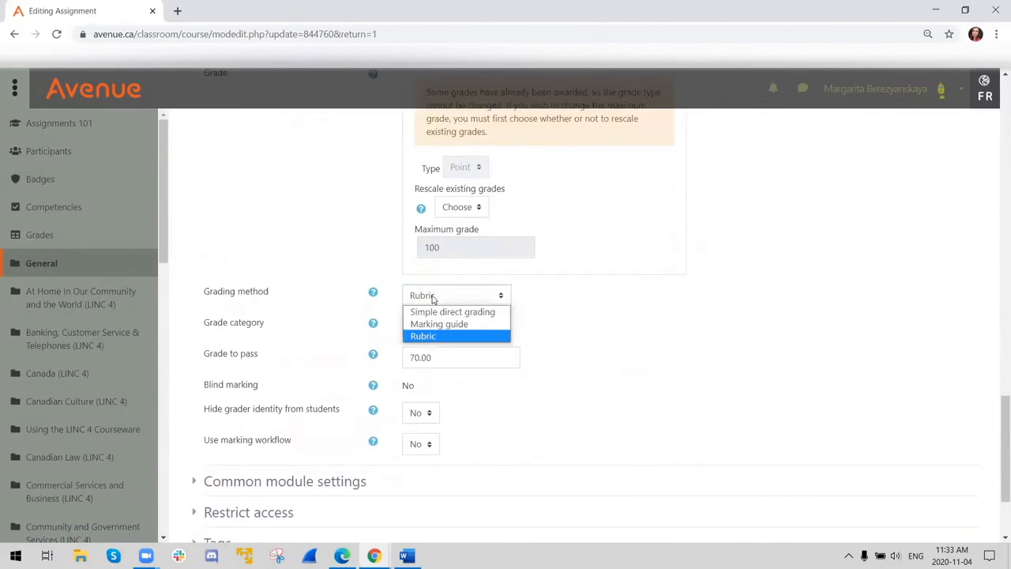
pyautogui.click(428, 337)
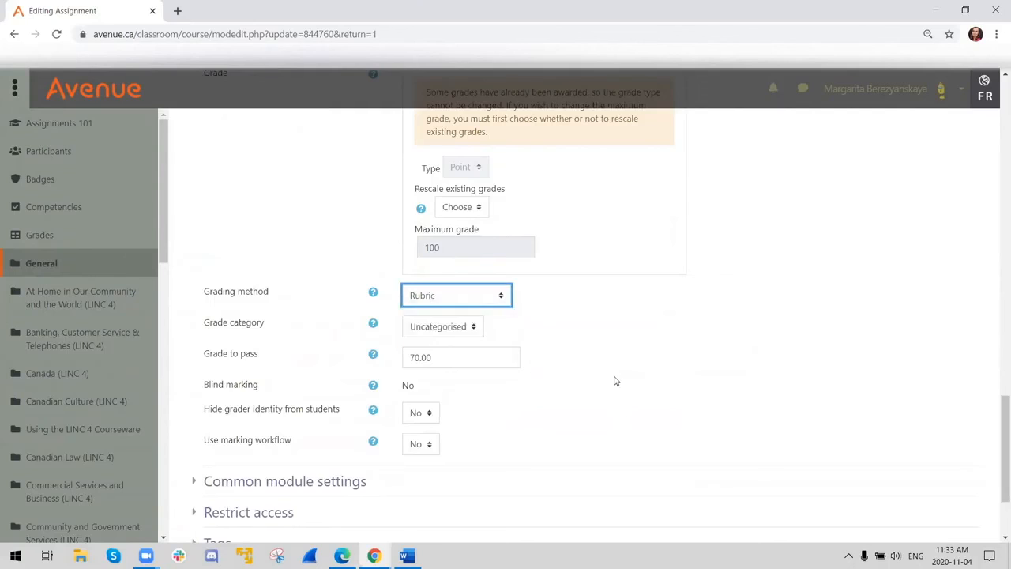
# - Clear the Grade to pass value, then save and display the assignment
pyautogui.scroll(-2, 553, 426)
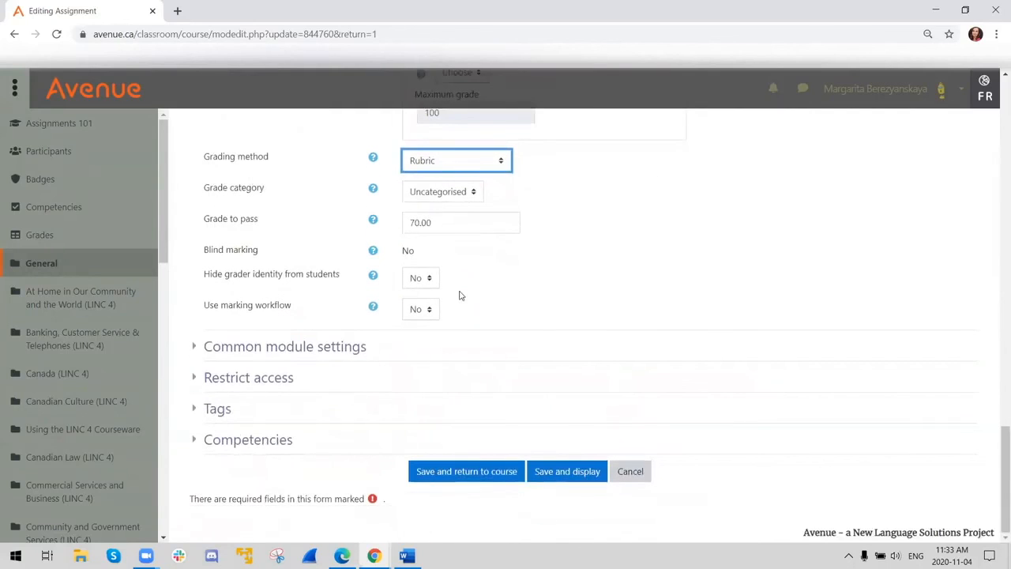
pyautogui.moveTo(433, 224); pyautogui.dragTo(353, 227)
pyautogui.press('BackSpace')
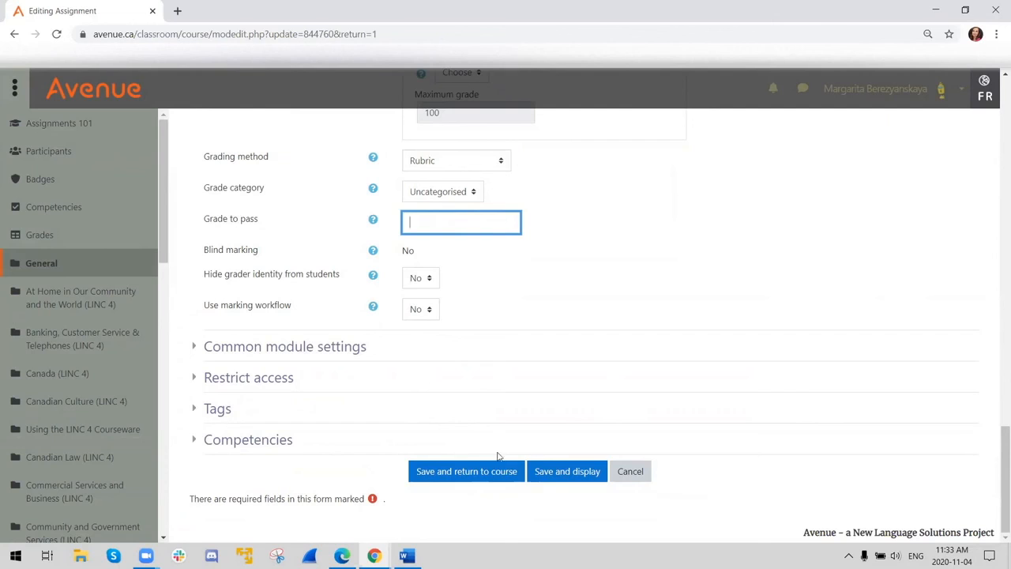
pyautogui.click(572, 479)
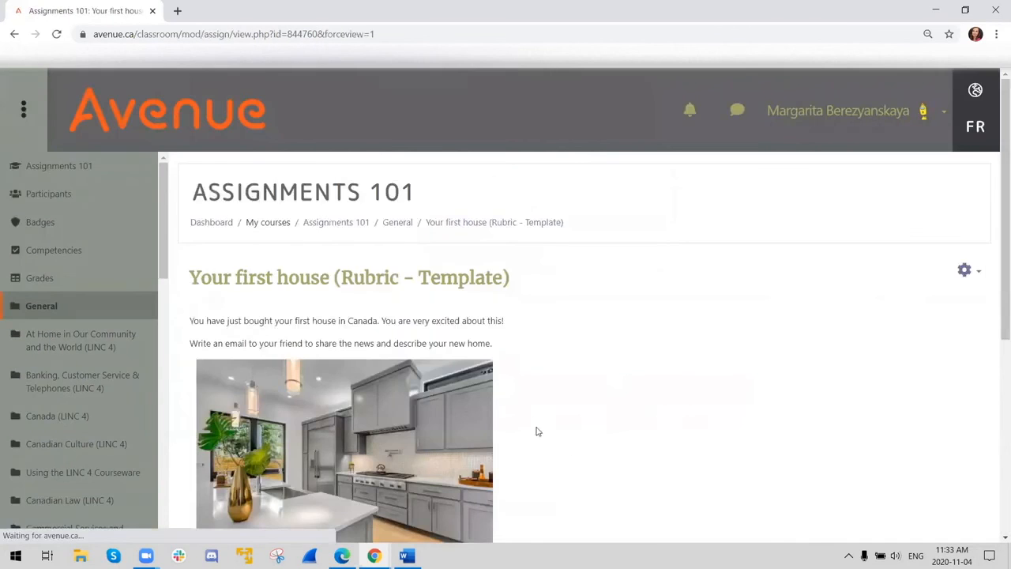
# - Start grading the assignment and move to the second student's ungraded submission
pyautogui.scroll(-5, 535, 429)
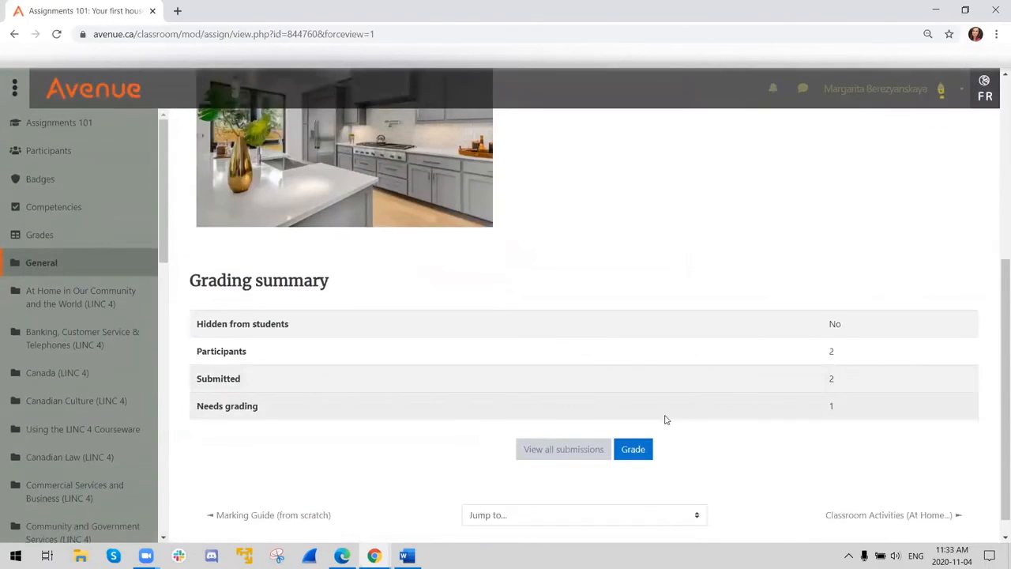
pyautogui.click(634, 450)
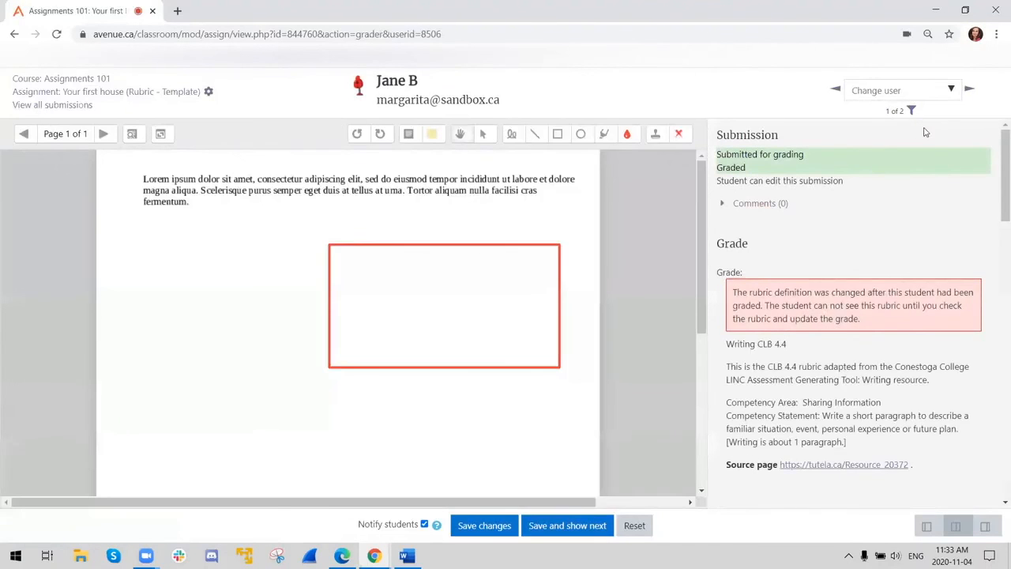
pyautogui.click(970, 89)
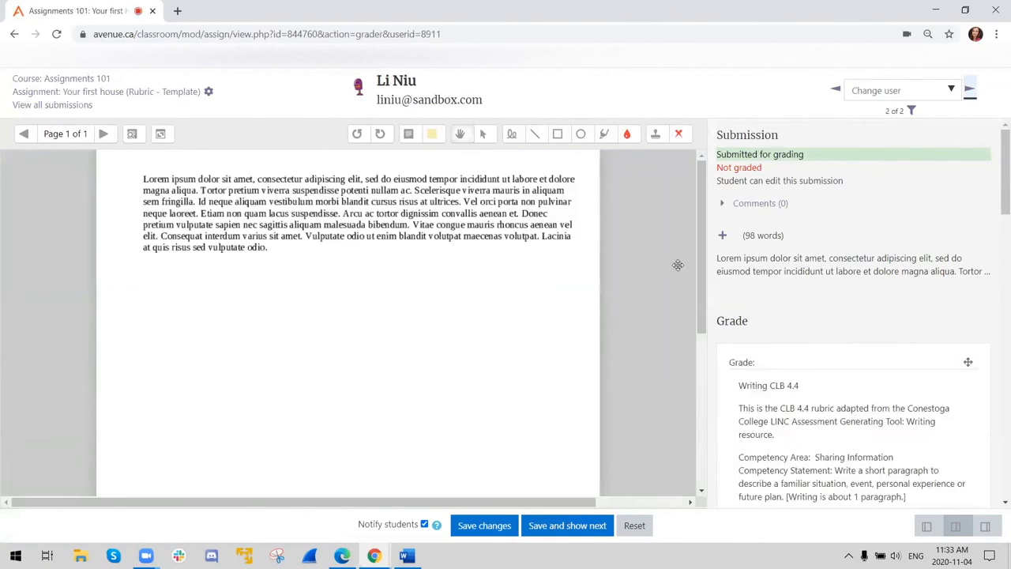
# - Examine the Writing CLB 4.4 rubric's criteria, achievement levels and remark fields beside the submission
pyautogui.scroll(-5, 731, 276)
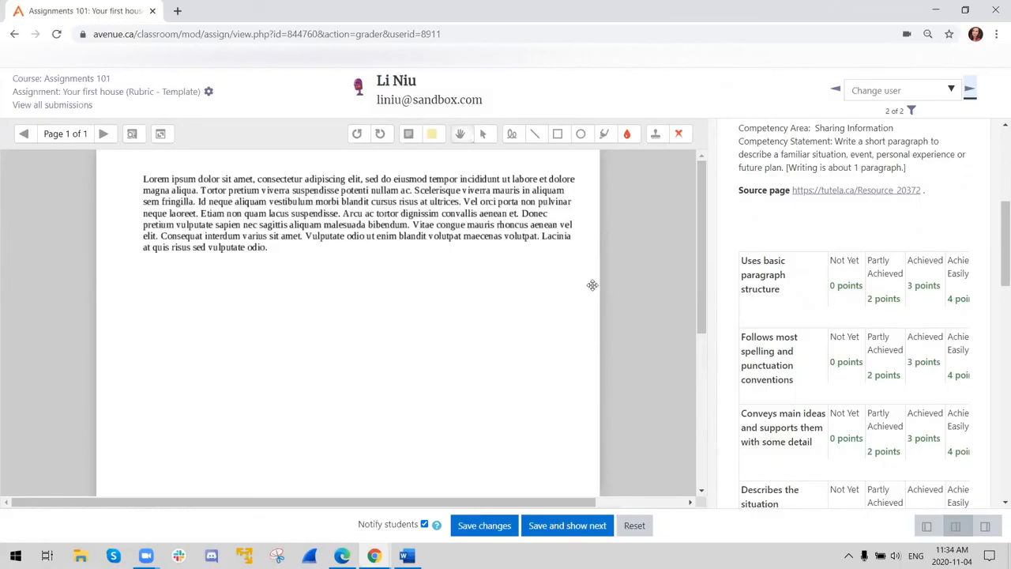
pyautogui.click(918, 304)
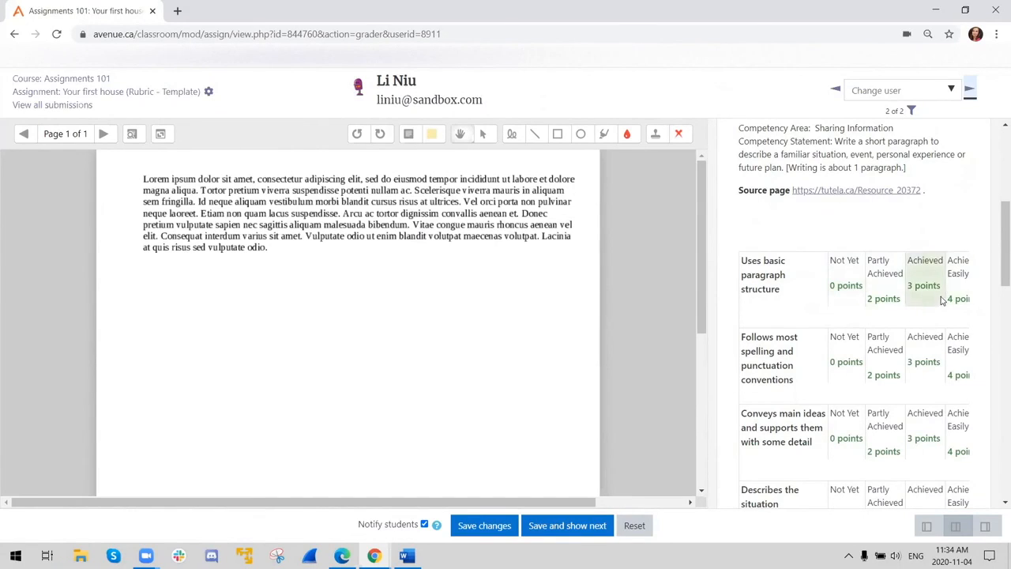
pyautogui.moveTo(950, 297); pyautogui.dragTo(899, 300)
pyautogui.click(820, 399)
pyautogui.moveTo(820, 400); pyautogui.dragTo(885, 389)
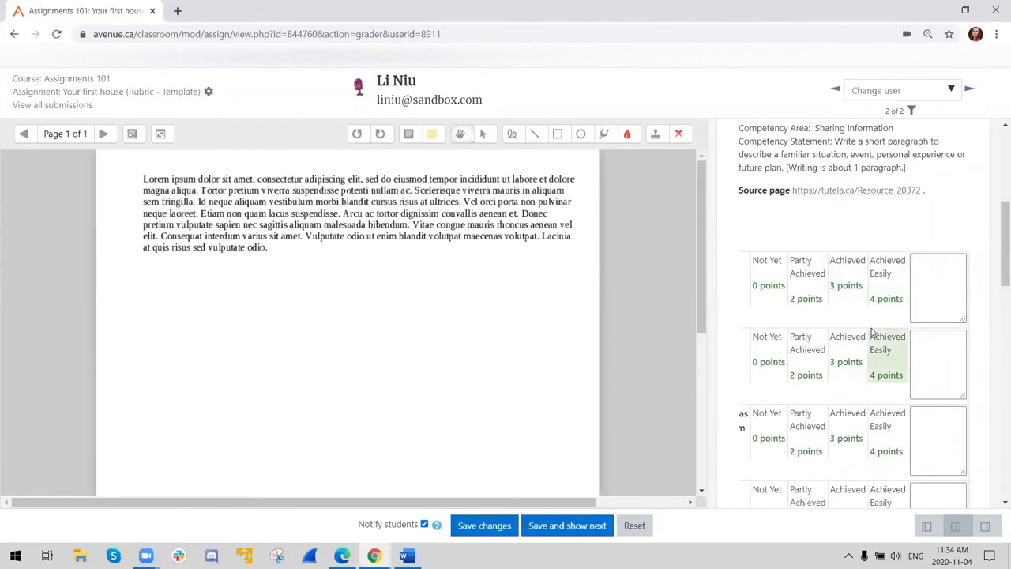
# - Try the different grader layouts and finish with the rubric grading panel expanded and the submission hidden
pyautogui.click(927, 532)
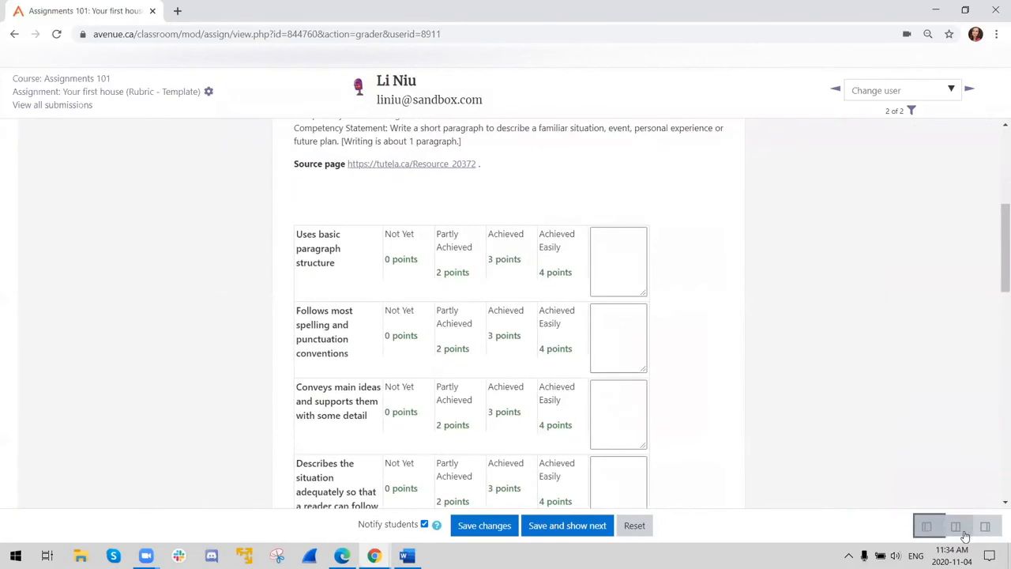
pyautogui.click(958, 534)
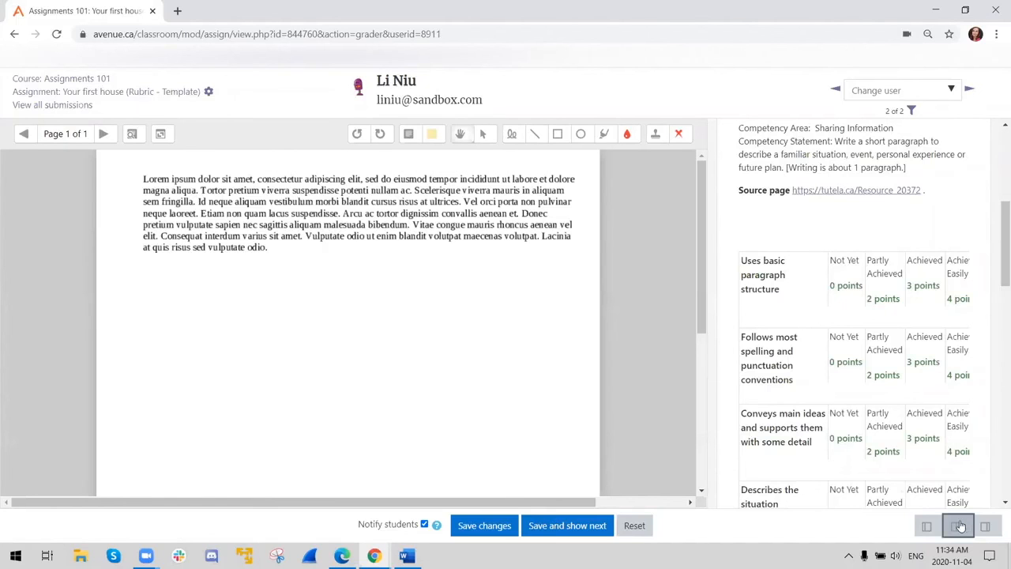
pyautogui.click(984, 526)
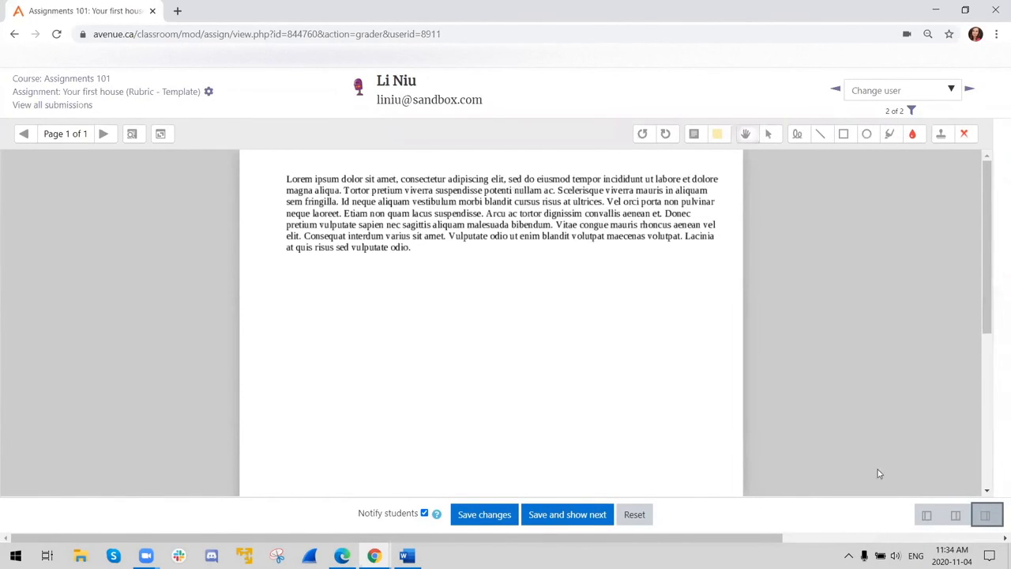
pyautogui.click(927, 514)
# - Try different levels for the "Uses basic paragraph structure" criterion and settle on Achieved (3 points)
pyautogui.click(504, 259)
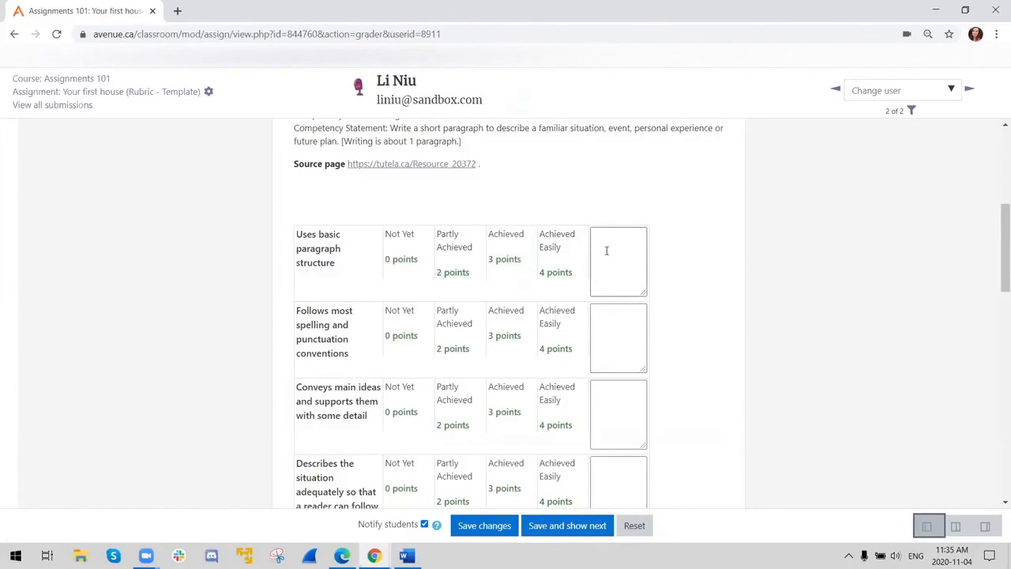
pyautogui.scroll(-2, 612, 267)
pyautogui.scroll(3, 613, 272)
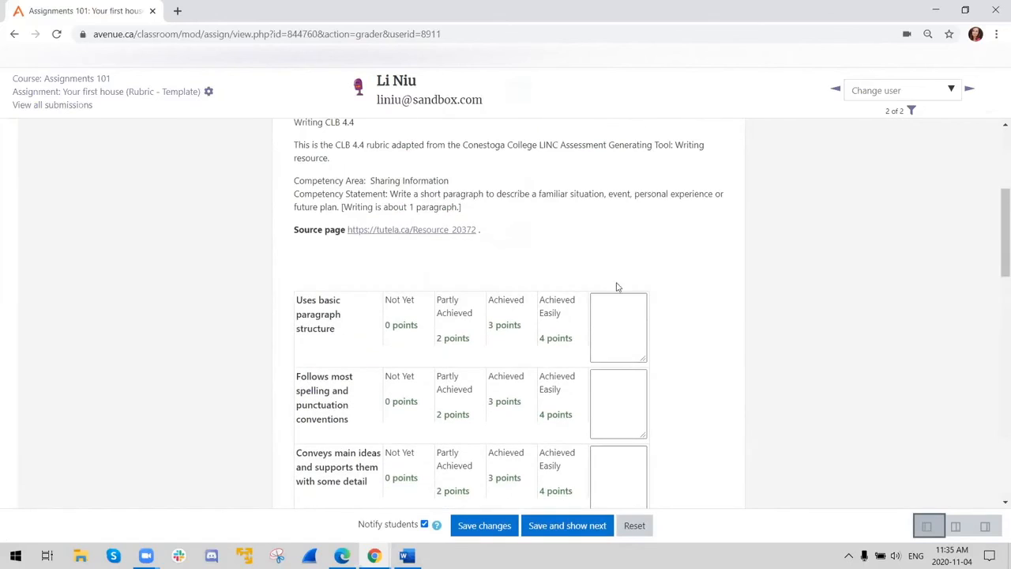
pyautogui.click(514, 323)
pyautogui.click(458, 323)
pyautogui.click(508, 332)
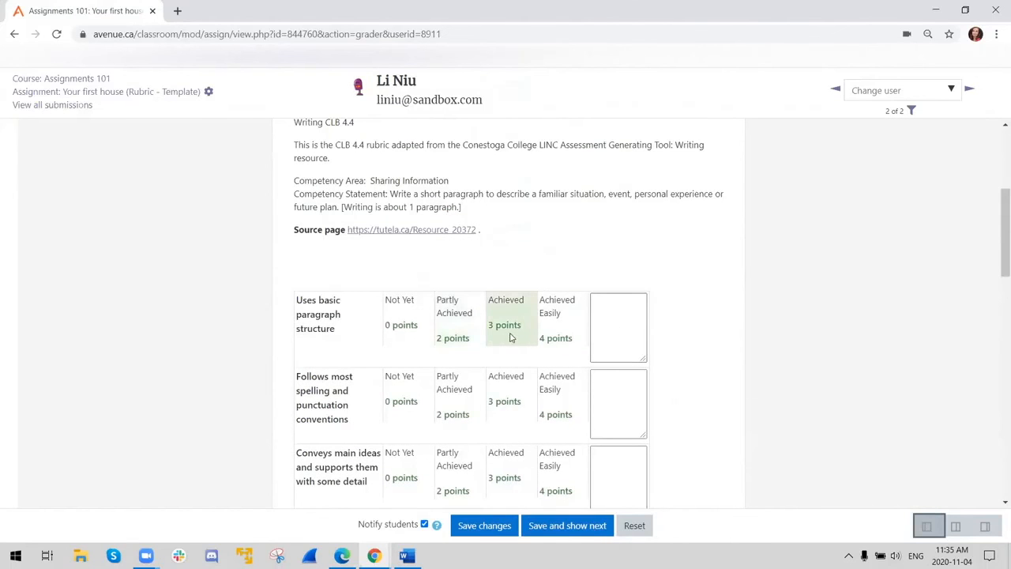
pyautogui.click(427, 334)
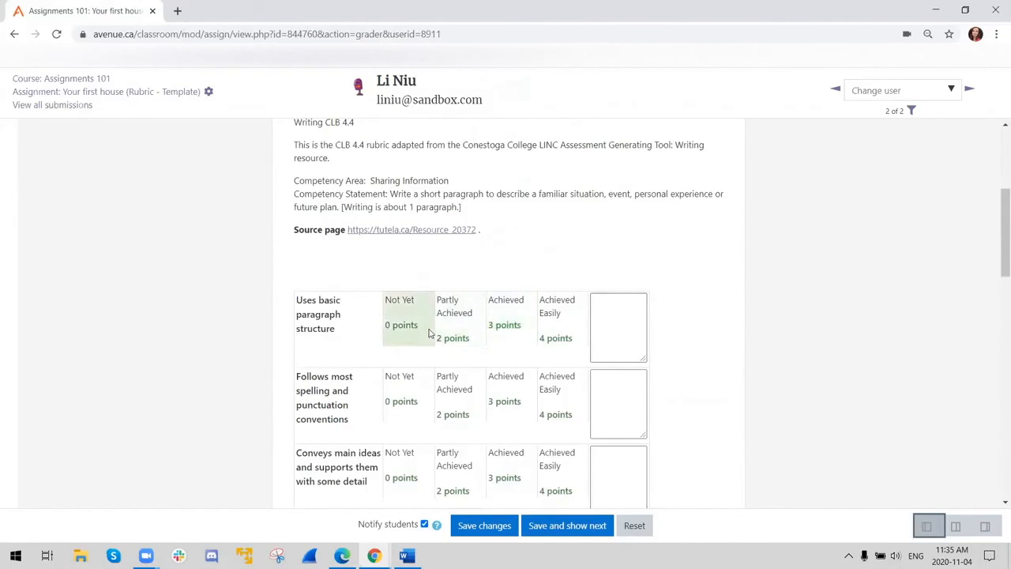
pyautogui.click(464, 332)
pyautogui.click(500, 327)
pyautogui.click(461, 323)
pyautogui.click(501, 327)
pyautogui.scroll(-3, 522, 355)
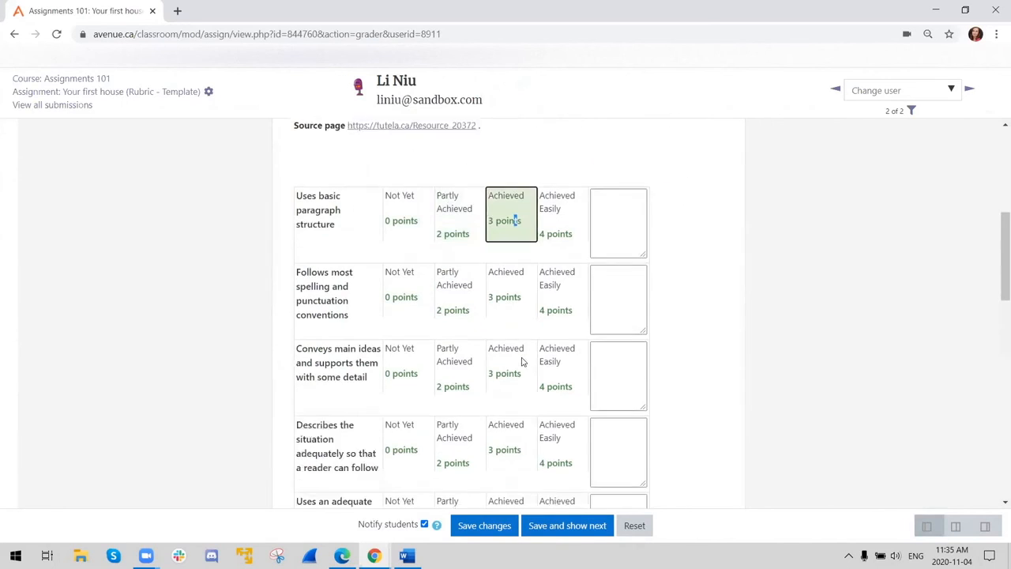
# - Rate spelling and punctuation and situation description as Achieved Easily (4 points), and main ideas and everyday vocabulary as Achieved (3 points)
pyautogui.click(563, 268)
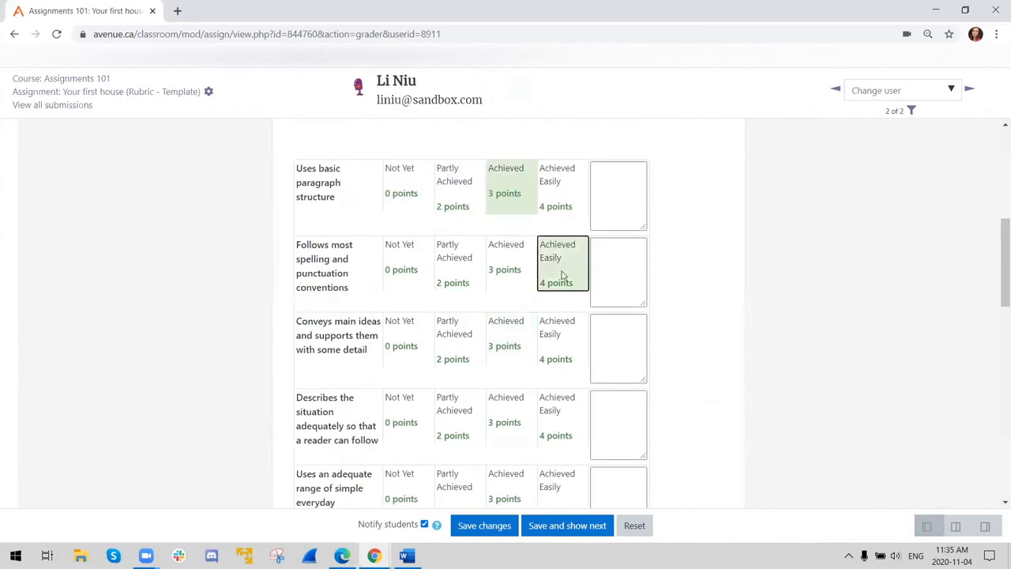
pyautogui.click(515, 358)
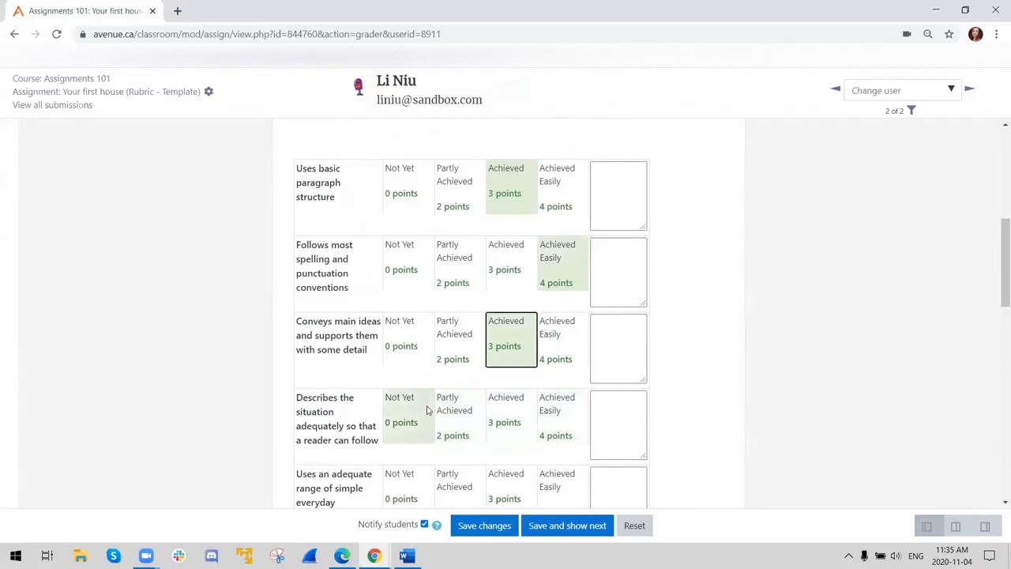
pyautogui.click(468, 422)
pyautogui.click(561, 421)
pyautogui.click(503, 483)
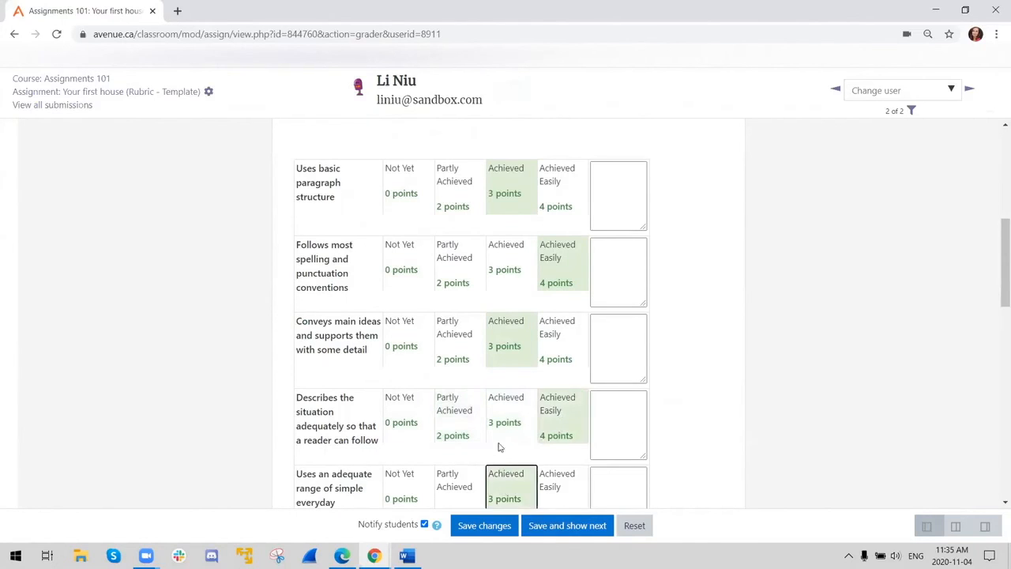
# - Rate simple structures, word order and forms, and simple message as Achieved (3 points), and personal information as Achieved Easily (4 points)
pyautogui.scroll(-4, 499, 447)
pyautogui.click(513, 265)
pyautogui.click(549, 314)
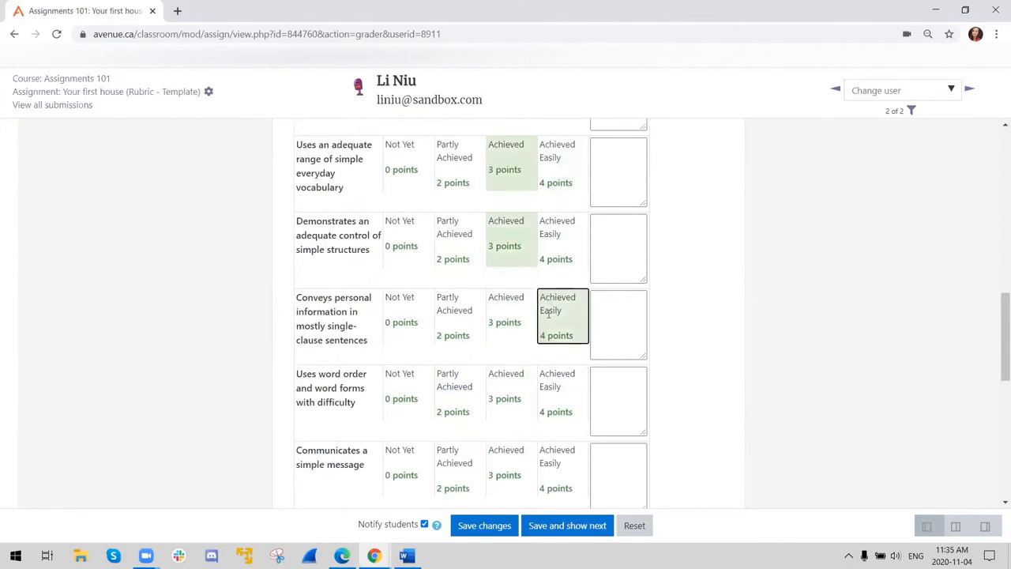
pyautogui.click(517, 392)
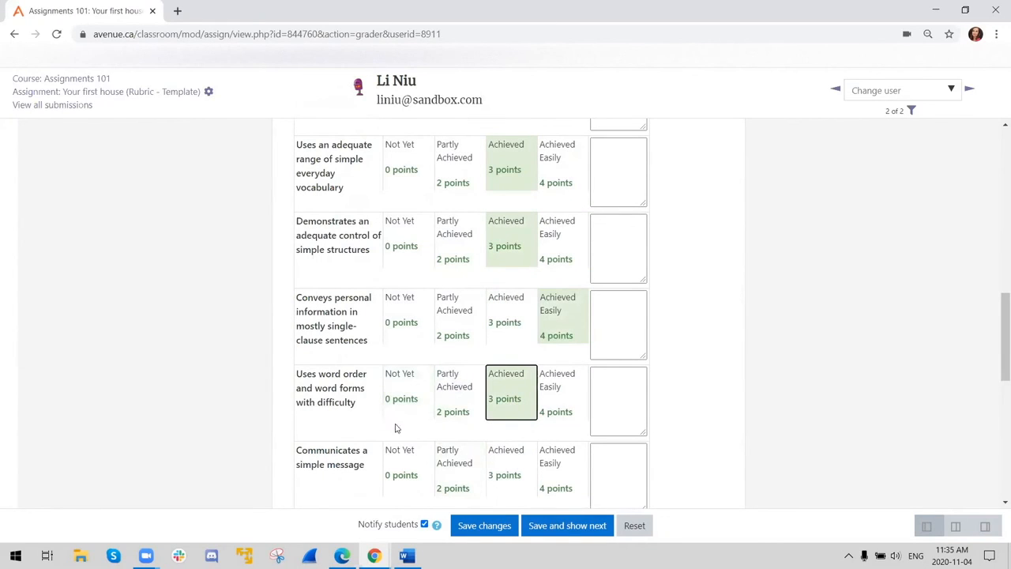
pyautogui.click(531, 463)
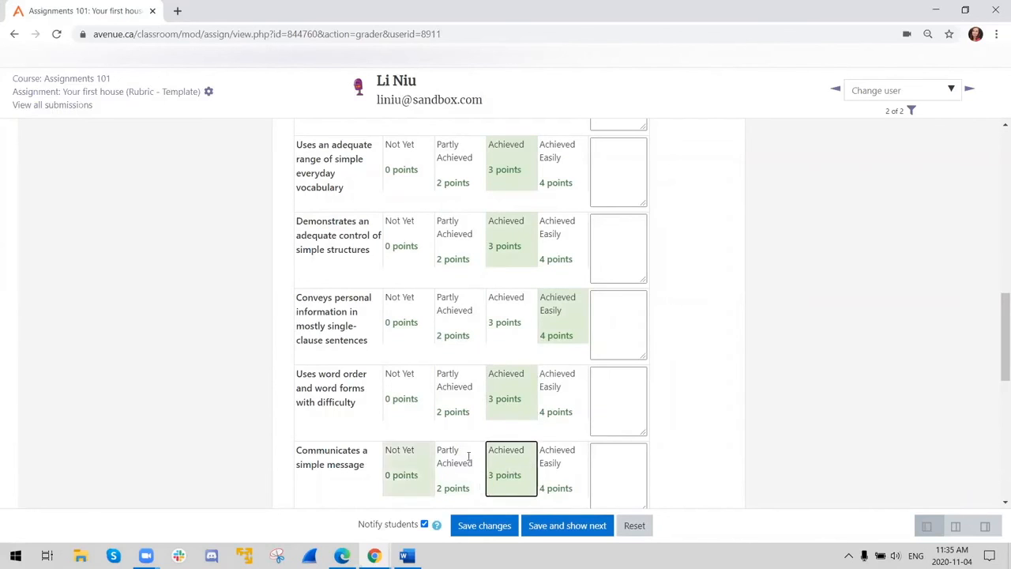
# - Review the ratings across all rubric criteria, save the grade with student notification enabled, and dismiss the confirmation
pyautogui.scroll(-3, 471, 444)
pyautogui.scroll(3, 486, 348)
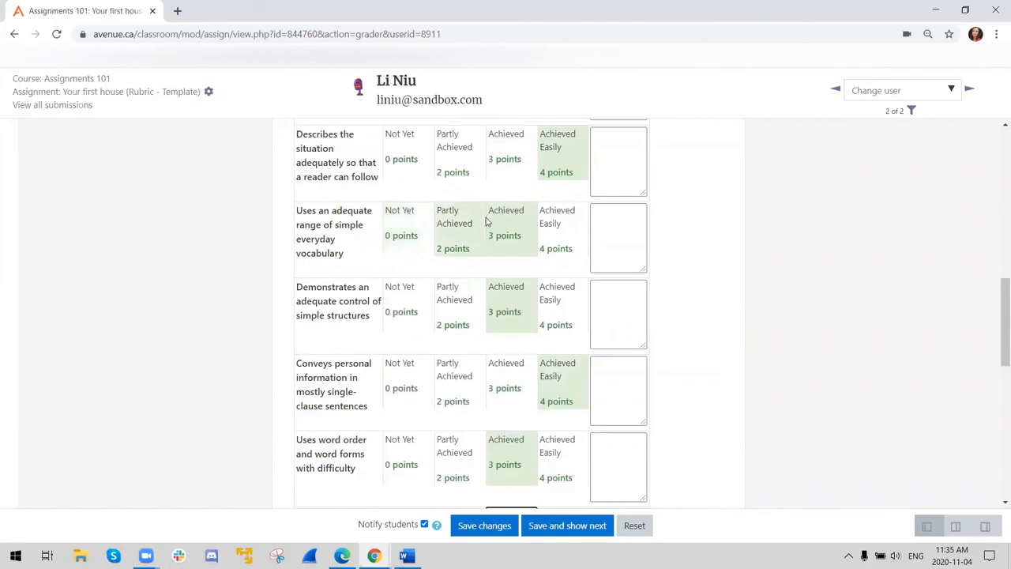
pyautogui.scroll(4, 487, 226)
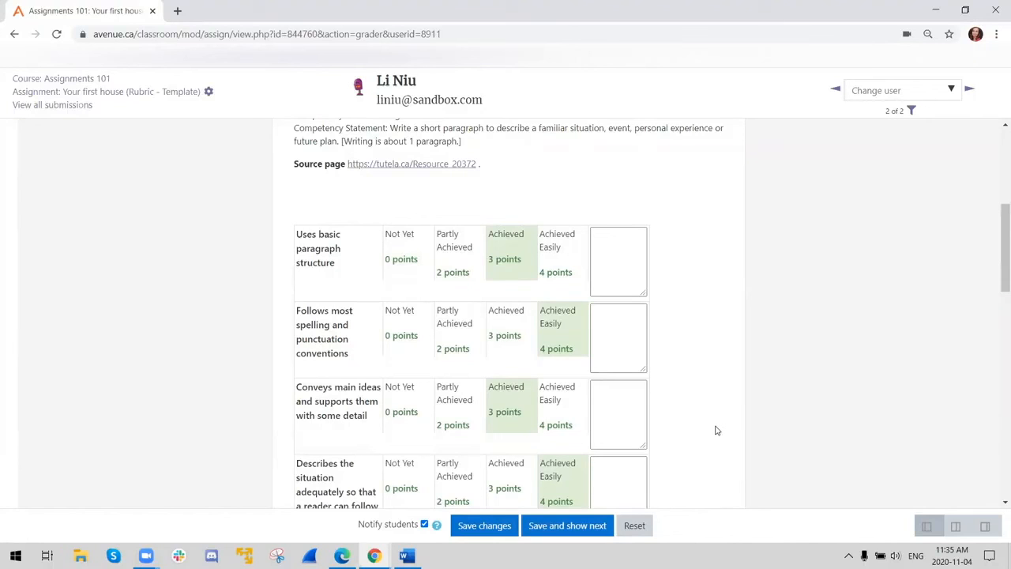
pyautogui.scroll(-5, 680, 366)
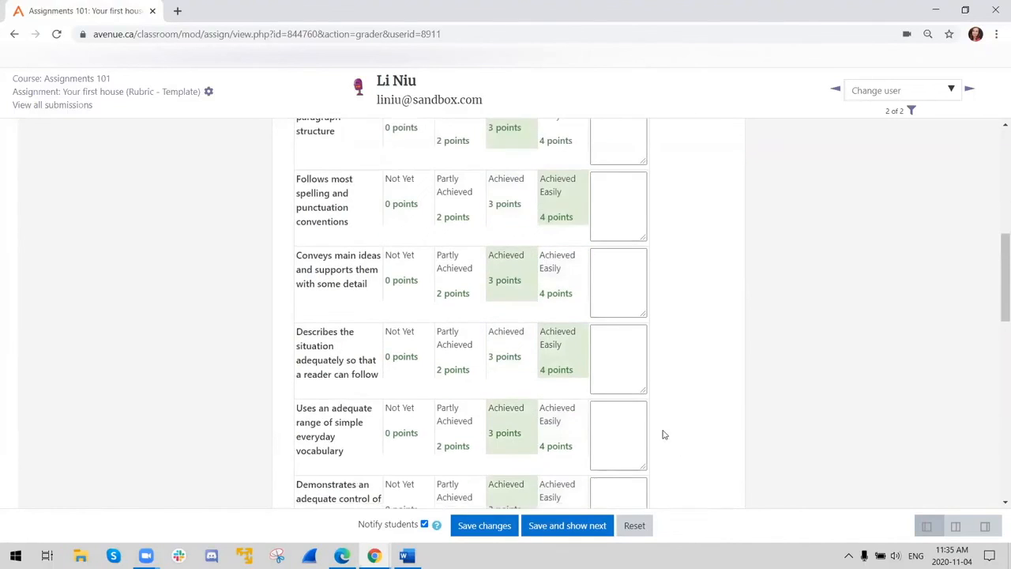
pyautogui.scroll(-5, 539, 319)
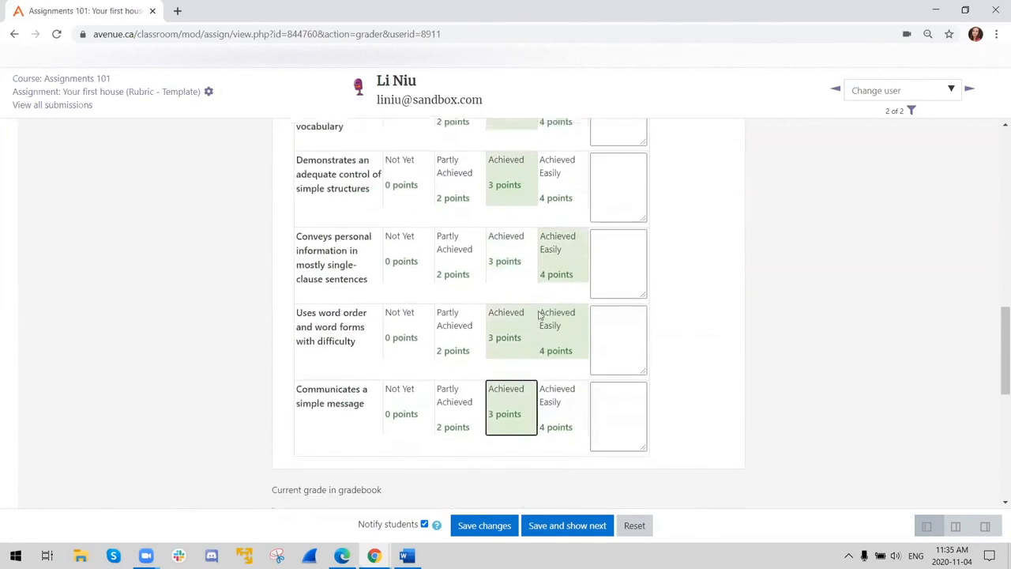
pyautogui.scroll(9, 606, 359)
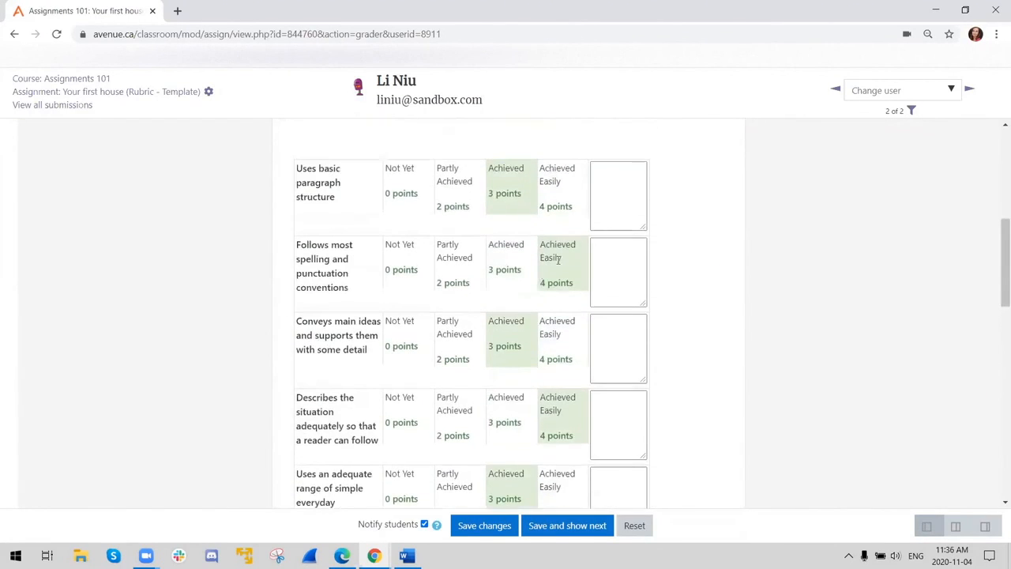
pyautogui.scroll(-8, 559, 259)
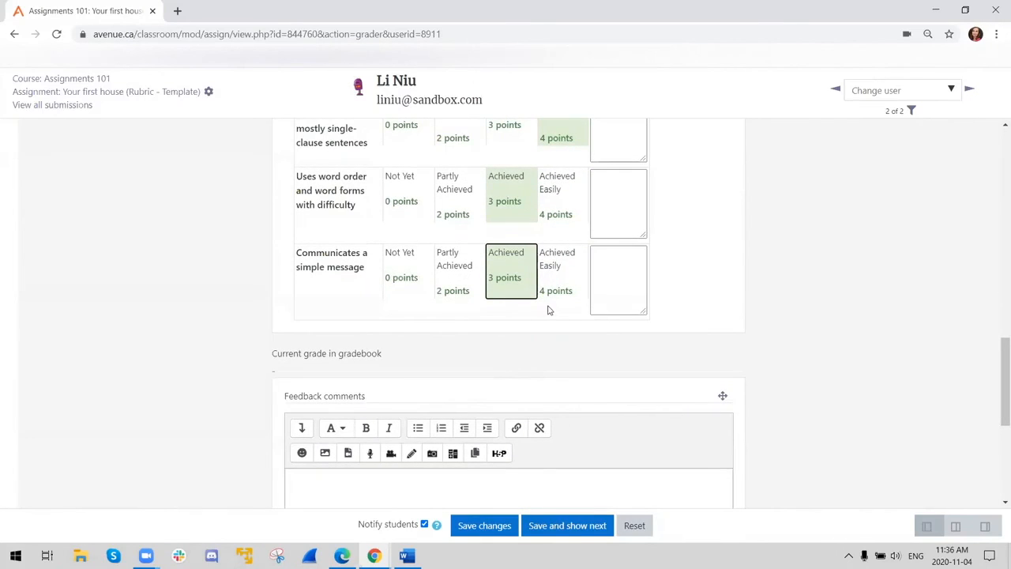
pyautogui.scroll(-2, 551, 320)
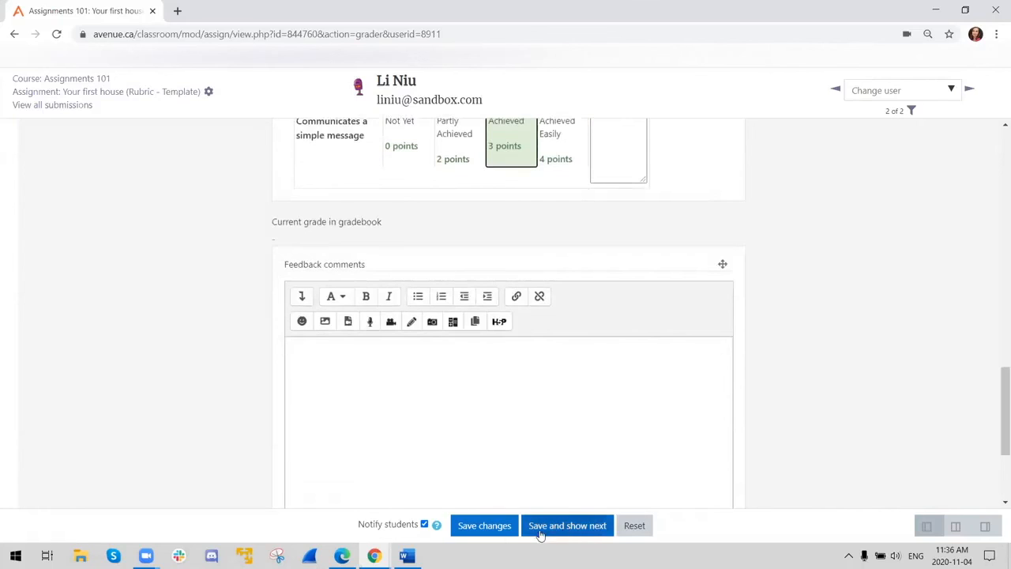
pyautogui.click(495, 530)
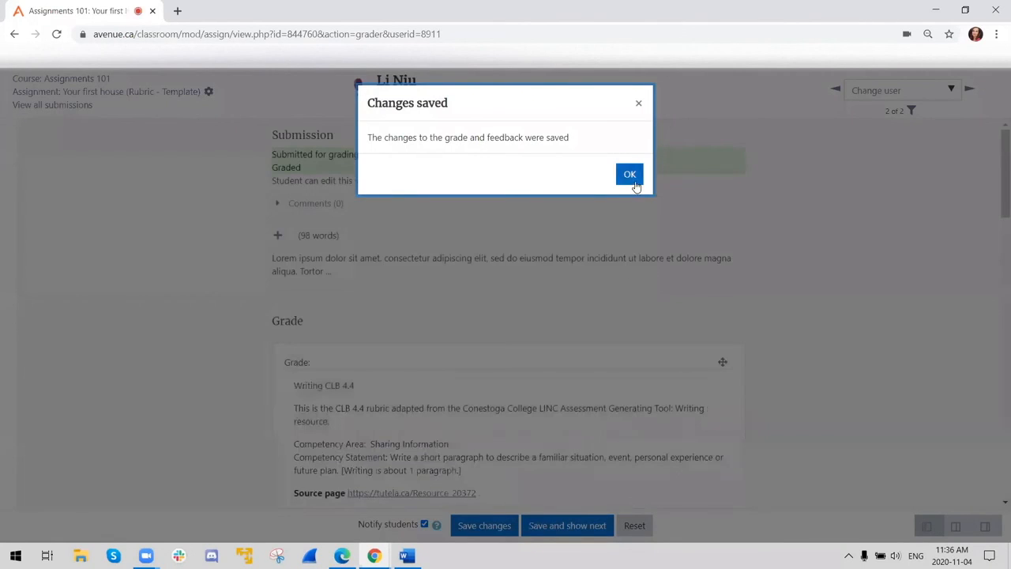
pyautogui.click(630, 174)
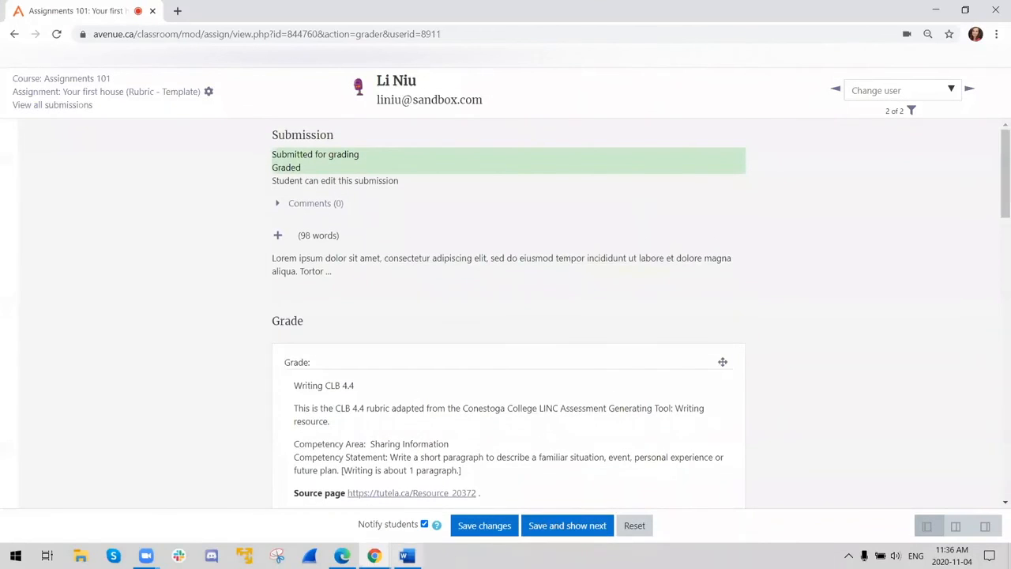
# - Switch to the student's Edge window and open the Your first house (Rubric - Template) assignment from the Assignments 101 course
pyautogui.moveTo(341, 555)
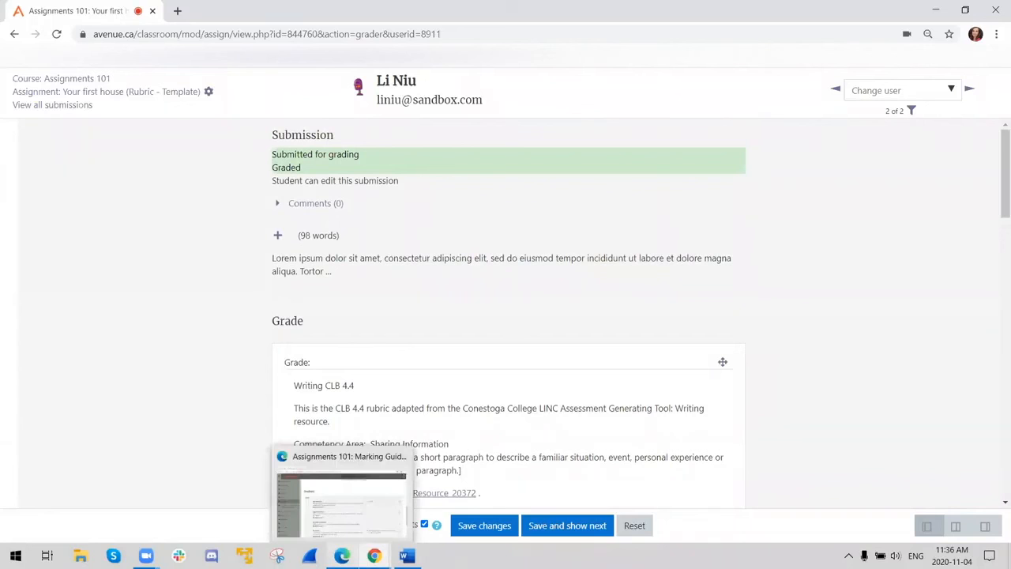
pyautogui.click(341, 503)
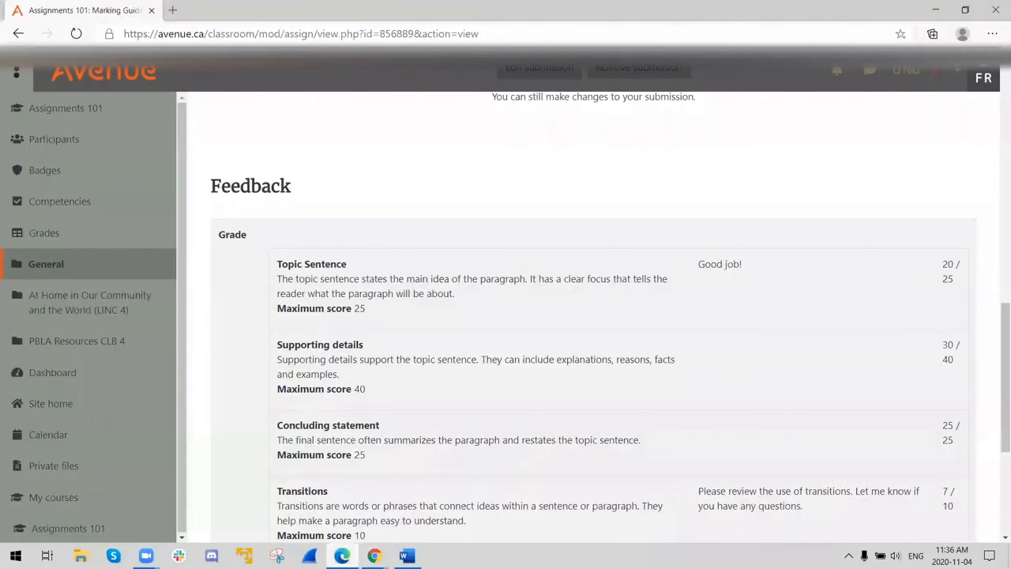
pyautogui.click(51, 111)
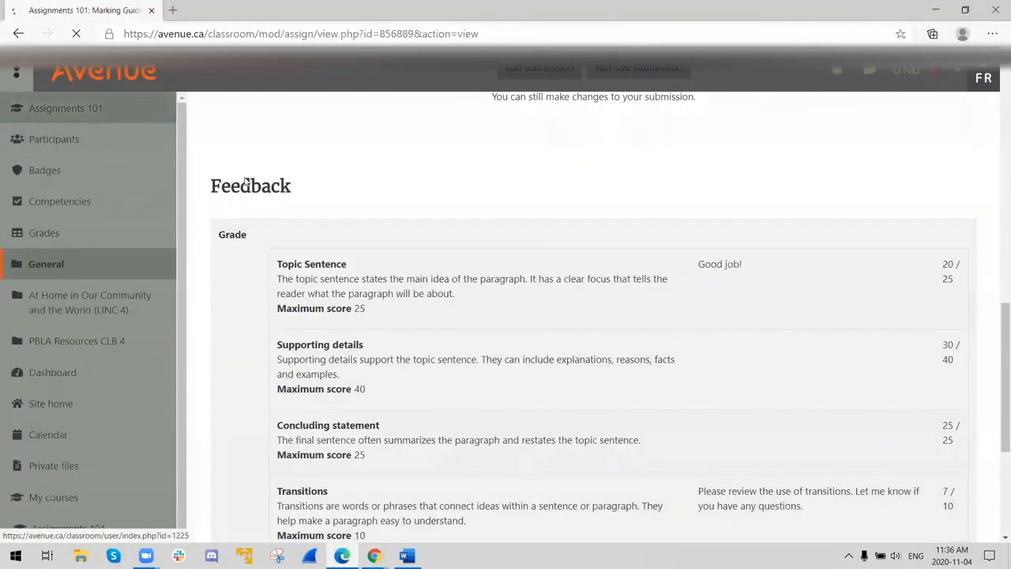
pyautogui.scroll(-4, 463, 300)
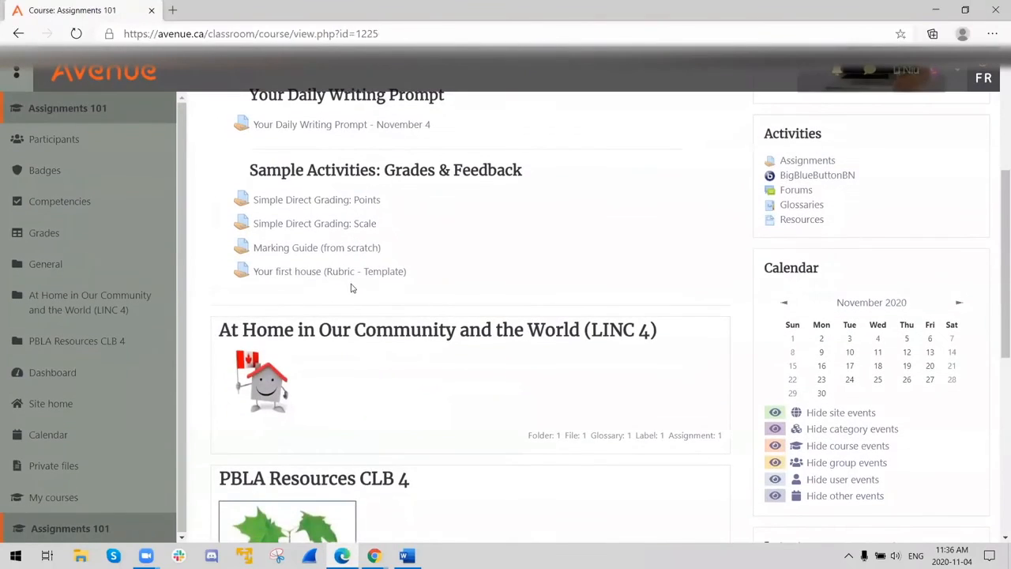
pyautogui.click(320, 273)
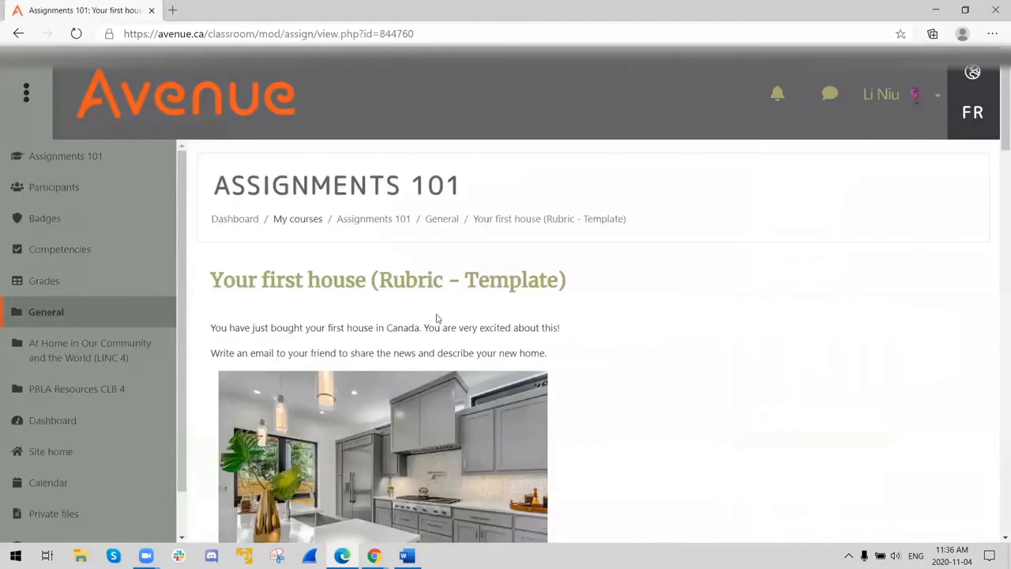
# - Examine the grading criteria, submission details and the rubric feedback with the overall grade as the student sees them
pyautogui.scroll(-6, 499, 332)
pyautogui.scroll(-5, 500, 328)
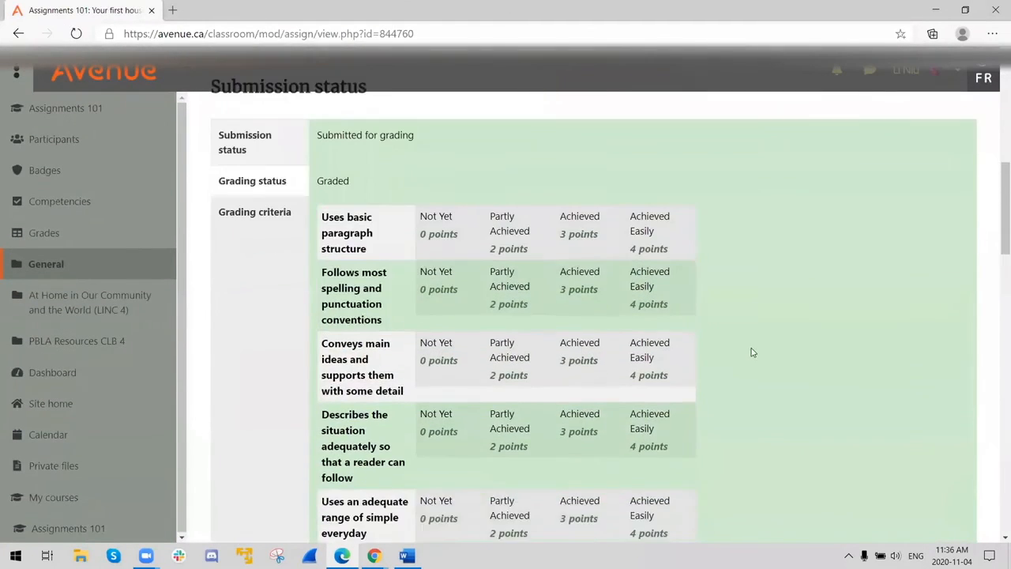
pyautogui.scroll(-6, 662, 297)
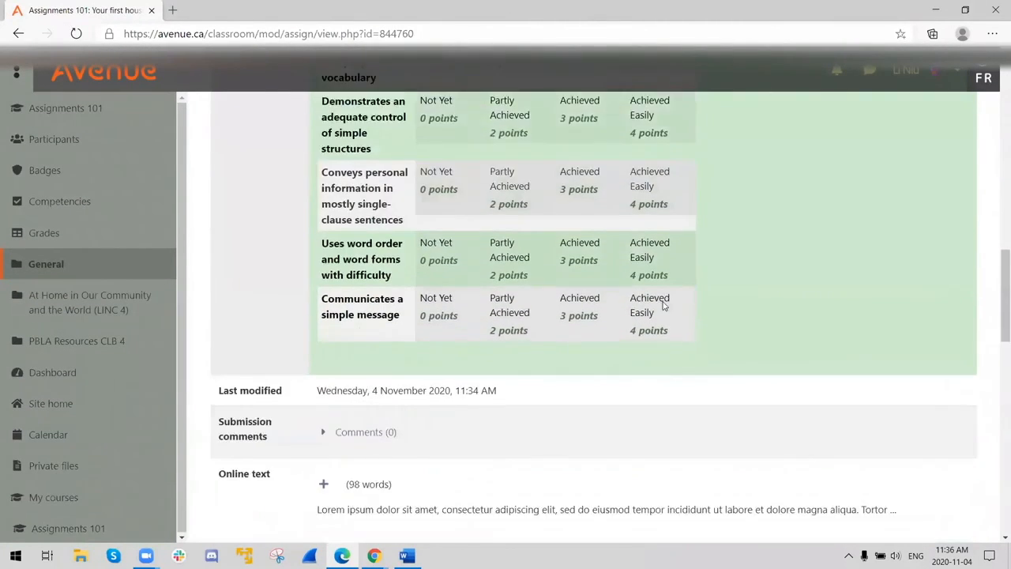
pyautogui.scroll(-3, 587, 323)
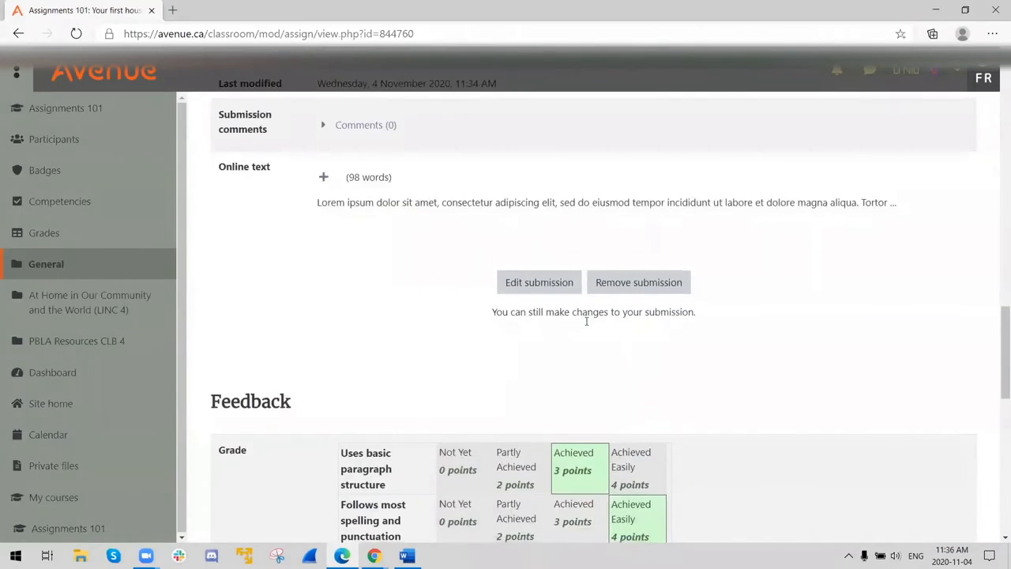
pyautogui.scroll(-1, 570, 372)
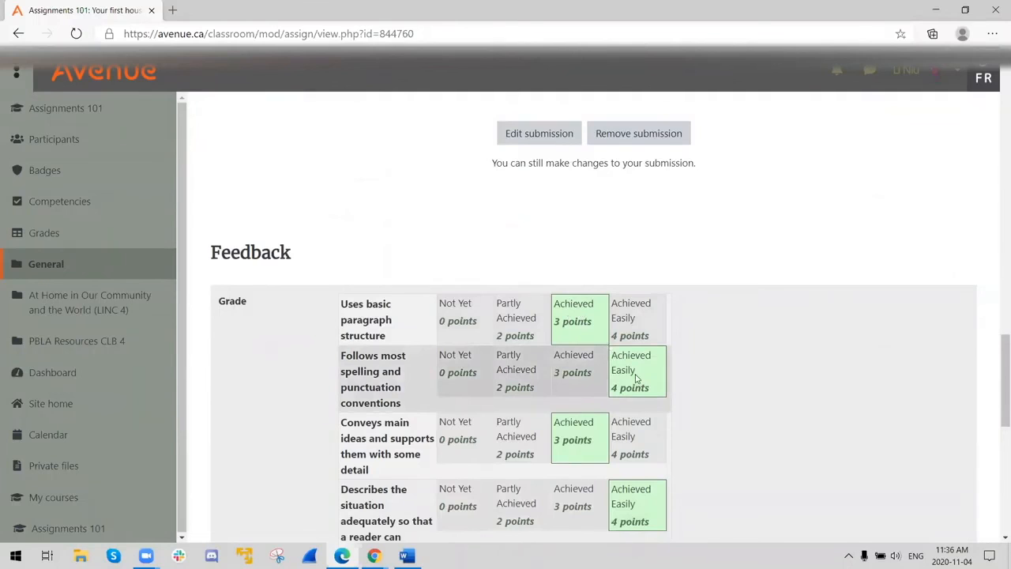
pyautogui.scroll(-3, 637, 379)
pyautogui.scroll(3, 662, 330)
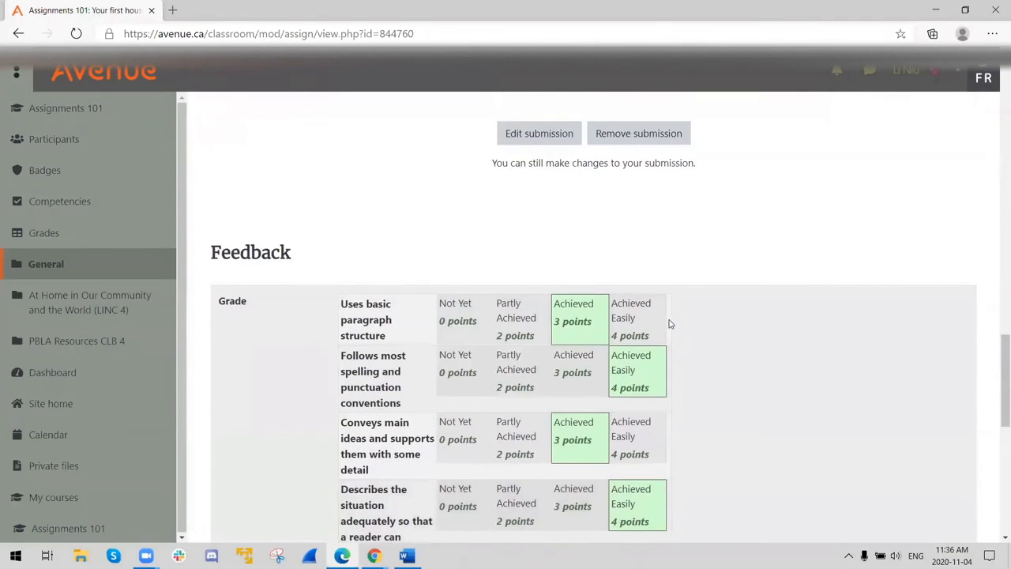
pyautogui.scroll(-6, 679, 328)
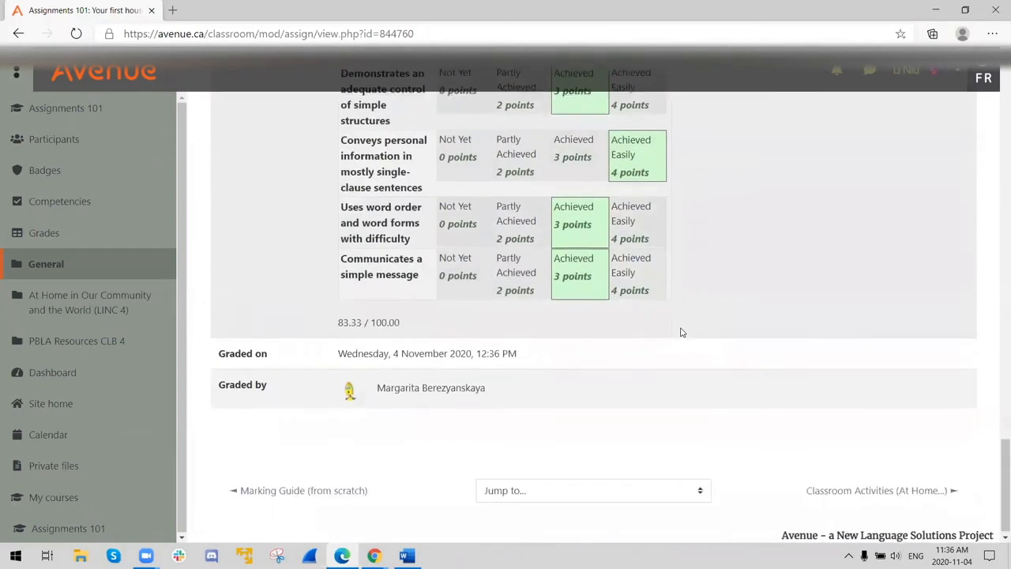
pyautogui.scroll(2, 683, 335)
pyautogui.scroll(4, 683, 339)
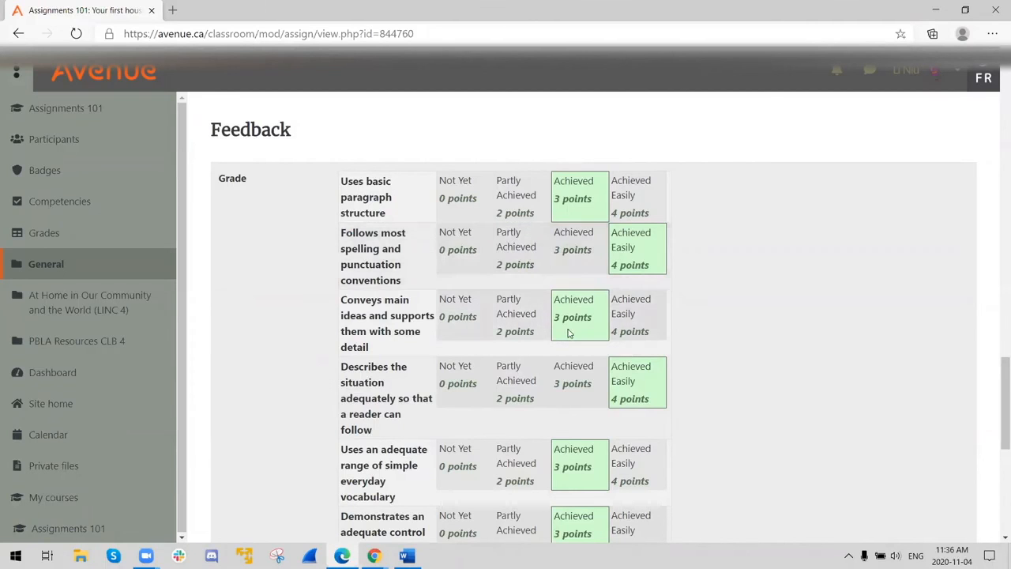
pyautogui.scroll(4, 562, 324)
pyautogui.scroll(4, 395, 304)
pyautogui.scroll(3, 378, 290)
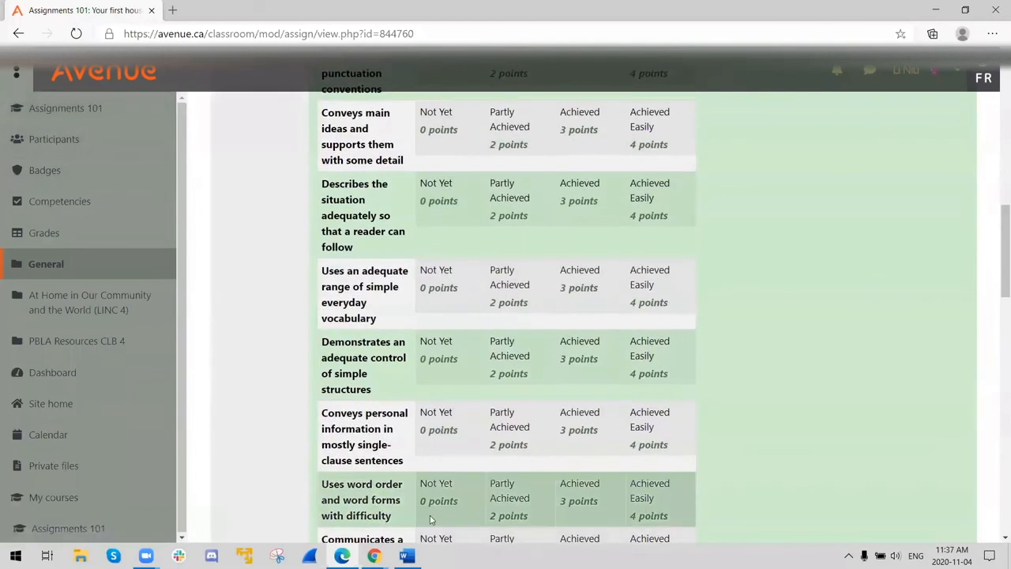
# - Switch back to the teacher's Chrome window and open the Tongue Twister /th/ assignment in the At Home in Our Community and the World section
pyautogui.click(374, 556)
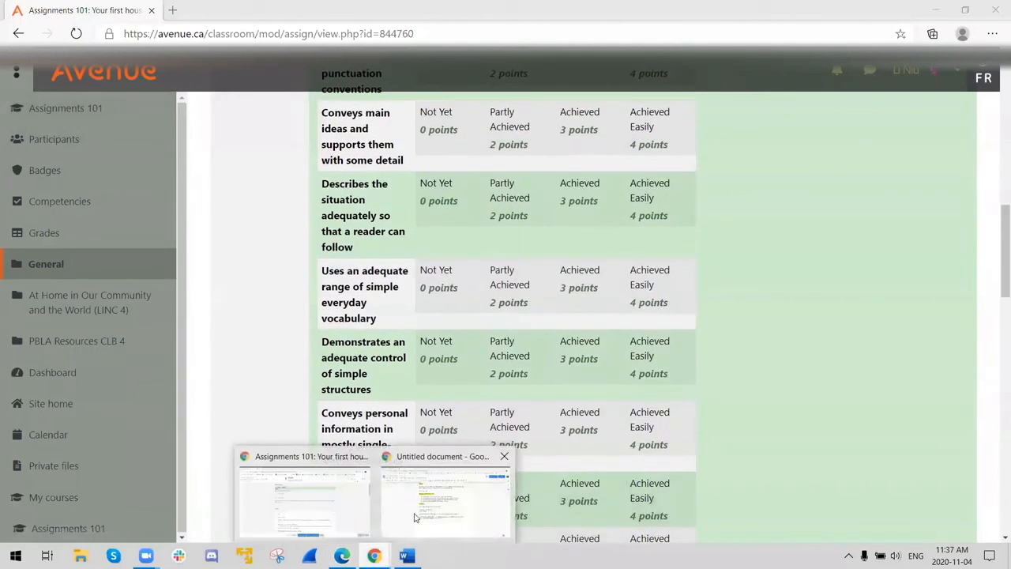
pyautogui.click(346, 509)
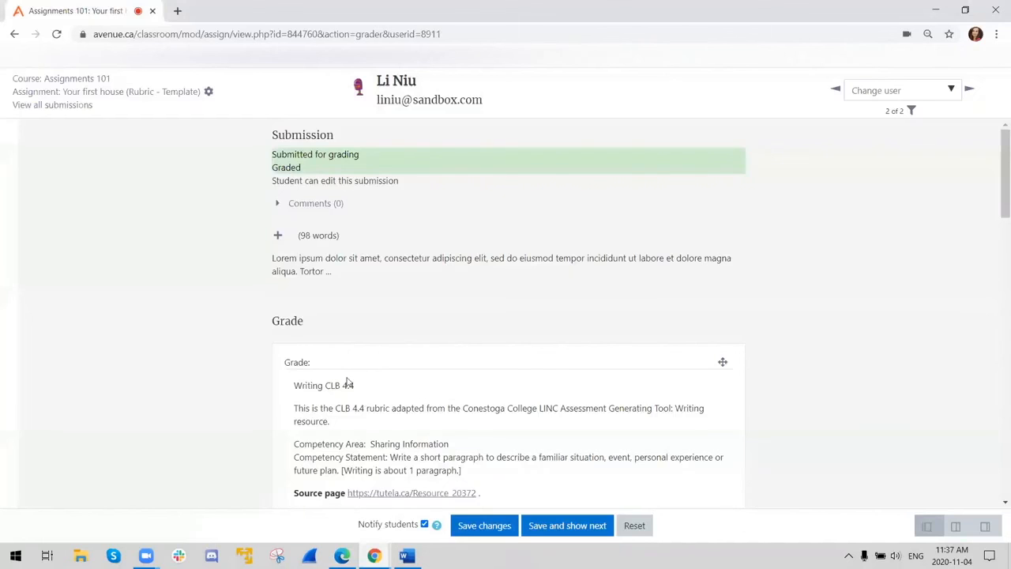
pyautogui.click(62, 78)
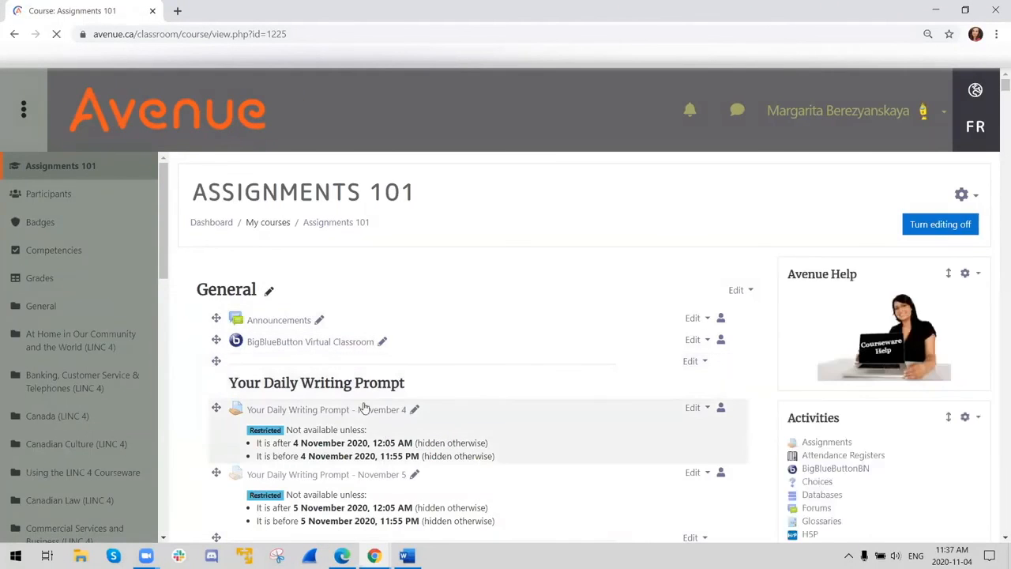
pyautogui.scroll(-5, 373, 421)
pyautogui.scroll(-3, 440, 395)
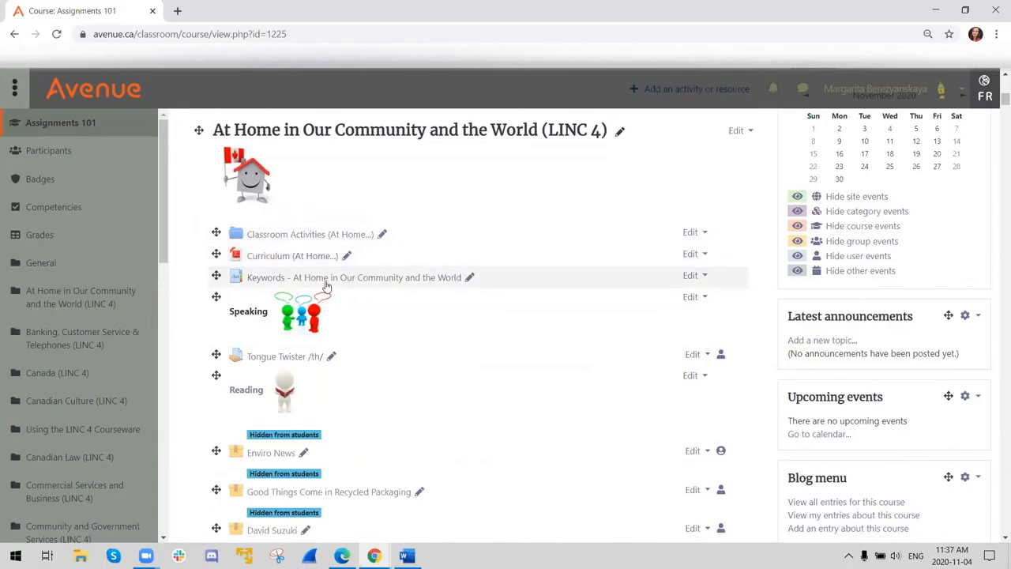
pyautogui.click(297, 362)
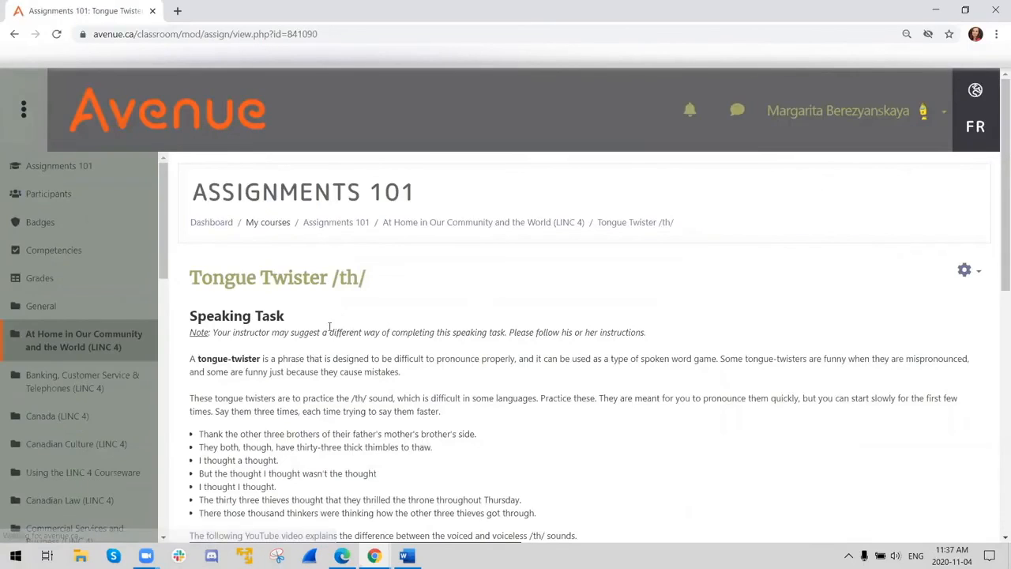
# - Look over the Tongue Twister /th/ instructions and grading summary, and open the list of all submissions
pyautogui.scroll(-5, 340, 320)
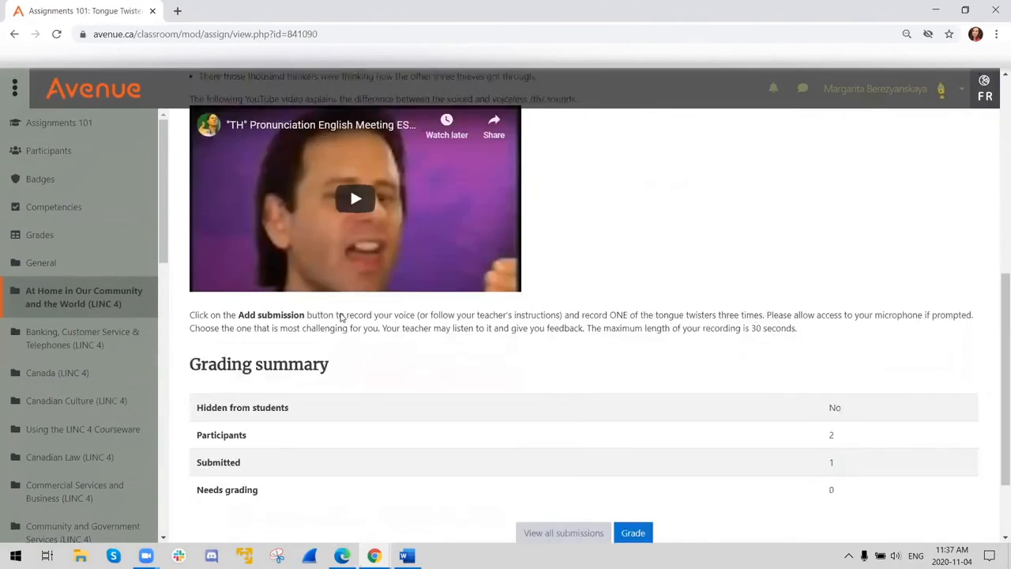
pyautogui.scroll(-1, 342, 316)
pyautogui.scroll(2, 461, 325)
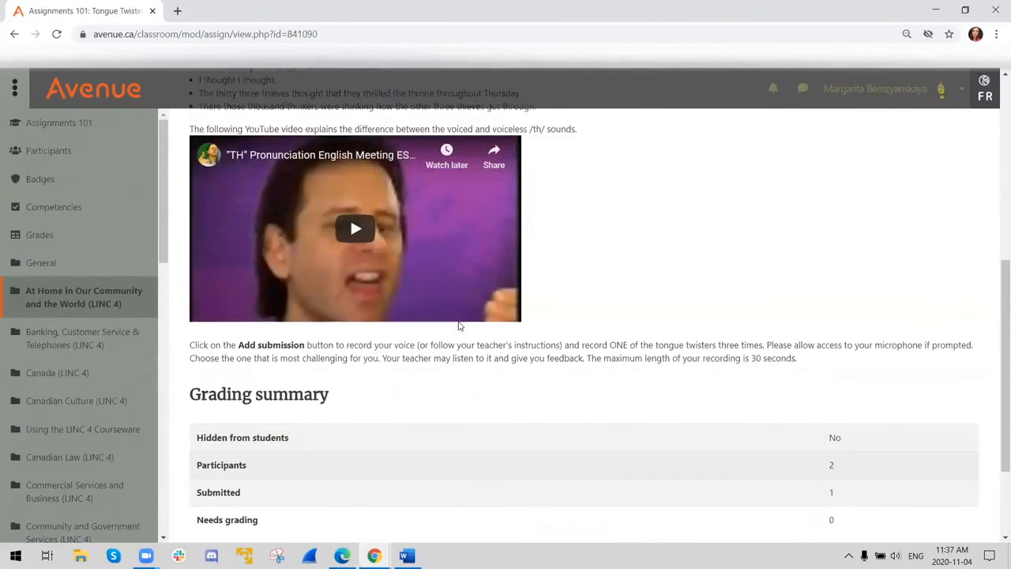
pyautogui.scroll(2, 459, 325)
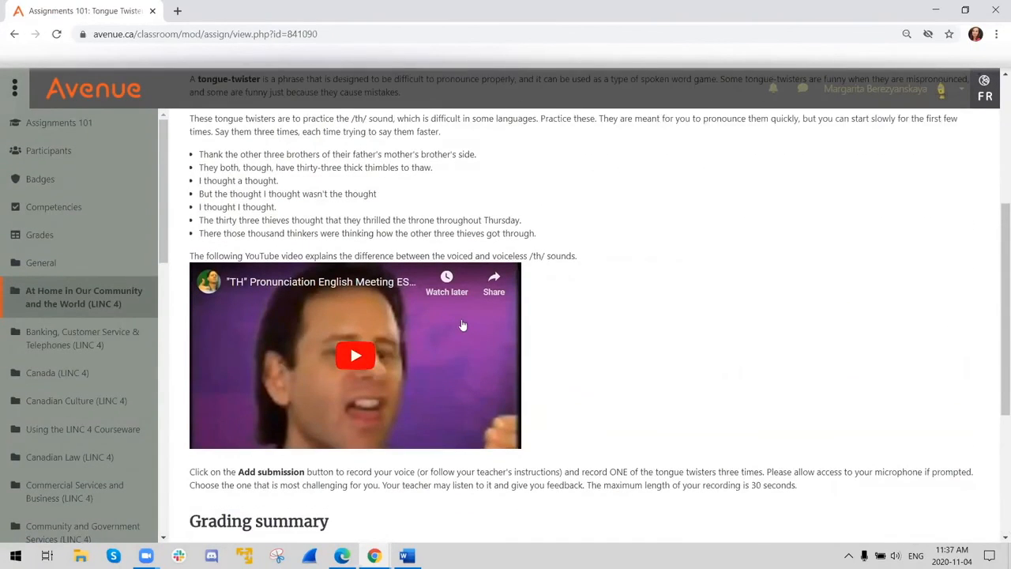
pyautogui.scroll(-3, 463, 325)
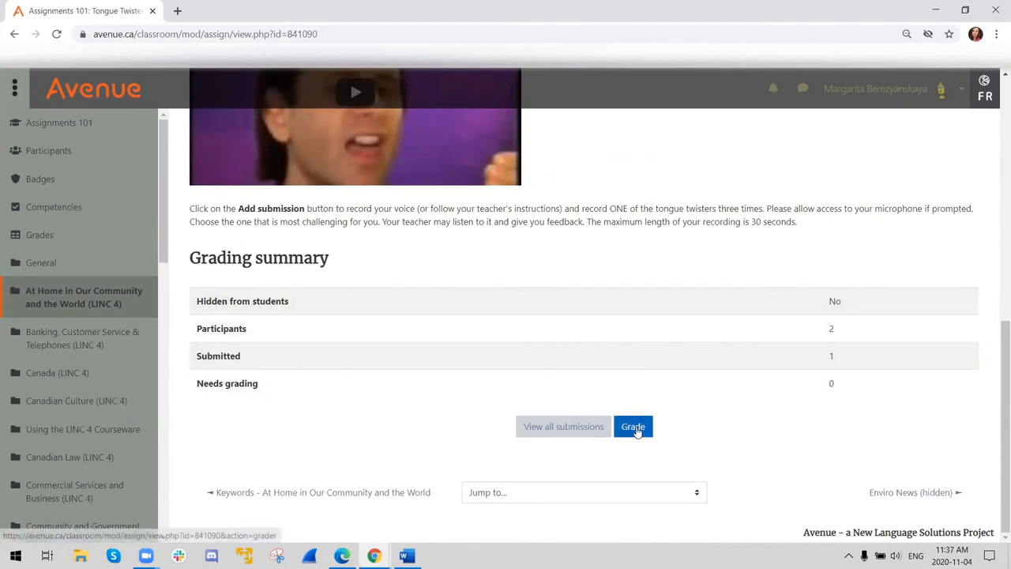
pyautogui.click(571, 426)
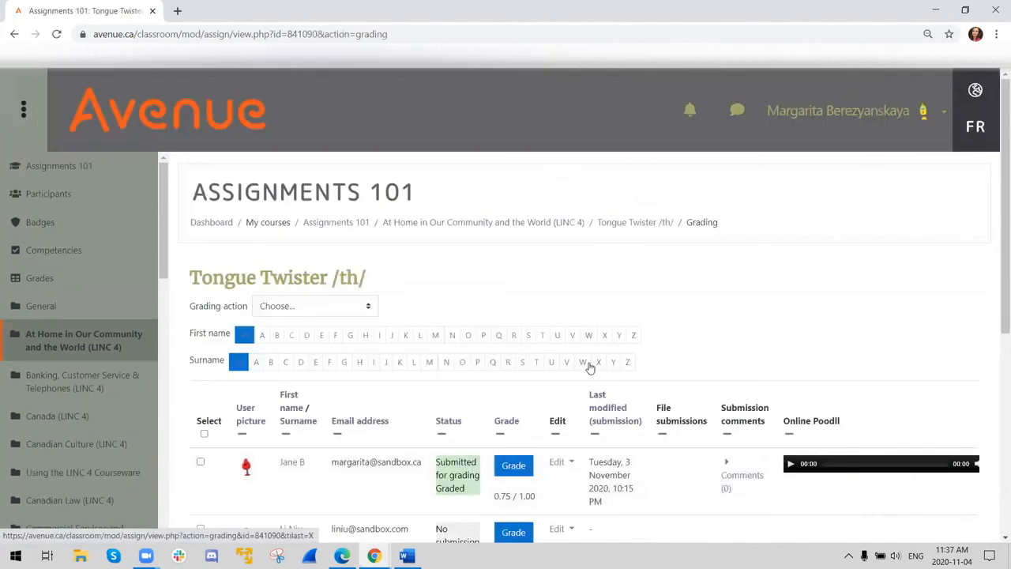
# - Open the grader for the student without a submission and hide the document viewer so the rubric panel fills the page
pyautogui.scroll(-3, 590, 368)
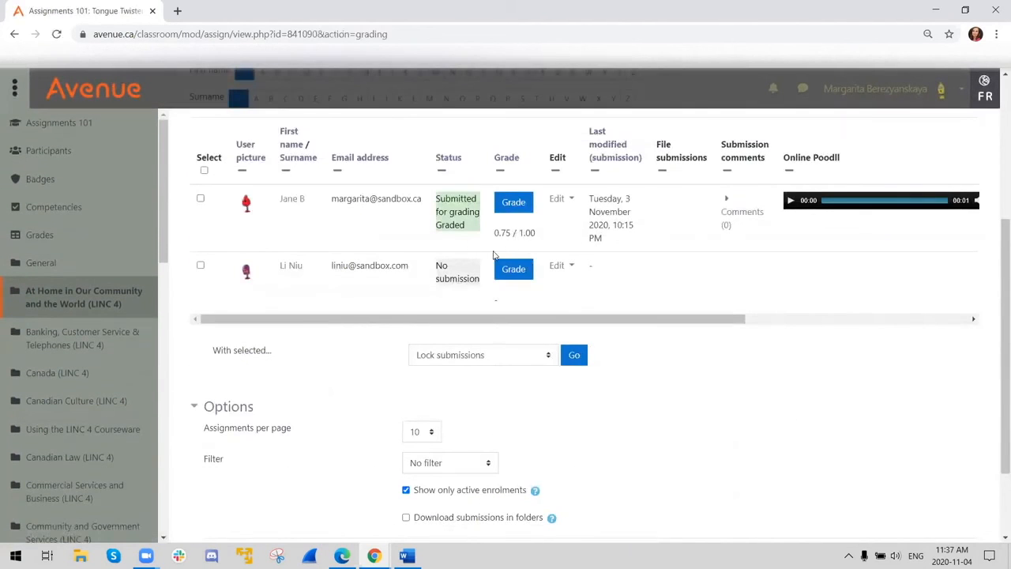
pyautogui.click(512, 270)
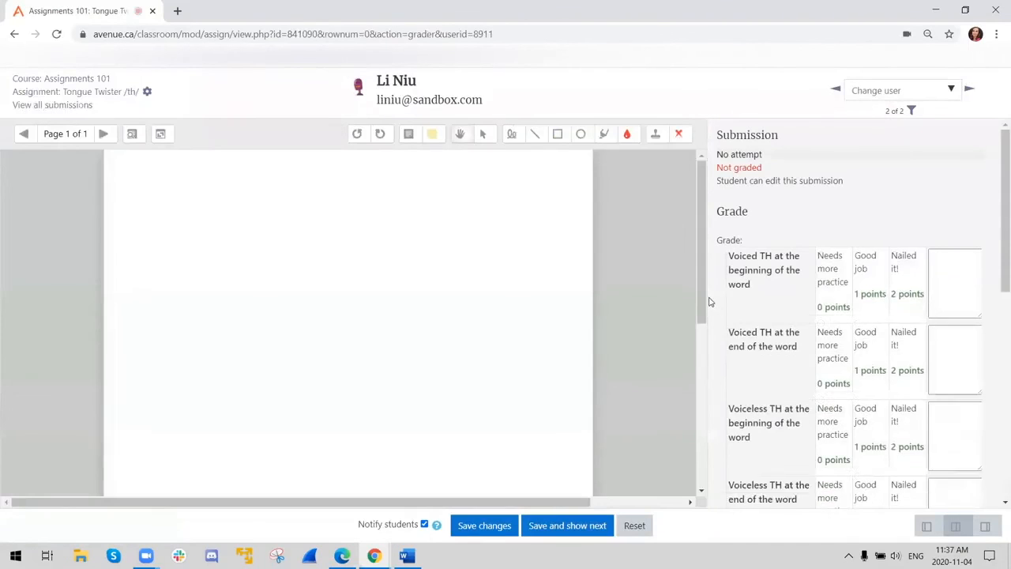
pyautogui.click(921, 529)
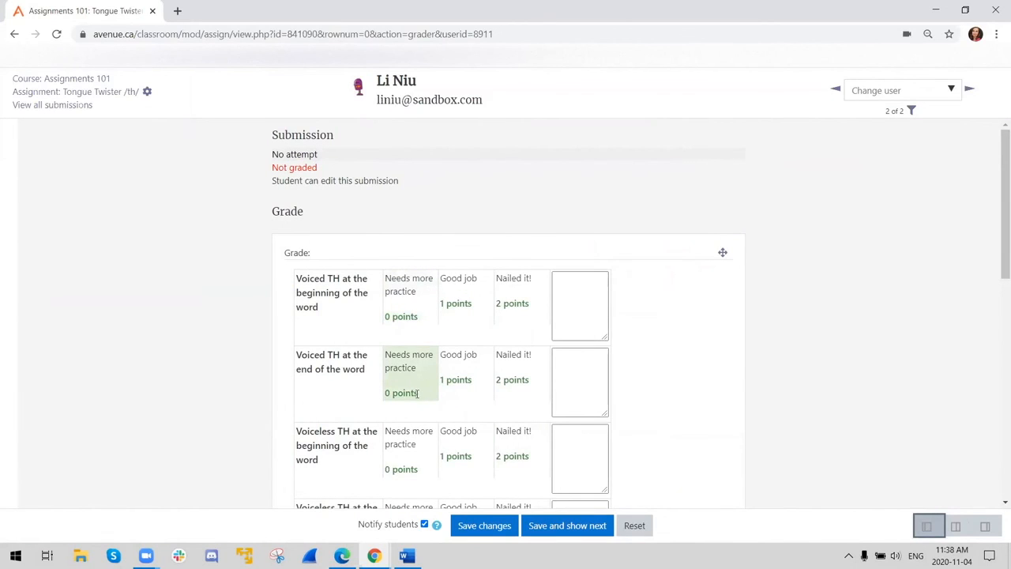
# - Look over the four TH pronunciation criteria, their point levels and the feedback comments area in the Tongue Twister /th/ grader
pyautogui.scroll(-3, 418, 393)
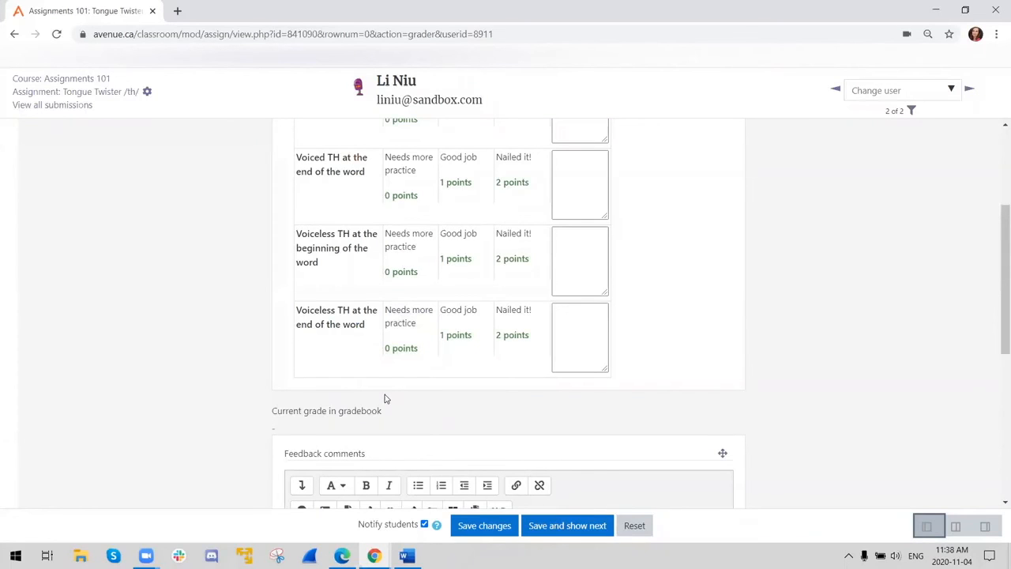
pyautogui.scroll(2, 380, 380)
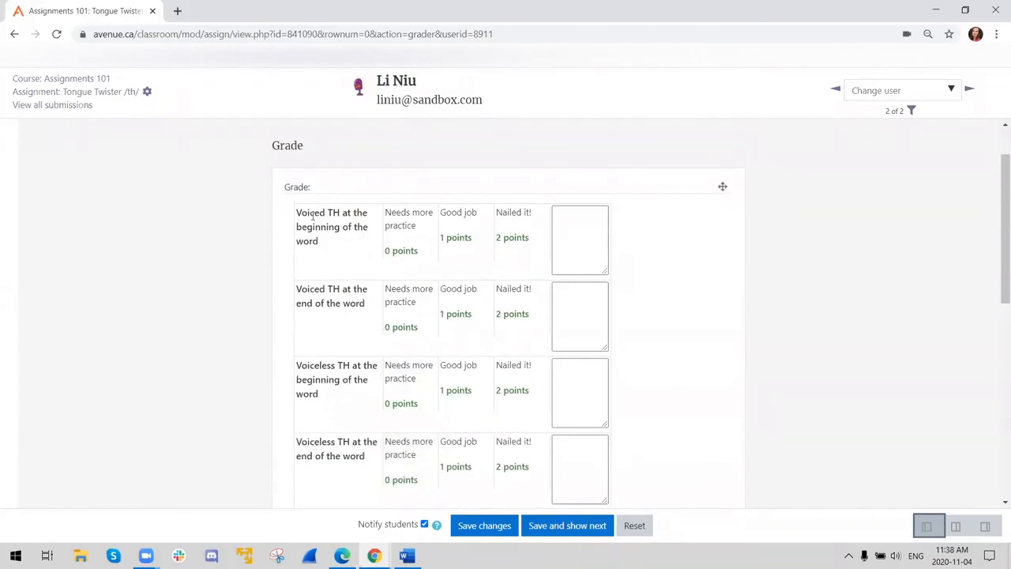
pyautogui.scroll(-3, 307, 255)
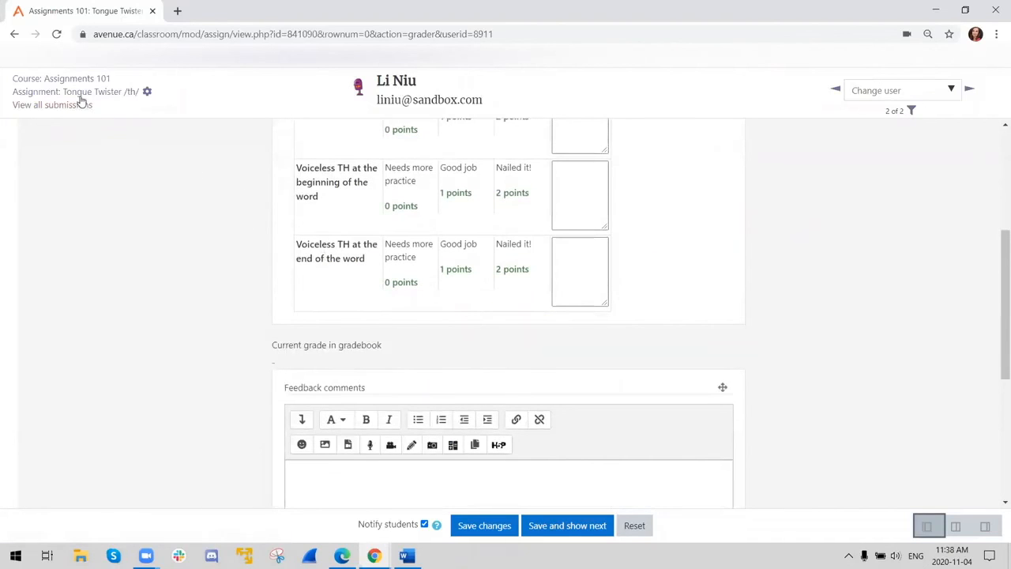
pyautogui.scroll(4, 466, 261)
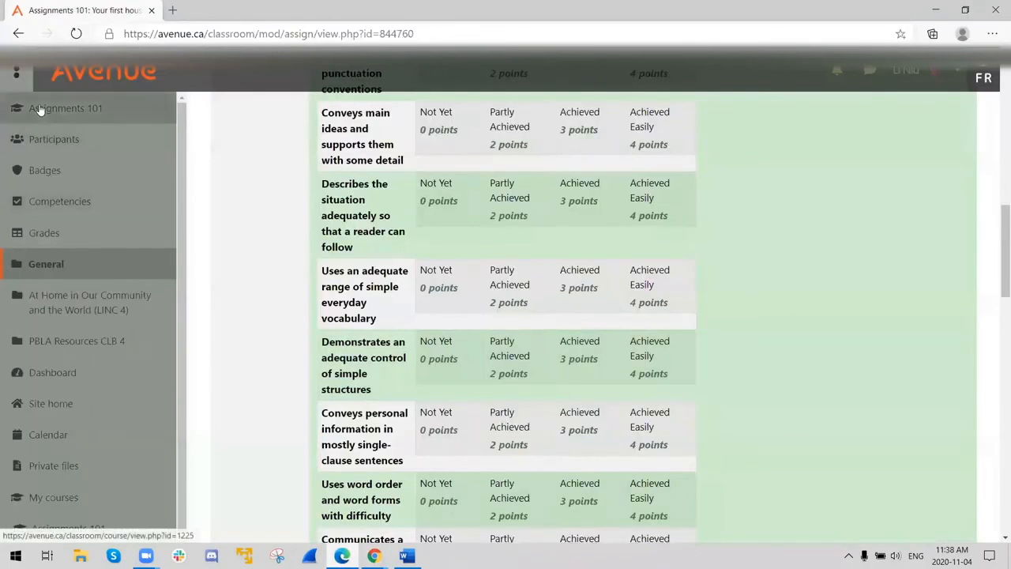
# - In the student's Edge window, open the Tongue Twister /th/ assignment from the At Home in Our Community and the World section of Assignments 101
pyautogui.click(40, 108)
pyautogui.scroll(-4, 404, 361)
pyautogui.scroll(-1, 396, 373)
pyautogui.scroll(3, 395, 372)
pyautogui.click(314, 408)
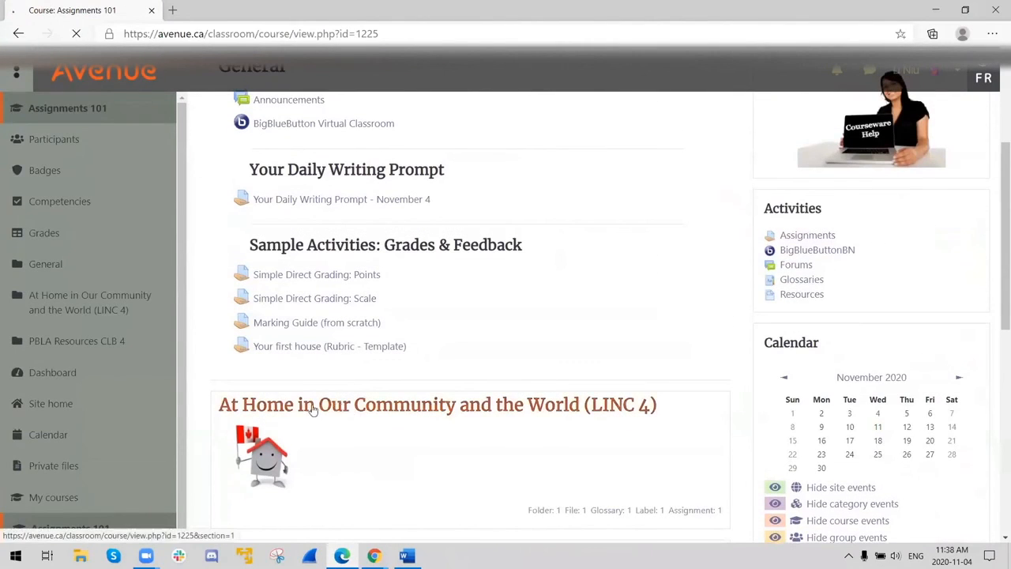
pyautogui.scroll(-5, 440, 367)
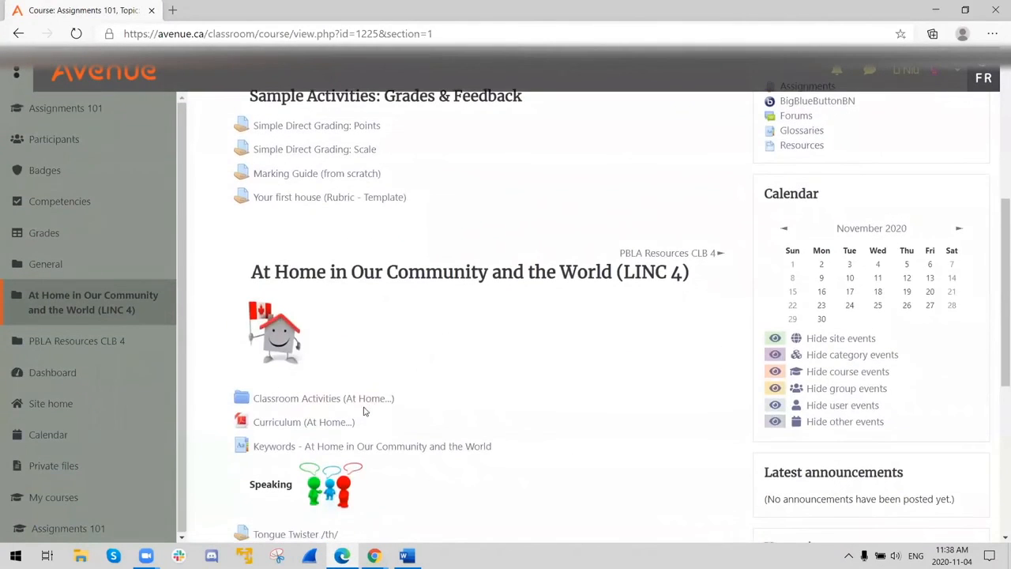
pyautogui.scroll(-3, 339, 438)
pyautogui.click(292, 237)
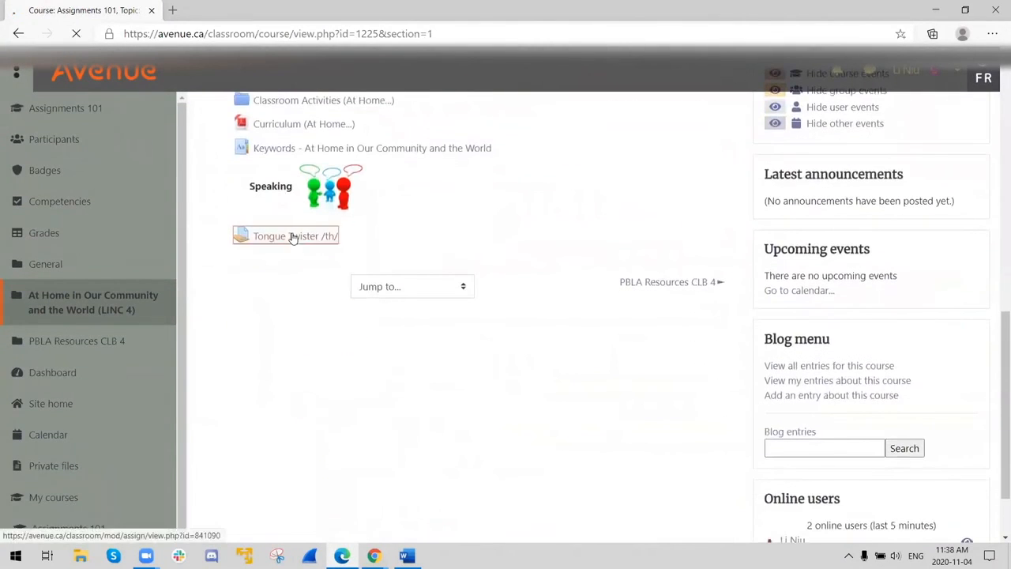
# - Examine the student's submission status and the grading criteria for the Tongue Twister /th/ assignment
pyautogui.scroll(-10, 565, 332)
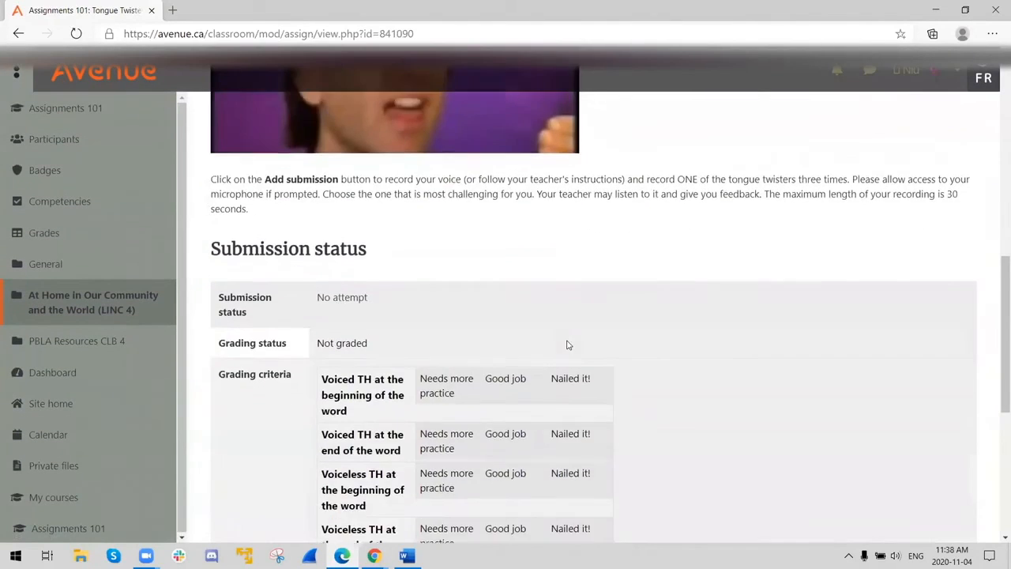
pyautogui.scroll(-1, 567, 345)
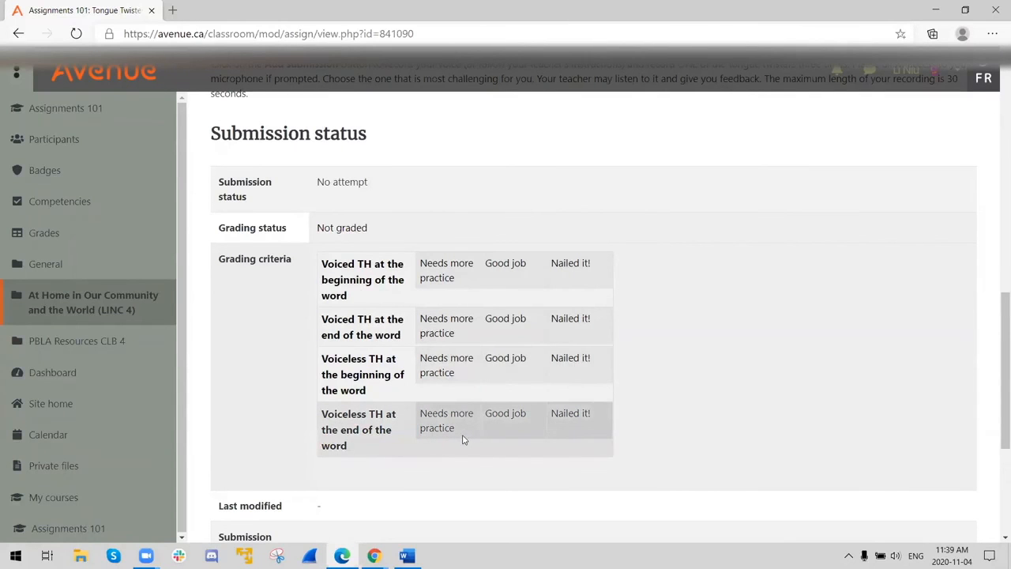
pyautogui.scroll(3, 463, 440)
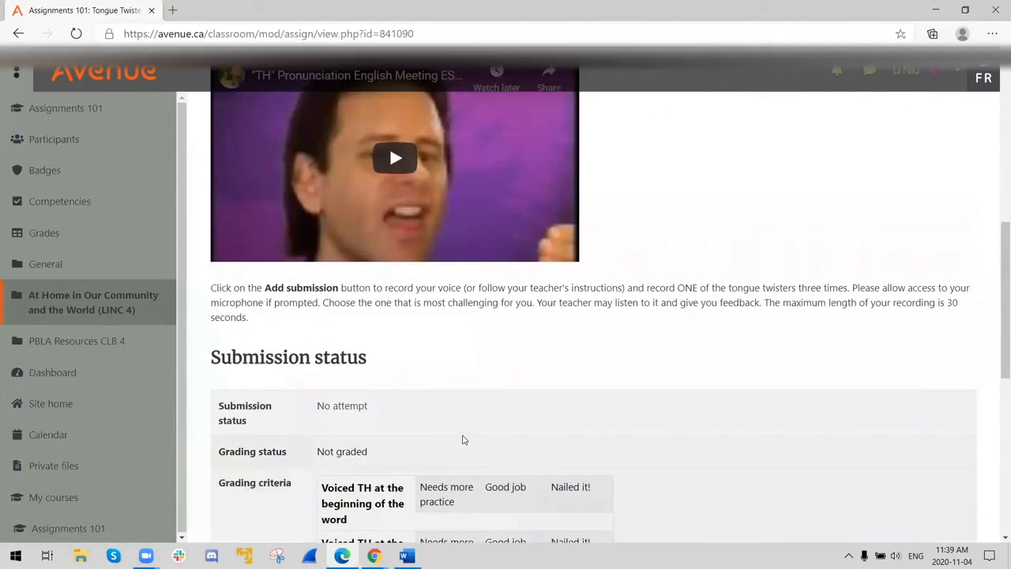
pyautogui.scroll(-3, 464, 440)
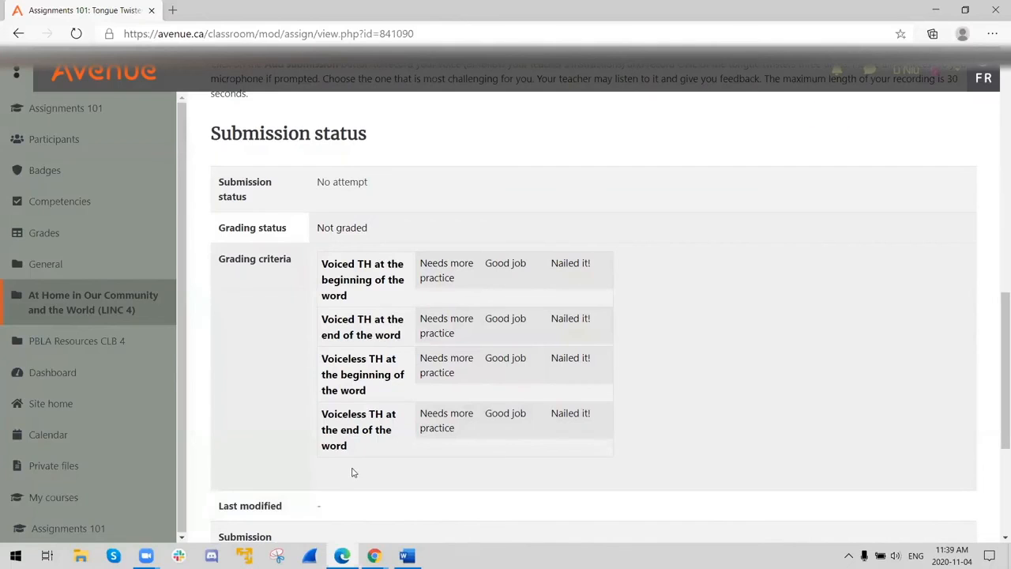
pyautogui.scroll(-1, 391, 457)
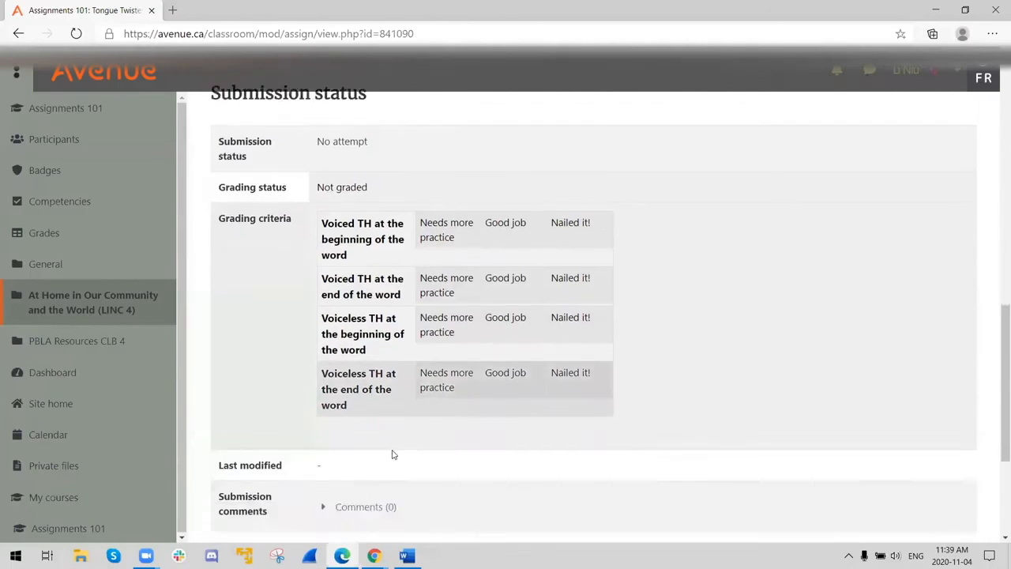
# - Add a submission to the assignment and record a short voice clip with the Audio Recorder
pyautogui.scroll(-3, 393, 454)
pyautogui.click(569, 391)
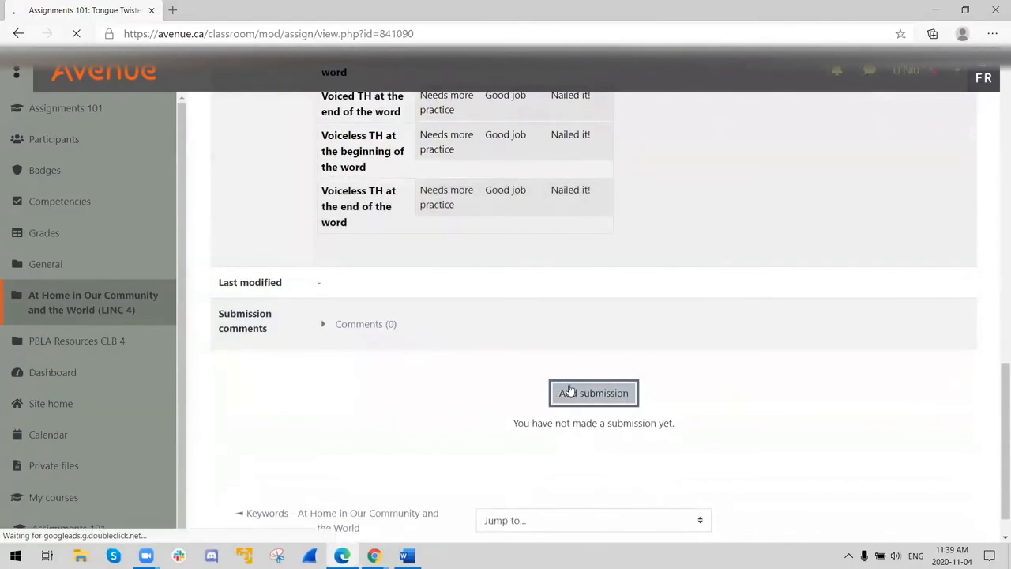
pyautogui.scroll(-5, 523, 392)
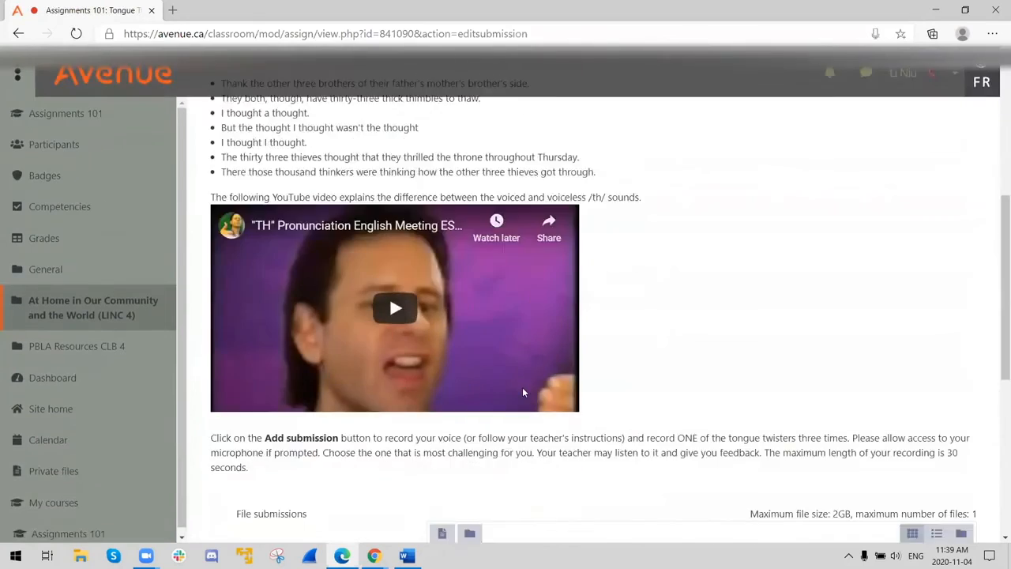
pyautogui.scroll(-5, 522, 393)
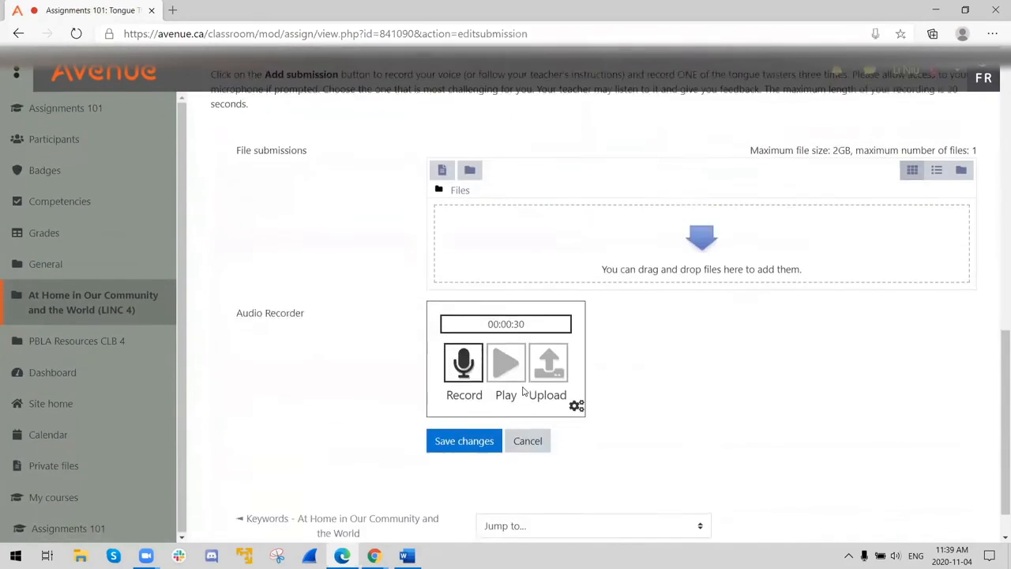
pyautogui.click(466, 366)
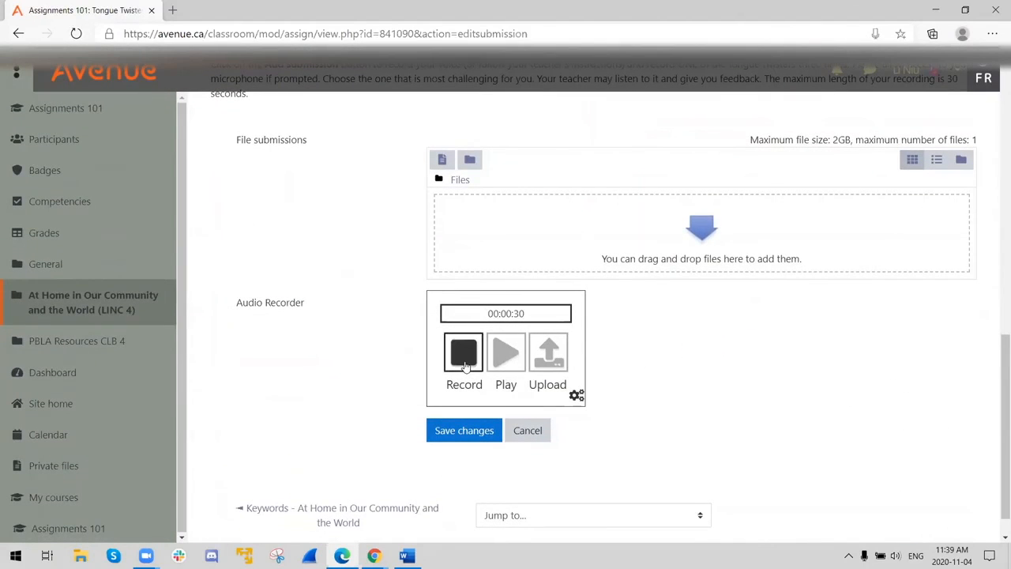
pyautogui.click(463, 363)
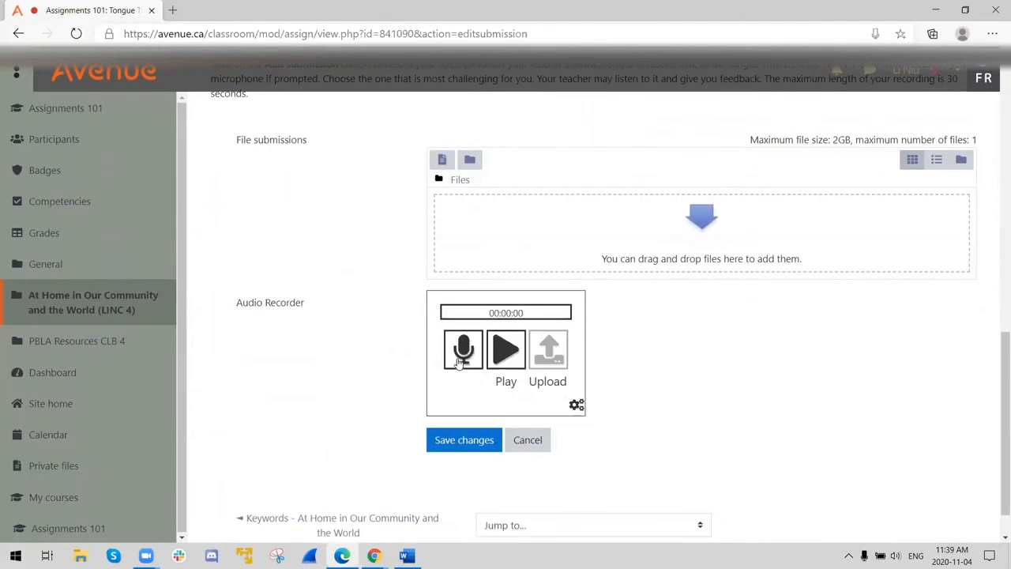
# - Play back the voice clip, then upload it and save the submission
pyautogui.click(504, 360)
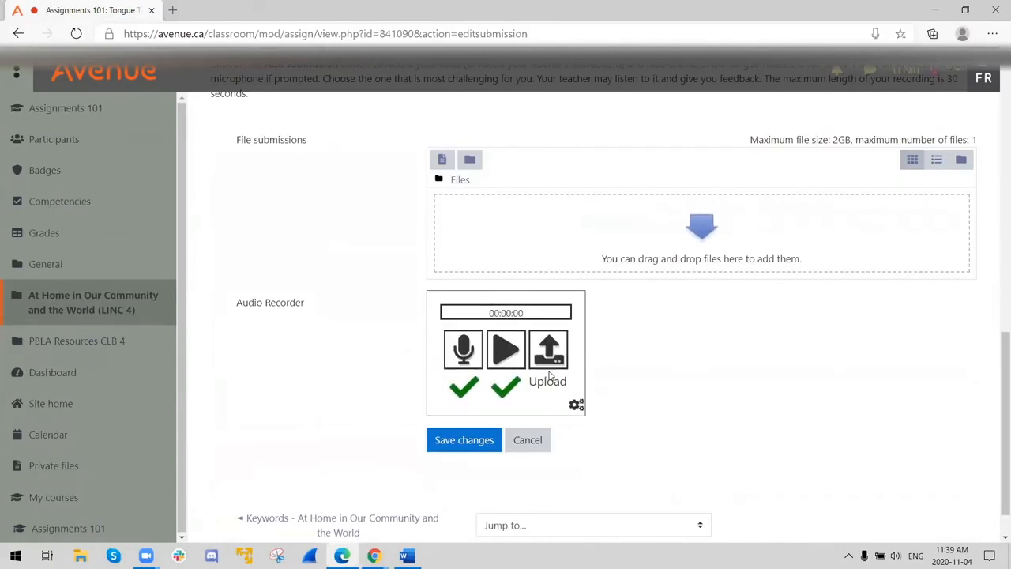
pyautogui.click(550, 367)
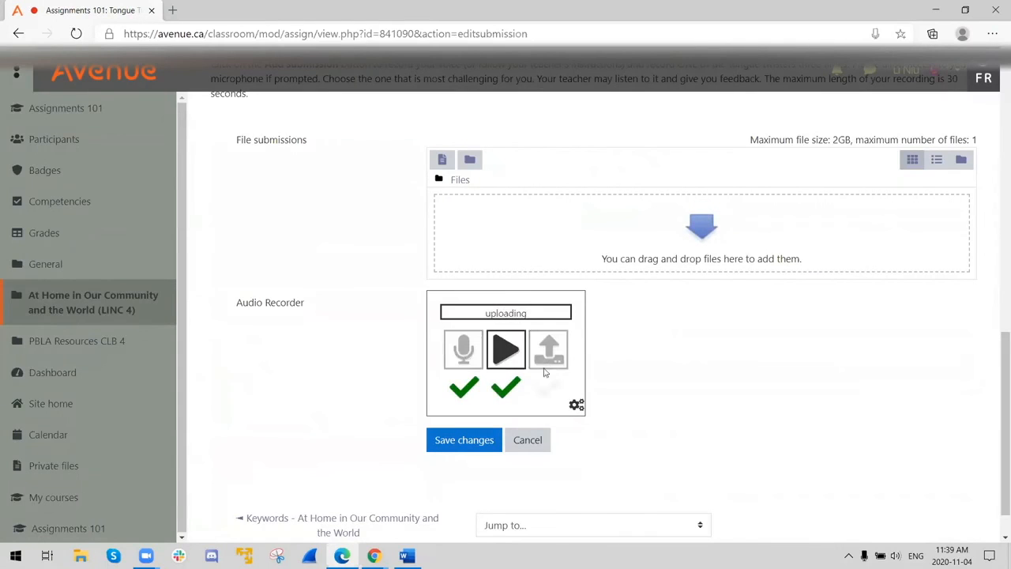
pyautogui.click(465, 444)
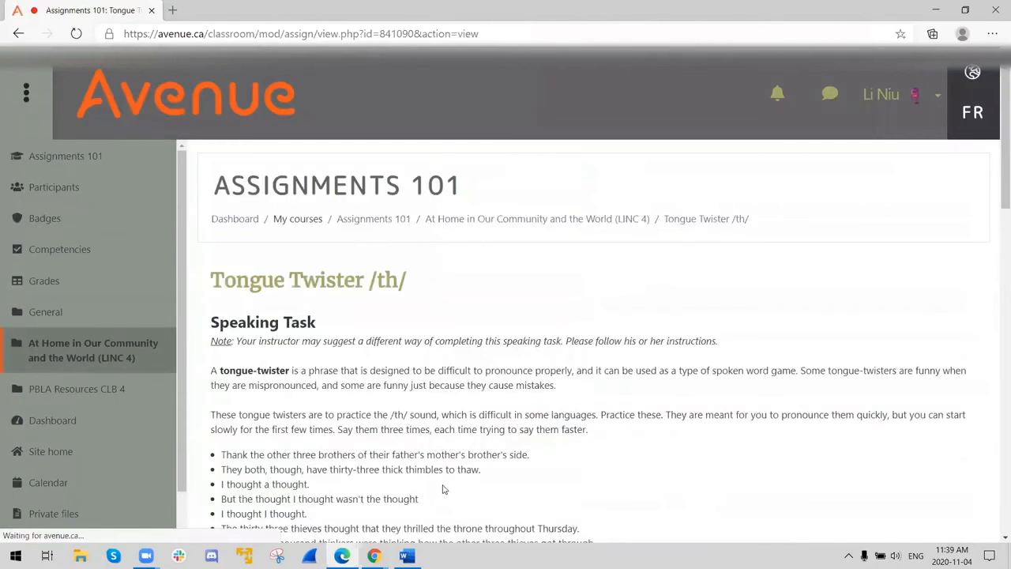
# - Switch to the teacher's Chrome grader window and reload it to review the student's audio submission
pyautogui.click(374, 556)
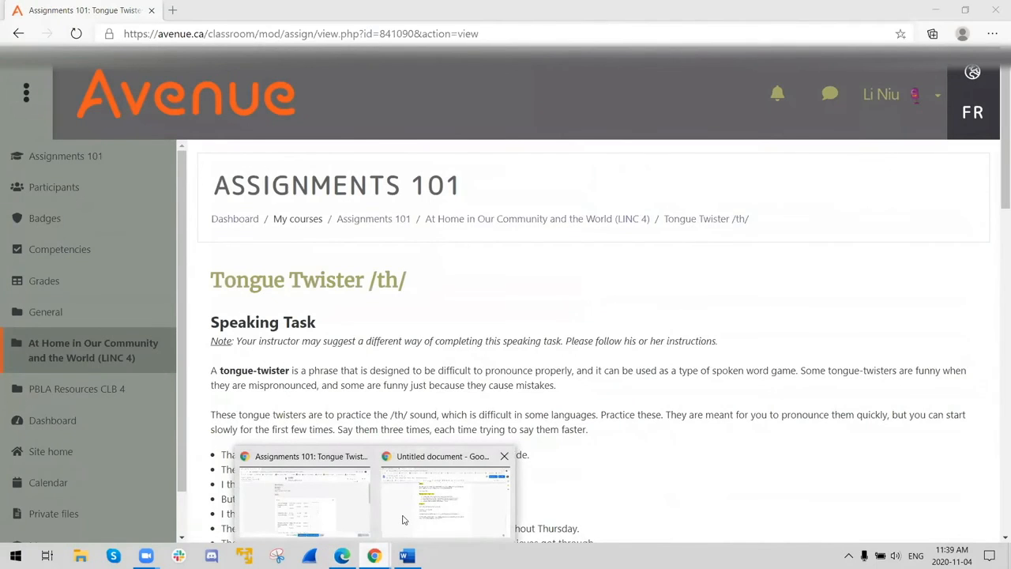
pyautogui.click(323, 515)
pyautogui.click(56, 34)
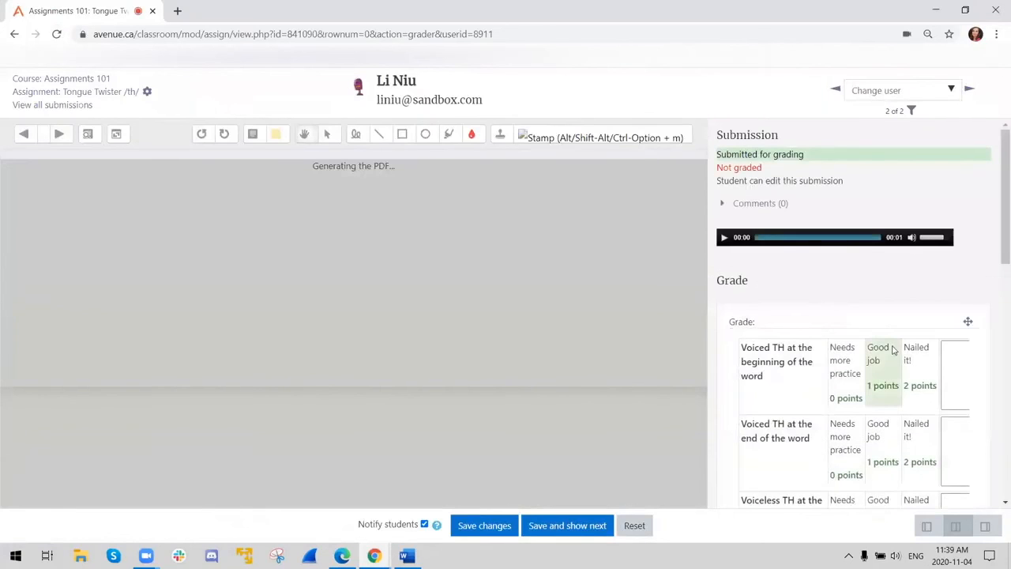
pyautogui.scroll(-1, 893, 353)
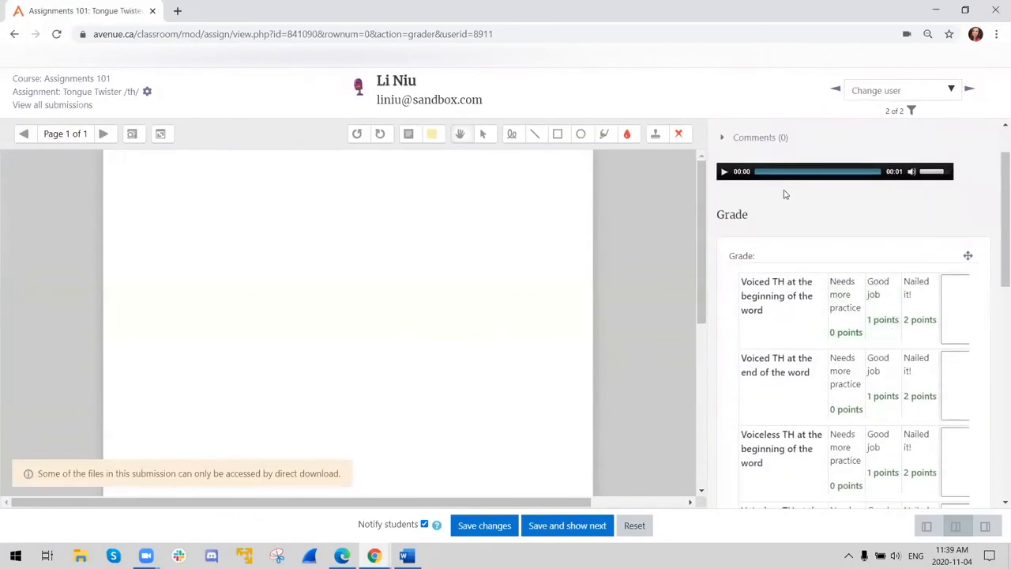
pyautogui.scroll(1, 781, 201)
pyautogui.scroll(-1, 829, 283)
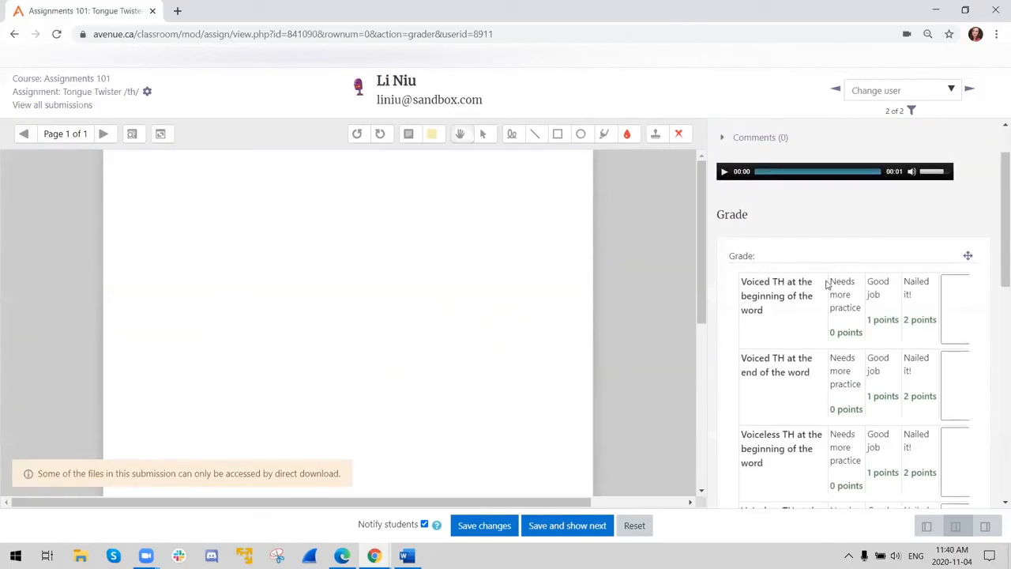
# - Rate both voiced TH criteria "Nailed it!" and both voiceless TH criteria "Good job", and save the grade
pyautogui.click(923, 302)
pyautogui.click(923, 362)
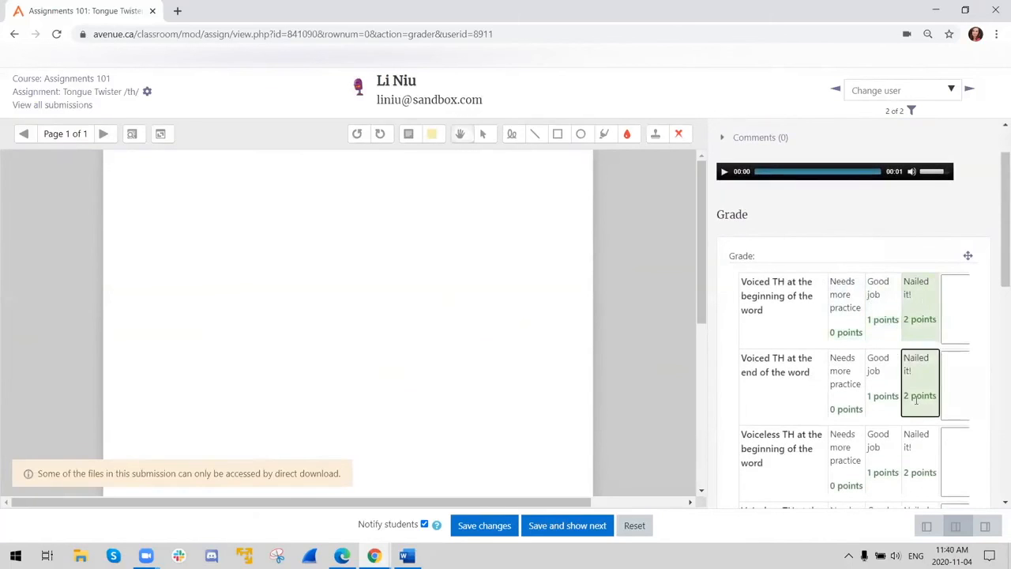
pyautogui.scroll(-2, 916, 375)
pyautogui.click(897, 340)
pyautogui.click(886, 409)
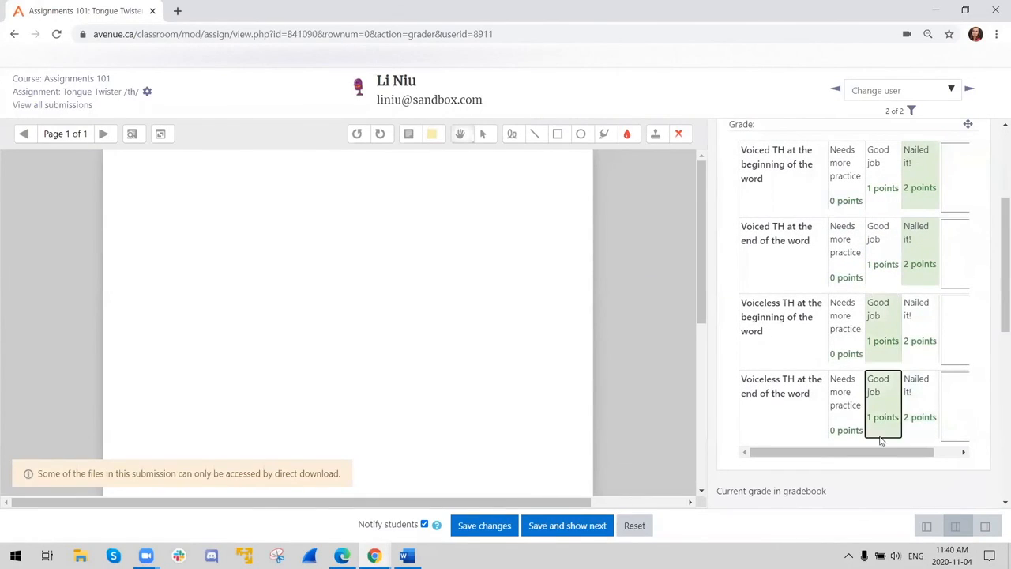
pyautogui.click(496, 530)
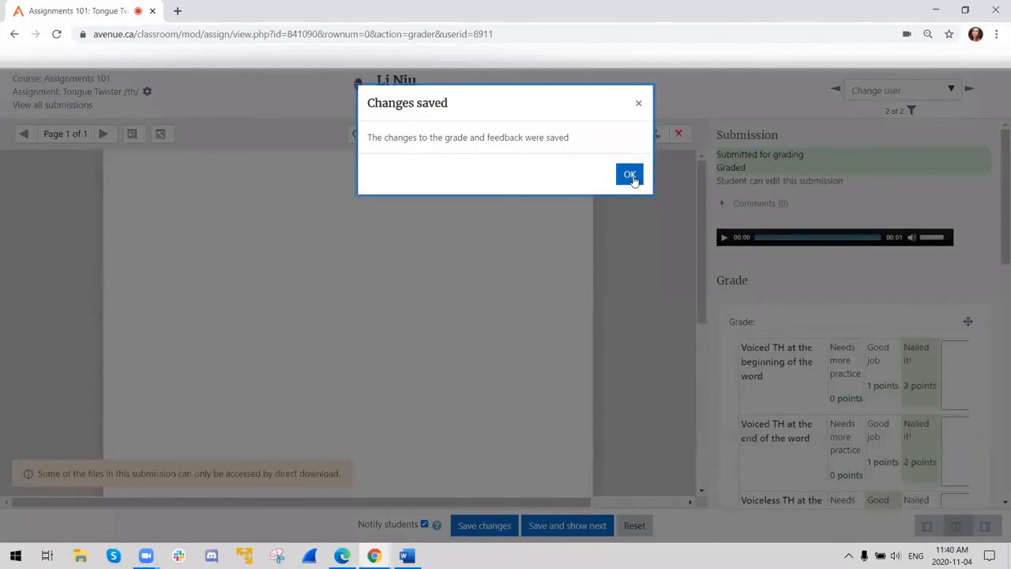
pyautogui.click(629, 176)
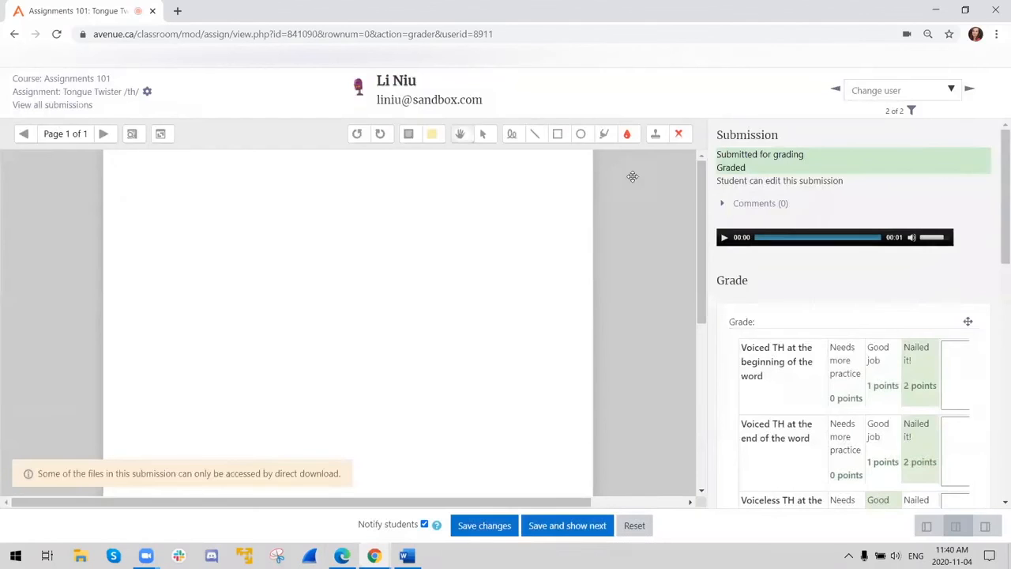
# - Switch to the student's Edge window, refresh the assignment page and view the rubric feedback with the grade
pyautogui.click(342, 555)
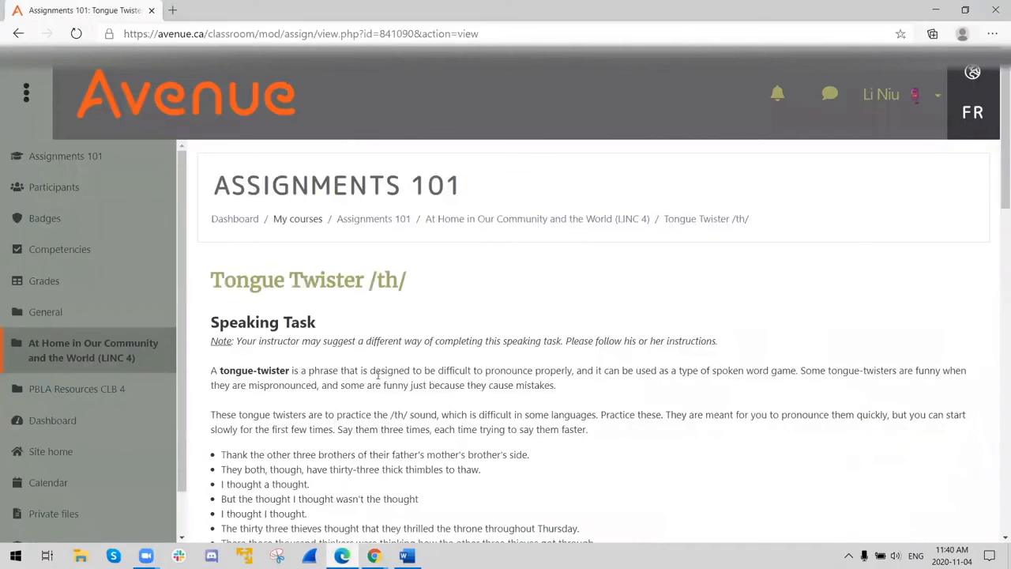
pyautogui.click(77, 36)
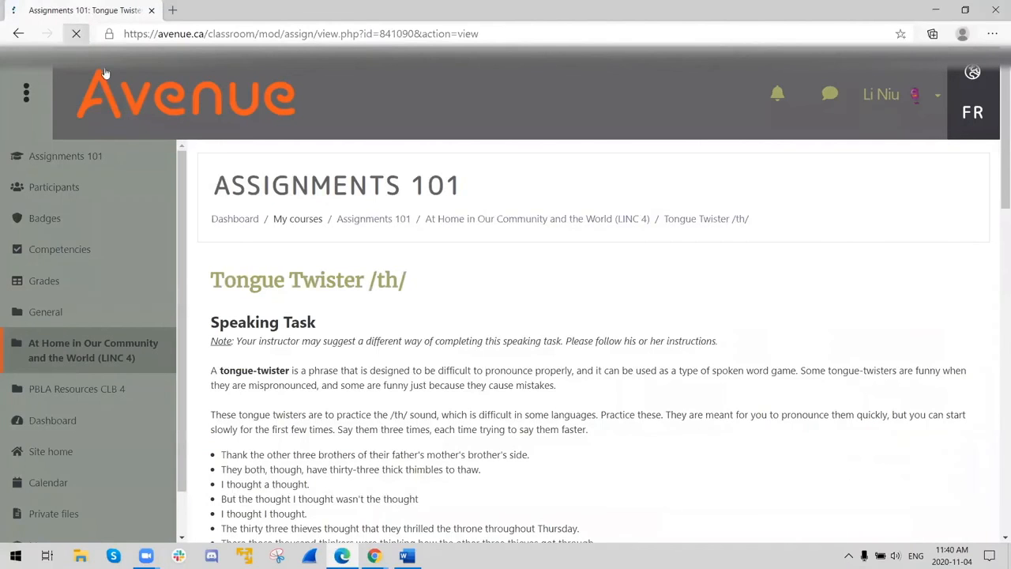
pyautogui.scroll(-8, 386, 312)
pyautogui.scroll(-10, 385, 312)
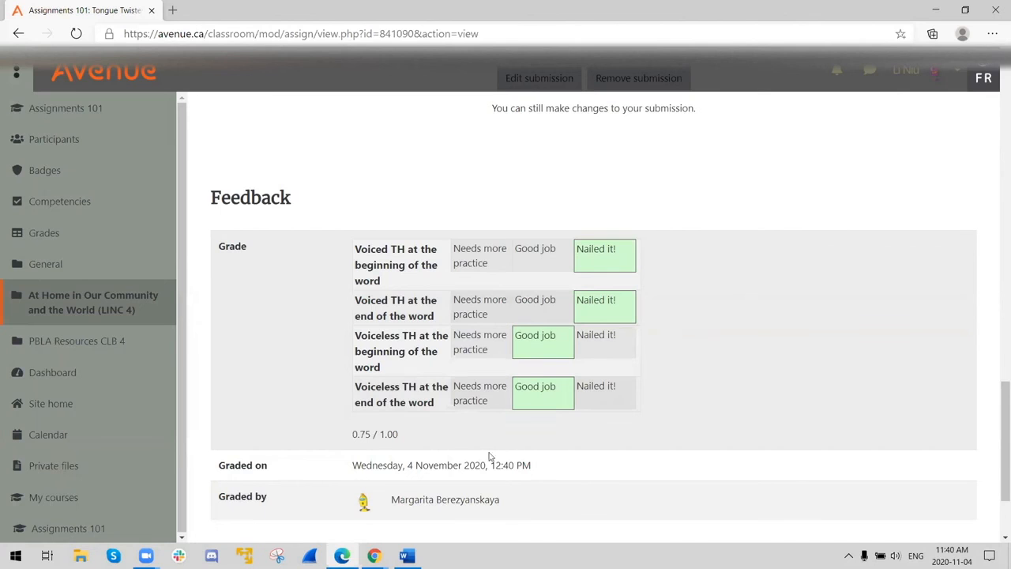
# - Return to the teacher's Chrome window and open the Assignments 101 course page at the At Home section's activities
pyautogui.click(373, 555)
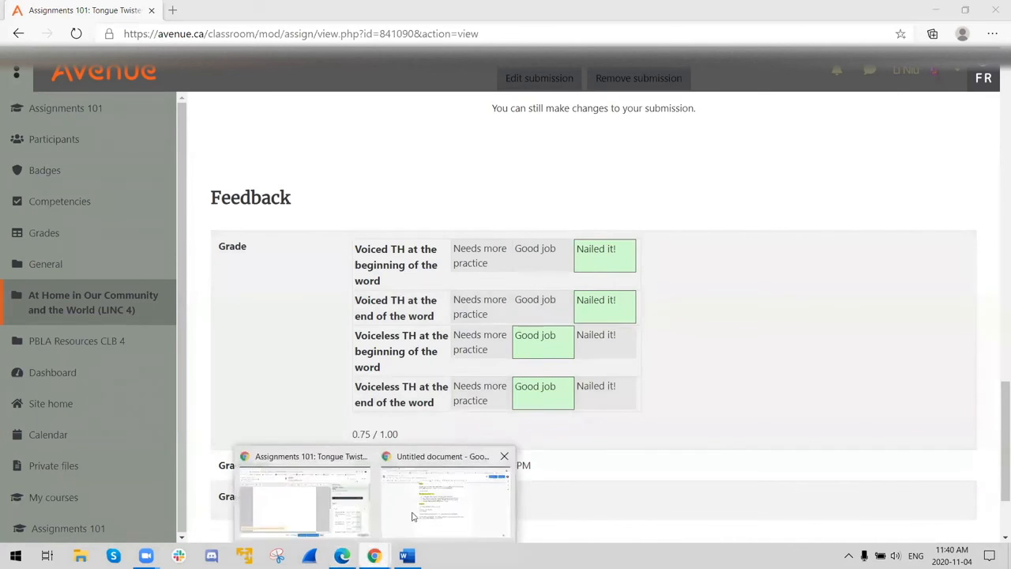
pyautogui.click(319, 516)
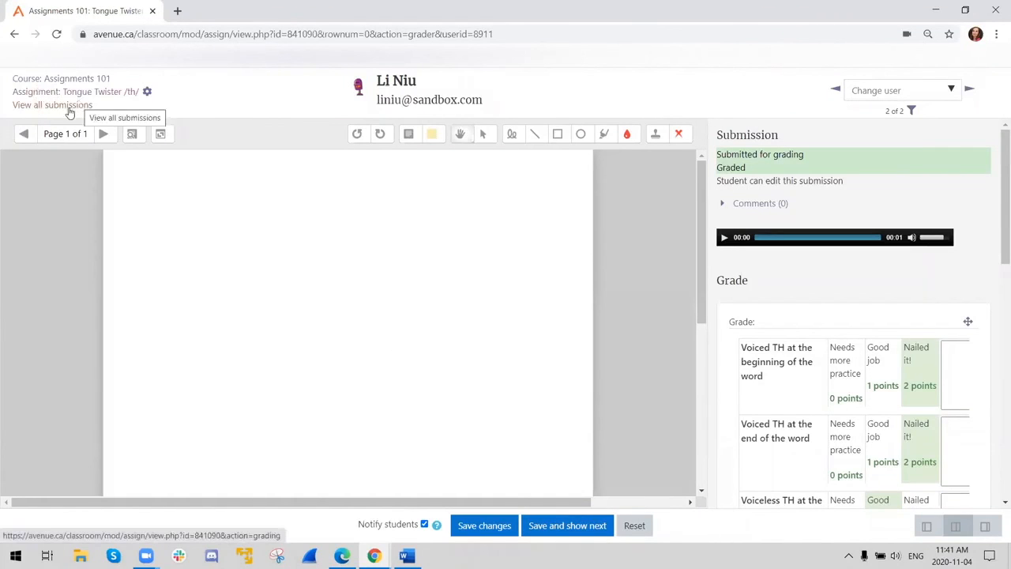
pyautogui.click(63, 79)
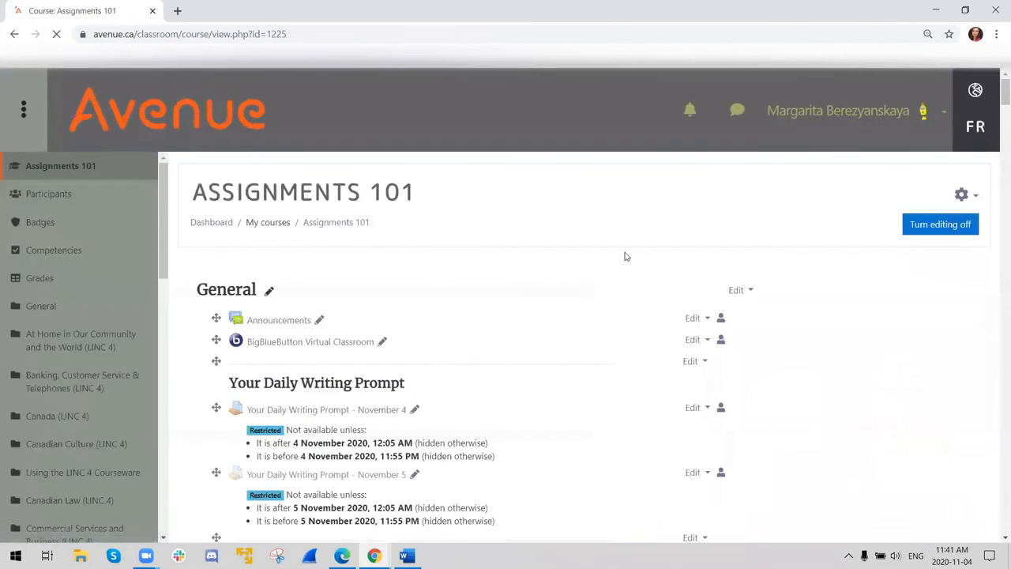
pyautogui.scroll(-10, 508, 328)
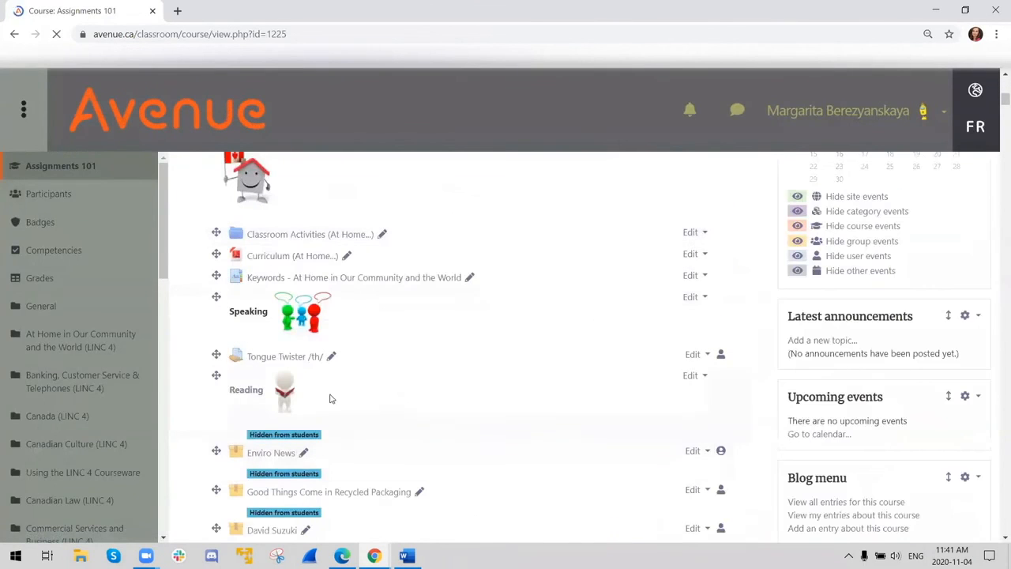
# - Open the Tongue Twister /th/ assignment's advanced grading page and view its TH sound rubric
pyautogui.click(292, 361)
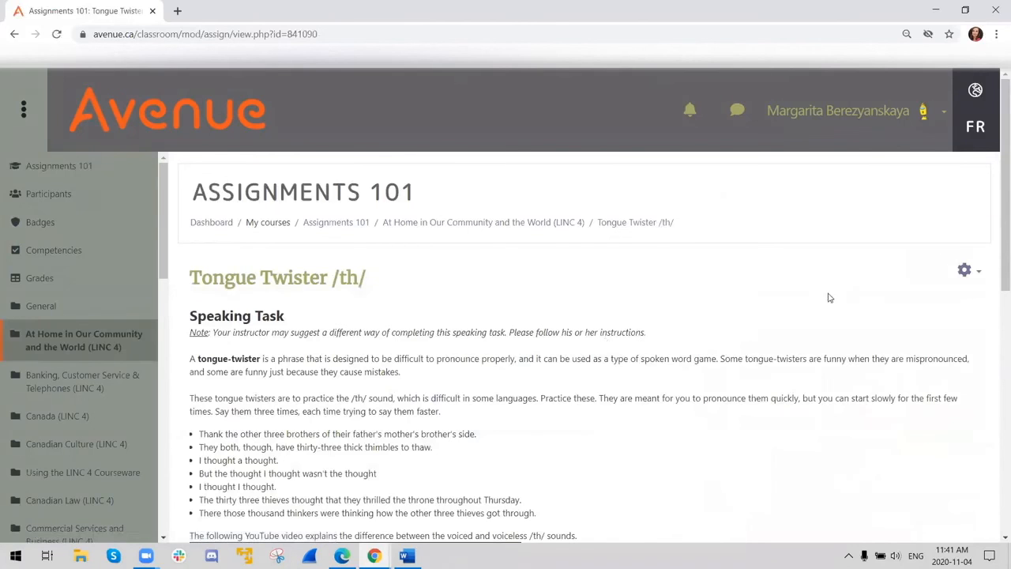
pyautogui.click(965, 272)
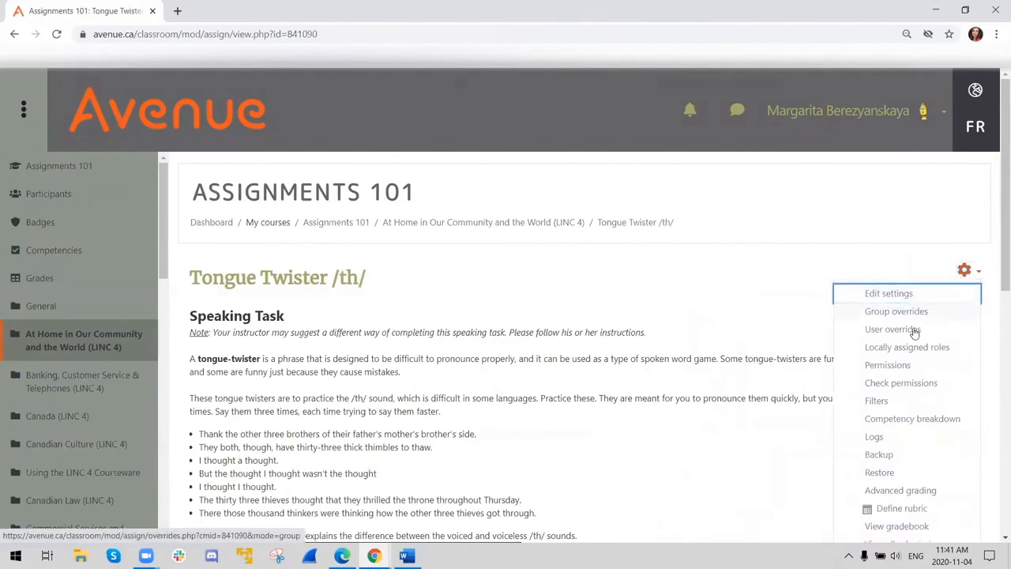
pyautogui.scroll(-2, 924, 385)
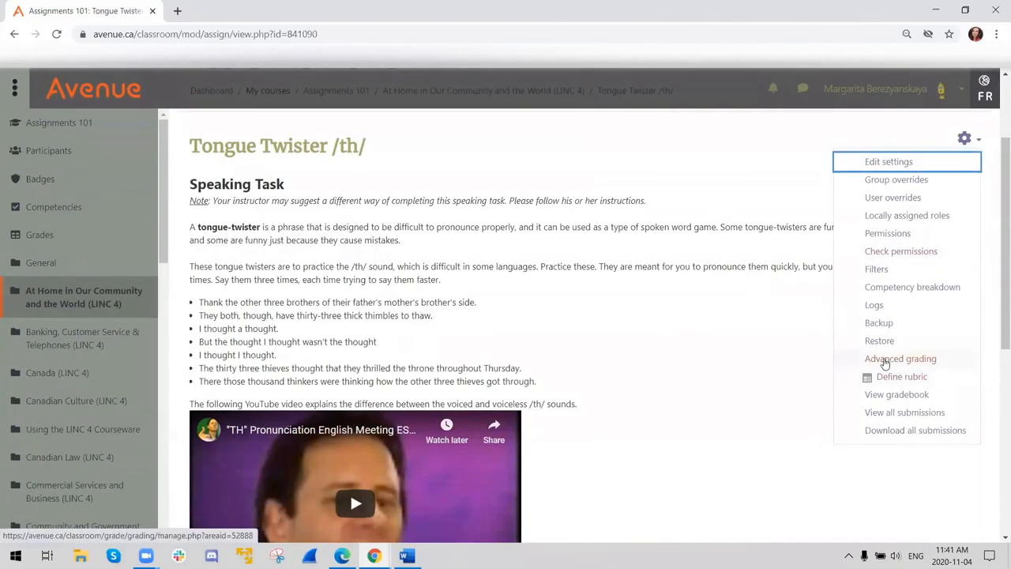
pyautogui.click(886, 362)
pyautogui.scroll(-2, 700, 388)
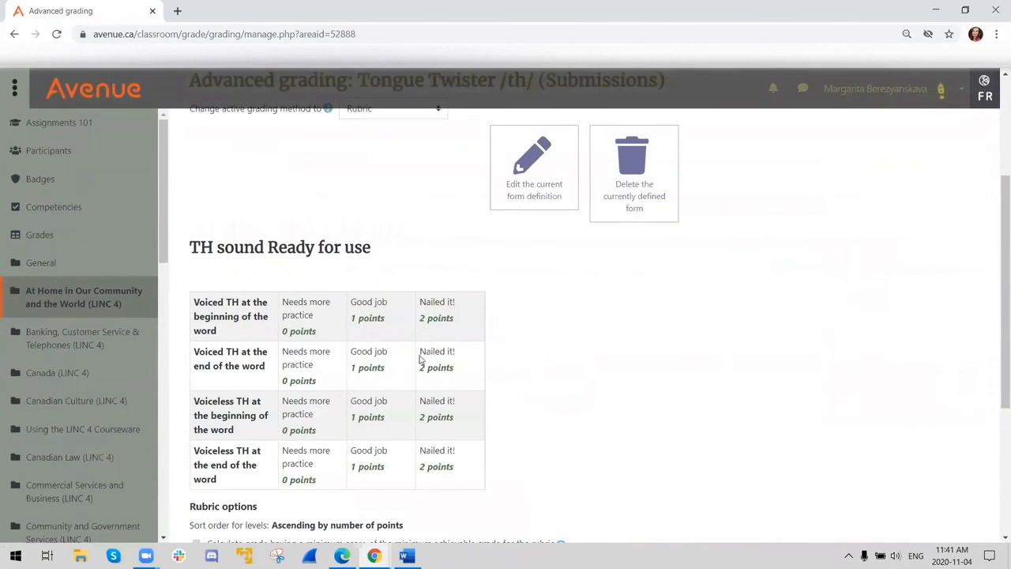
# - Try turning off the display of points for each level during evaluation in the TH sound rubric's options, and cancel the edit
pyautogui.click(528, 187)
pyautogui.scroll(-10, 532, 311)
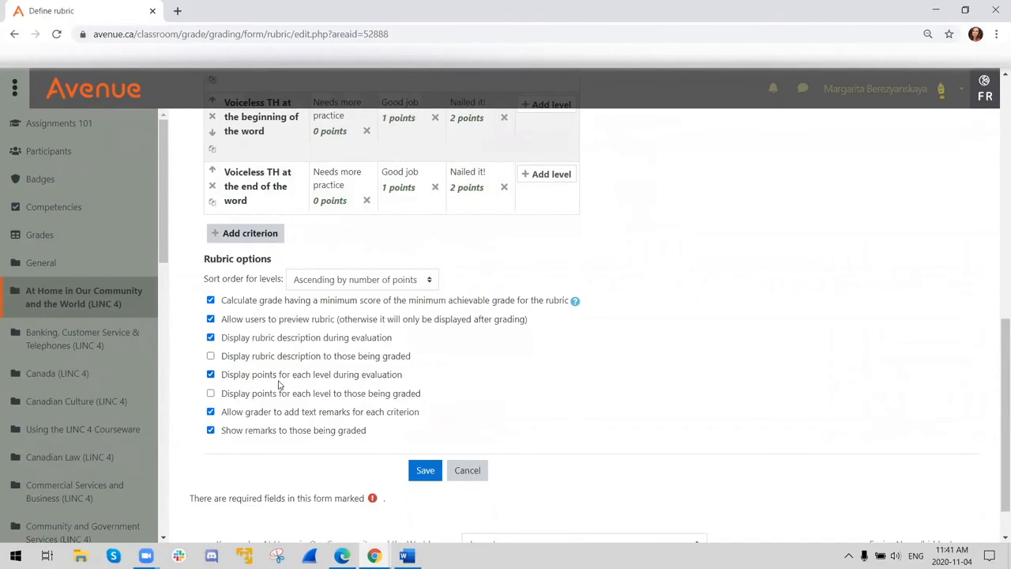
pyautogui.click(211, 376)
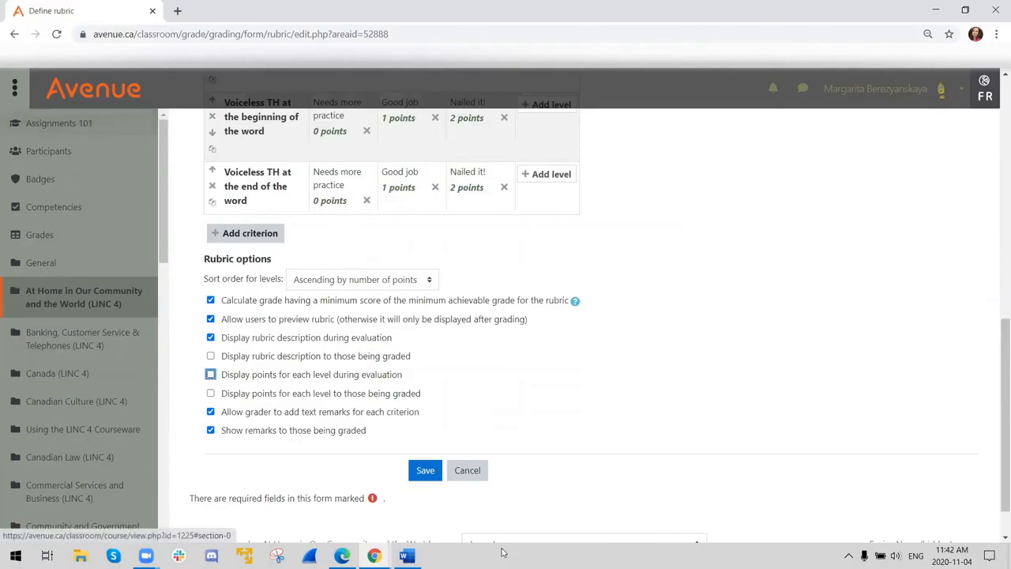
pyautogui.click(467, 470)
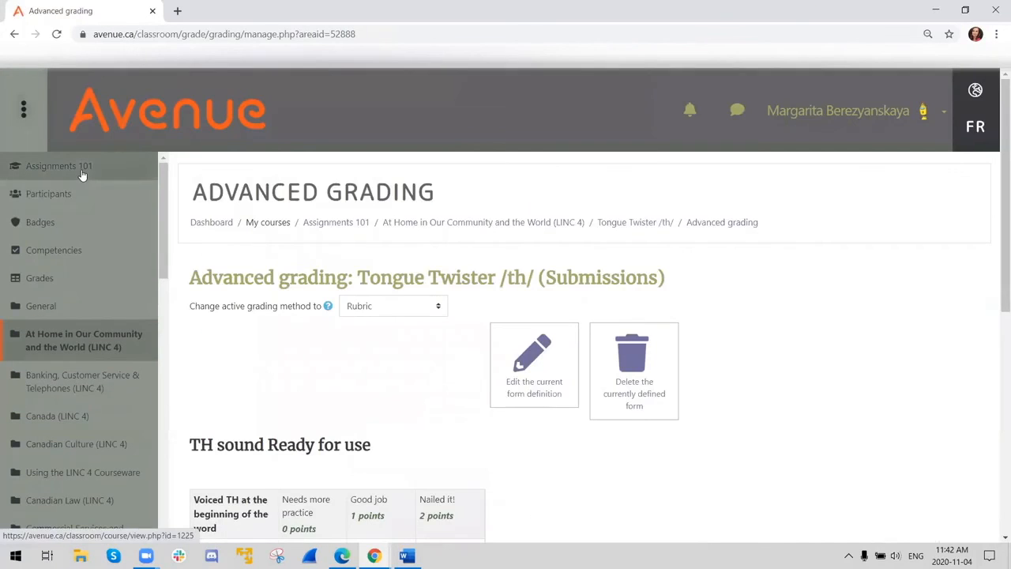
# - Return to the Assignments 101 course page and open the settings of the Your first house (Rubric - Template) assignment for editing
pyautogui.click(82, 172)
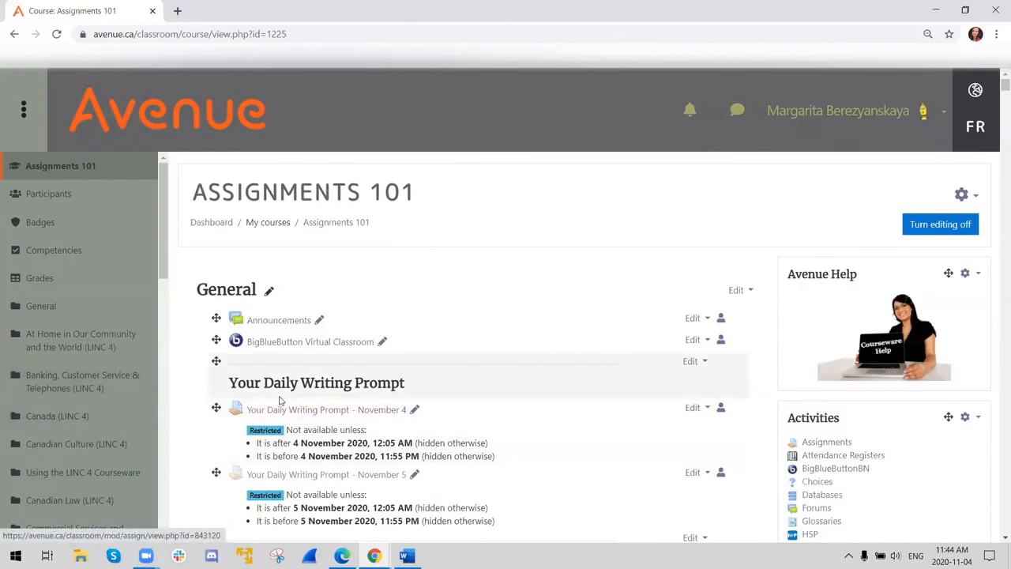
pyautogui.scroll(-3, 279, 401)
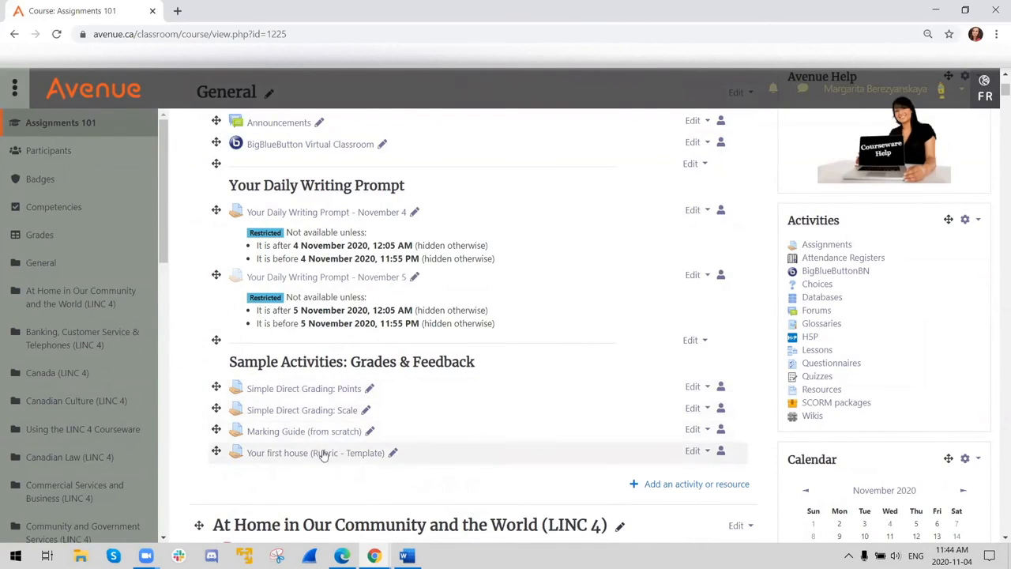
pyautogui.scroll(-1, 324, 403)
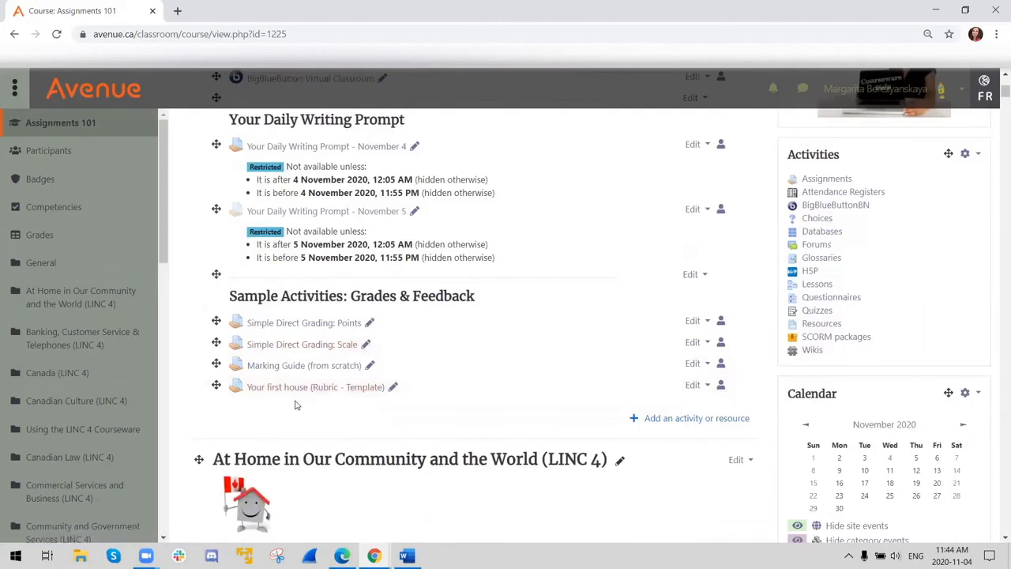
pyautogui.click(297, 388)
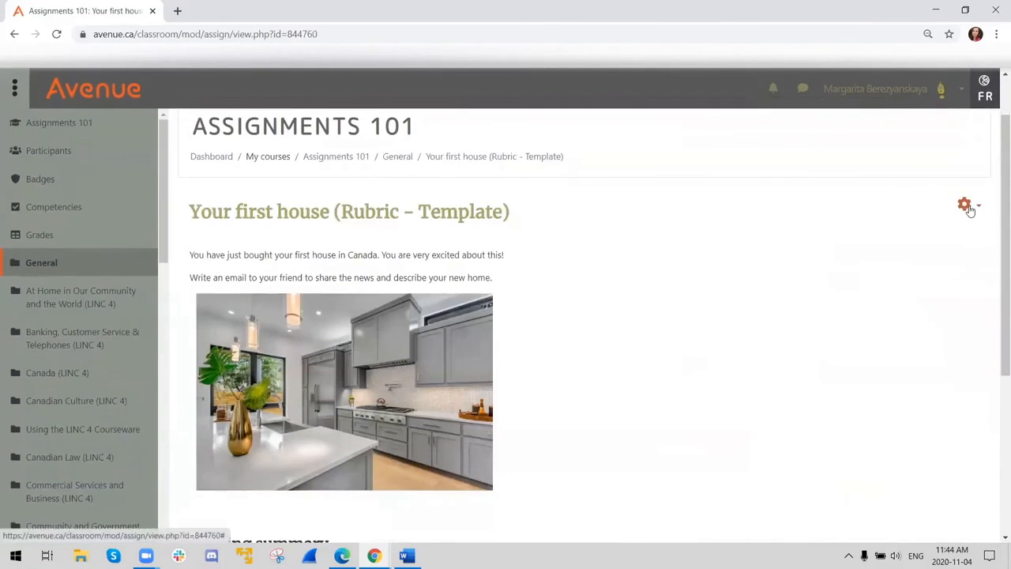
pyautogui.scroll(-3, 835, 293)
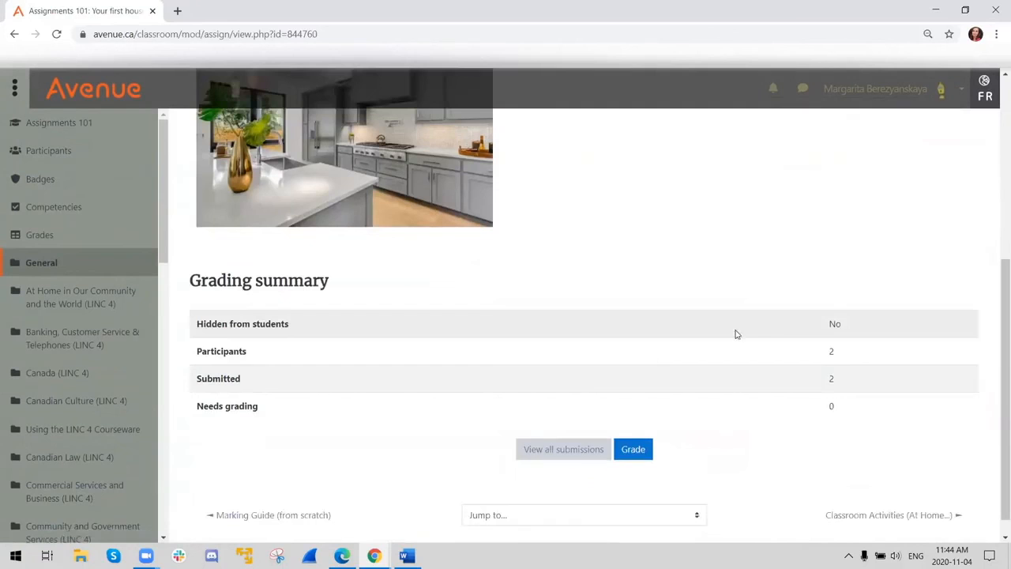
pyautogui.scroll(5, 808, 287)
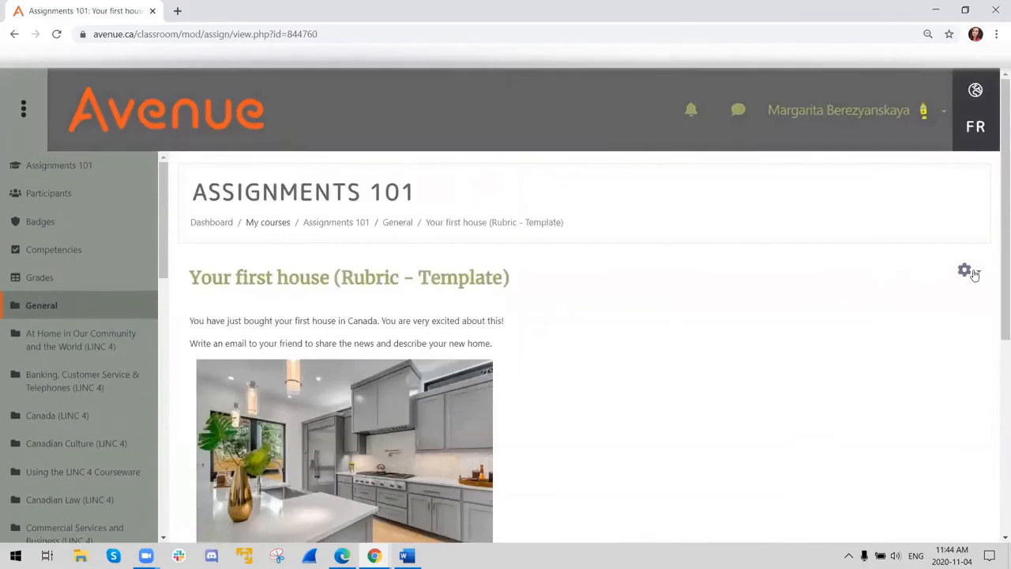
pyautogui.click(965, 270)
pyautogui.click(885, 296)
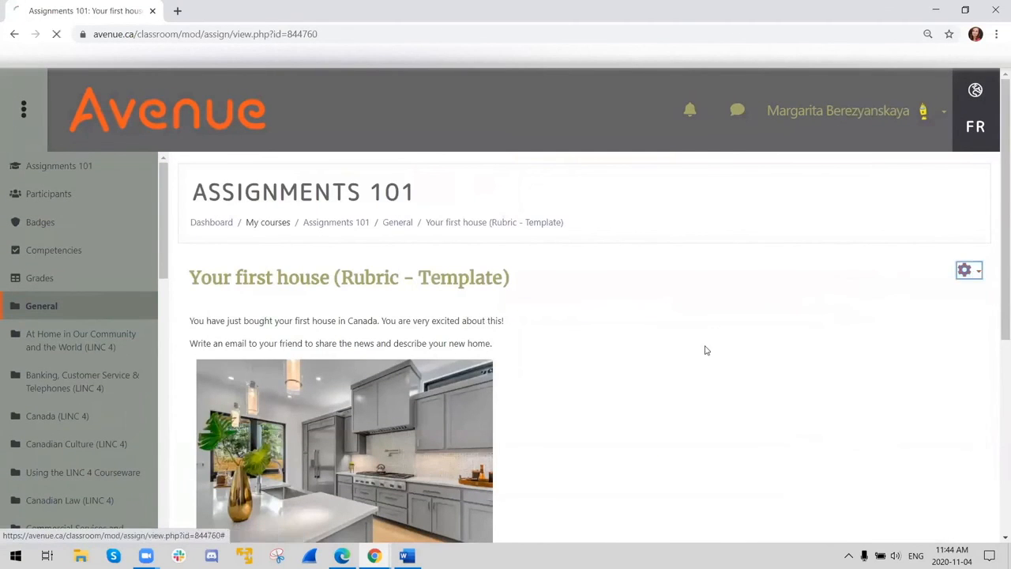
# - Set the PoodLL Recorder Type among the assignment's feedback types to Video Recorder, and save and display the assignment
pyautogui.scroll(-2, 537, 346)
pyautogui.scroll(-15, 522, 340)
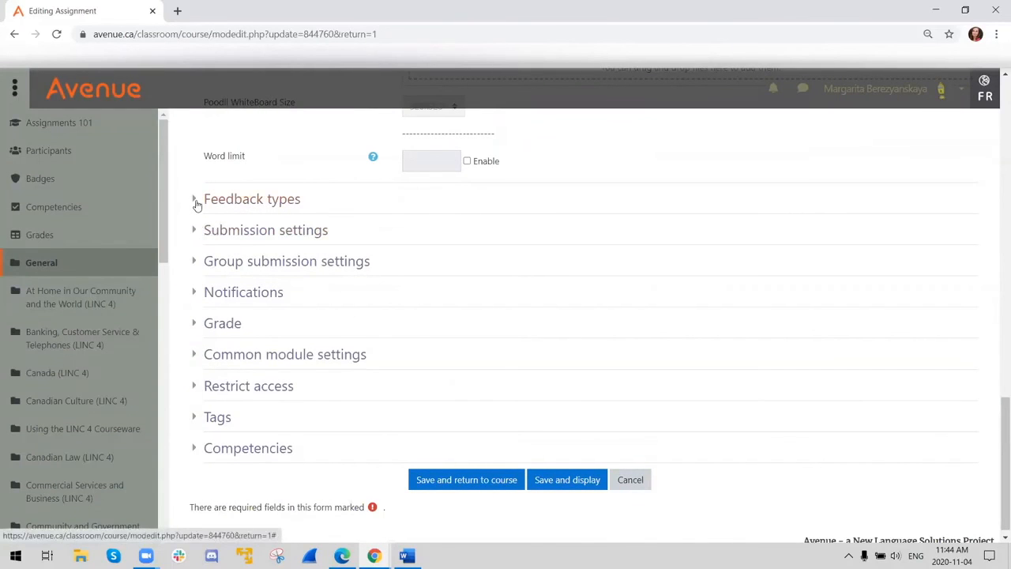
pyautogui.click(198, 205)
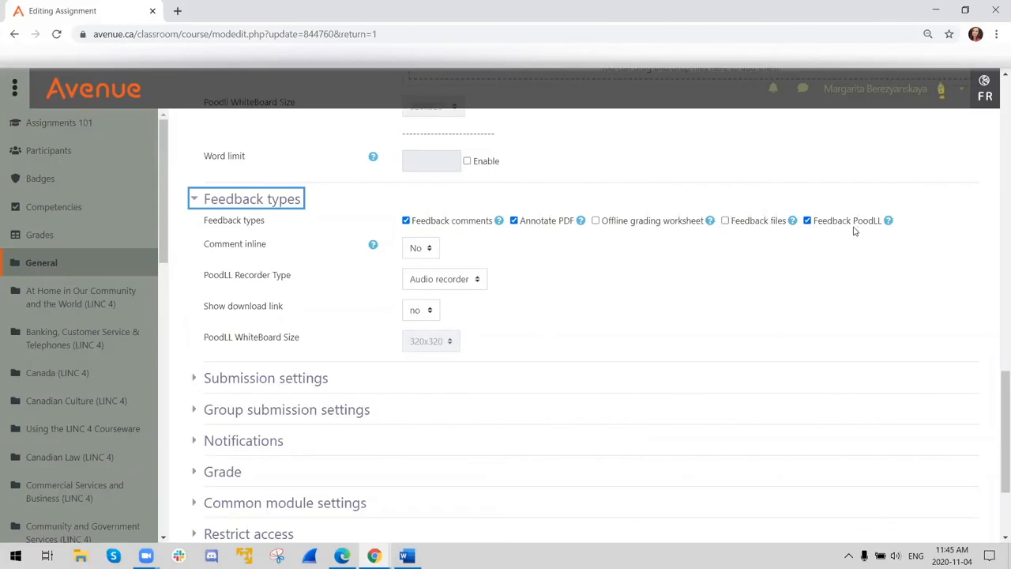
pyautogui.click(444, 286)
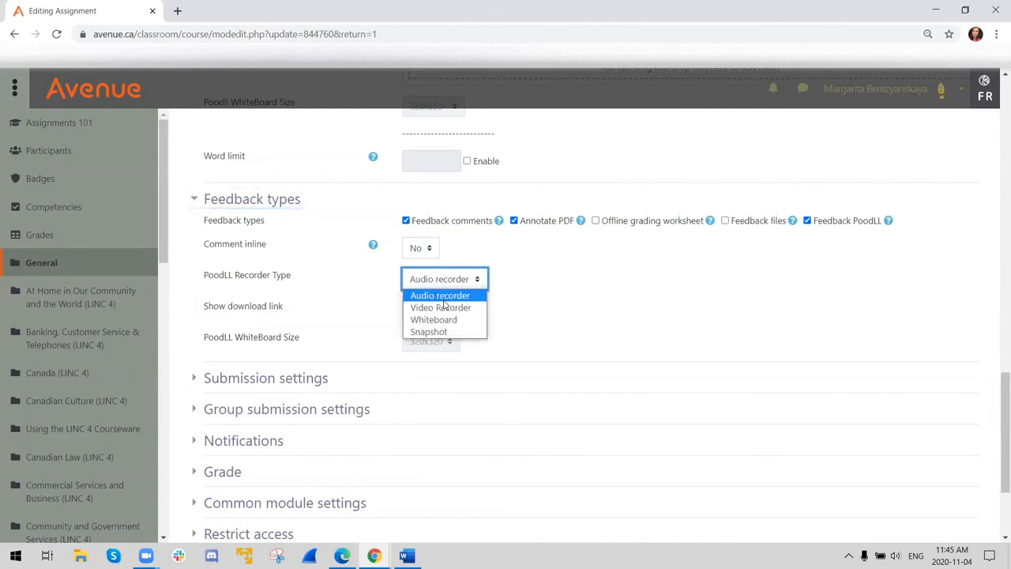
pyautogui.click(441, 312)
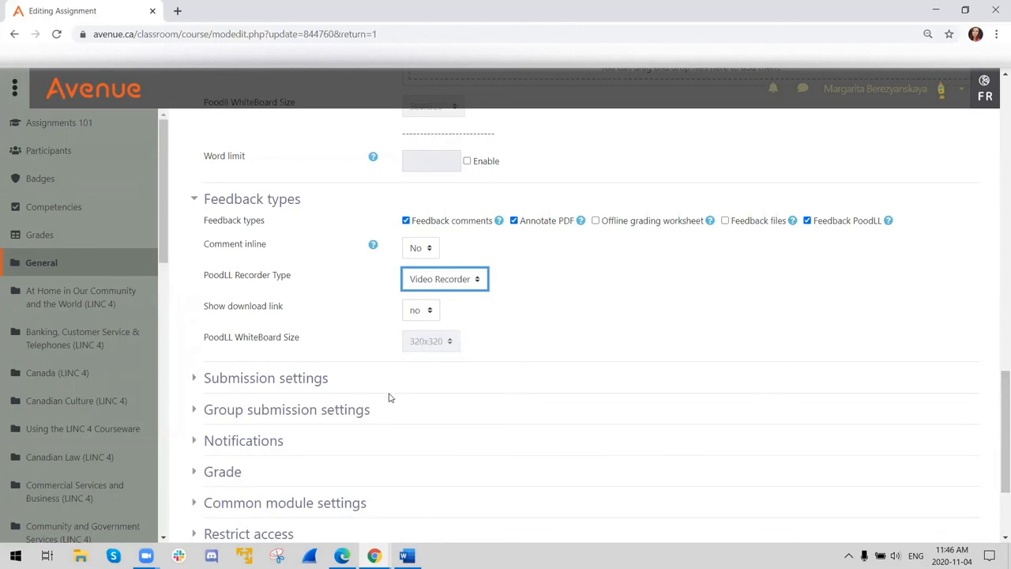
pyautogui.scroll(-2, 434, 320)
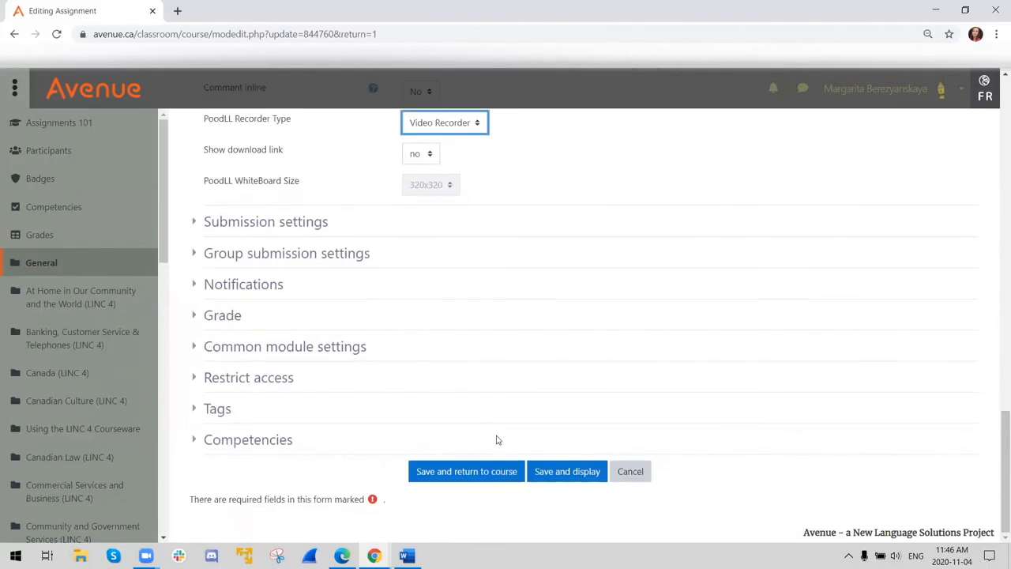
pyautogui.click(546, 479)
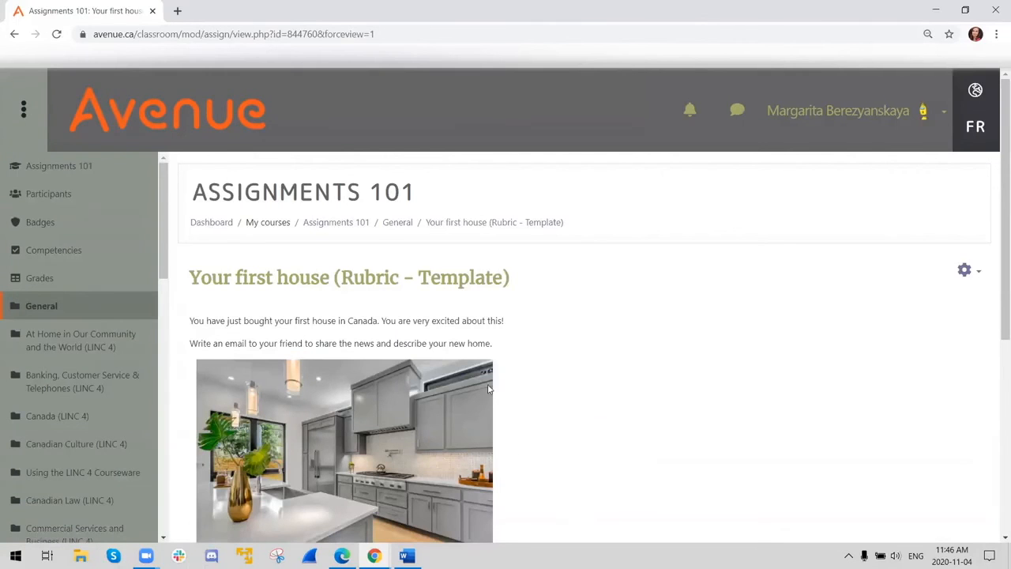
# - View all submissions for the assignment and open the second student's submission for grading
pyautogui.scroll(-5, 474, 381)
pyautogui.click(547, 430)
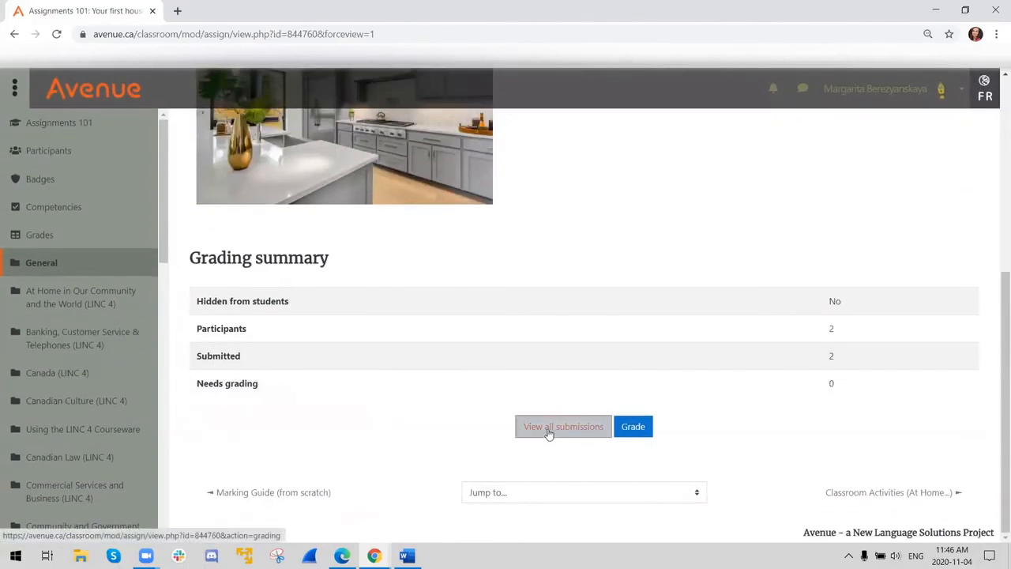
pyautogui.scroll(-3, 474, 395)
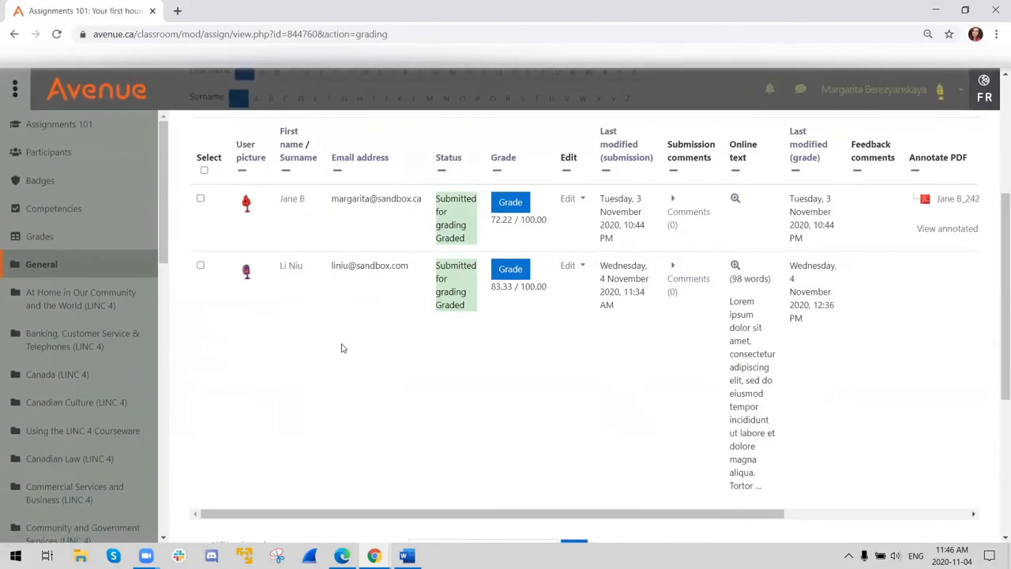
pyautogui.click(510, 270)
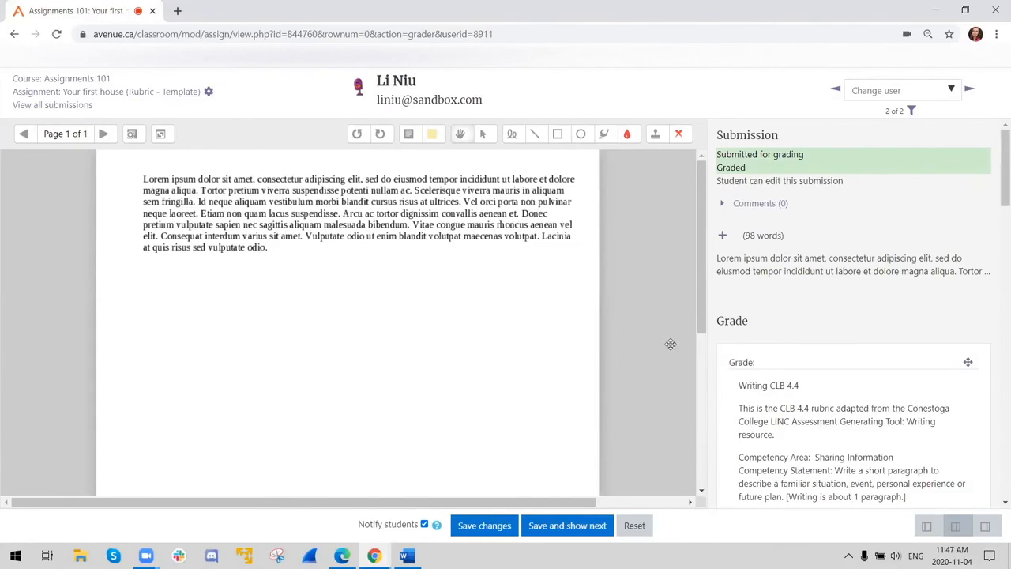
# - Examine the rubric, the feedback comments editor and the PoodLL video recorder in the grading form
pyautogui.scroll(-5, 667, 333)
pyautogui.scroll(5, 474, 277)
pyautogui.scroll(-15, 871, 300)
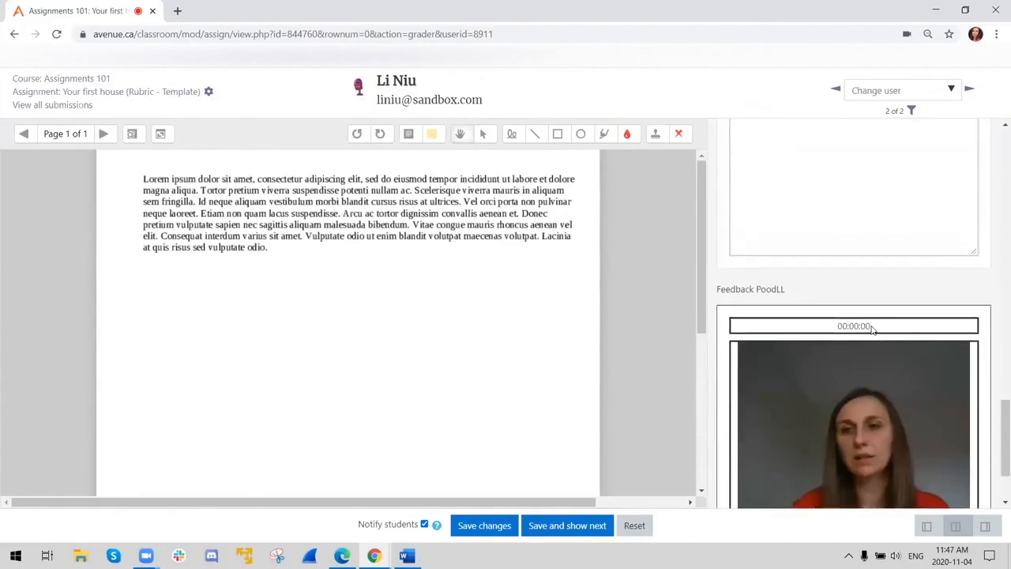
pyautogui.scroll(5, 873, 328)
pyautogui.scroll(-1, 855, 342)
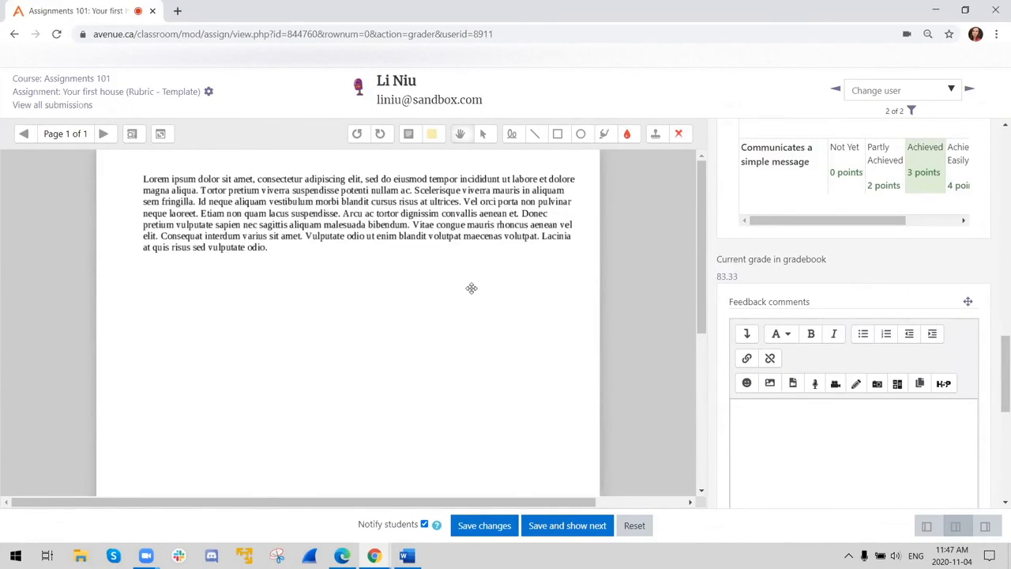
# - Highlight "maecenas volutpat." in red in the student's text and frame the opening words "Lorem ipsum" with a red rectangle
pyautogui.click(606, 136)
pyautogui.moveTo(449, 236); pyautogui.dragTo(545, 236)
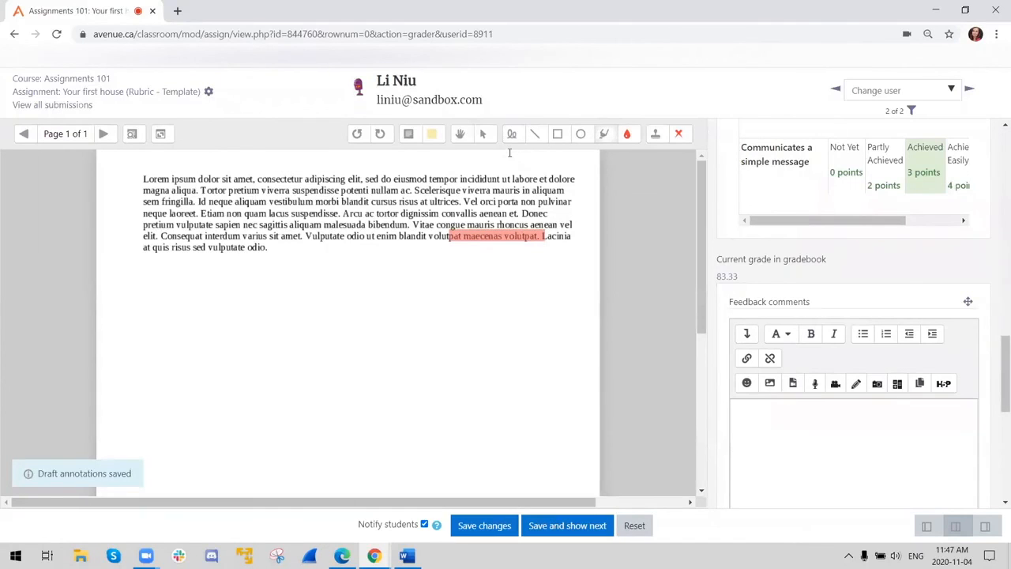
pyautogui.click(557, 134)
pyautogui.moveTo(136, 169)
pyautogui.mouseDown()
pyautogui.moveTo(152, 188)
pyautogui.moveTo(201, 188)
pyautogui.mouseUp()
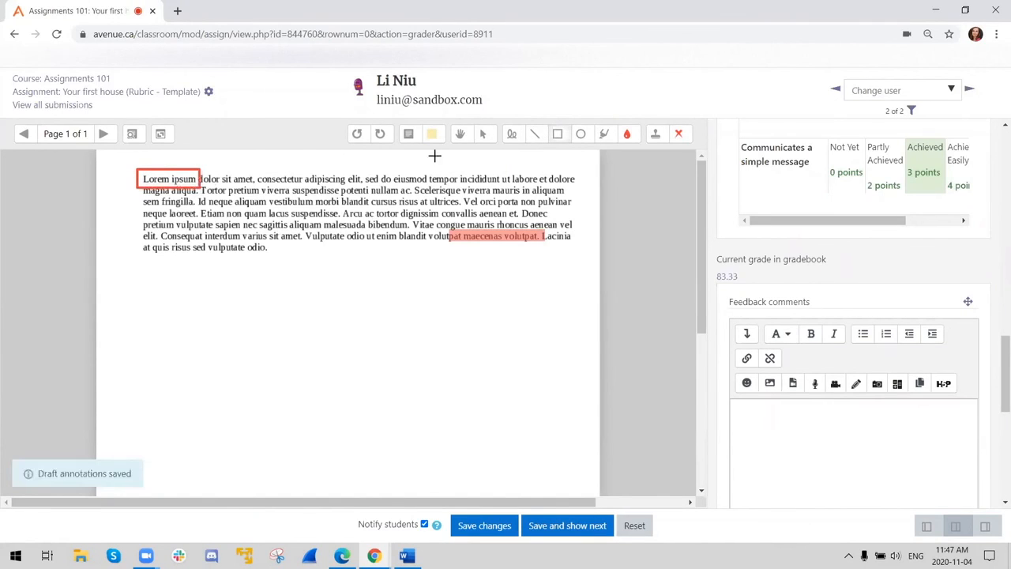
# - Change the annotation colour to yellow, frame "vulputate odio." with a rectangle and draw a small empty rectangle well below the text as a key
pyautogui.click(628, 133)
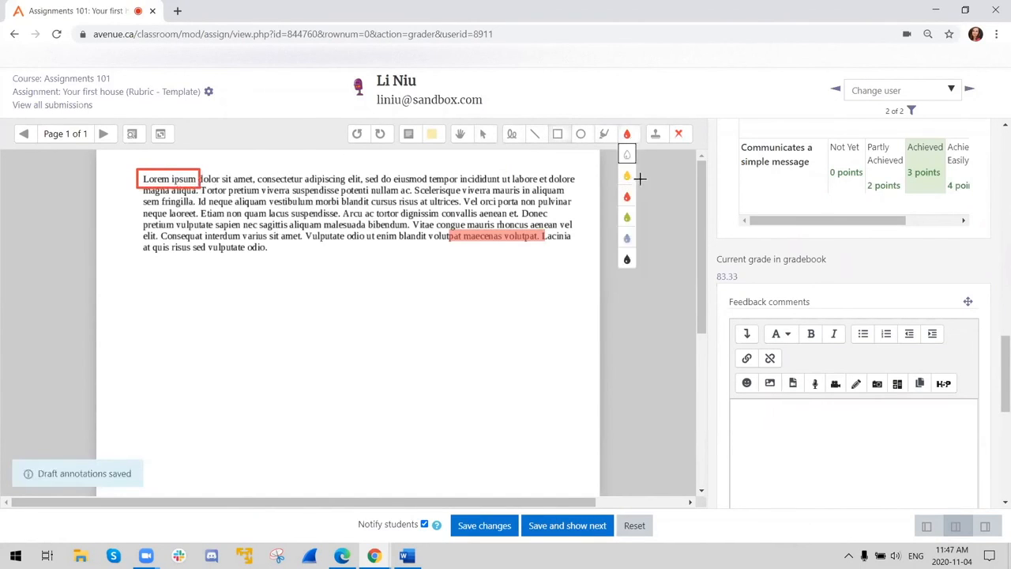
pyautogui.click(629, 177)
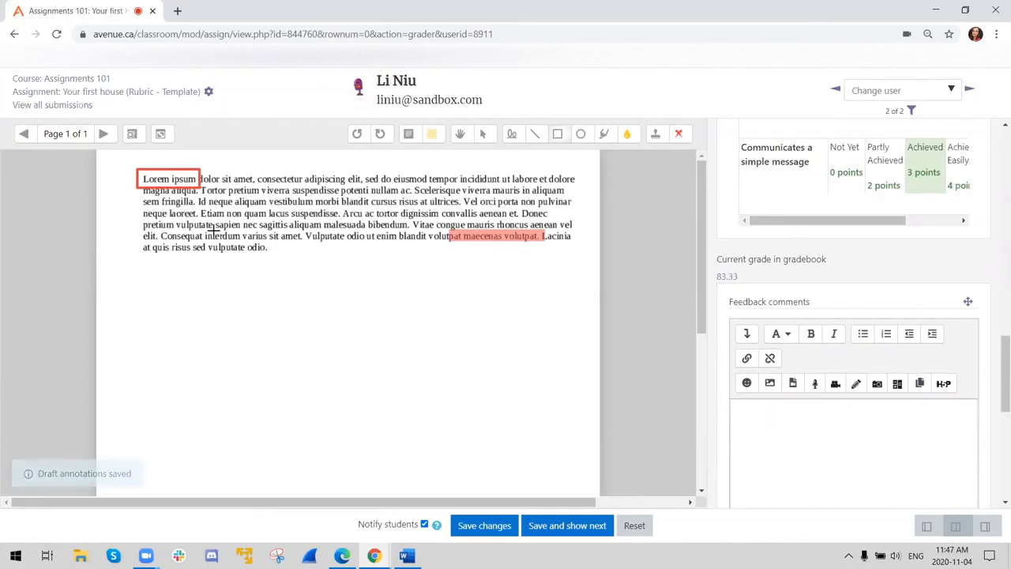
pyautogui.moveTo(203, 241)
pyautogui.mouseDown()
pyautogui.moveTo(208, 254)
pyautogui.moveTo(271, 254)
pyautogui.mouseUp()
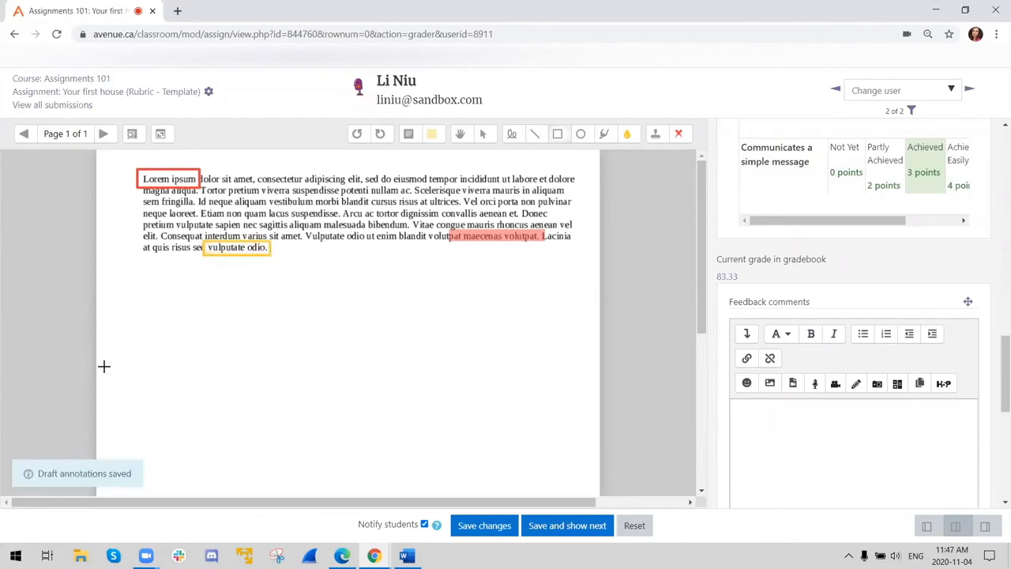
pyautogui.moveTo(123, 385); pyautogui.dragTo(180, 401)
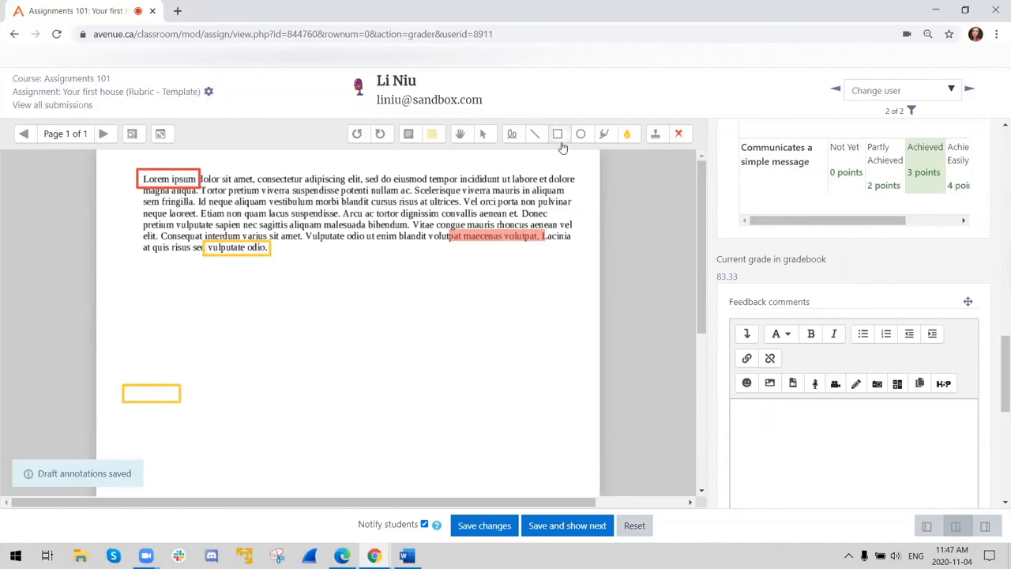
# - Add a comment reading "vocabulary choice" beside the empty yellow rectangle below the text
pyautogui.click(409, 134)
pyautogui.moveTo(190, 387); pyautogui.dragTo(267, 412)
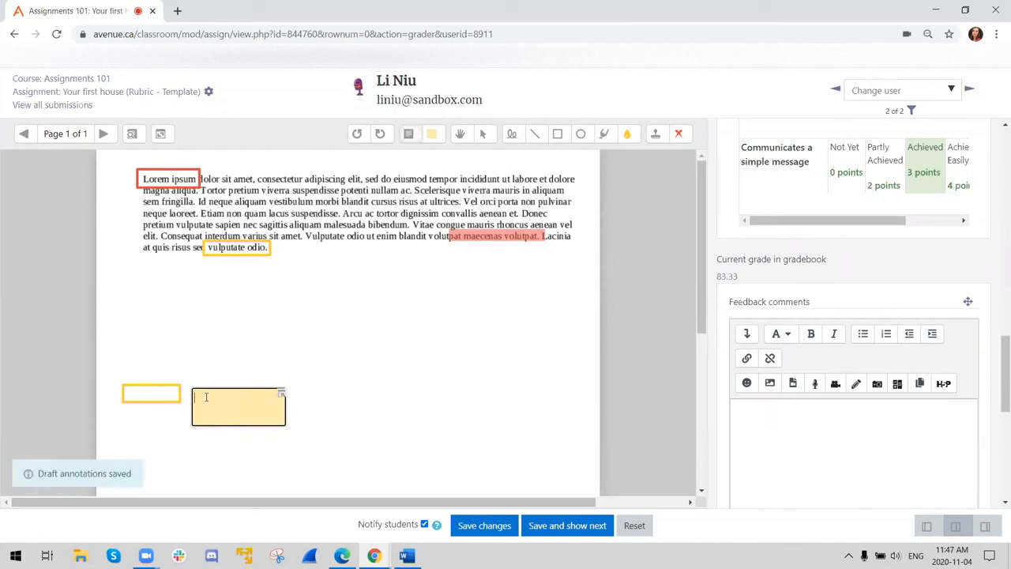
pyautogui.write('vocabulary choice')
pyautogui.click(440, 398)
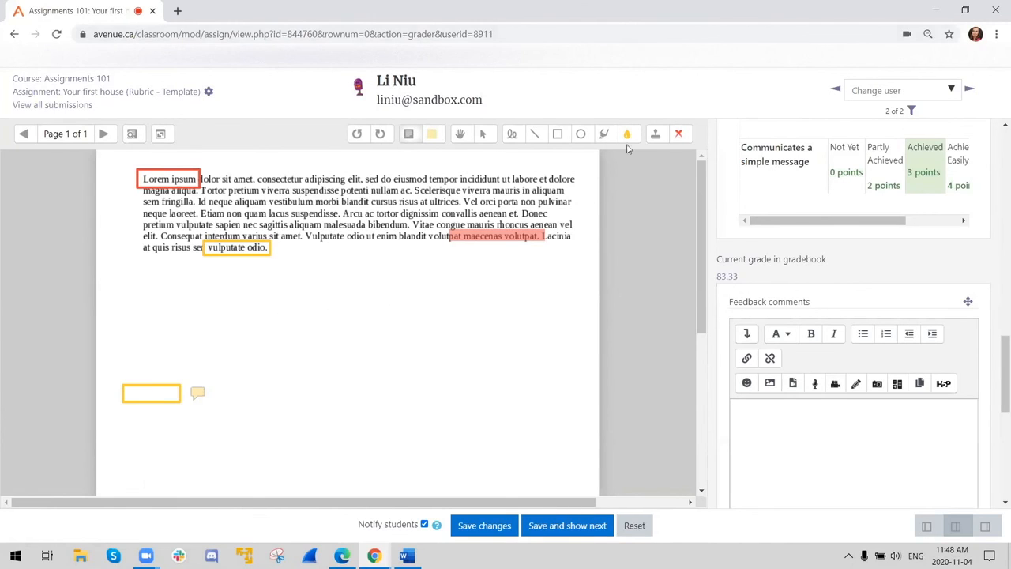
# - Choose the smiley stamp and place it in the blank area just below the highlighted words
pyautogui.click(657, 136)
pyautogui.click(679, 134)
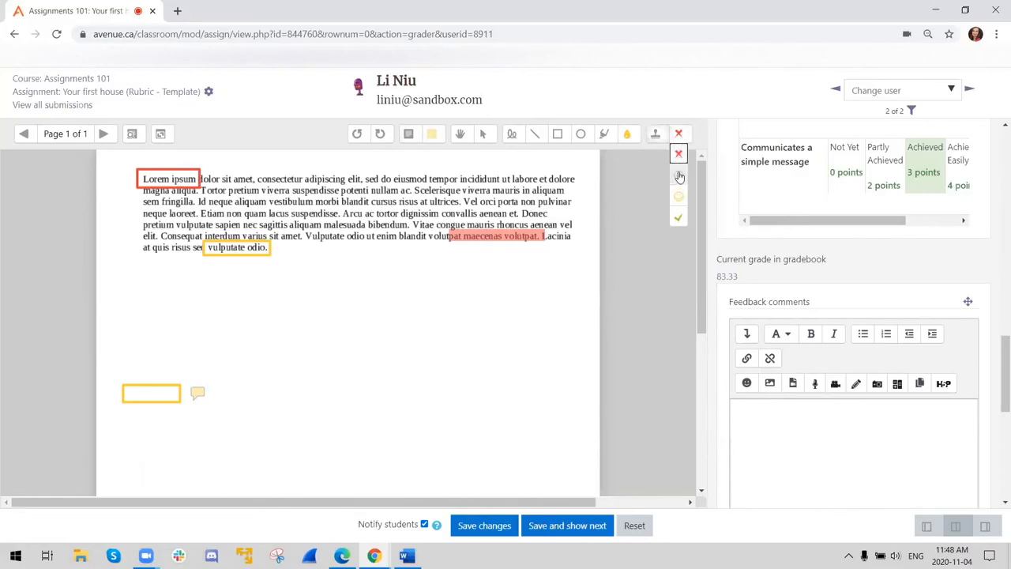
pyautogui.click(678, 197)
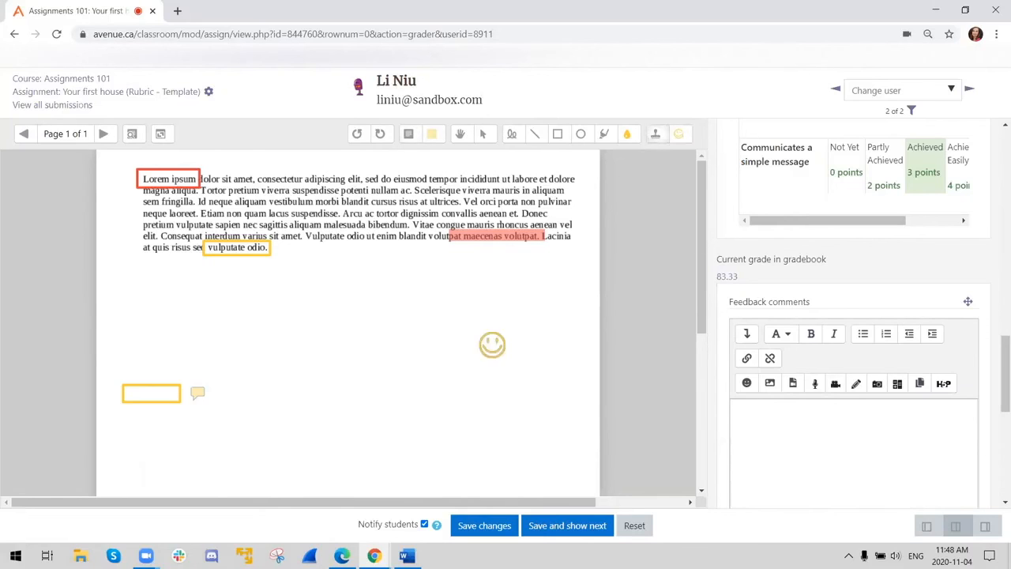
# - Set the smiley stamp just below the highlighted words and draw a yellow freehand zigzag across the upper lines of the paragraph
pyautogui.click(474, 275)
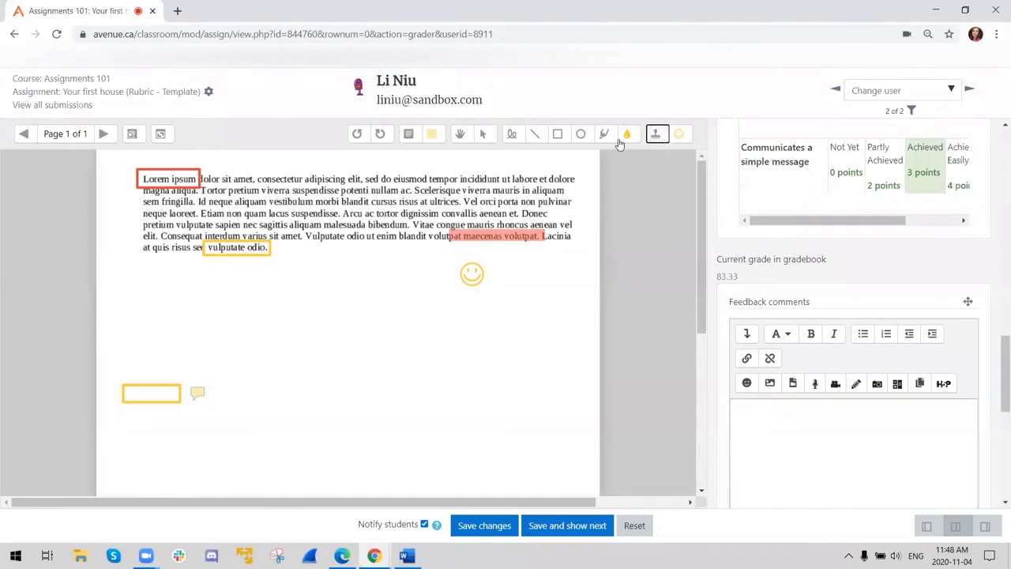
pyautogui.click(514, 136)
pyautogui.moveTo(327, 212); pyautogui.dragTo(347, 181)
pyautogui.moveTo(433, 191); pyautogui.dragTo(482, 188)
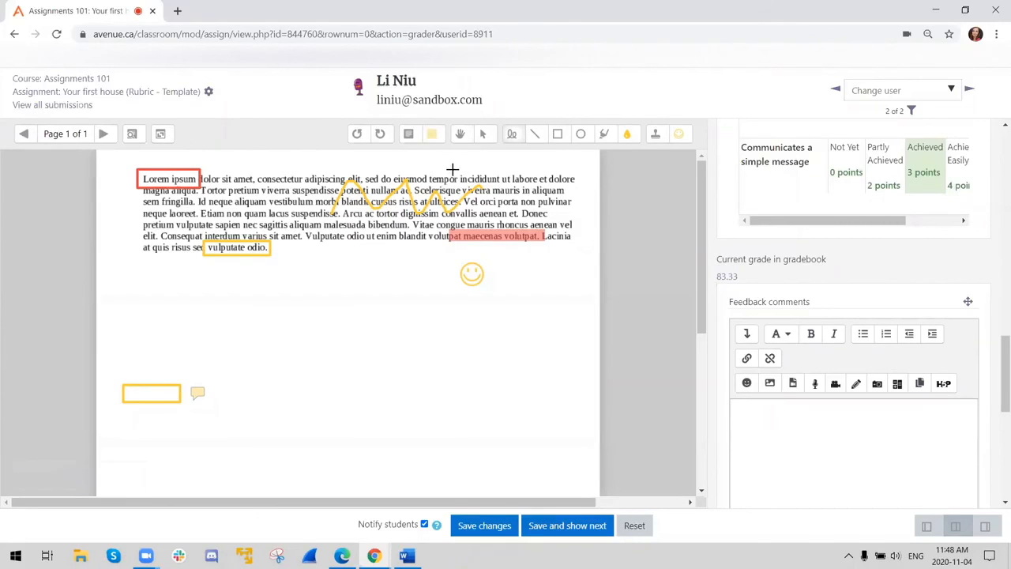
# - Select the freehand zigzag over the paragraph and delete it
pyautogui.click(460, 136)
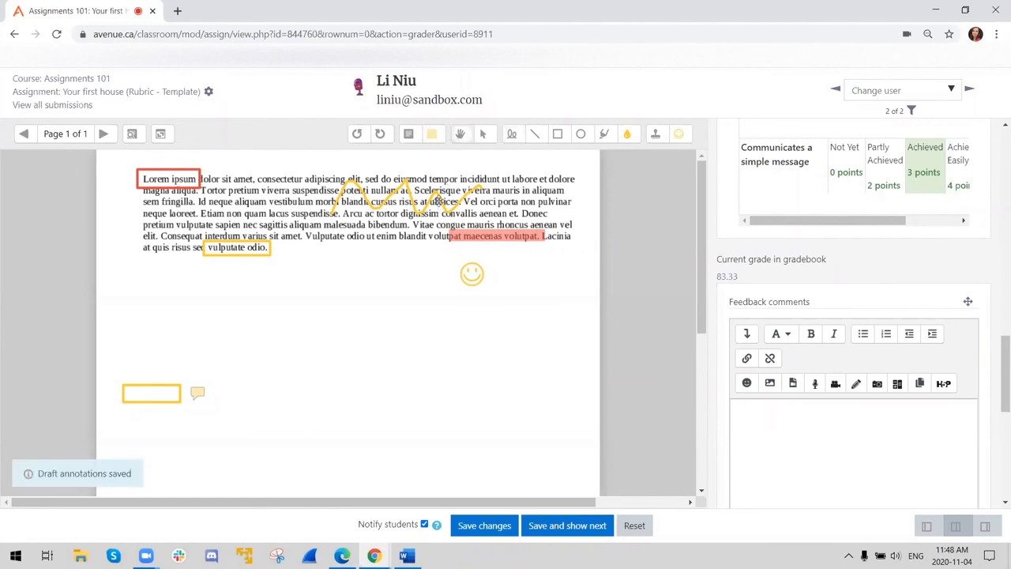
pyautogui.click(481, 134)
pyautogui.click(433, 198)
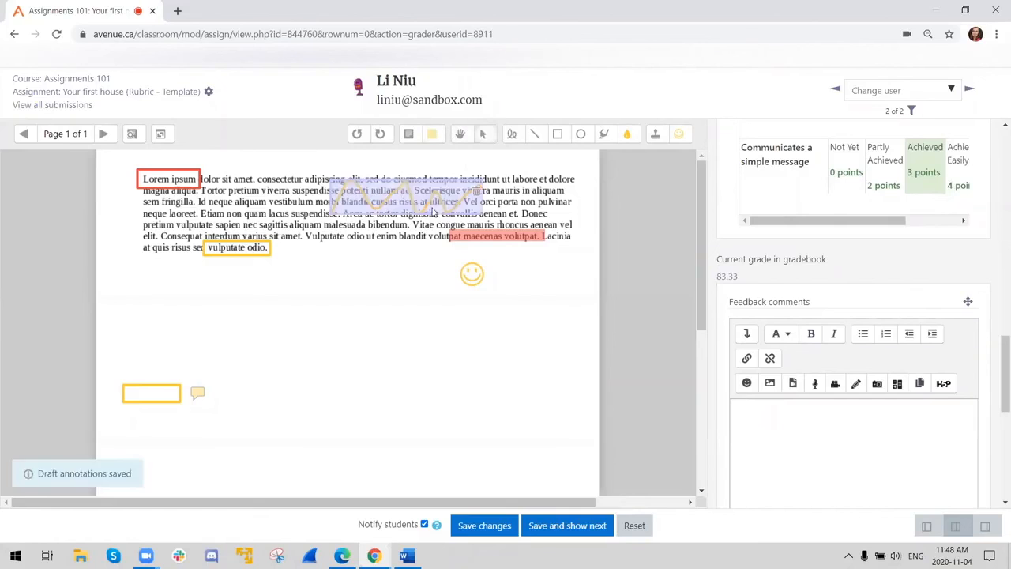
pyautogui.click(478, 195)
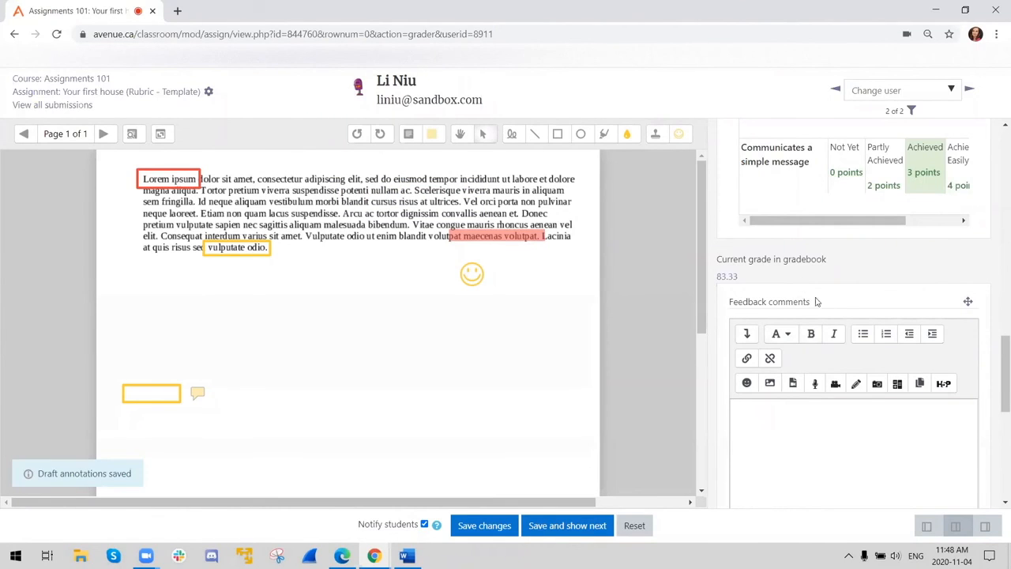
pyautogui.click(802, 413)
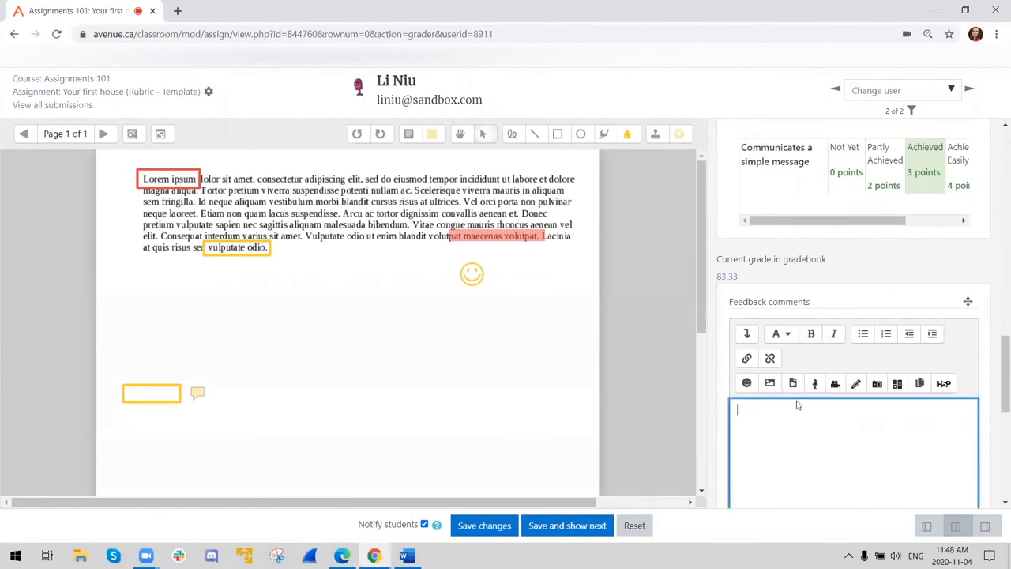
pyautogui.scroll(-5, 799, 418)
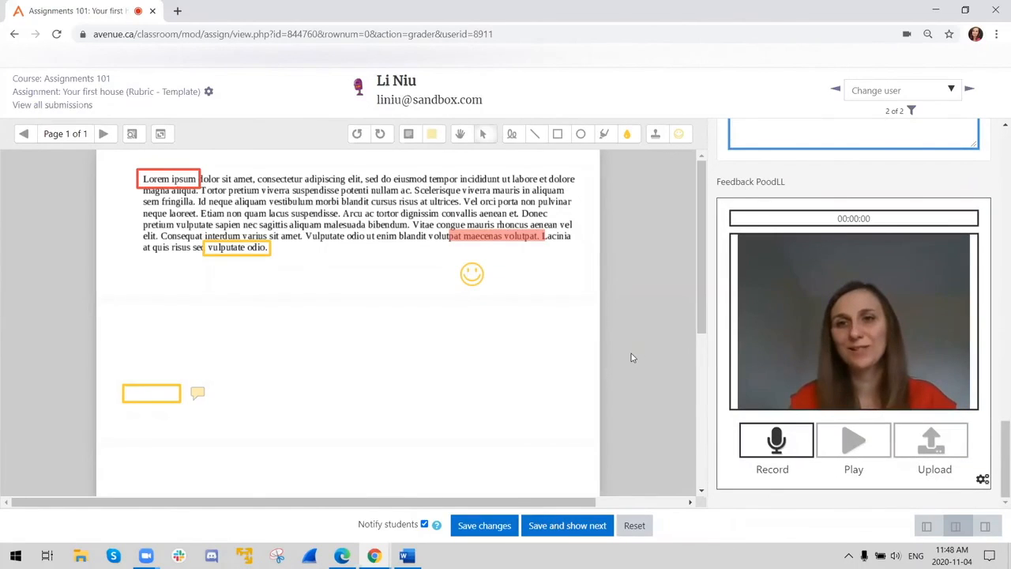
pyautogui.scroll(5, 878, 356)
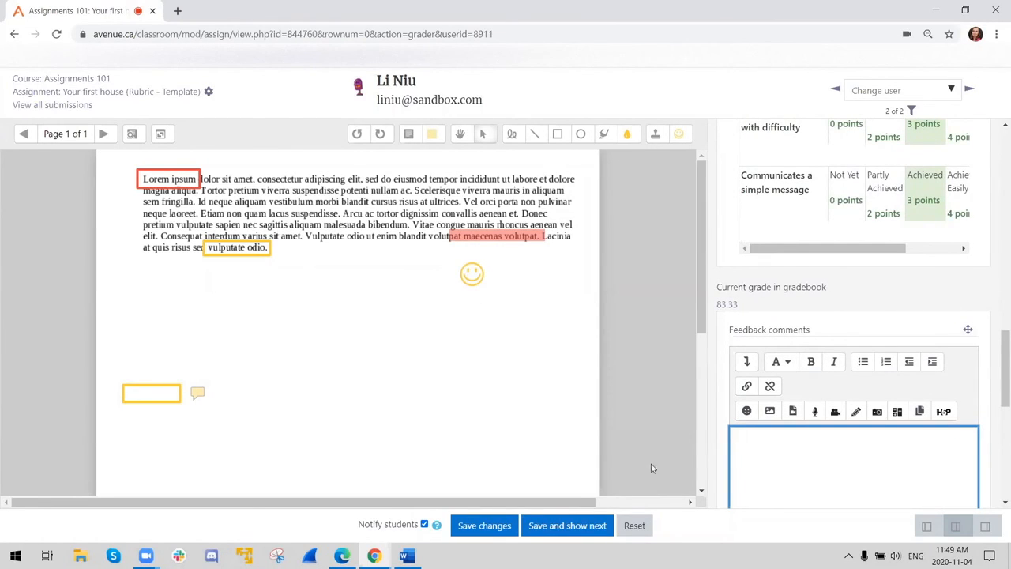
# - Leave grading, open the settings of the "Your first house (Rubric - Template)" assignment and expand its feedback types
pyautogui.click(87, 92)
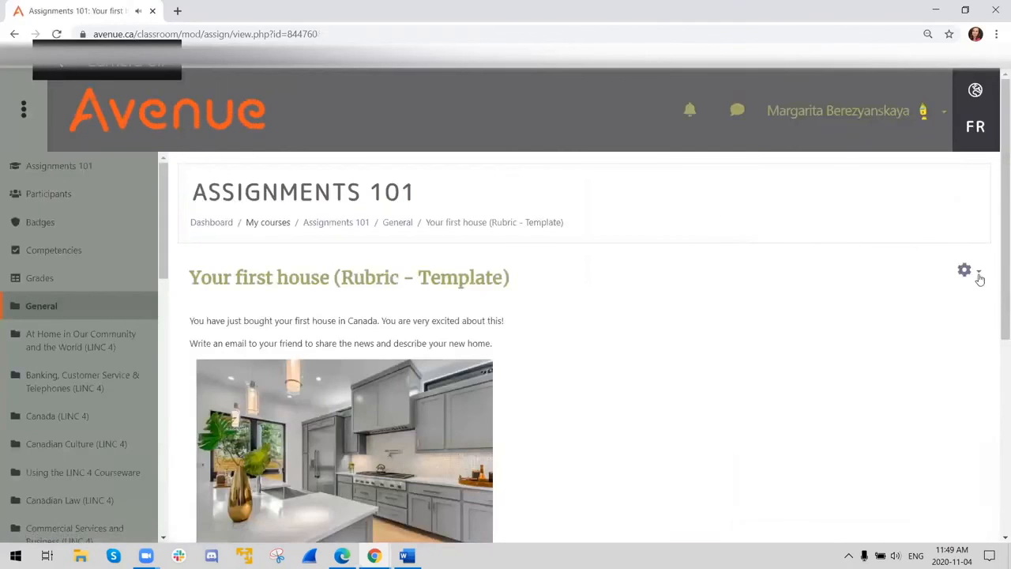
pyautogui.click(965, 270)
pyautogui.click(869, 293)
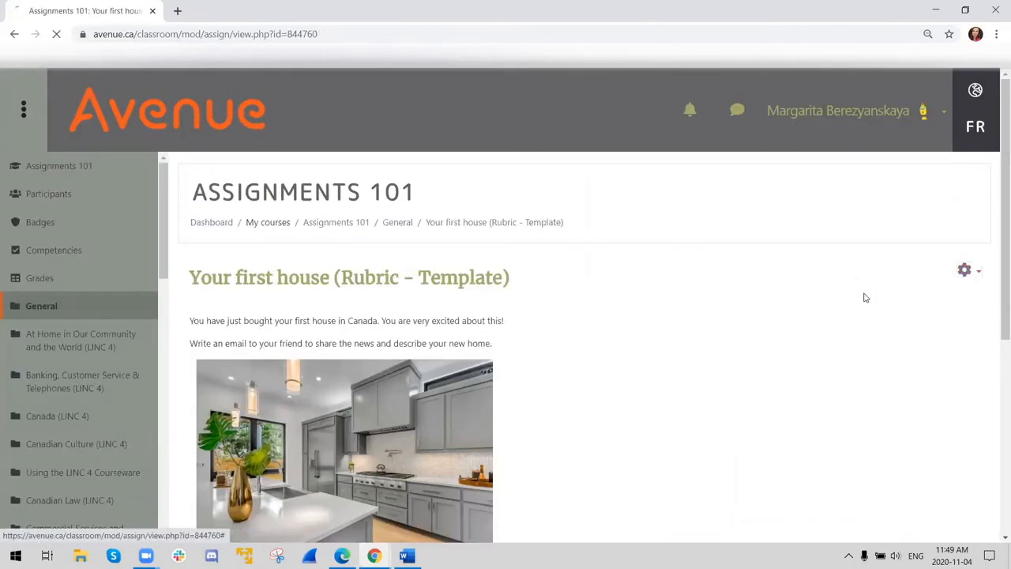
pyautogui.scroll(-5, 475, 249)
pyautogui.scroll(-10, 476, 248)
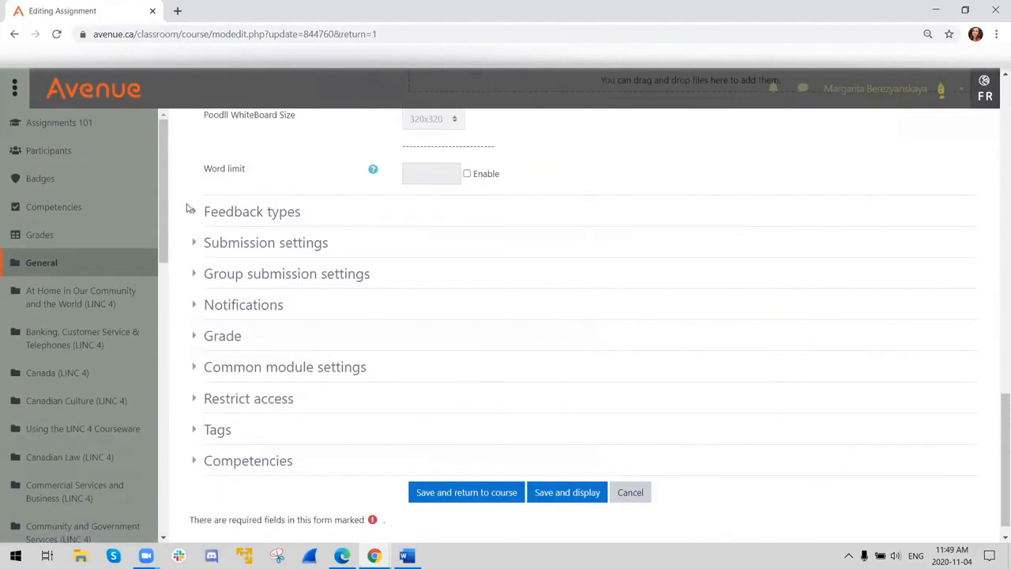
pyautogui.click(199, 213)
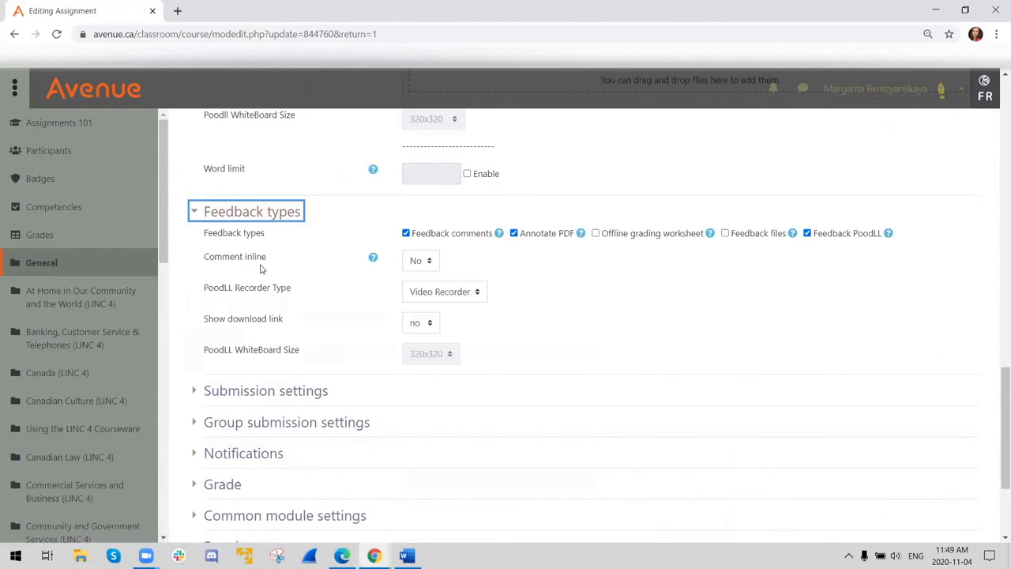
# - Set Comment inline to Yes for the assignment's feedback, then save and display the assignment
pyautogui.click(415, 264)
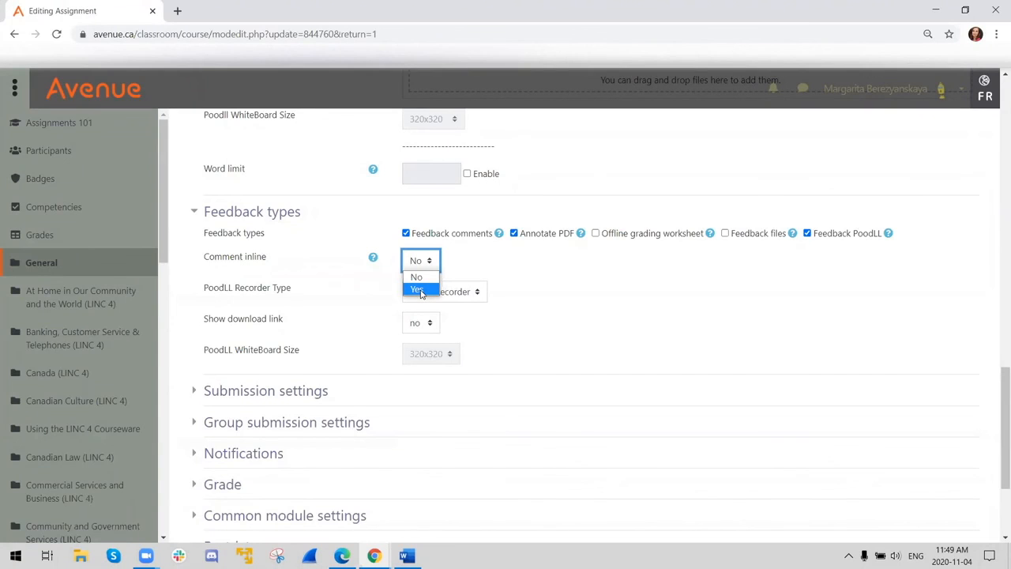
pyautogui.click(421, 291)
pyautogui.scroll(-3, 472, 298)
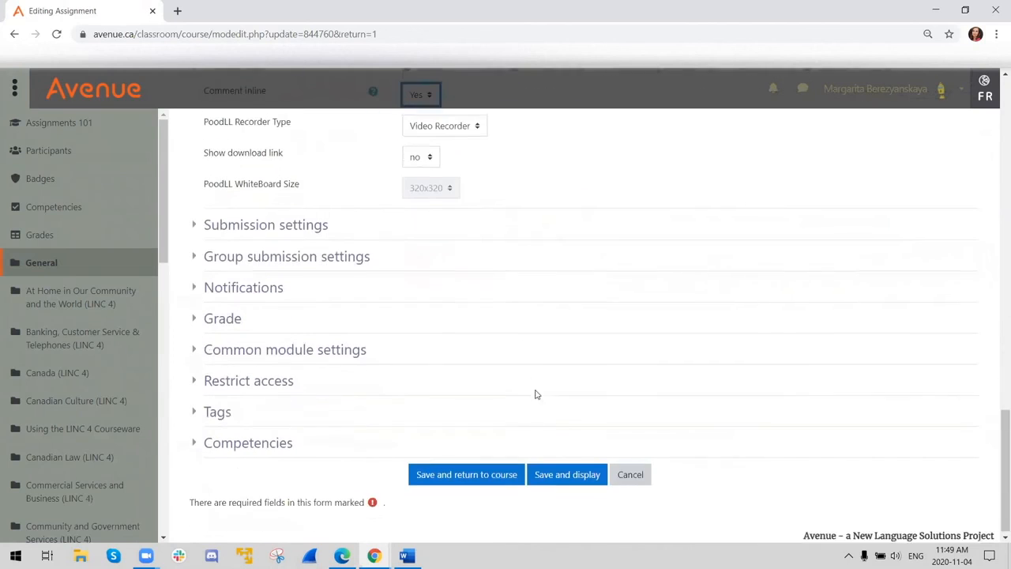
pyautogui.click(556, 474)
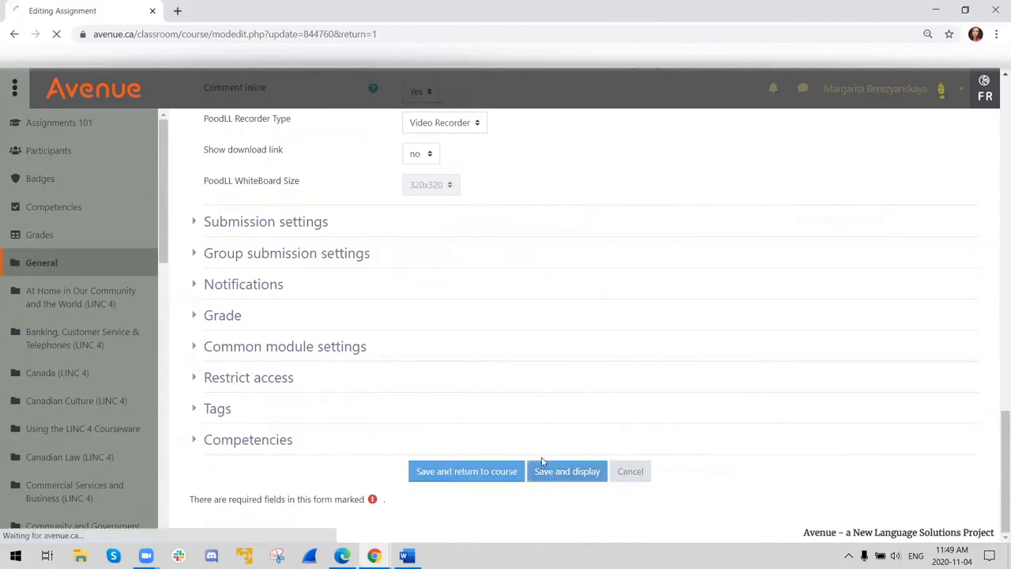
# - View all submissions of the assignment and open the second listed student's submission for grading
pyautogui.scroll(-3, 473, 363)
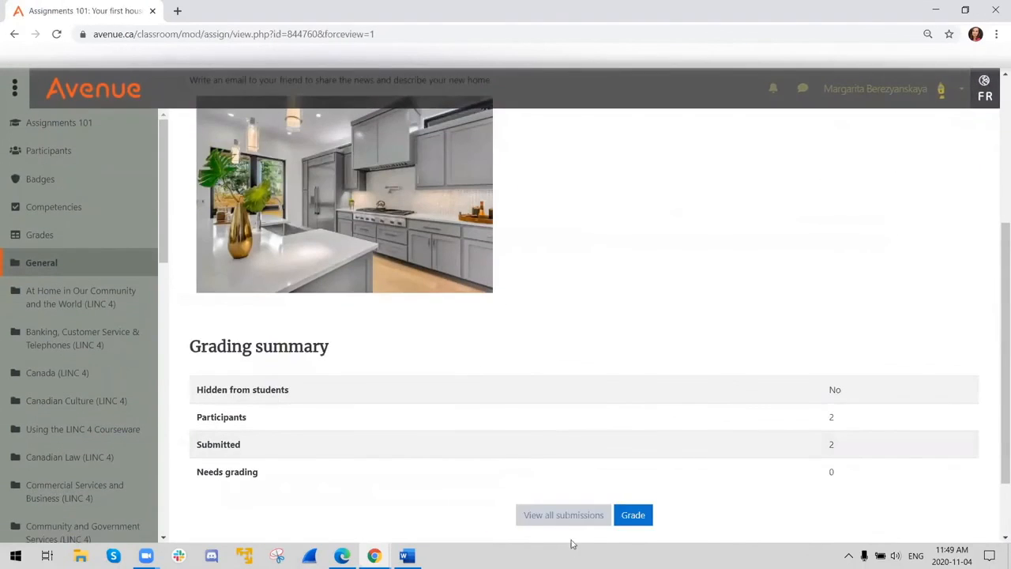
pyautogui.click(558, 521)
pyautogui.scroll(-3, 519, 418)
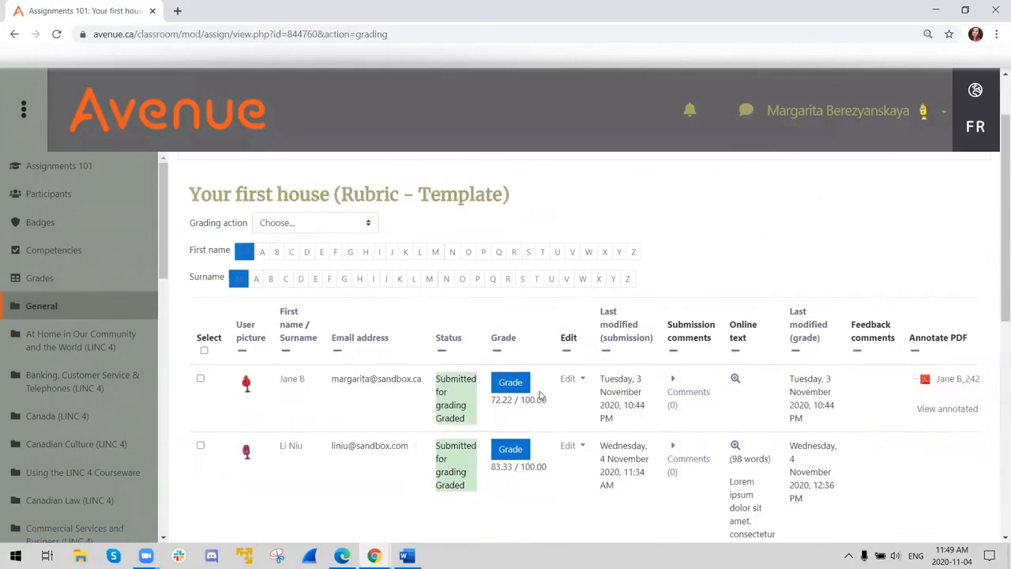
pyautogui.click(509, 269)
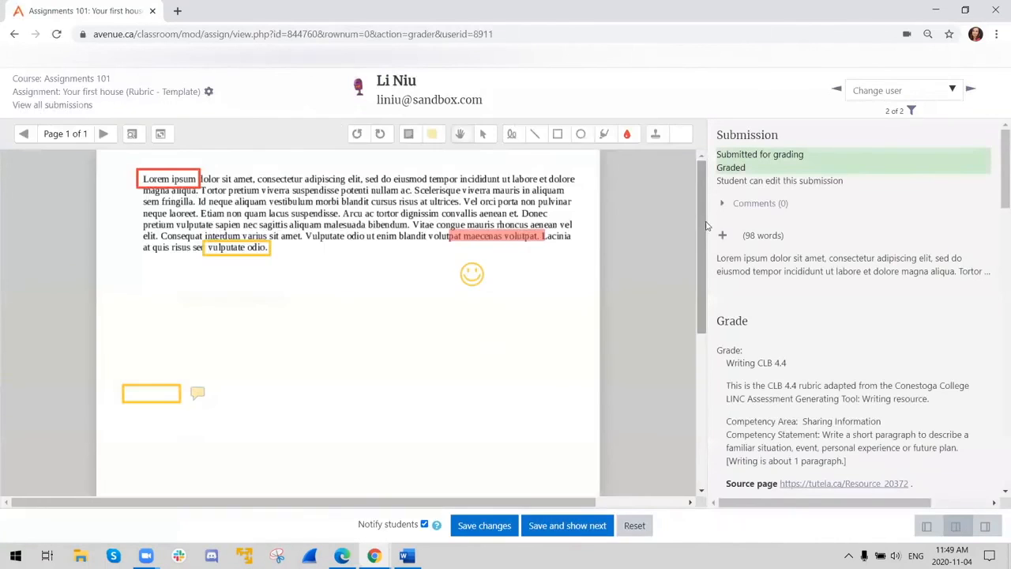
# - Insert "correct spelling: eeee" after the opening word "Lorem" in the copied student text of the feedback comments
pyautogui.scroll(-5, 786, 285)
pyautogui.scroll(-10, 787, 287)
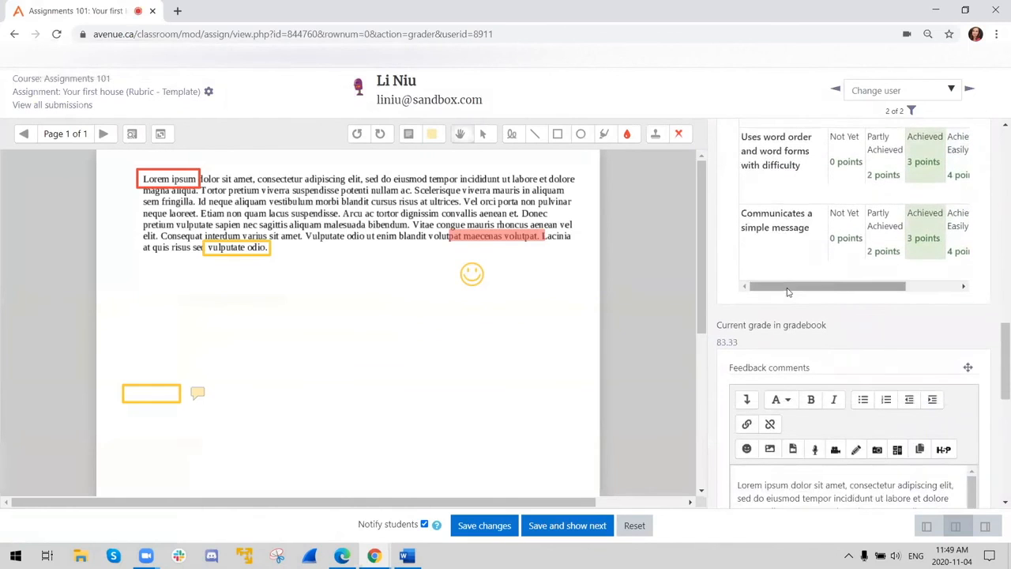
pyautogui.scroll(-4, 788, 288)
pyautogui.scroll(-1, 788, 293)
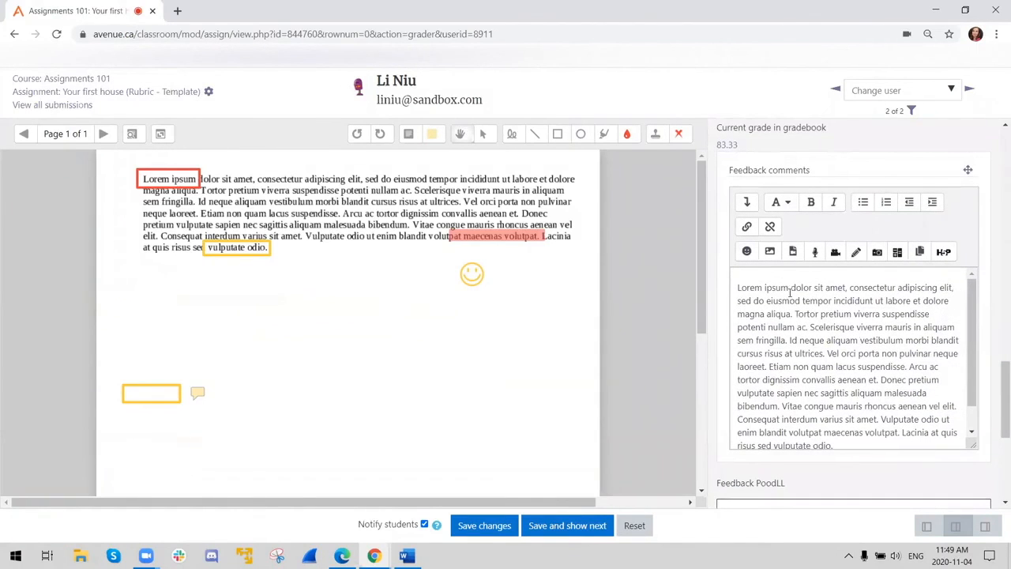
pyautogui.scroll(1, 790, 289)
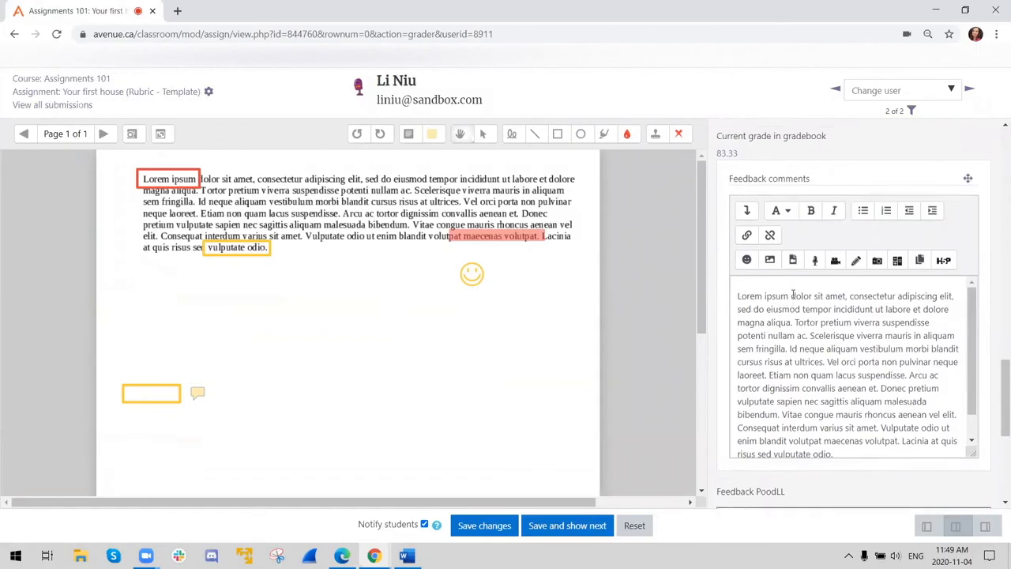
pyautogui.click(753, 355)
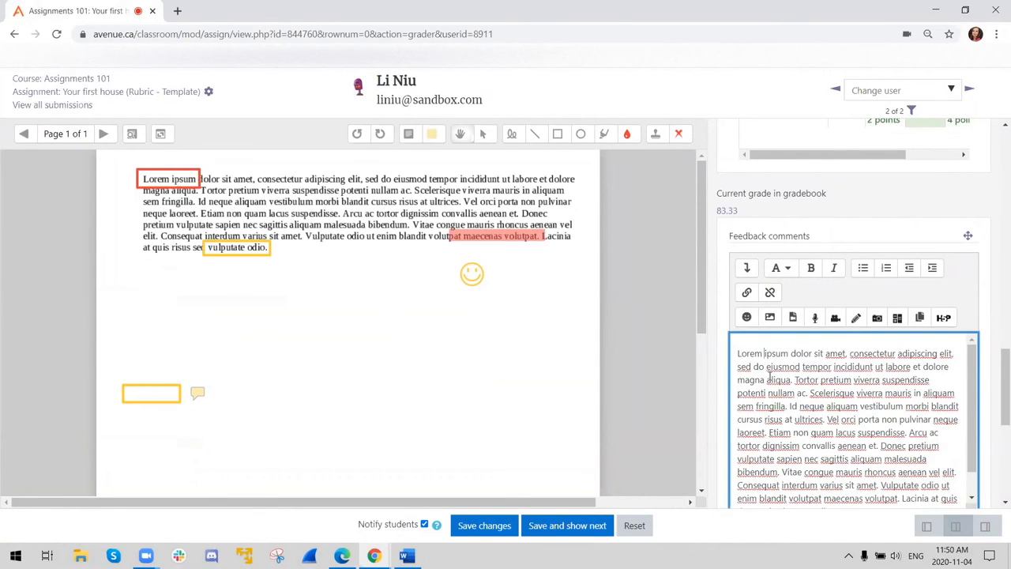
pyautogui.write('correct')
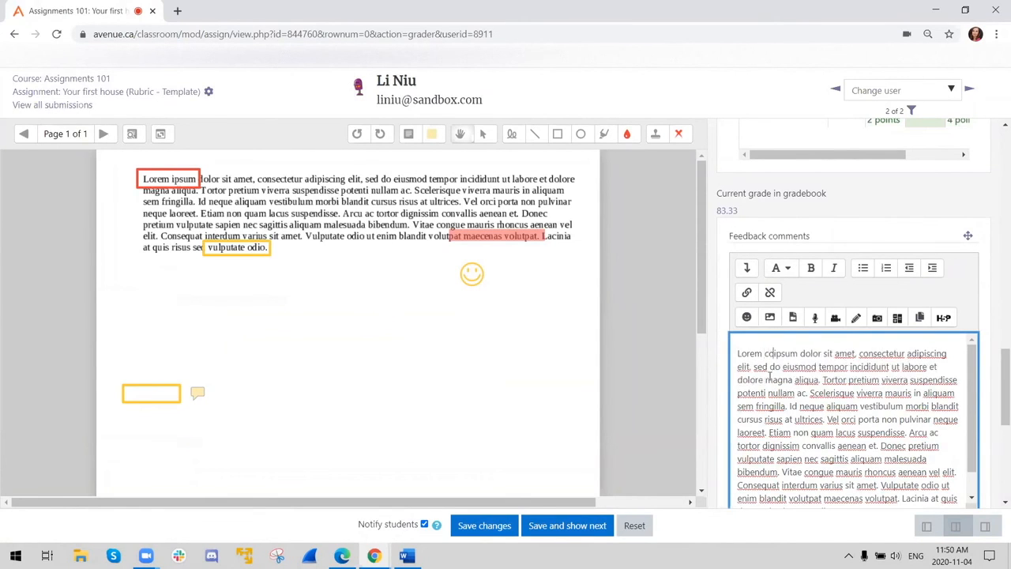
pyautogui.write(' spelling')
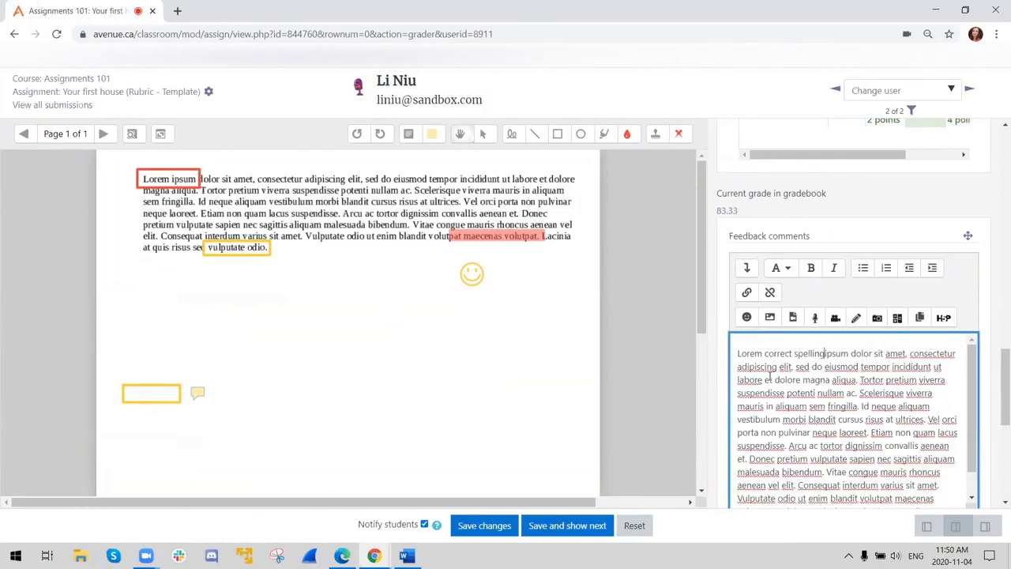
pyautogui.write(': eeee')
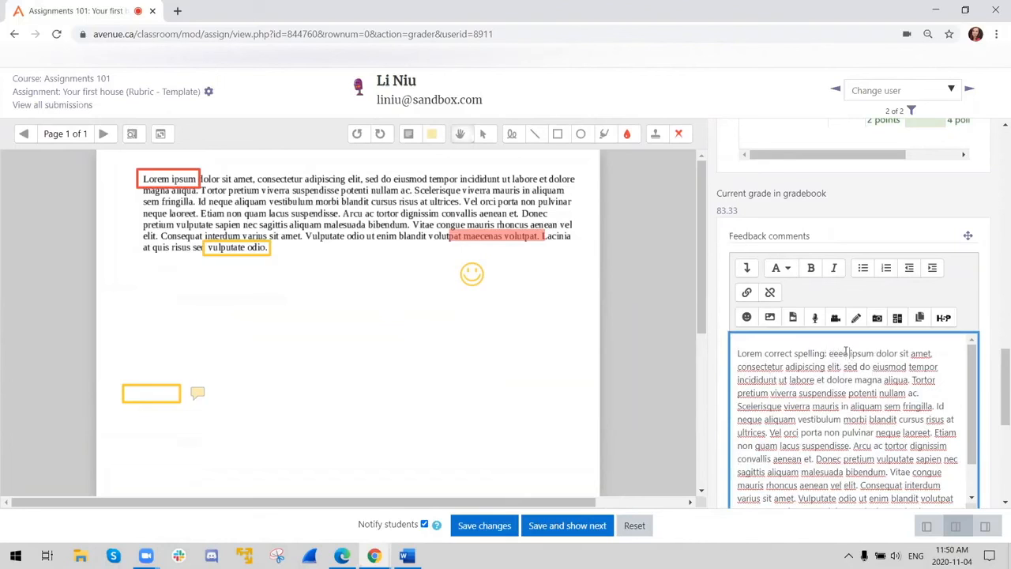
# - Make the inserted "correct spelling: eeee" bold in the feedback comments
pyautogui.moveTo(849, 353); pyautogui.dragTo(764, 353)
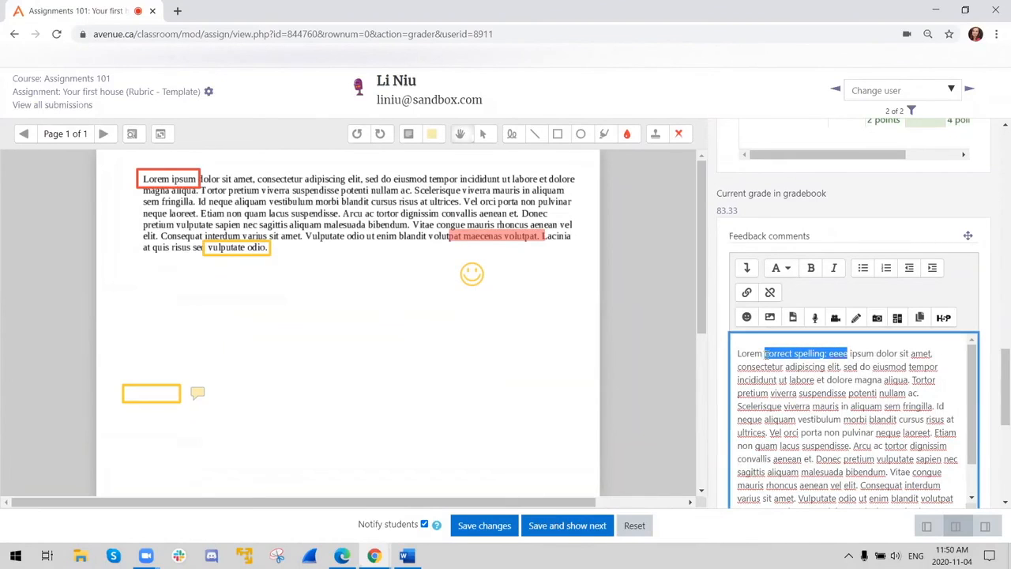
pyautogui.click(810, 268)
pyautogui.click(814, 404)
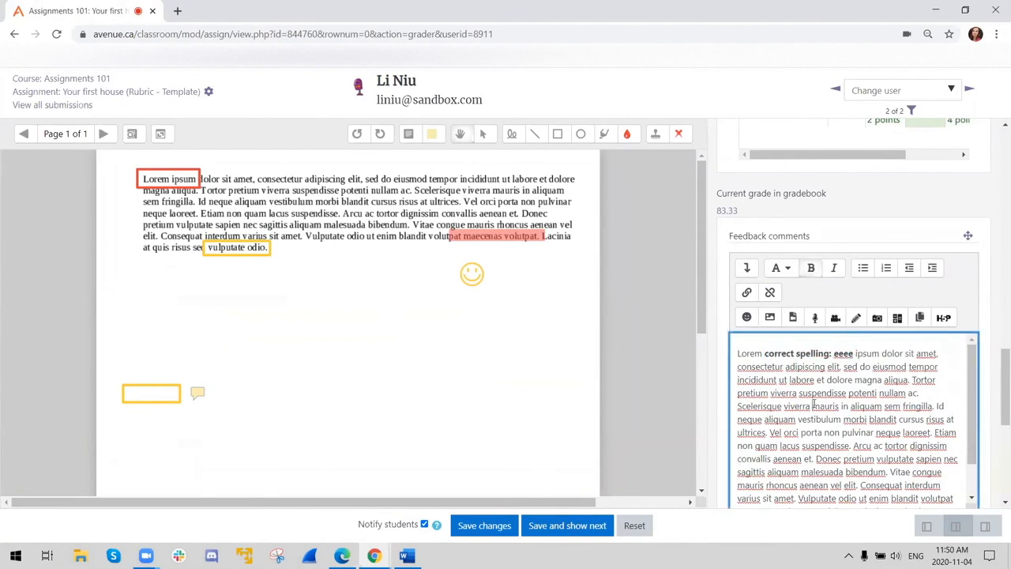
# - Show the additional formatting options of the feedback comments editor and strike through "viverra mauris" in the text
pyautogui.scroll(-2, 878, 369)
pyautogui.scroll(2, 891, 417)
pyautogui.scroll(-2, 875, 406)
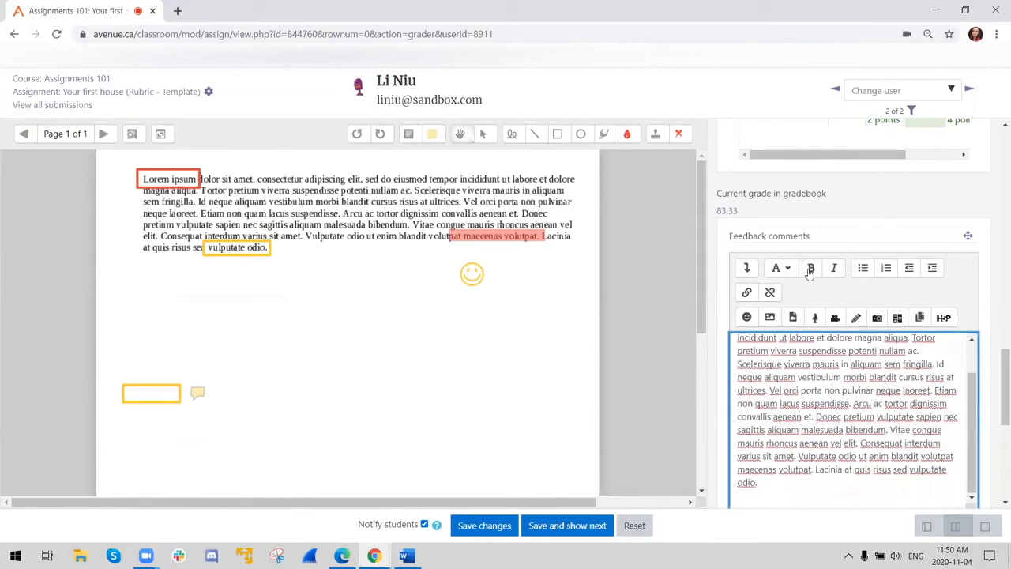
pyautogui.click(748, 269)
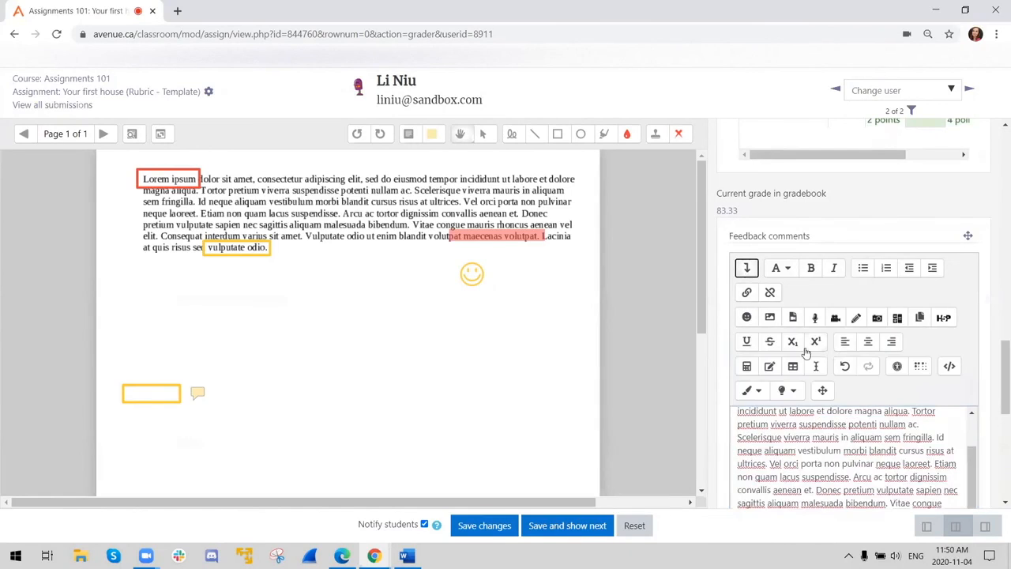
pyautogui.scroll(-1, 801, 363)
pyautogui.moveTo(780, 370); pyautogui.dragTo(841, 370)
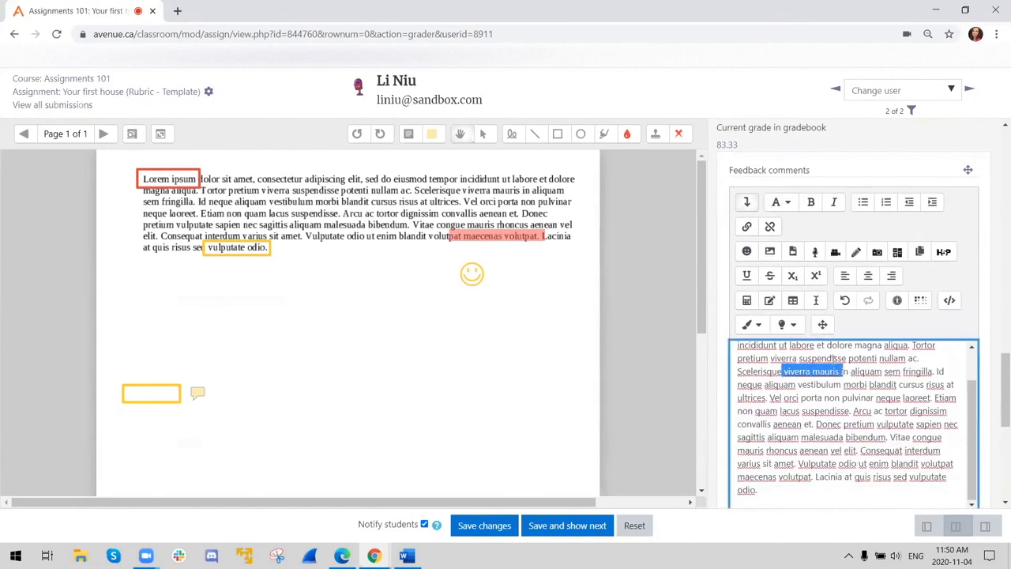
pyautogui.click(771, 275)
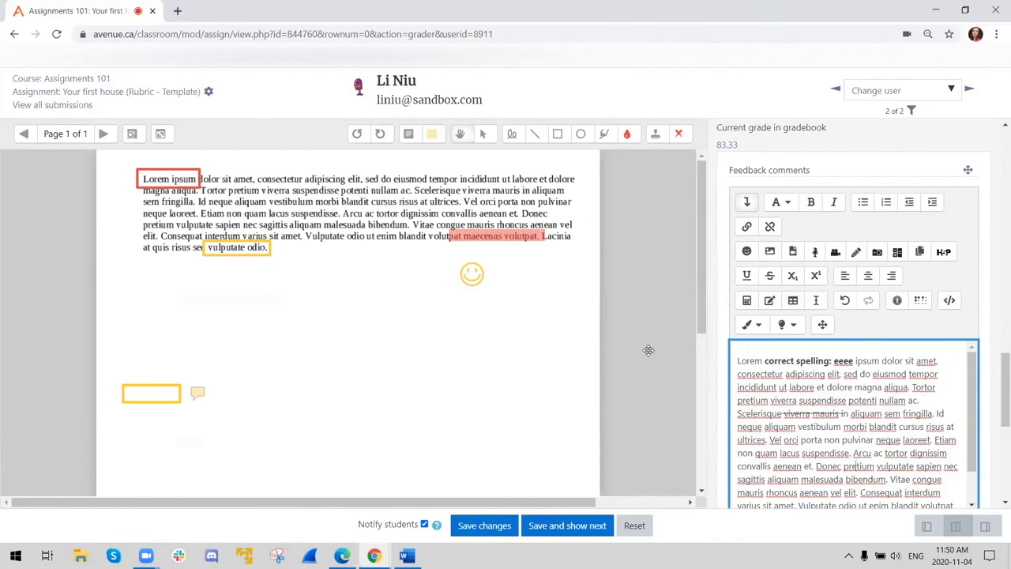
# - Save the grade and feedback changes for this student and dismiss the confirmation
pyautogui.click(581, 527)
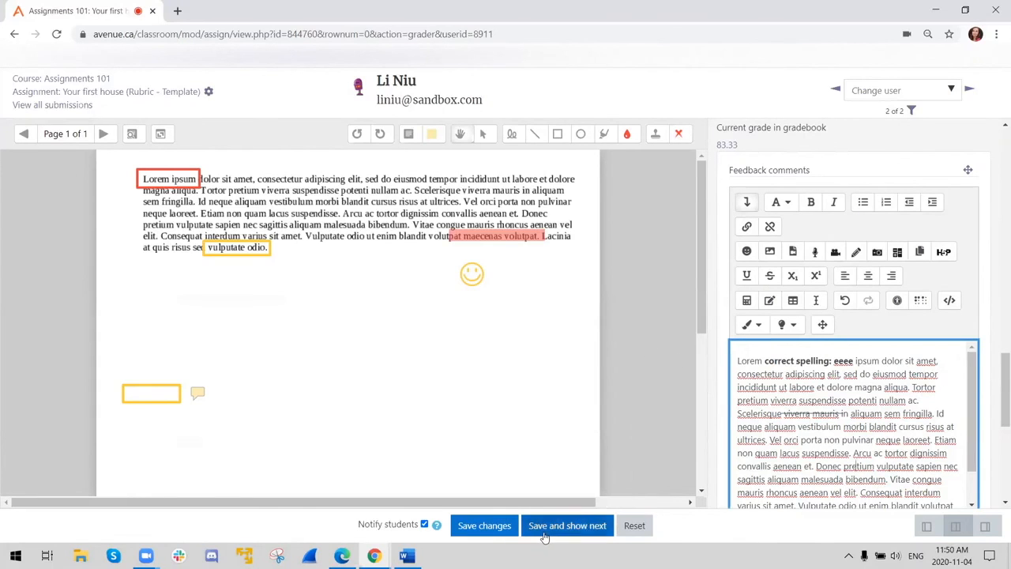
pyautogui.click(477, 528)
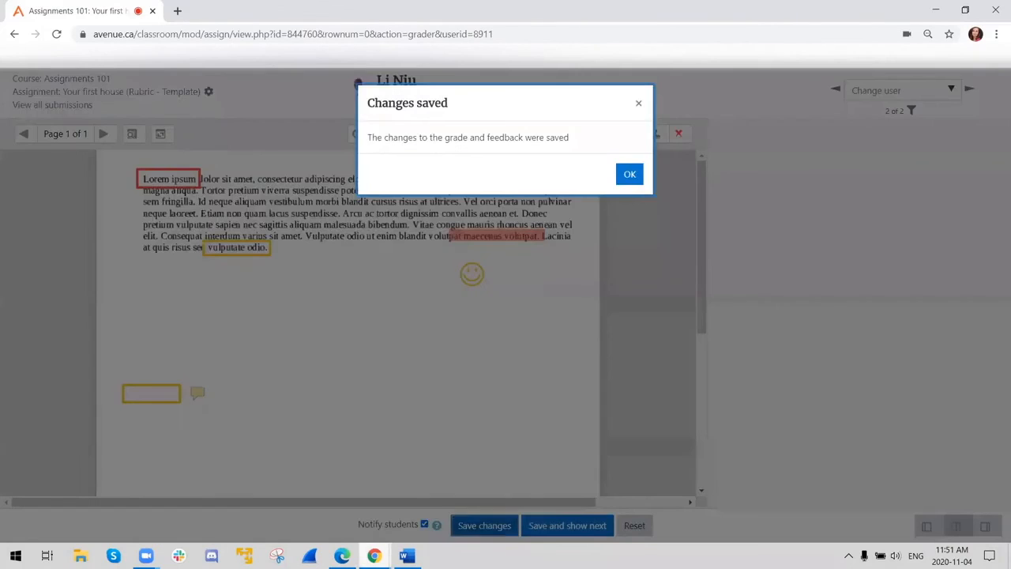
pyautogui.click(629, 176)
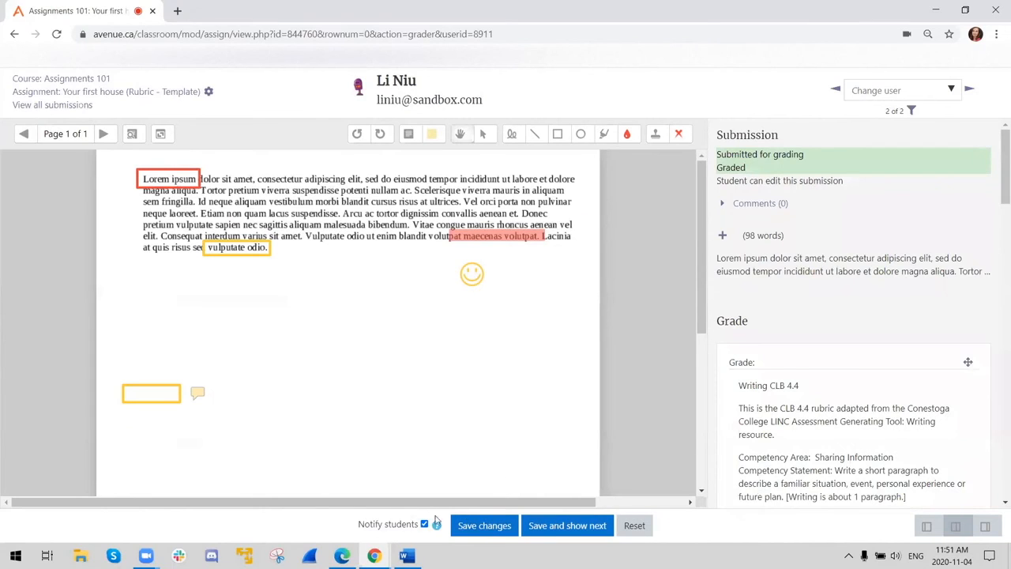
# - Switch to the student's Edge window, open the "Your first house (Rubric - Template)" assignment, and review the rubric grade in its feedback
pyautogui.click(342, 556)
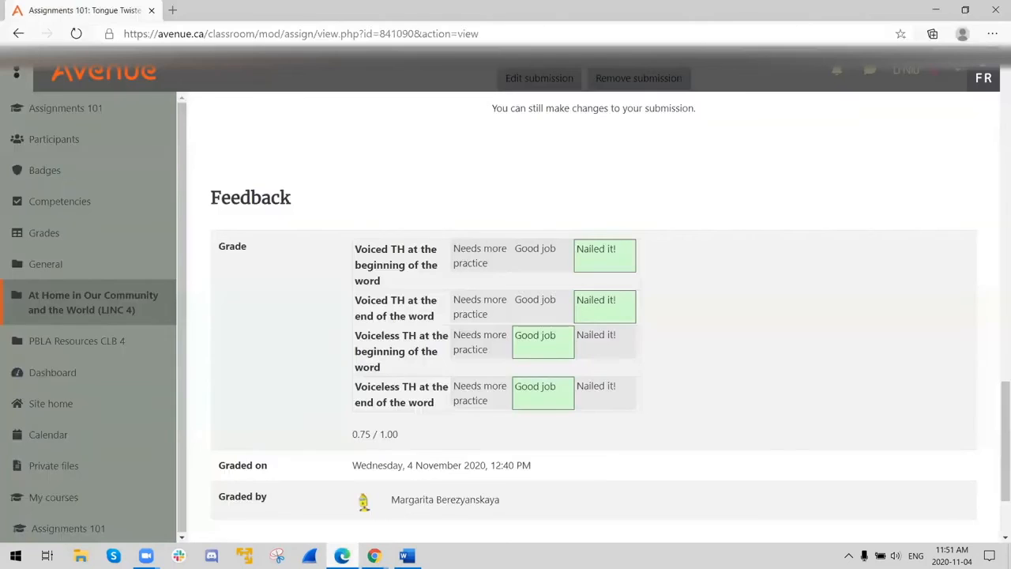
pyautogui.click(65, 108)
pyautogui.scroll(-4, 418, 327)
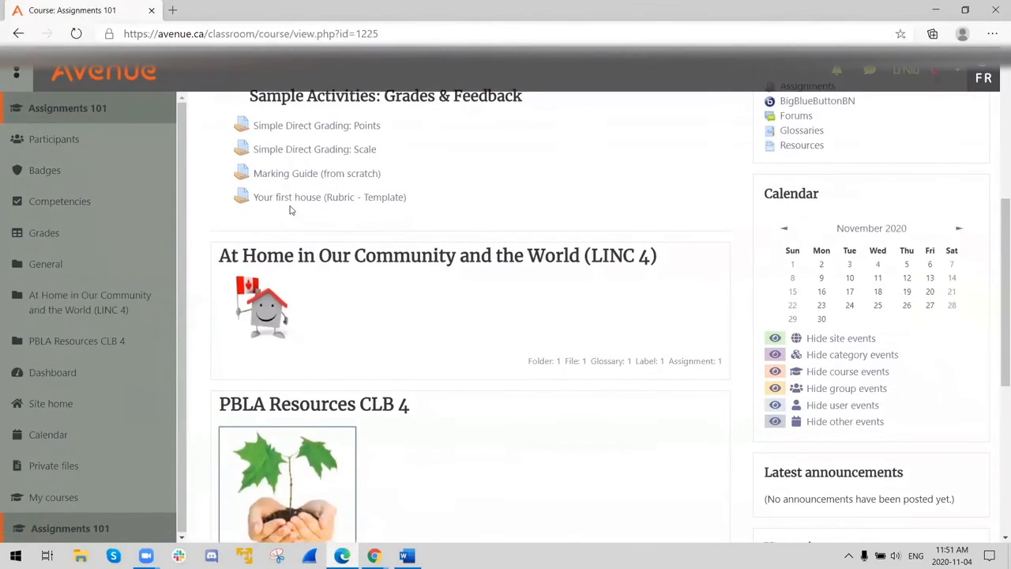
pyautogui.click(305, 205)
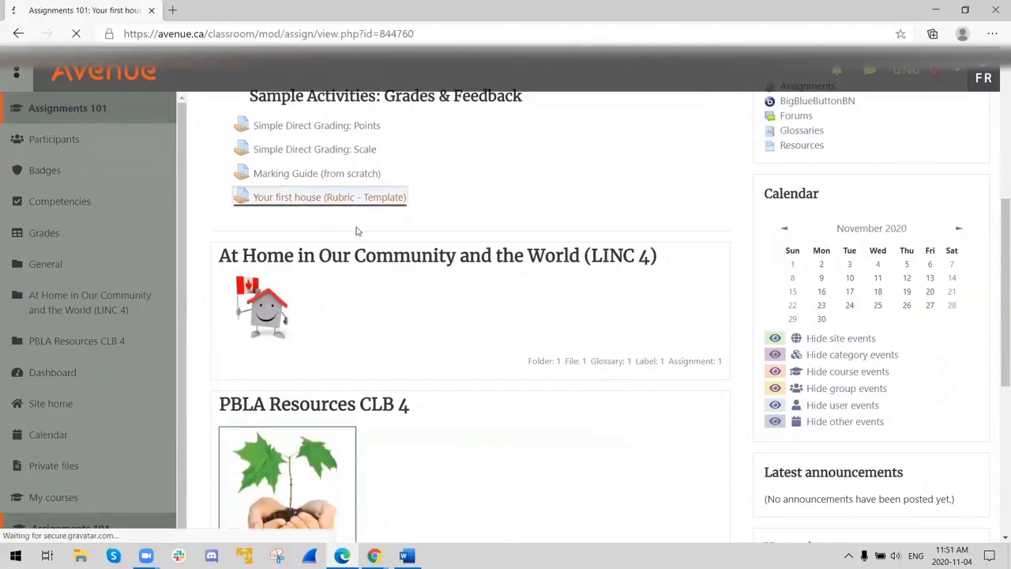
pyautogui.scroll(-12, 484, 350)
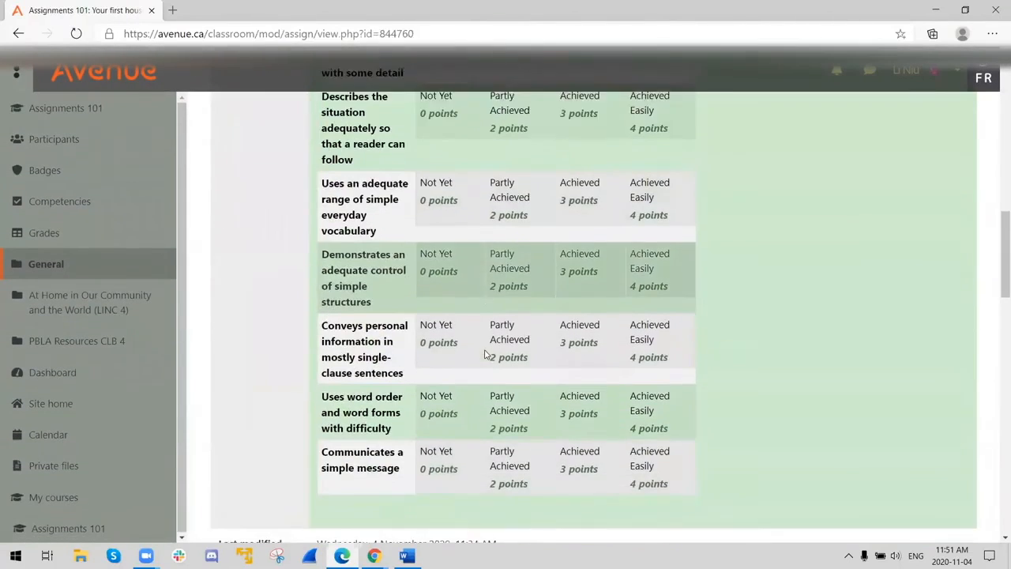
pyautogui.scroll(-8, 484, 350)
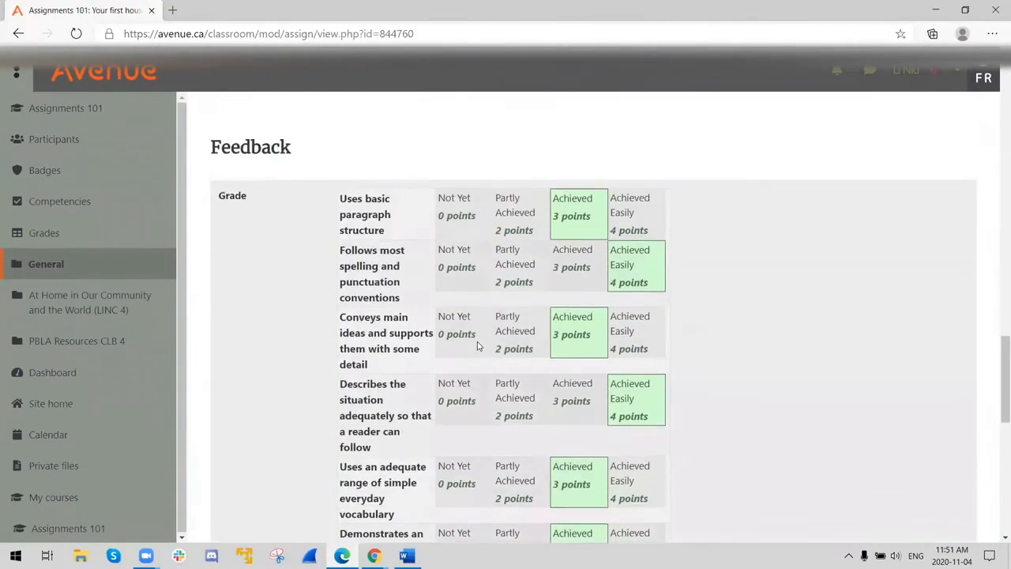
pyautogui.scroll(-6, 609, 256)
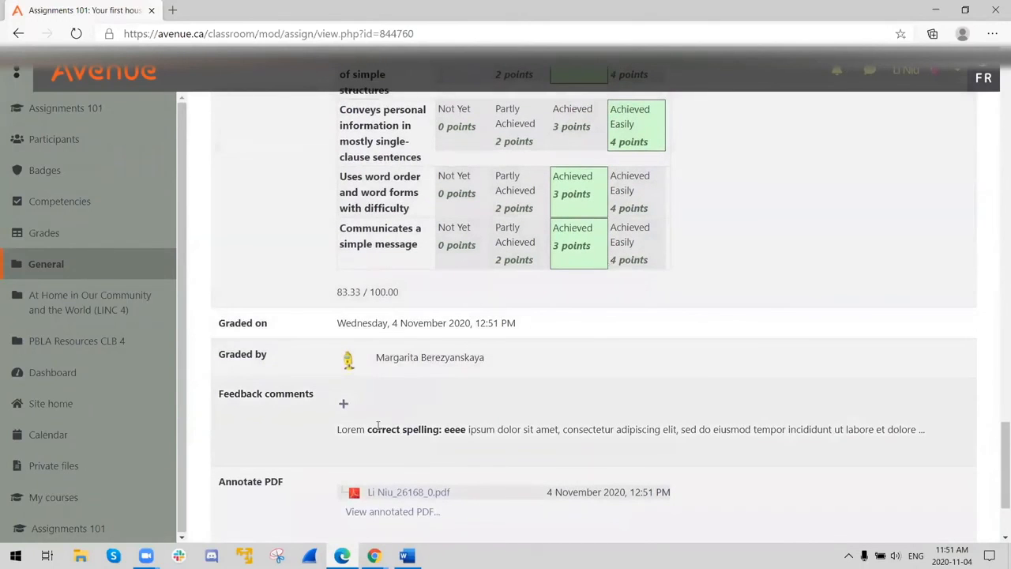
# - Expand the feedback comments in the student view and read the full text with its inline corrections
pyautogui.click(343, 405)
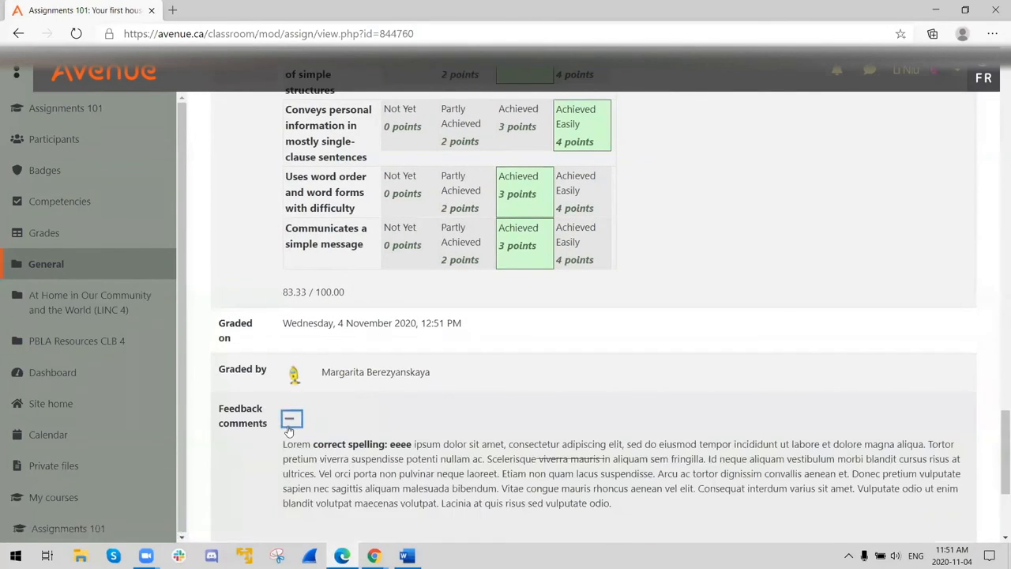
pyautogui.scroll(-1, 308, 430)
pyautogui.scroll(2, 302, 443)
pyautogui.scroll(-2, 500, 427)
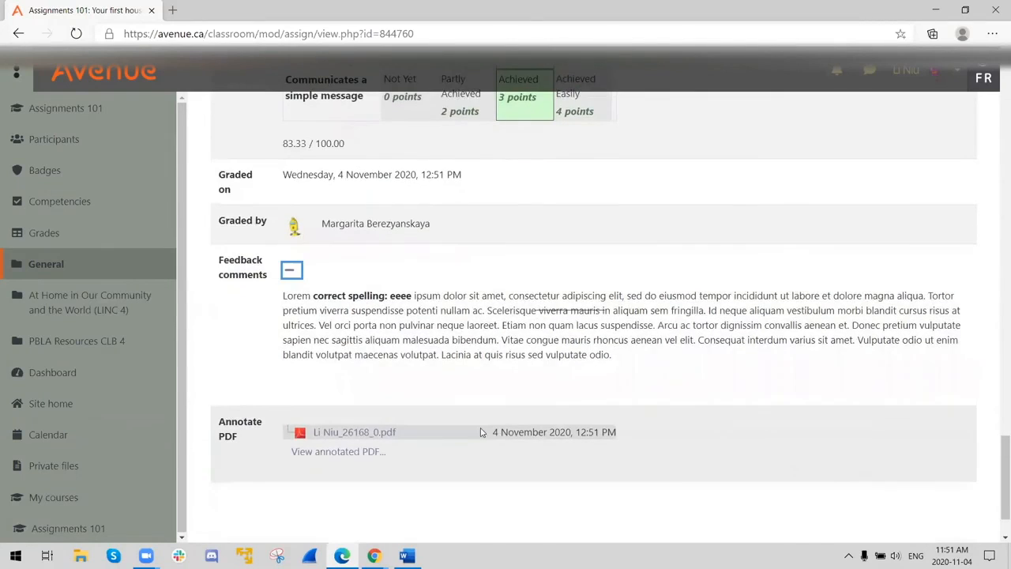
pyautogui.scroll(1, 379, 429)
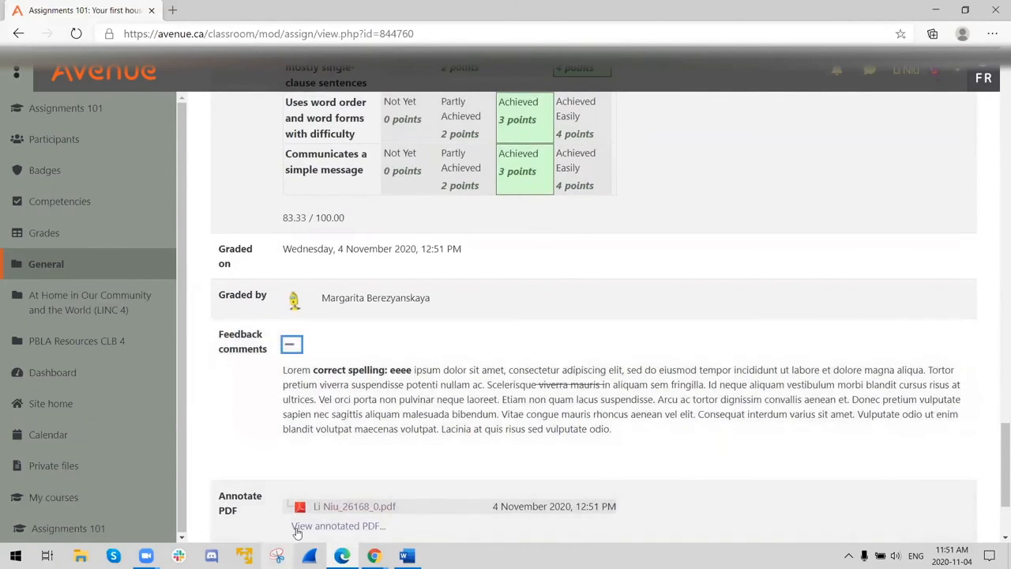
# - Download the annotated PDF from the student's feedback, and view the annotated version on the page before closing it
pyautogui.click(332, 506)
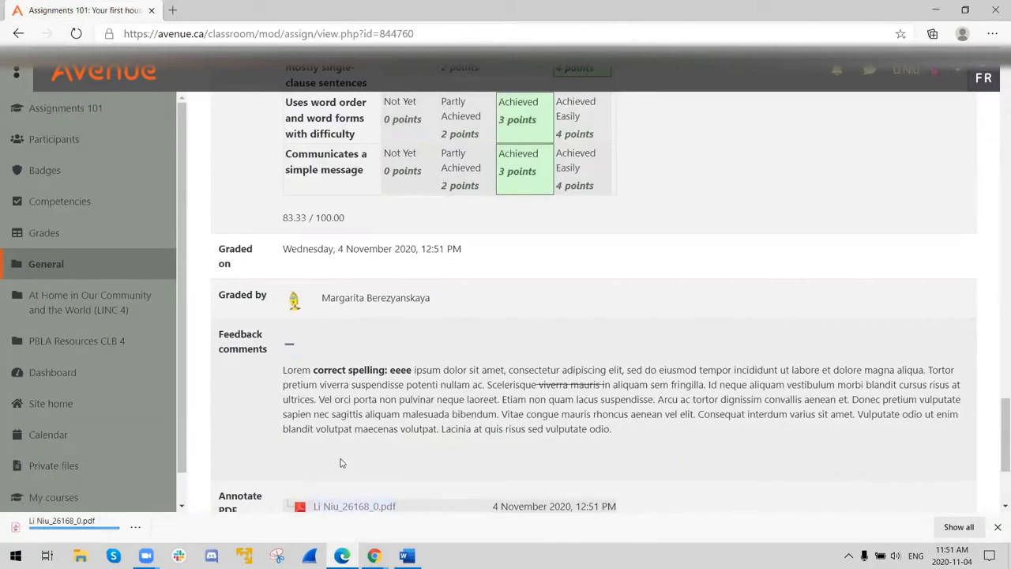
pyautogui.scroll(-2, 346, 443)
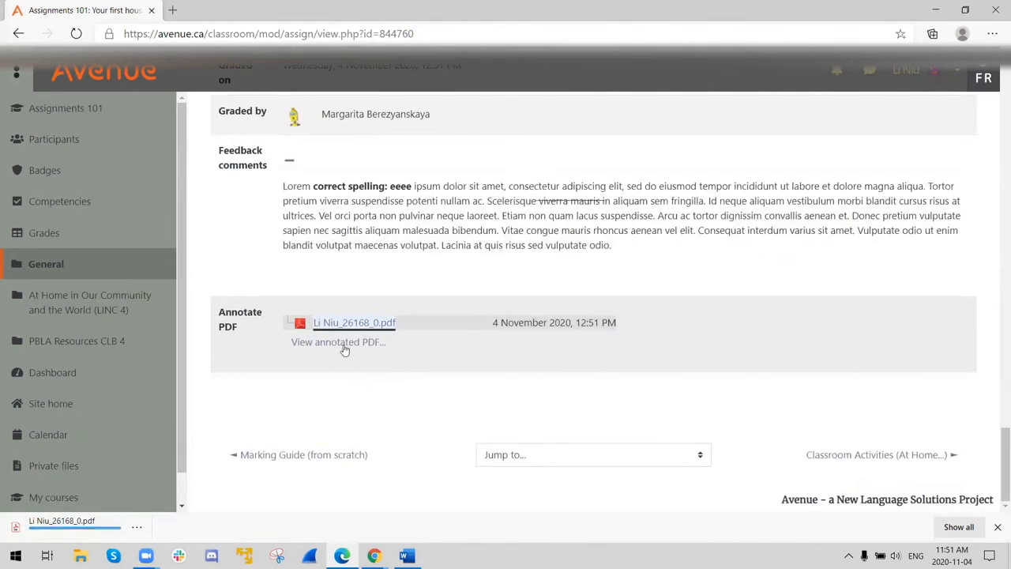
pyautogui.click(342, 344)
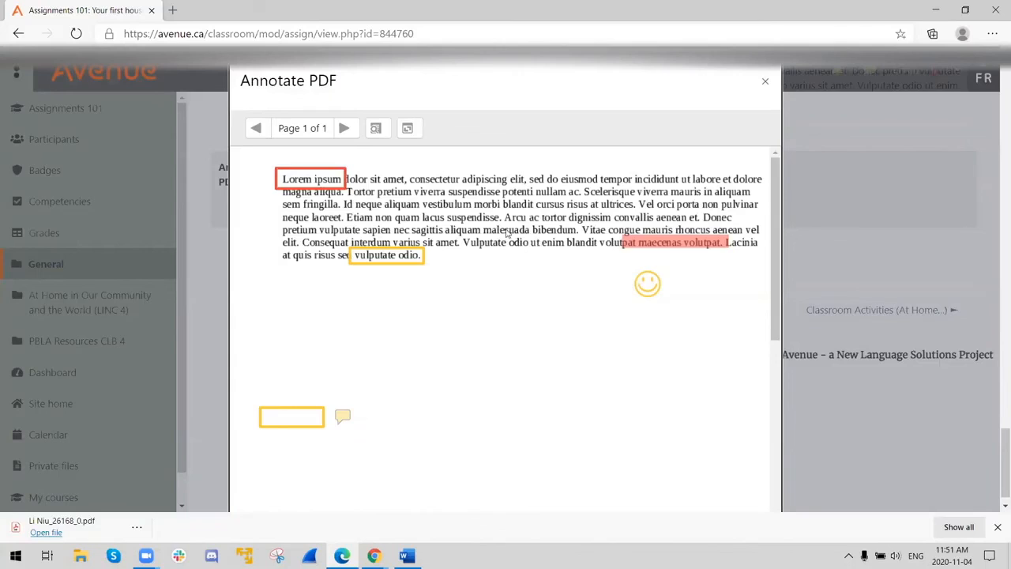
pyautogui.click(765, 84)
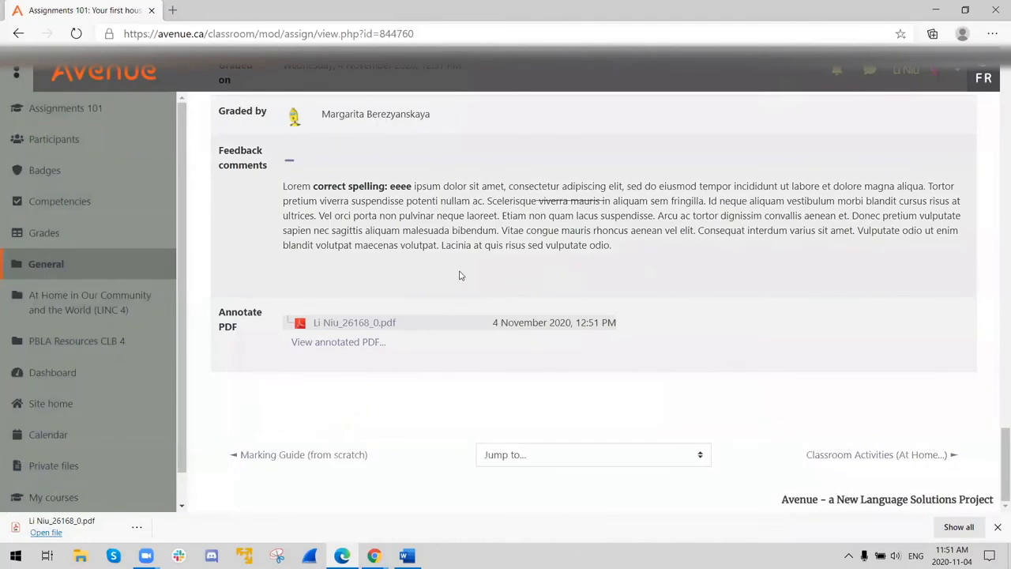
# - Return the student's view to the Assignments 101 course page and switch to the teacher's course window in Chrome
pyautogui.scroll(7, 464, 272)
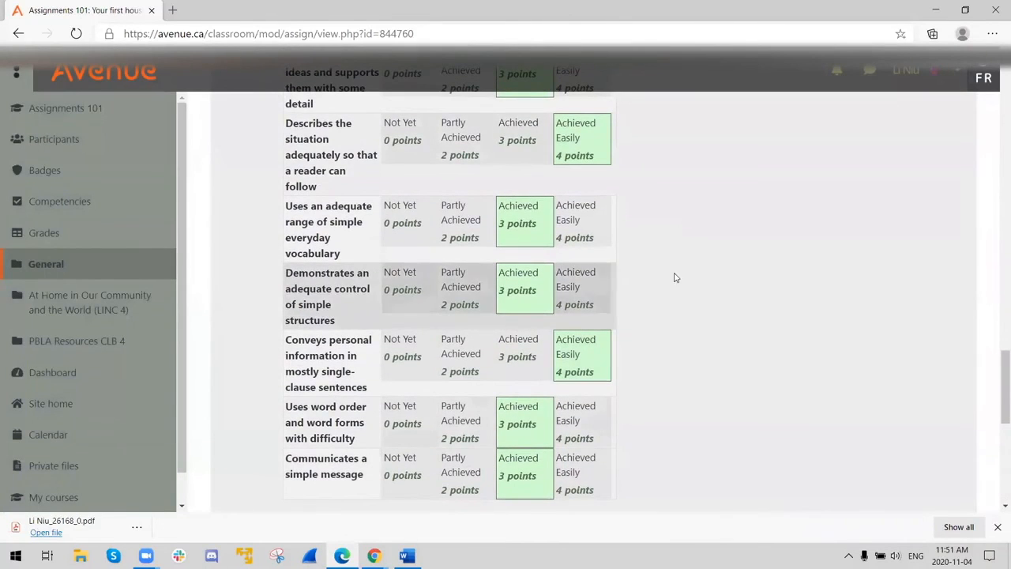
pyautogui.click(51, 108)
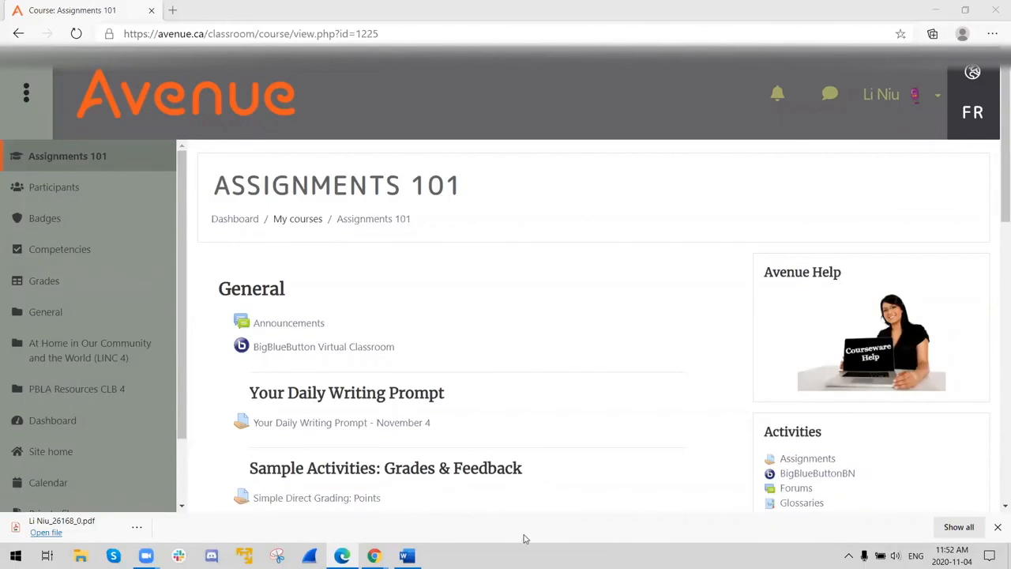
pyautogui.moveTo(374, 555)
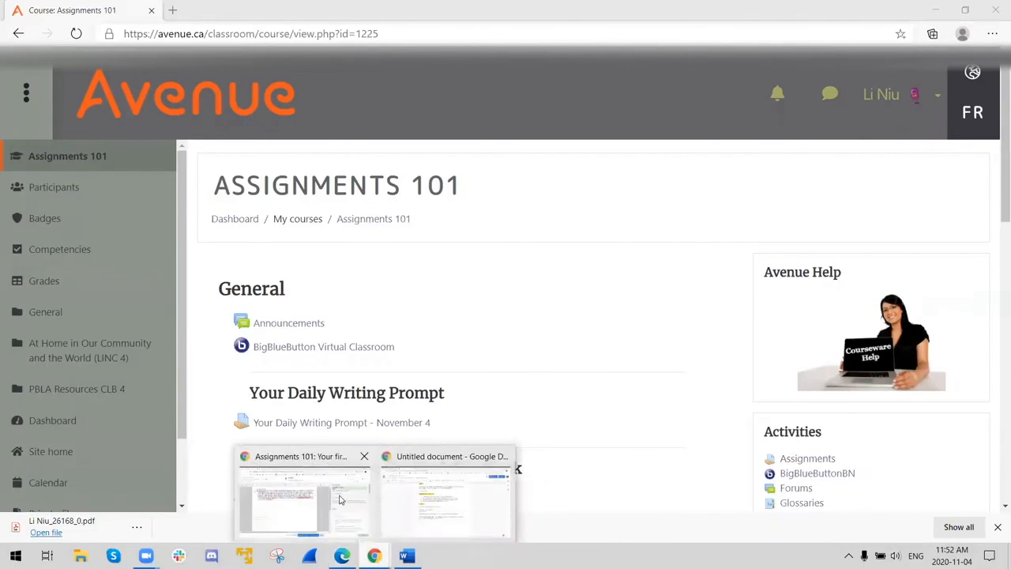
pyautogui.click(304, 494)
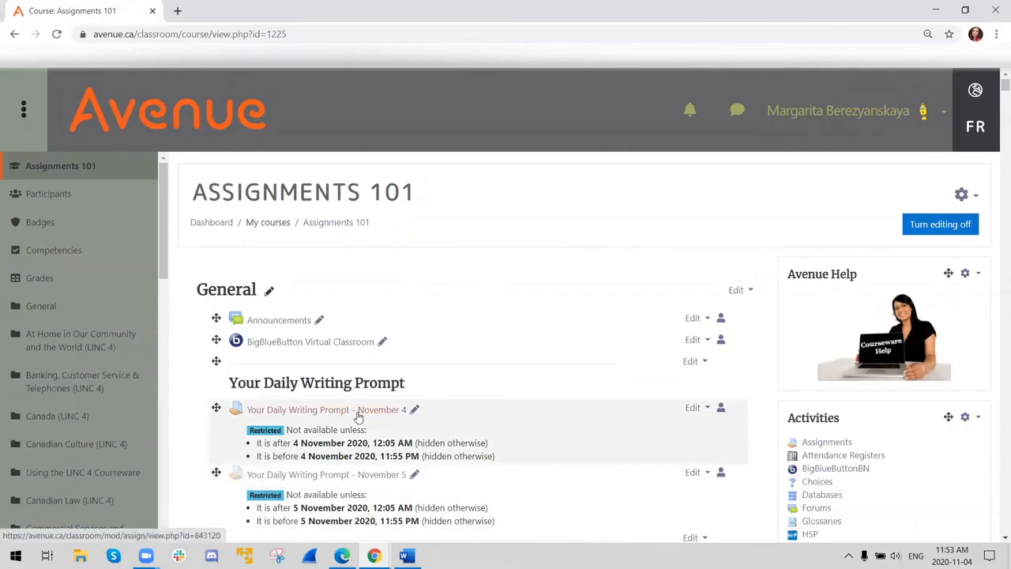
# - View the picture prompt of "Your Daily Writing Prompt - November 4" and return to the writing prompts on the Assignments 101 course page
pyautogui.scroll(-2, 372, 365)
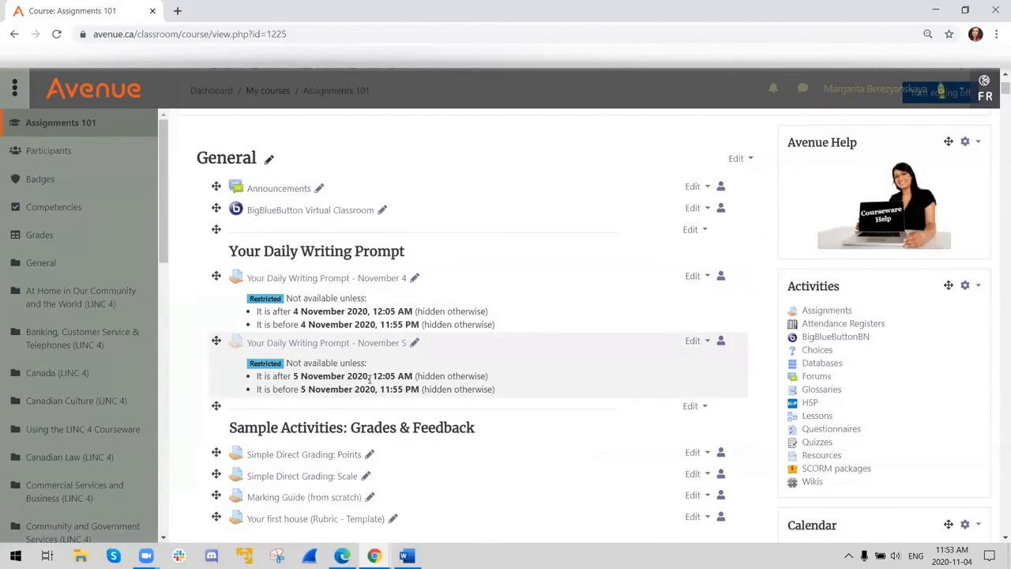
pyautogui.click(290, 279)
pyautogui.scroll(-3, 656, 297)
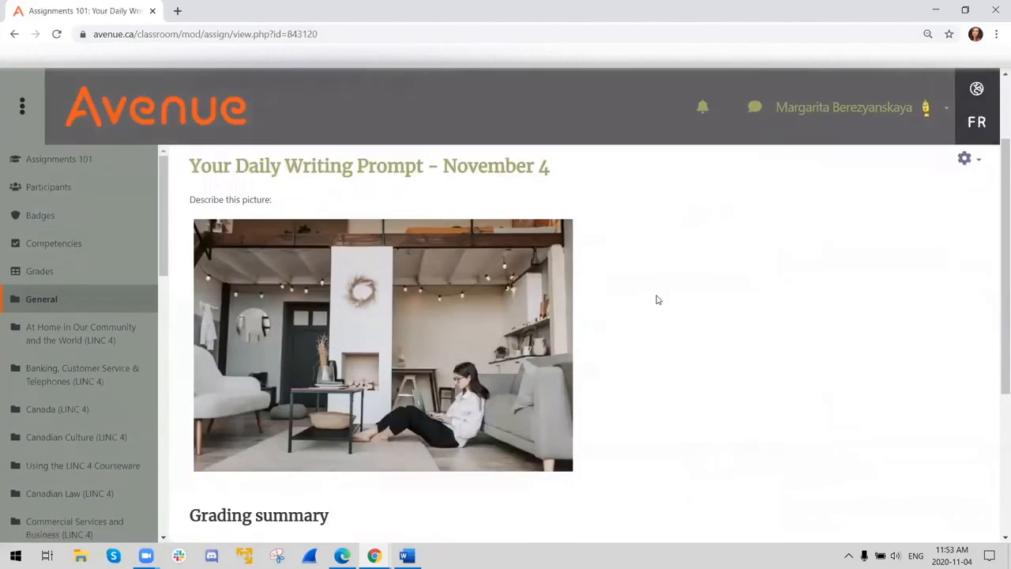
pyautogui.scroll(3, 583, 343)
pyautogui.scroll(-2, 471, 288)
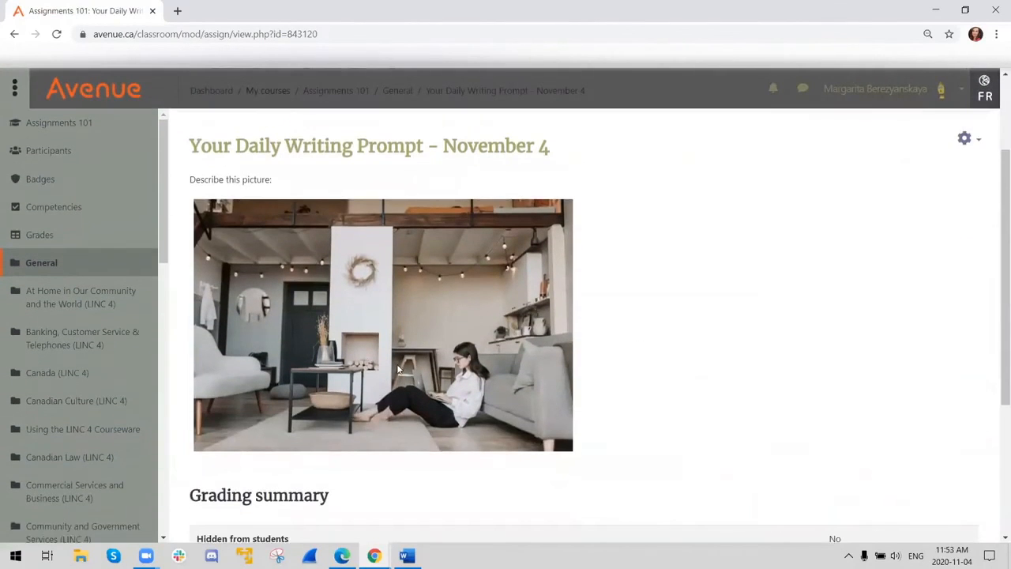
pyautogui.scroll(1, 398, 355)
pyautogui.scroll(2, 396, 350)
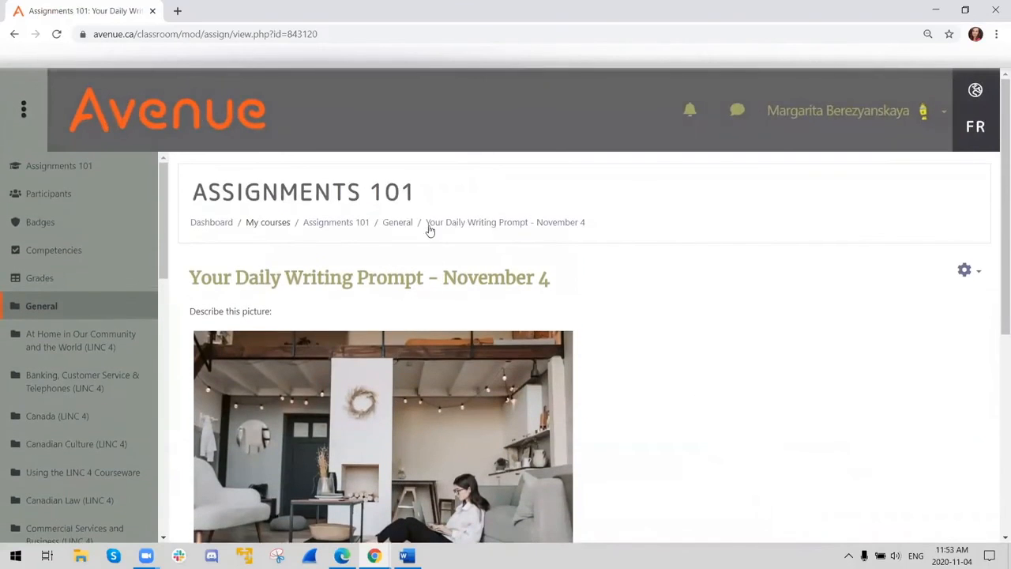
pyautogui.click(355, 227)
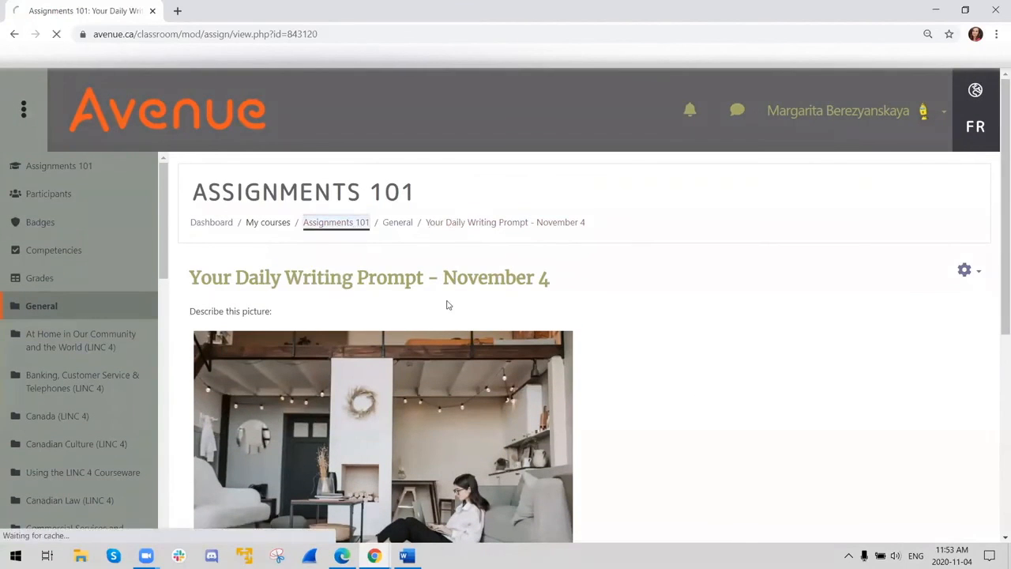
pyautogui.scroll(-2, 411, 391)
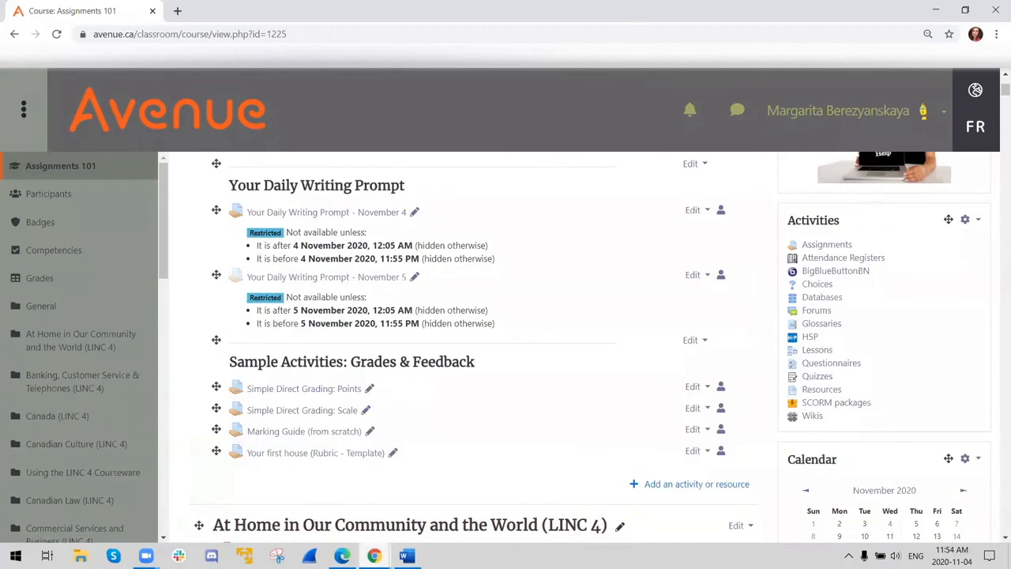
# - Check in the student's Edge window which daily writing prompts are listed, and return to the teacher's course page in Chrome
pyautogui.click(342, 556)
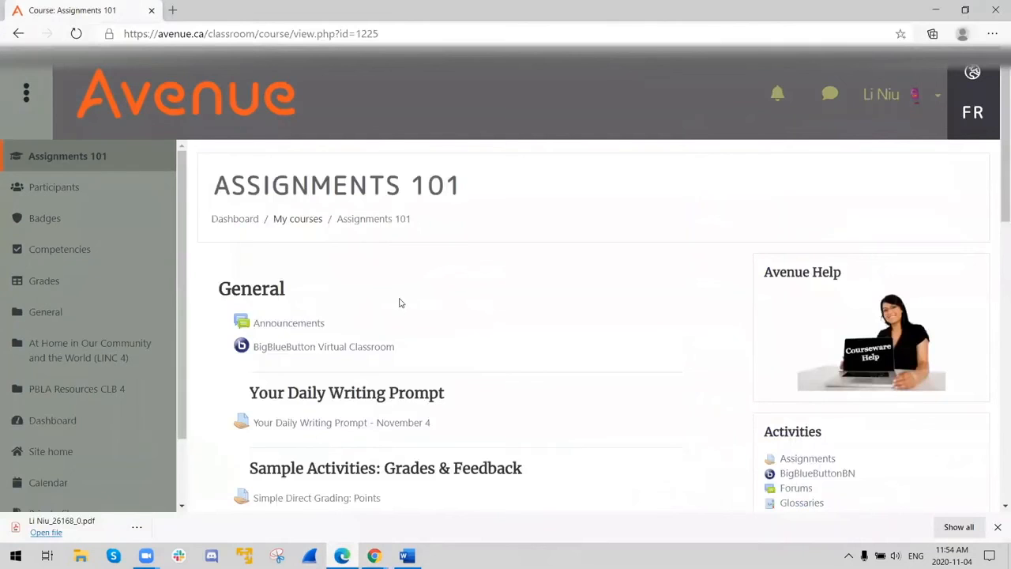
pyautogui.scroll(-1, 399, 303)
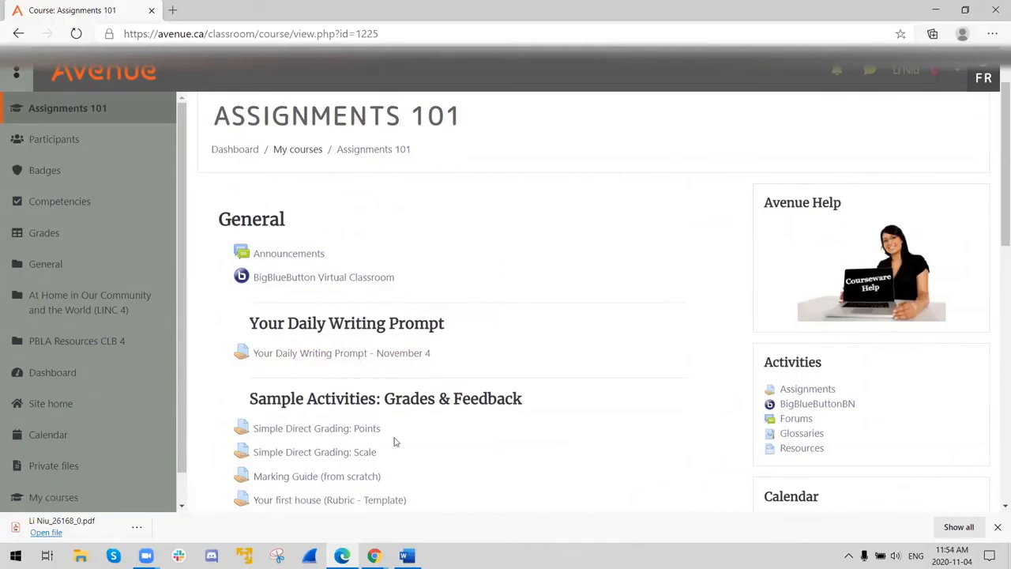
pyautogui.moveTo(375, 553)
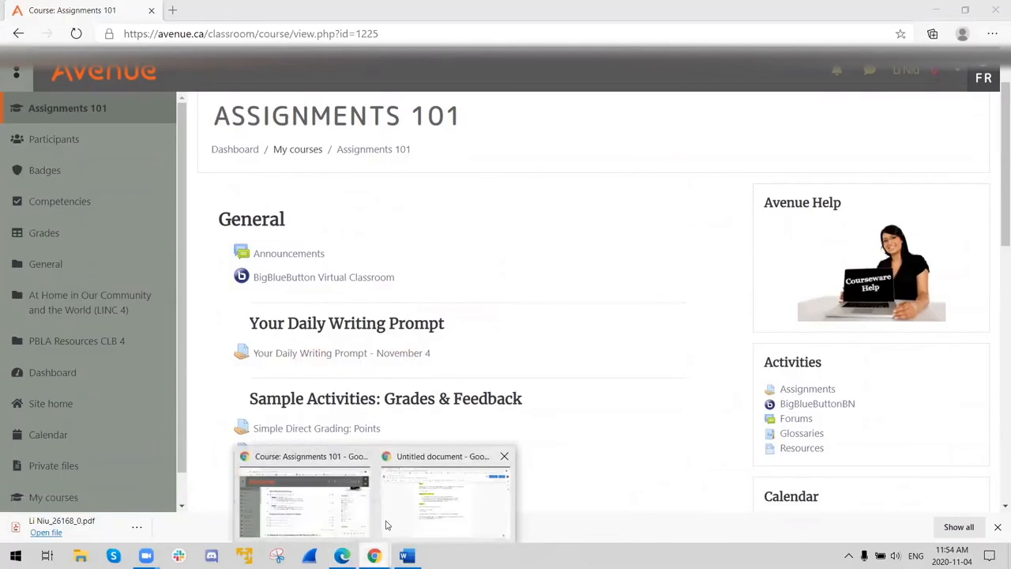
pyautogui.click(366, 517)
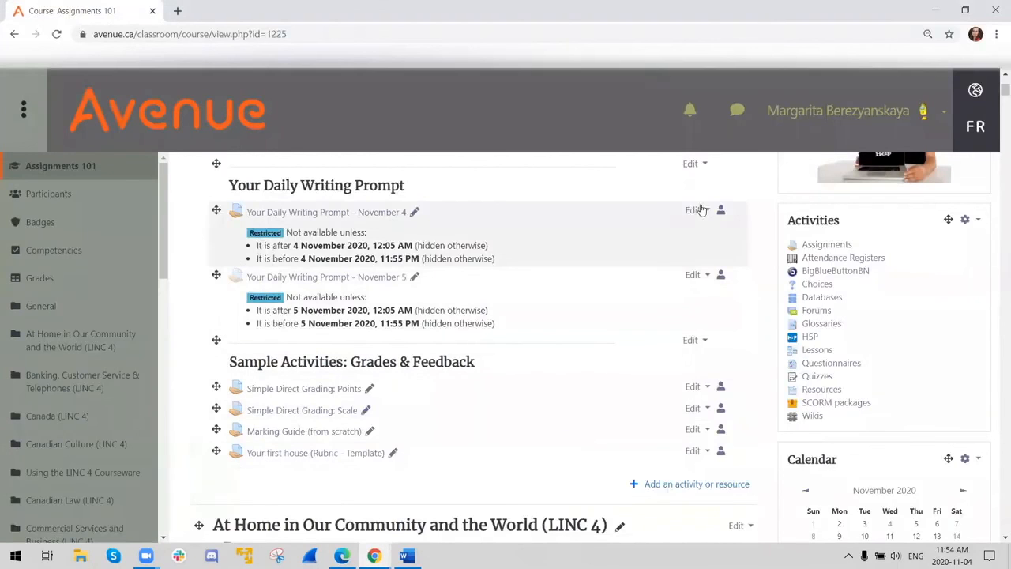
# - Open the settings of "Your Daily Writing Prompt - November 4" and examine the date conditions and visibility option under Restrict access
pyautogui.click(695, 209)
pyautogui.click(685, 232)
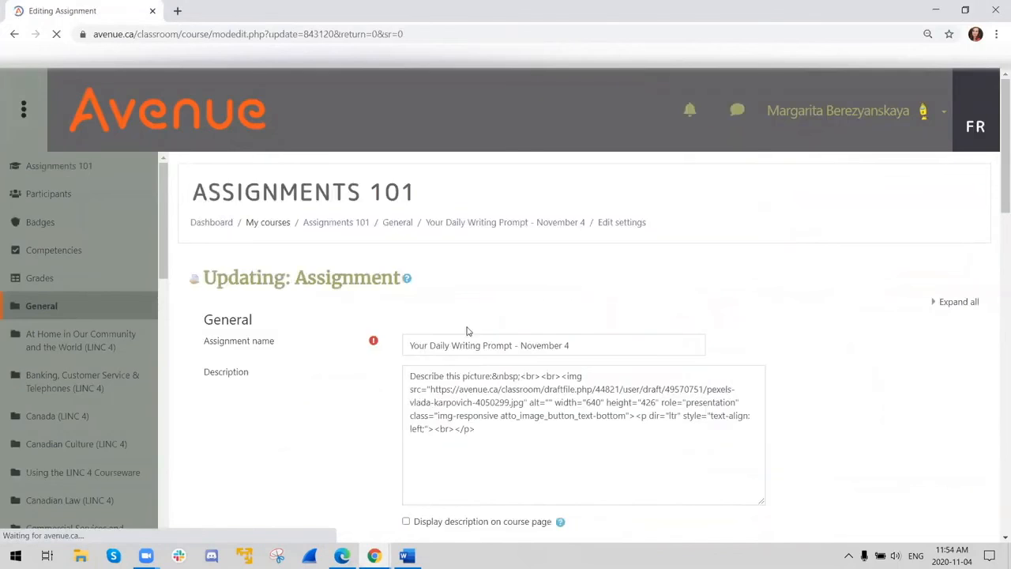
pyautogui.scroll(-15, 461, 327)
pyautogui.scroll(-3, 461, 330)
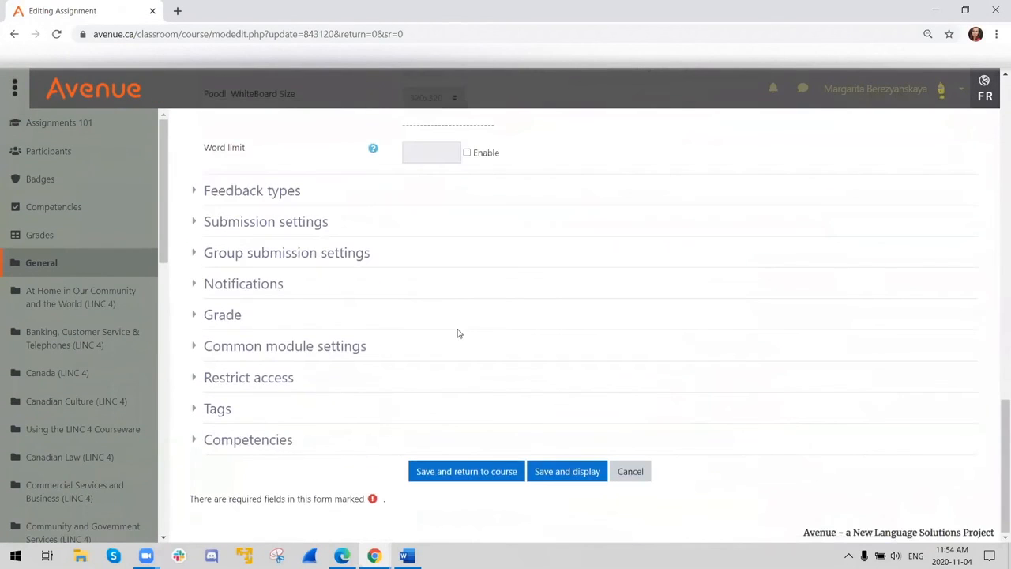
pyautogui.click(196, 379)
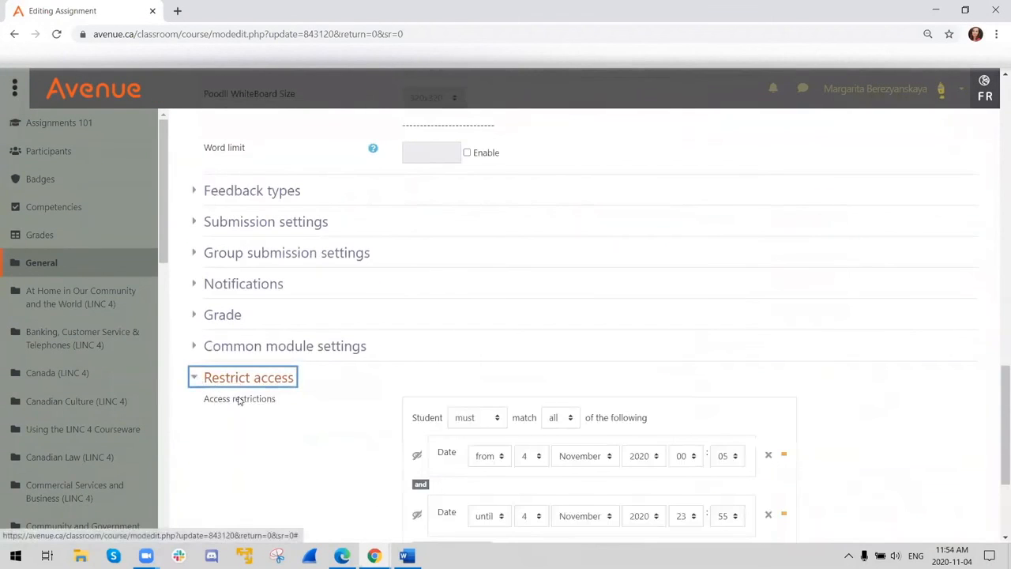
pyautogui.scroll(-2, 258, 409)
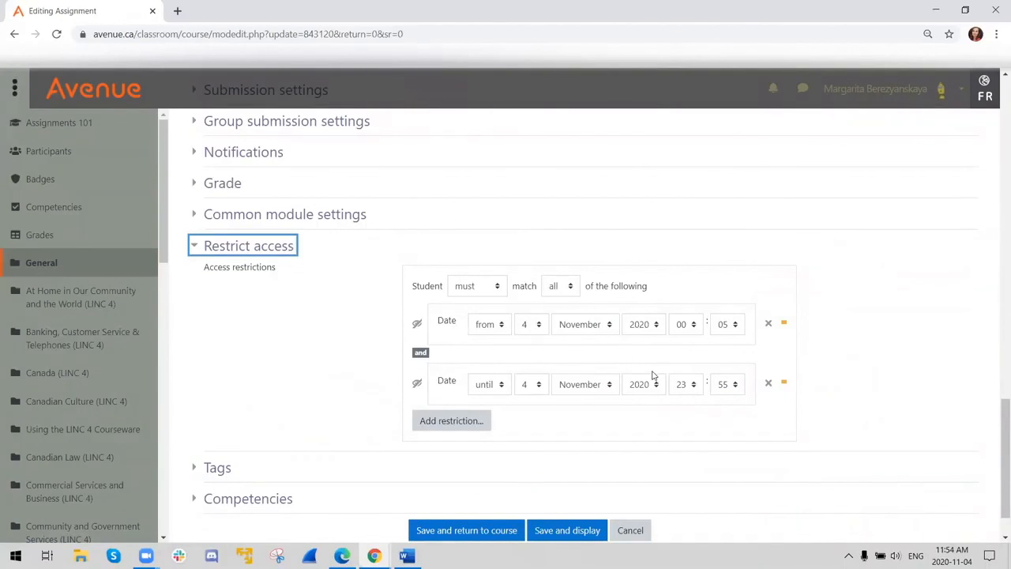
pyautogui.click(418, 327)
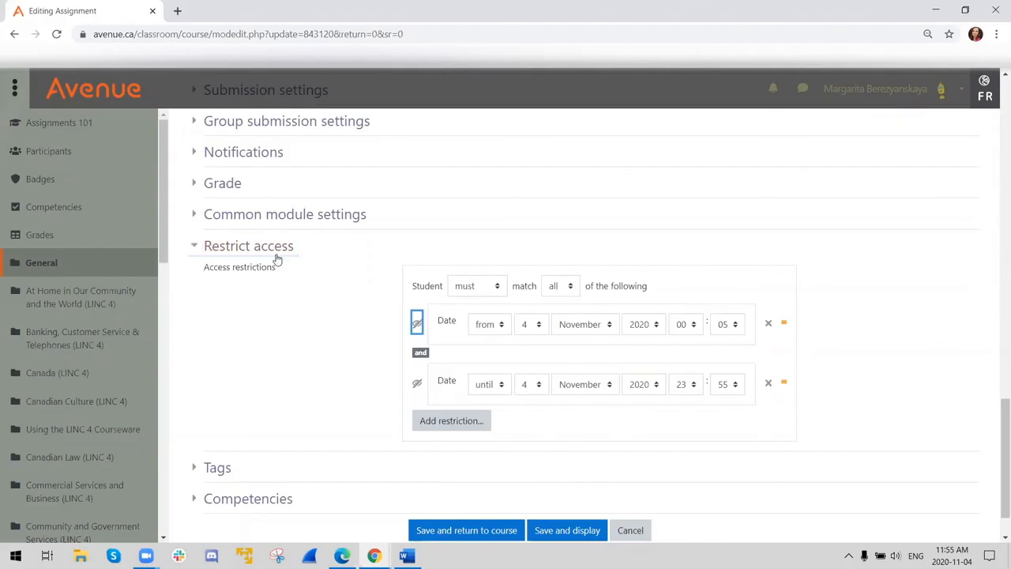
# - Leave the assignment settings without saving and go back to the Your Daily Writing Prompt activities on the Assignments 101 course page
pyautogui.scroll(3, 273, 282)
pyautogui.click(59, 124)
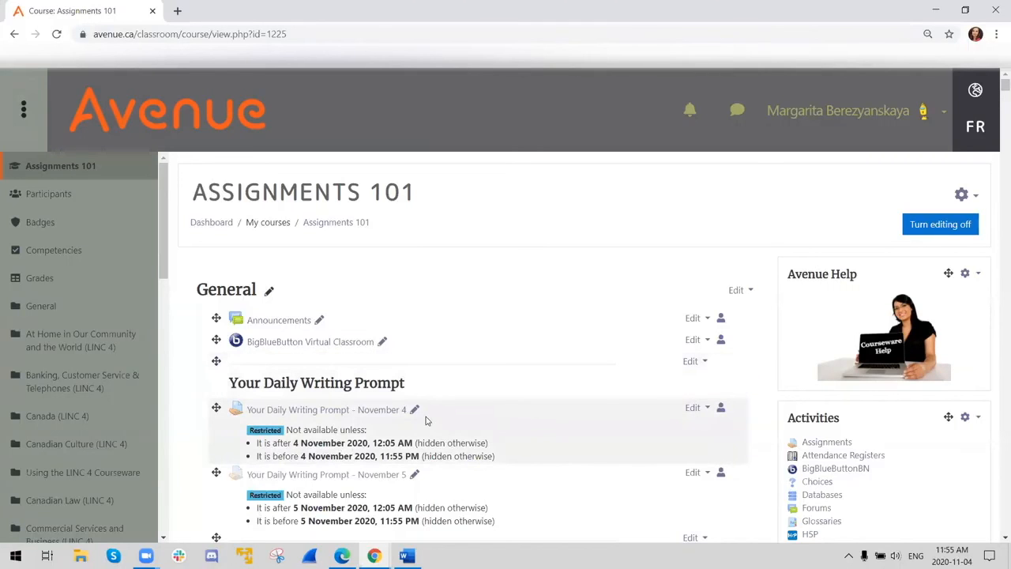
pyautogui.scroll(-1, 19, 434)
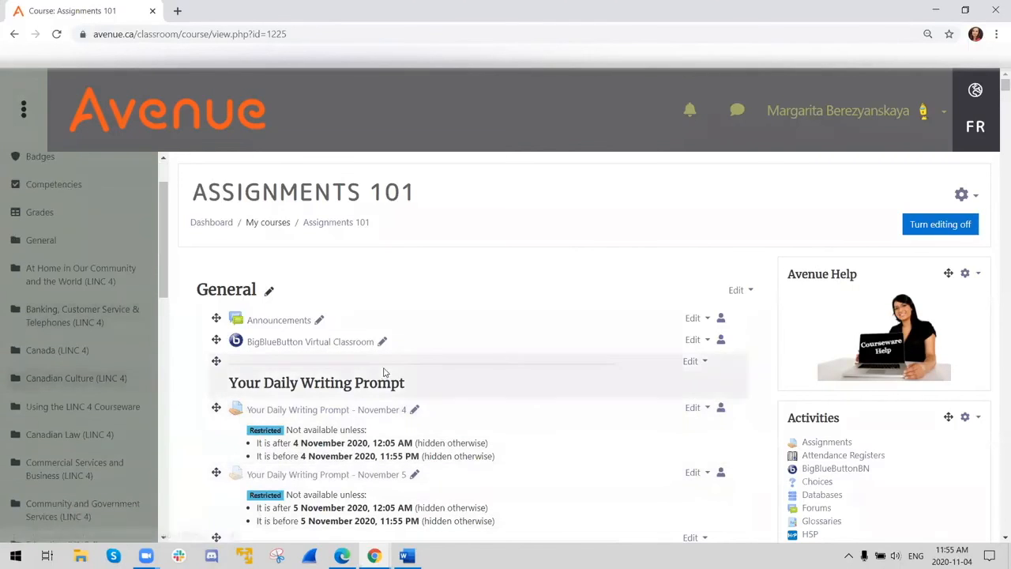
pyautogui.scroll(-3, 565, 384)
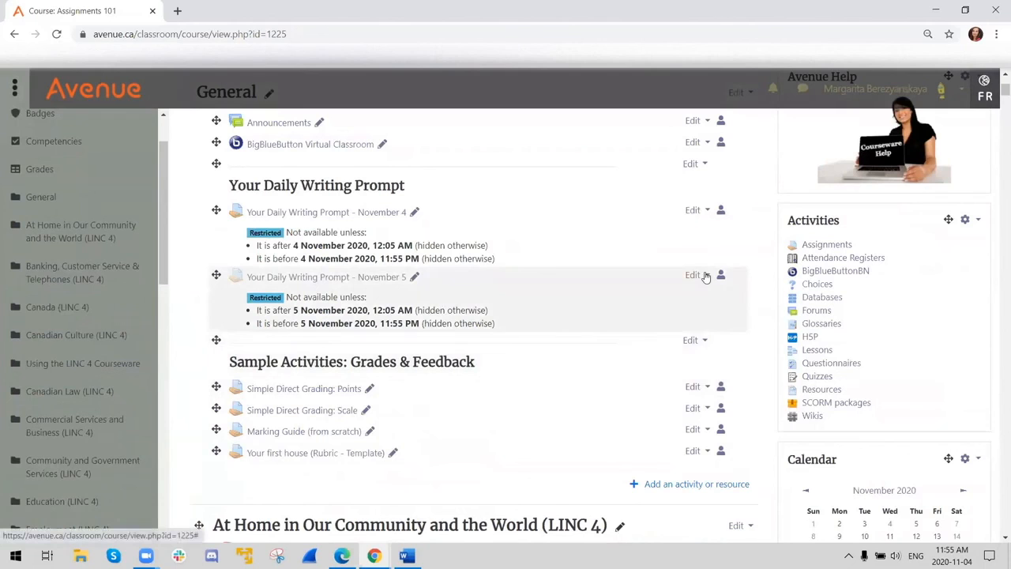
# - Duplicate the "Your Daily Writing Prompt - November 5" assignment in the General section of the course
pyautogui.click(705, 275)
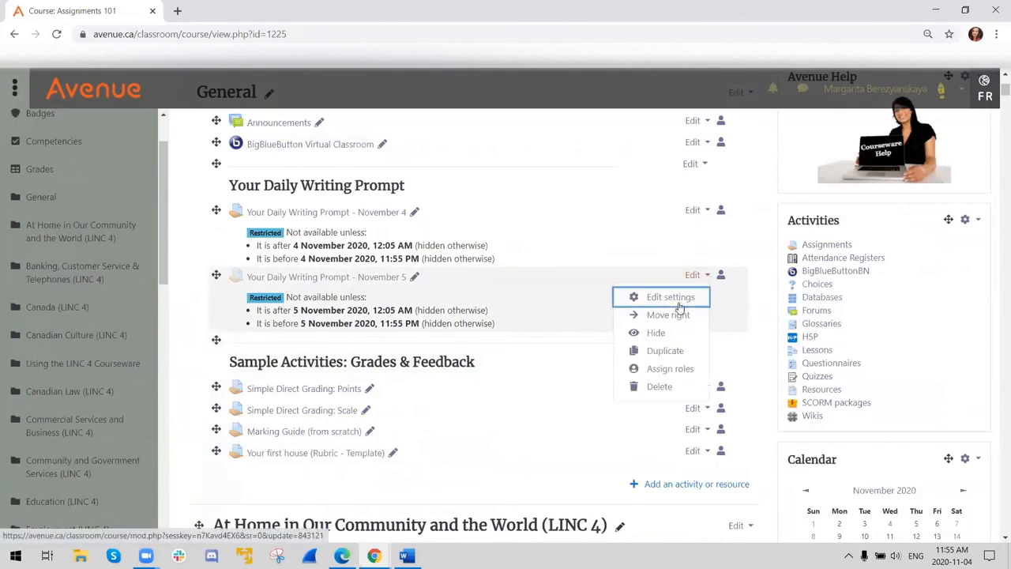
pyautogui.click(661, 352)
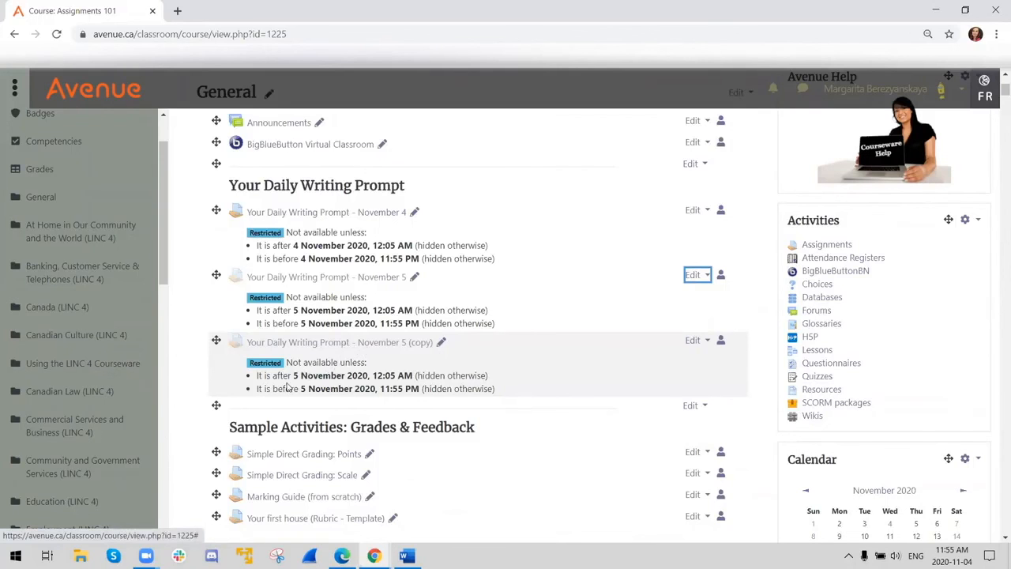
# - View the picture prompt of "Your Daily Writing Prompt - November 5 (copy)" and return to the writing prompts on the Assignments 101 course page
pyautogui.click(305, 343)
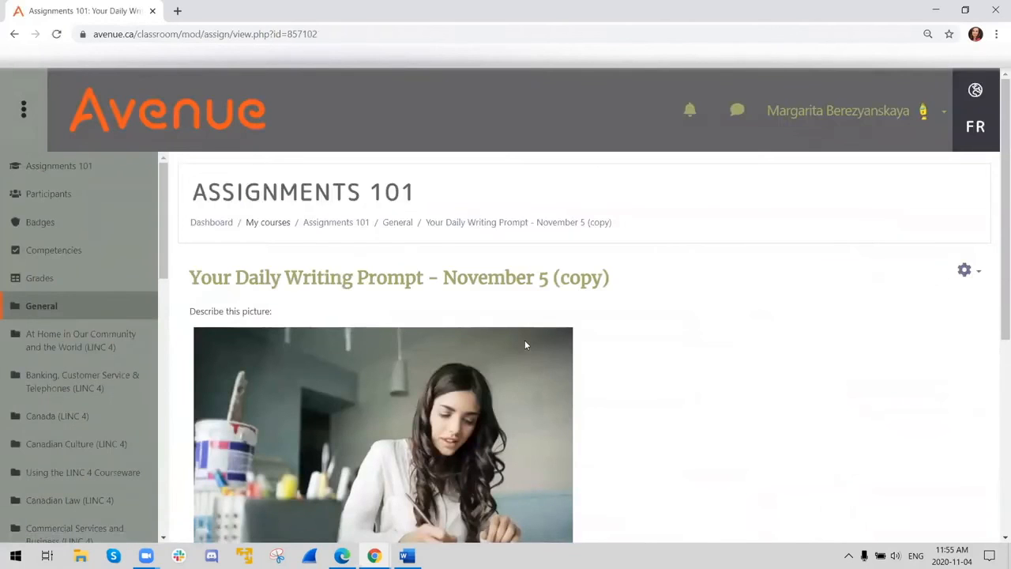
pyautogui.scroll(-2, 524, 340)
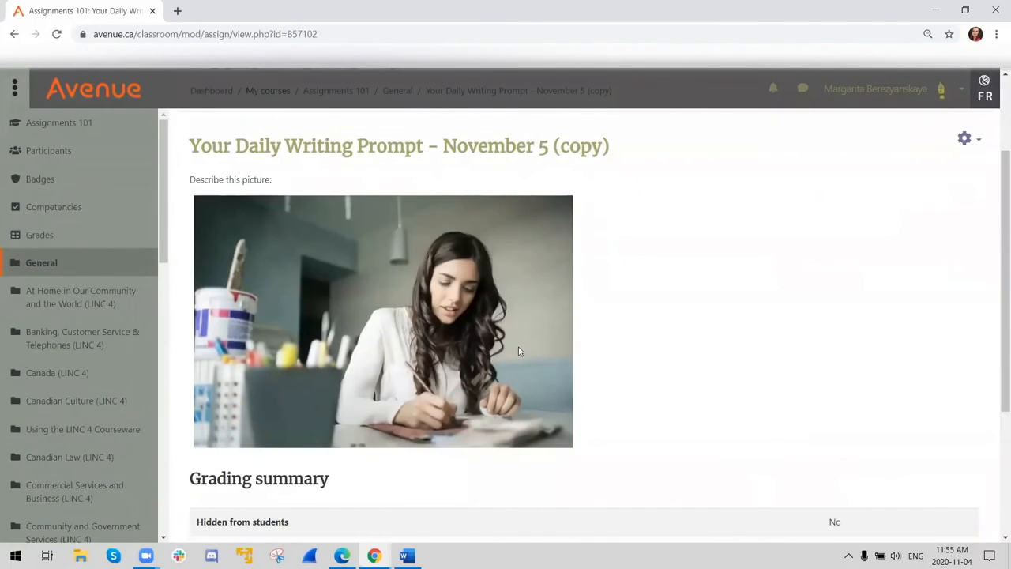
pyautogui.click(74, 123)
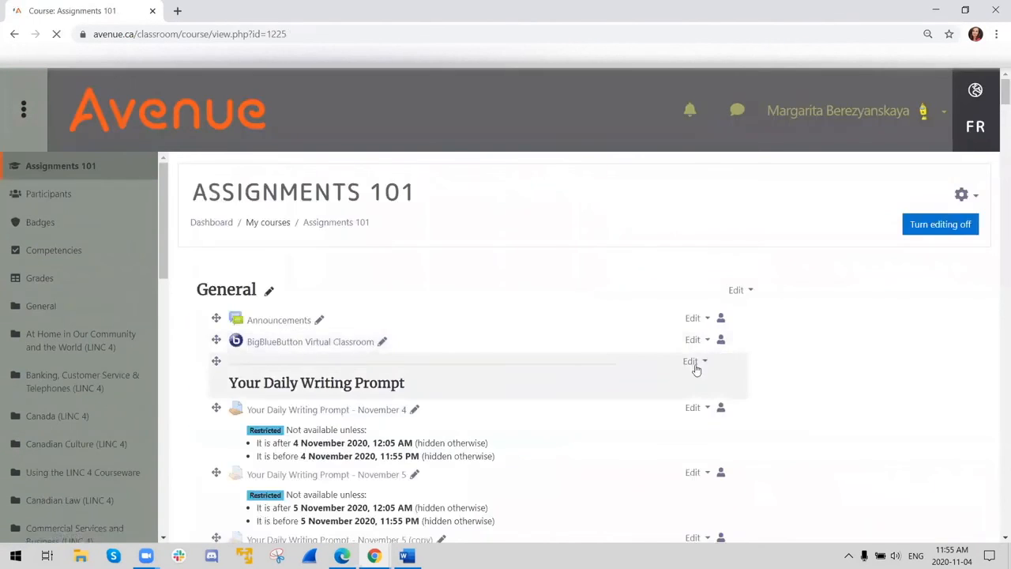
pyautogui.scroll(-2, 664, 391)
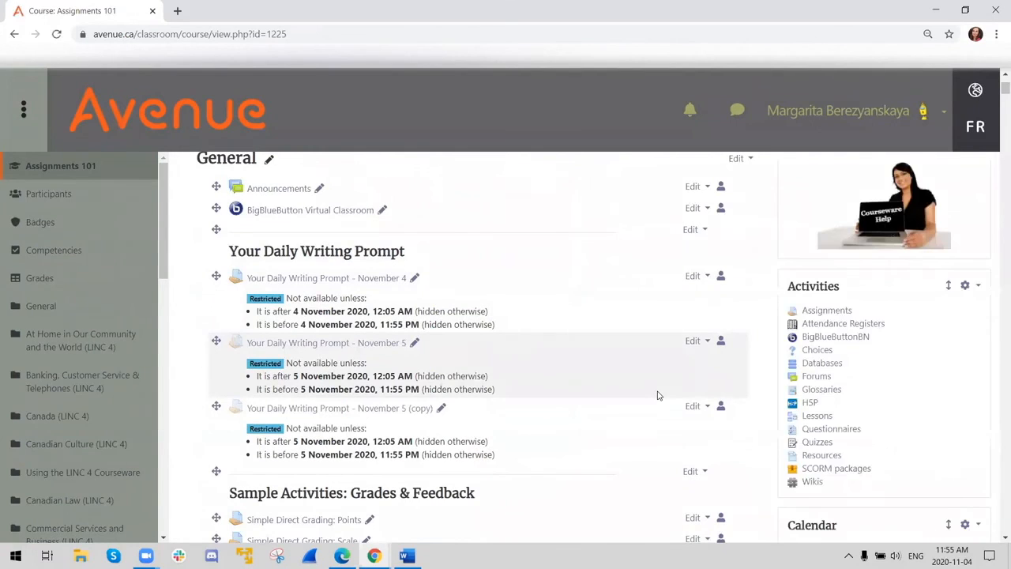